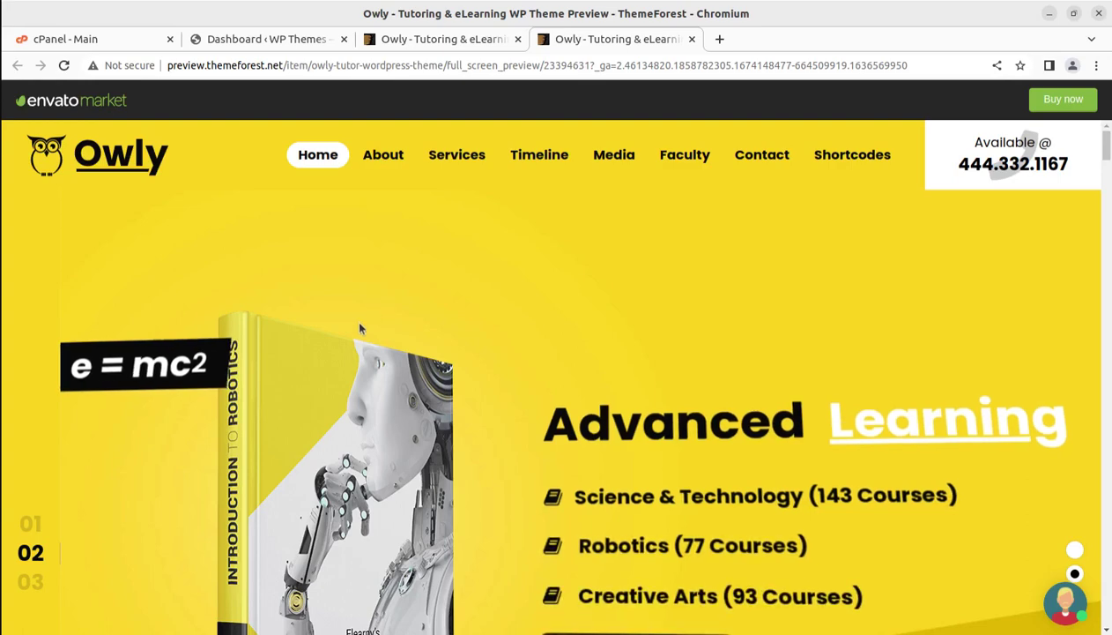
Review the Owly demo home page through the course-benefits section, and switch to the theme's ThemeForest item page
{"action": "scroll", "coordinate": [357, 326], "scroll_direction": "down", "scroll_amount": 2}
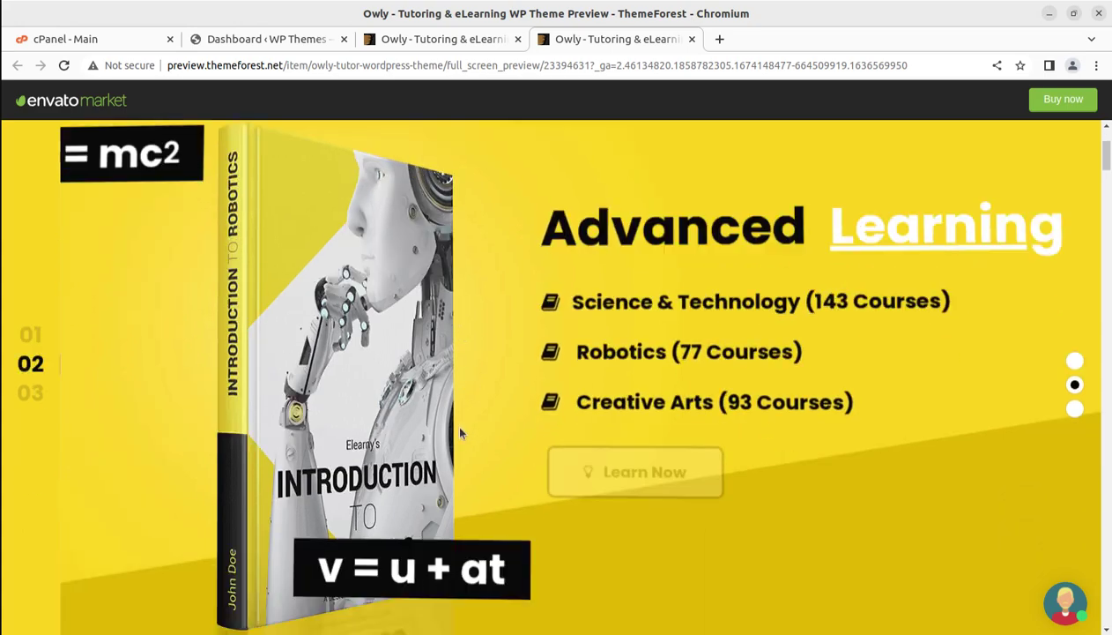
{"action": "scroll", "coordinate": [458, 427], "scroll_direction": "down", "scroll_amount": 4}
{"action": "scroll", "coordinate": [459, 432], "scroll_direction": "down", "scroll_amount": 6}
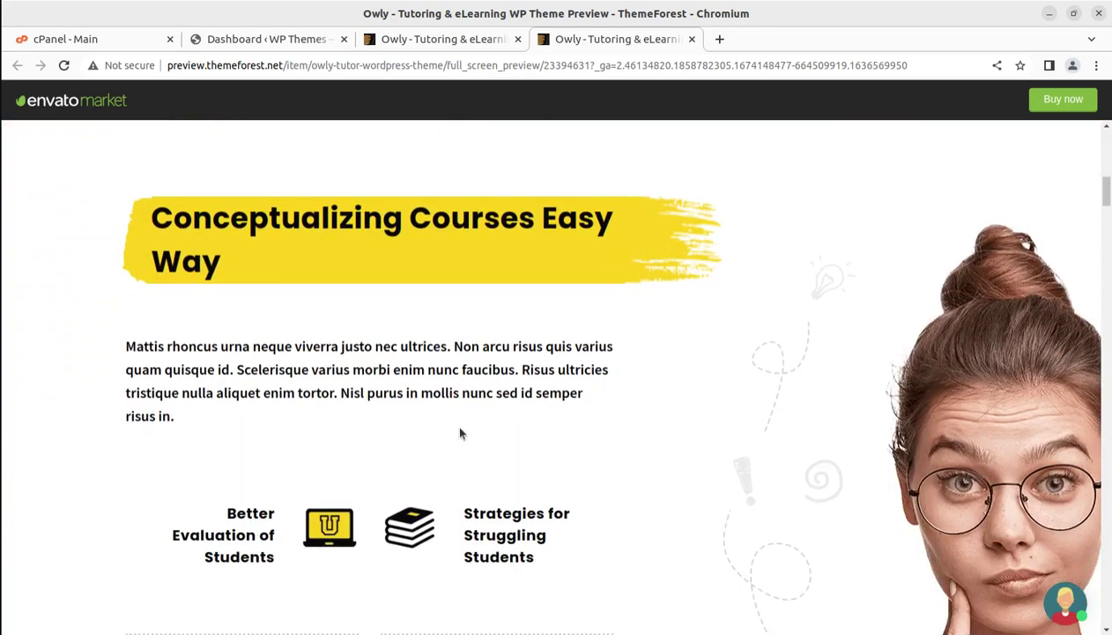
{"action": "scroll", "coordinate": [459, 433], "scroll_direction": "down", "scroll_amount": 1}
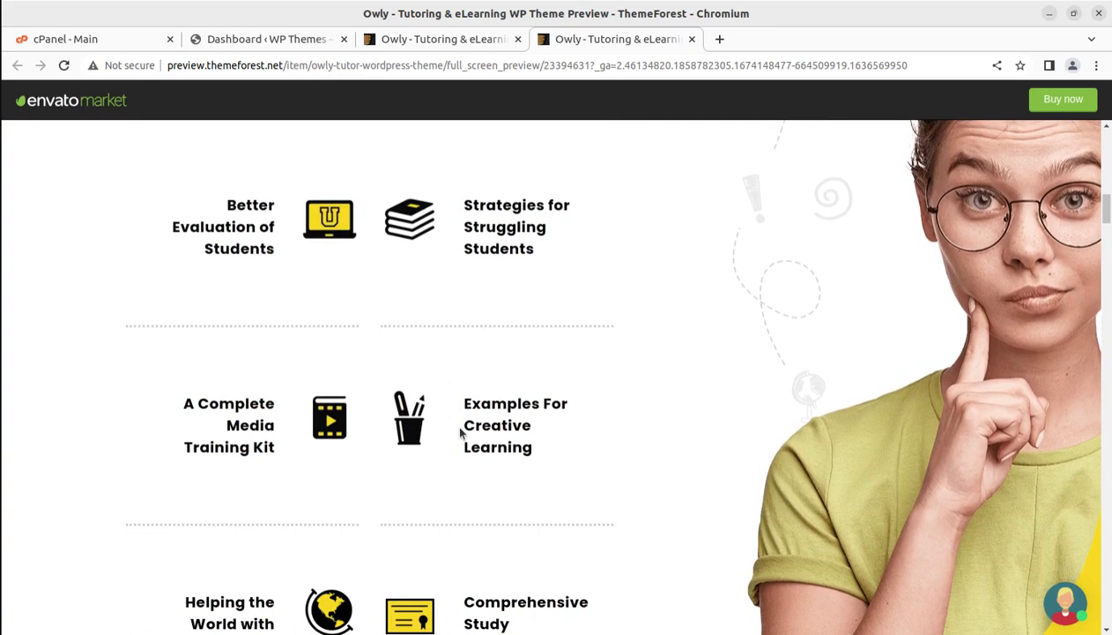
{"action": "scroll", "coordinate": [459, 433], "scroll_direction": "down", "scroll_amount": 2}
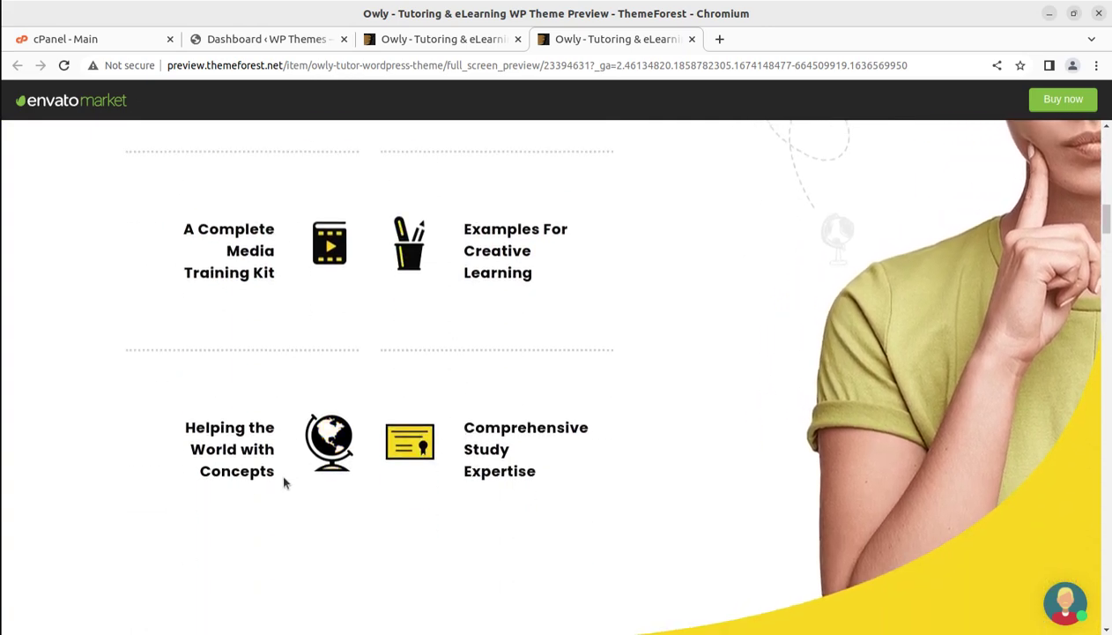
{"action": "left_click", "coordinate": [435, 41]}
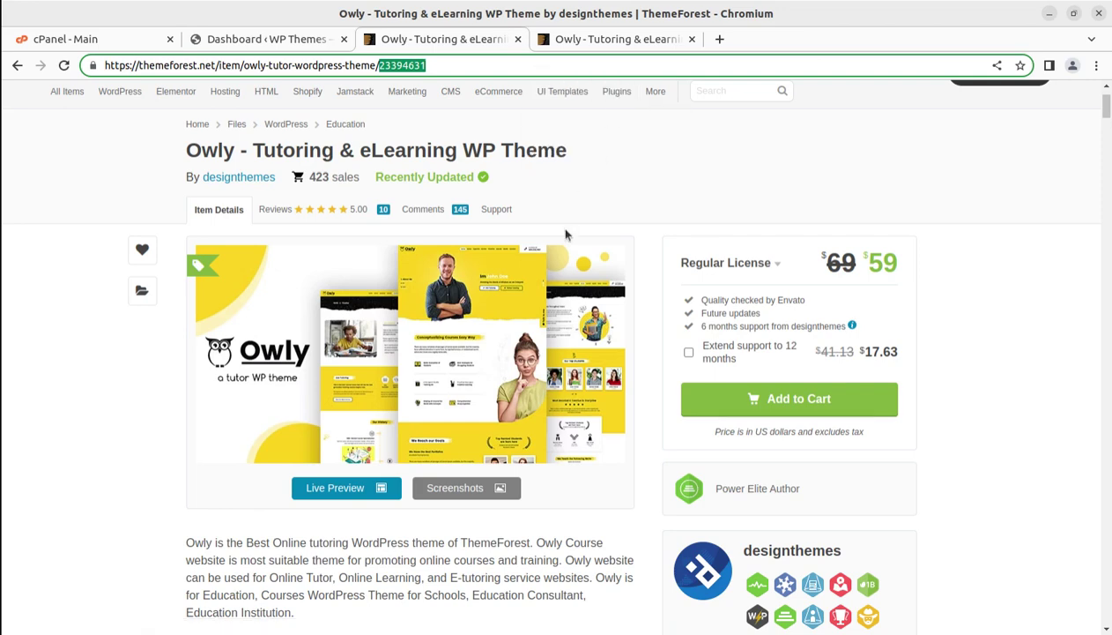
Open i-create.co.in in a new tab and review its home page through the Switch to WordPress section
{"action": "left_click", "coordinate": [719, 39]}
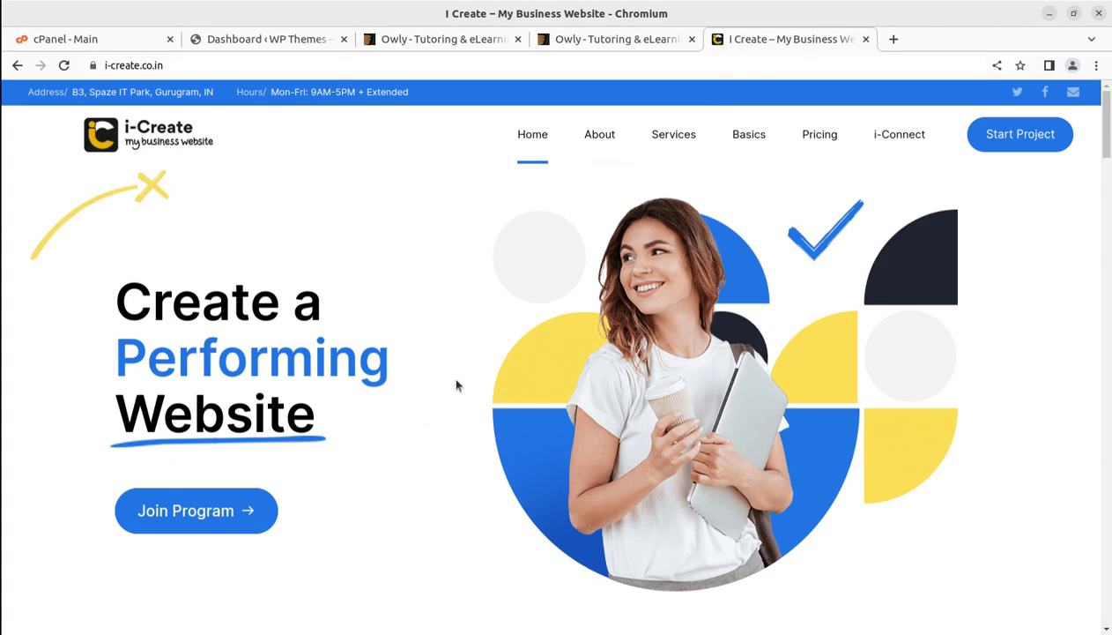
{"action": "scroll", "coordinate": [456, 385], "scroll_direction": "down", "scroll_amount": 2}
{"action": "scroll", "coordinate": [457, 384], "scroll_direction": "down", "scroll_amount": 5}
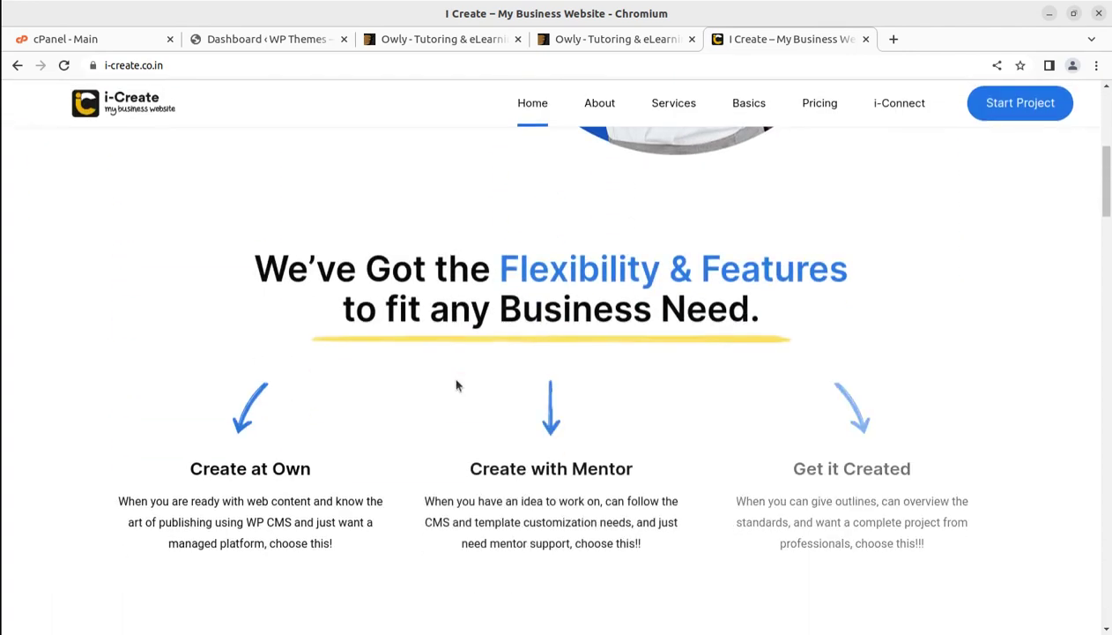
{"action": "scroll", "coordinate": [446, 383], "scroll_direction": "down", "scroll_amount": 2}
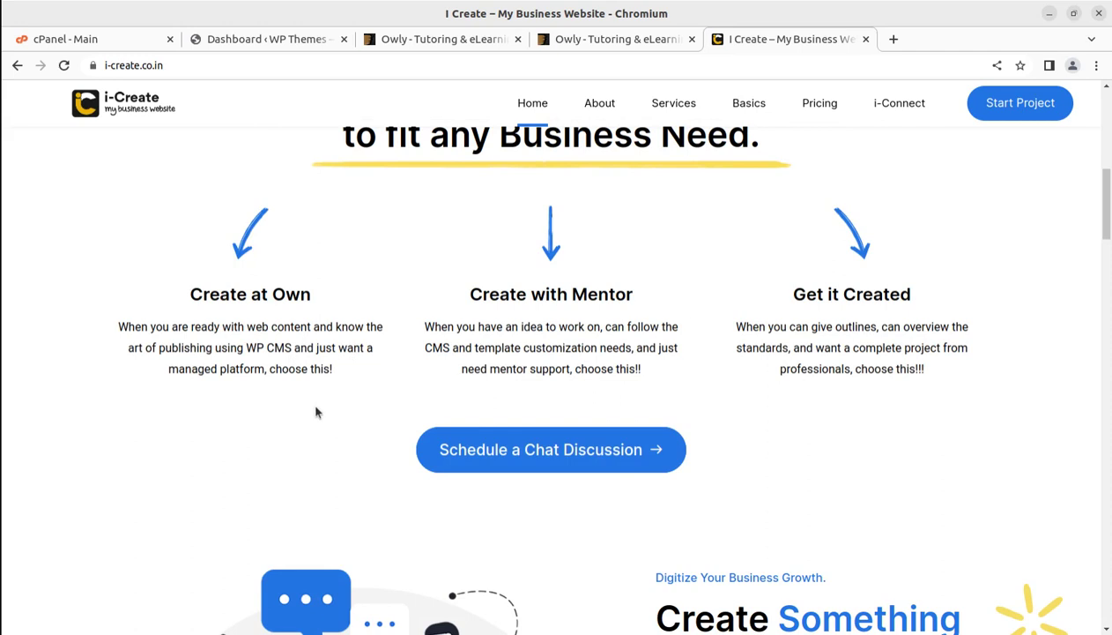
{"action": "scroll", "coordinate": [317, 412], "scroll_direction": "down", "scroll_amount": 1}
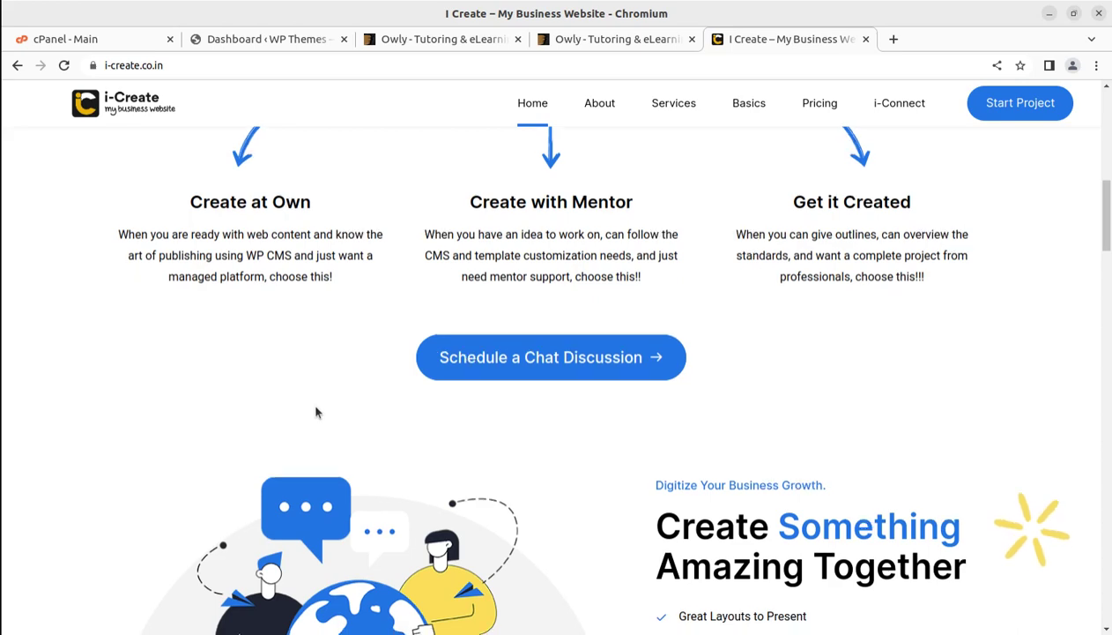
{"action": "scroll", "coordinate": [317, 411], "scroll_direction": "down", "scroll_amount": 6}
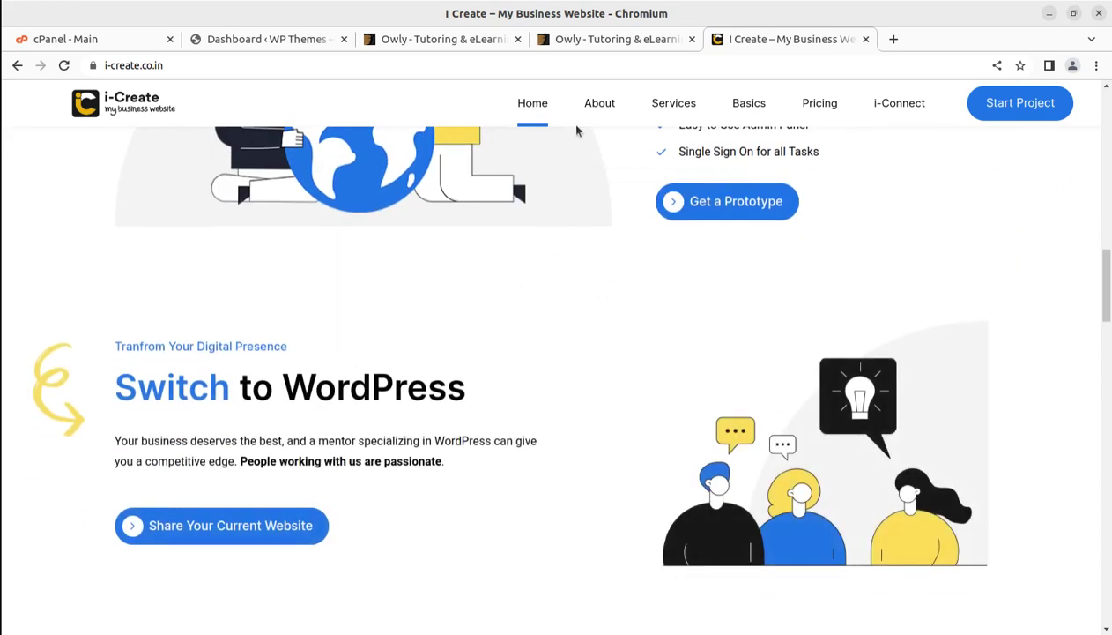
Switch back to the Owly live preview, open its Process page under Services, and examine the top students and awards sections
{"action": "left_click", "coordinate": [555, 40]}
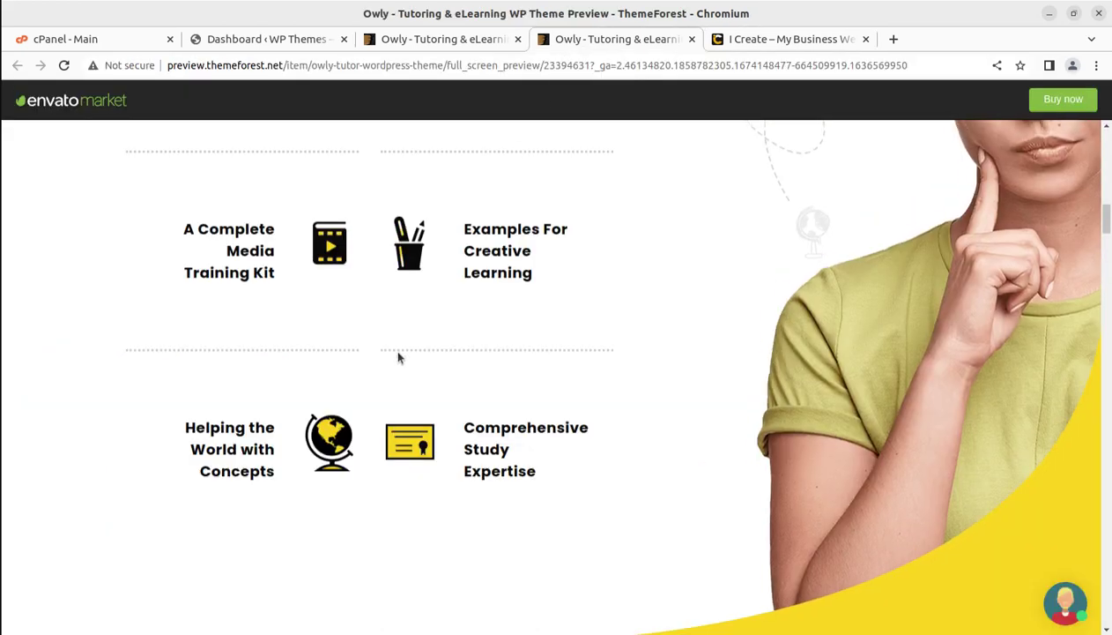
{"action": "scroll", "coordinate": [399, 357], "scroll_direction": "up", "scroll_amount": 15}
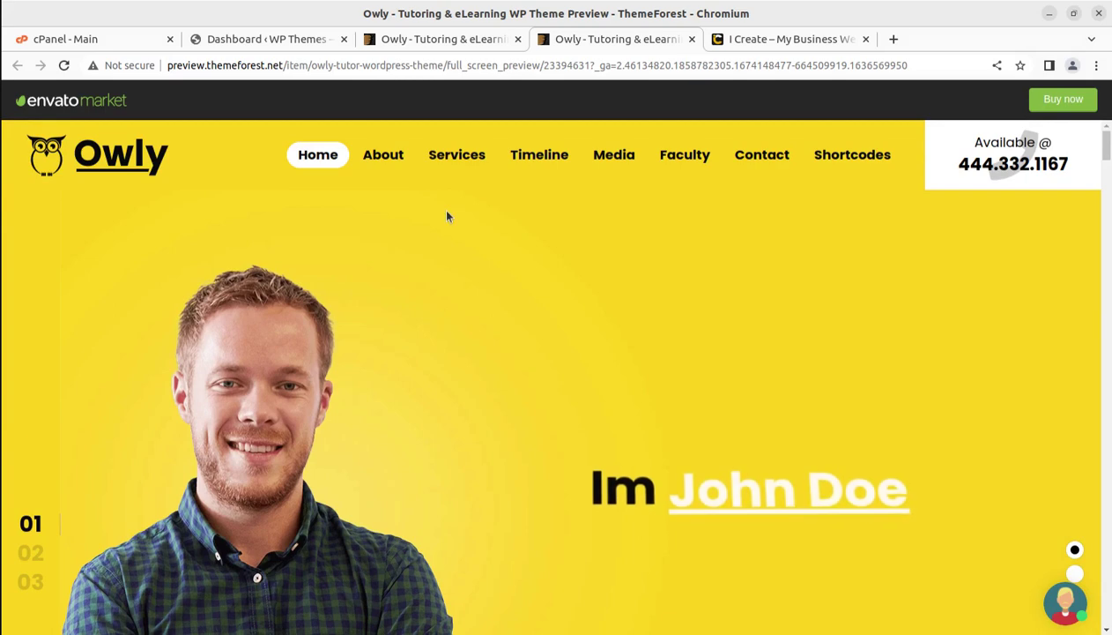
{"action": "mouse_move", "coordinate": [455, 168]}
{"action": "left_click", "coordinate": [448, 216]}
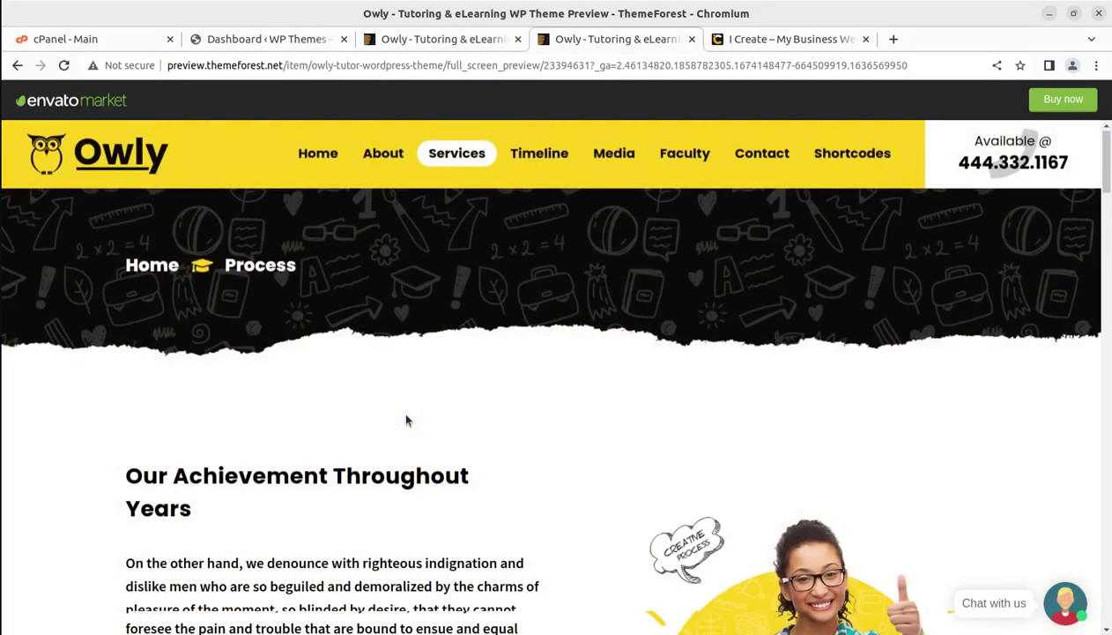
{"action": "scroll", "coordinate": [406, 421], "scroll_direction": "down", "scroll_amount": 10}
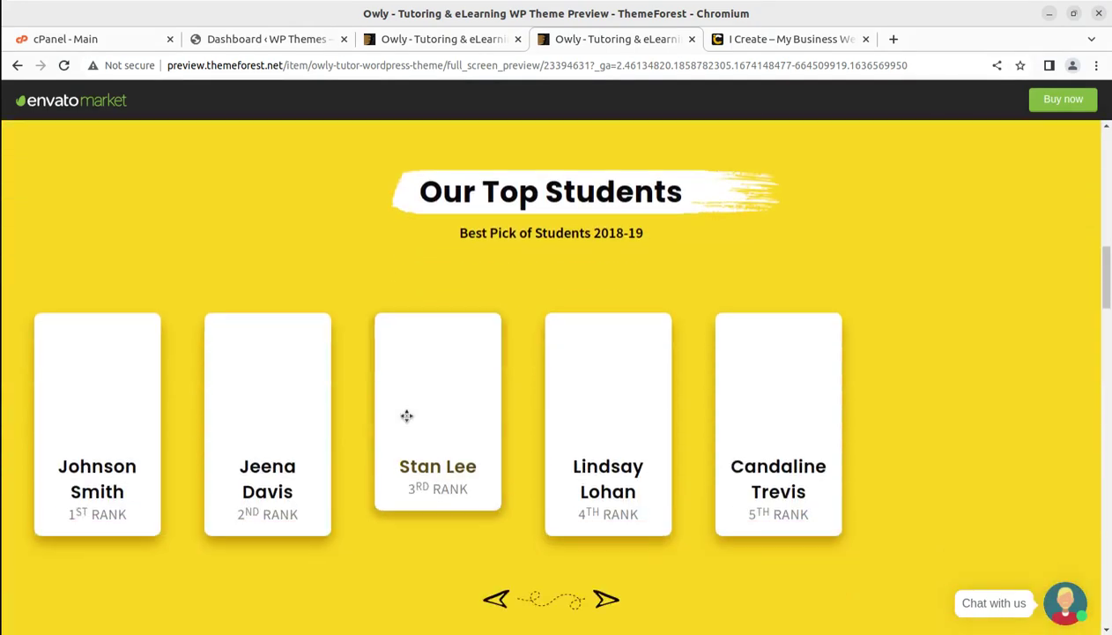
{"action": "scroll", "coordinate": [458, 447], "scroll_direction": "down", "scroll_amount": 3}
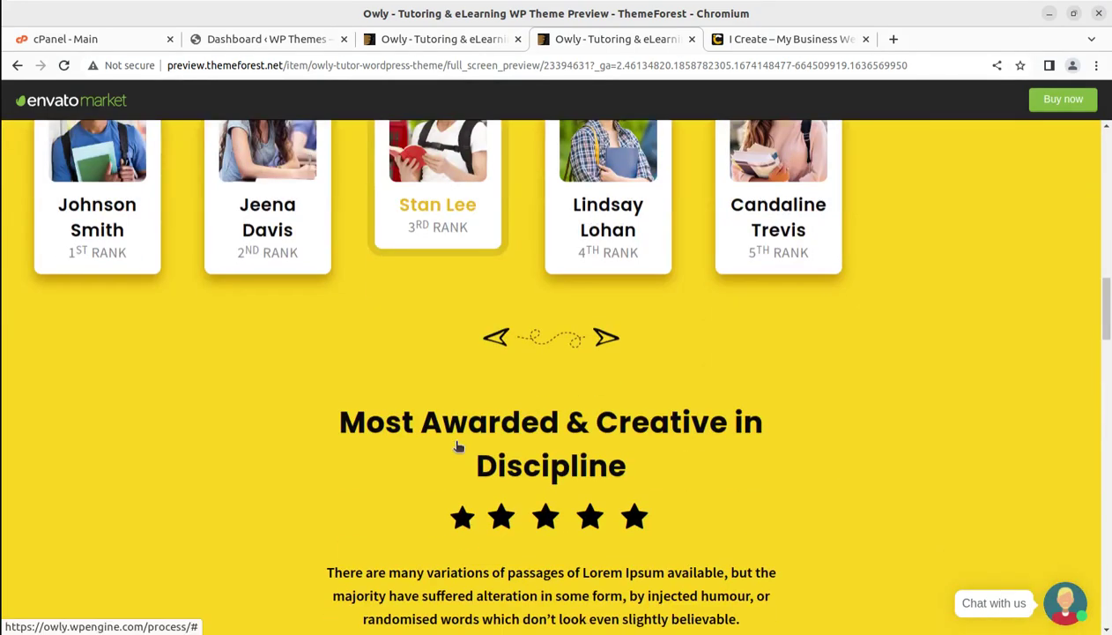
{"action": "scroll", "coordinate": [458, 447], "scroll_direction": "down", "scroll_amount": 7}
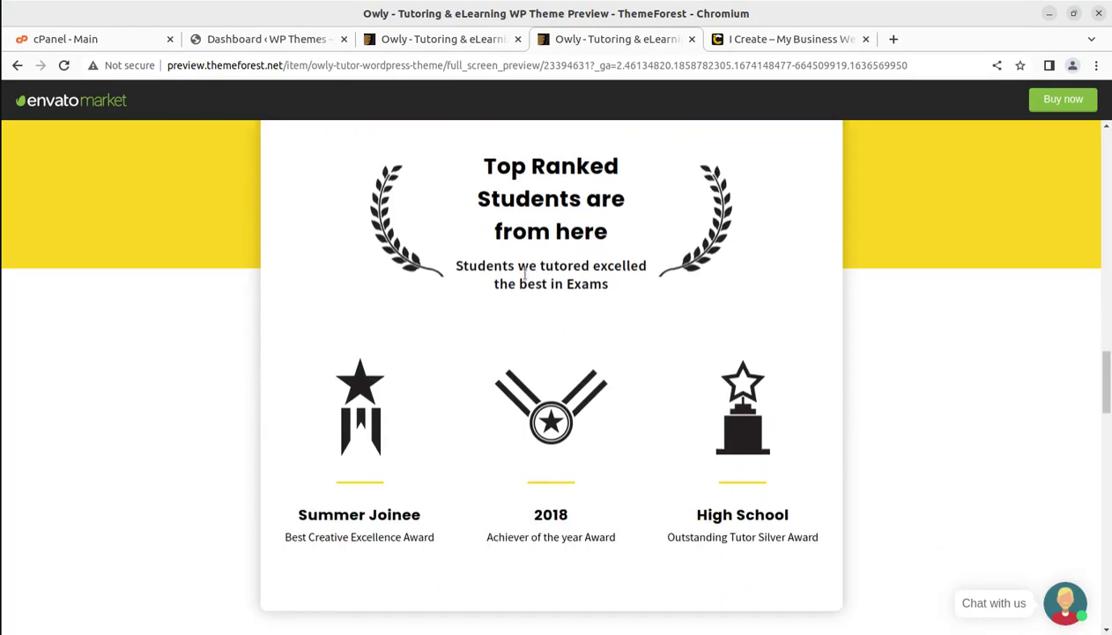
{"action": "scroll", "coordinate": [525, 274], "scroll_direction": "up", "scroll_amount": 20}
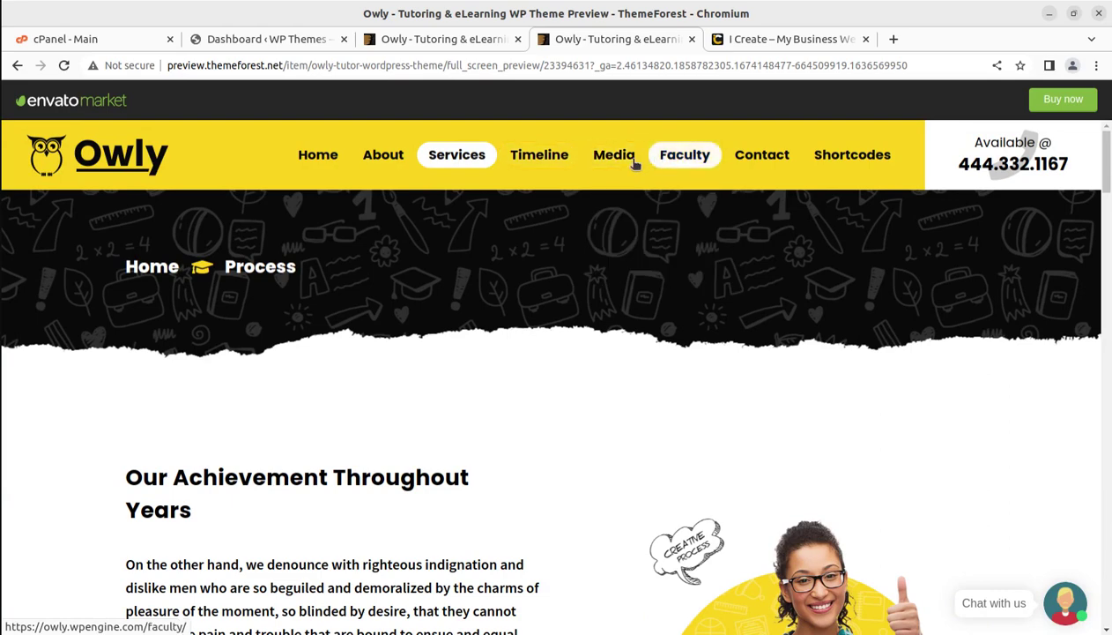
Check the demo's Shortcodes submenu, open the About page, and review it through the Our Course Workflow section
{"action": "mouse_move", "coordinate": [843, 161]}
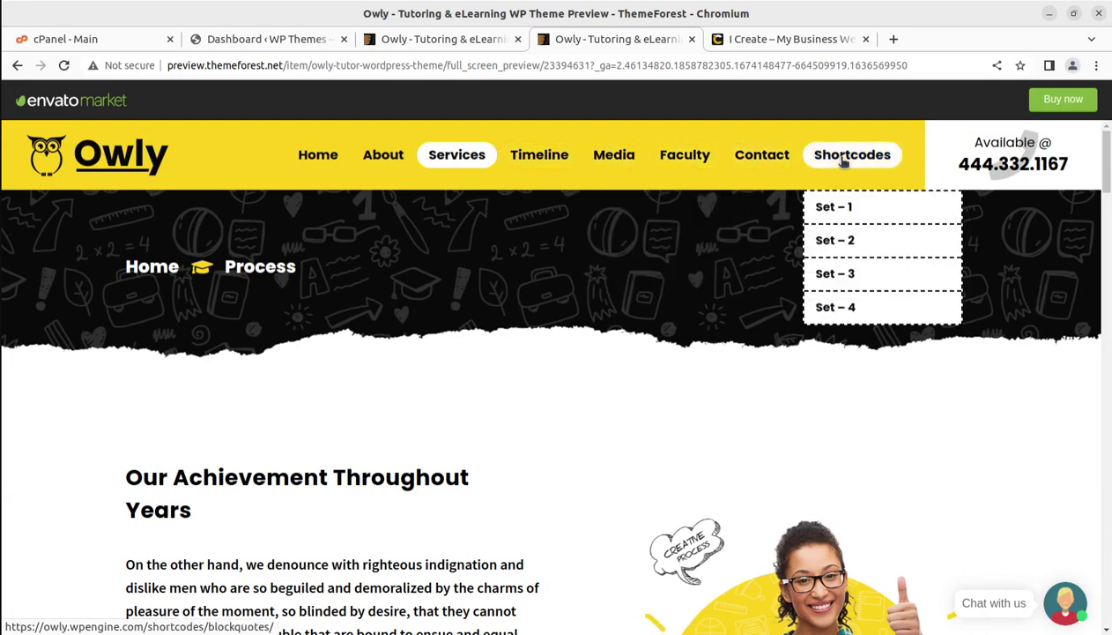
{"action": "left_click", "coordinate": [391, 168]}
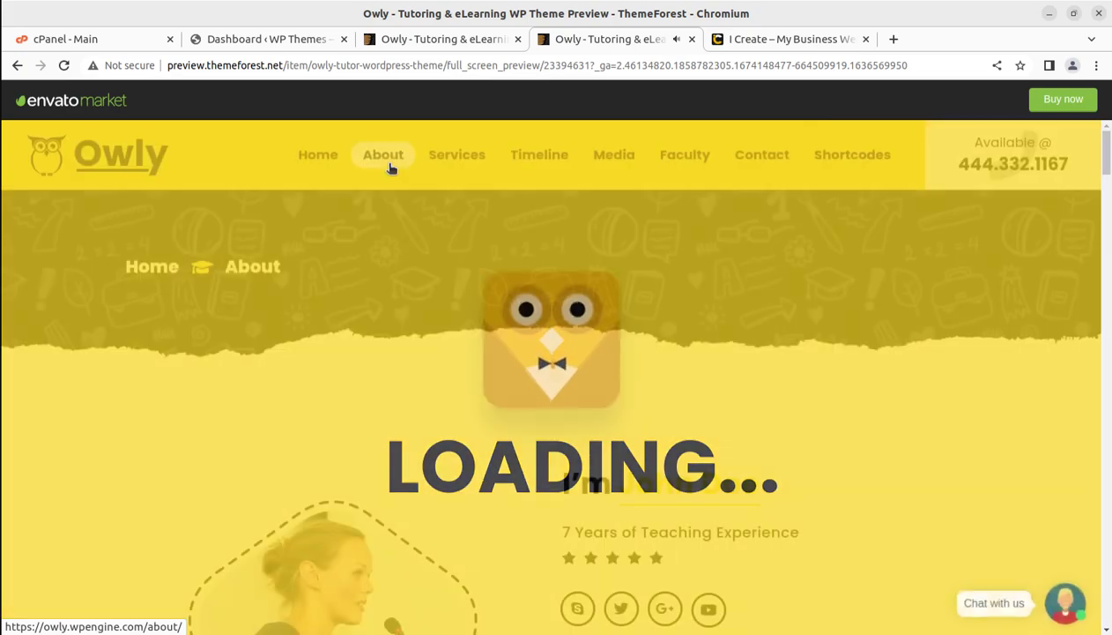
{"action": "scroll", "coordinate": [467, 377], "scroll_direction": "down", "scroll_amount": 7}
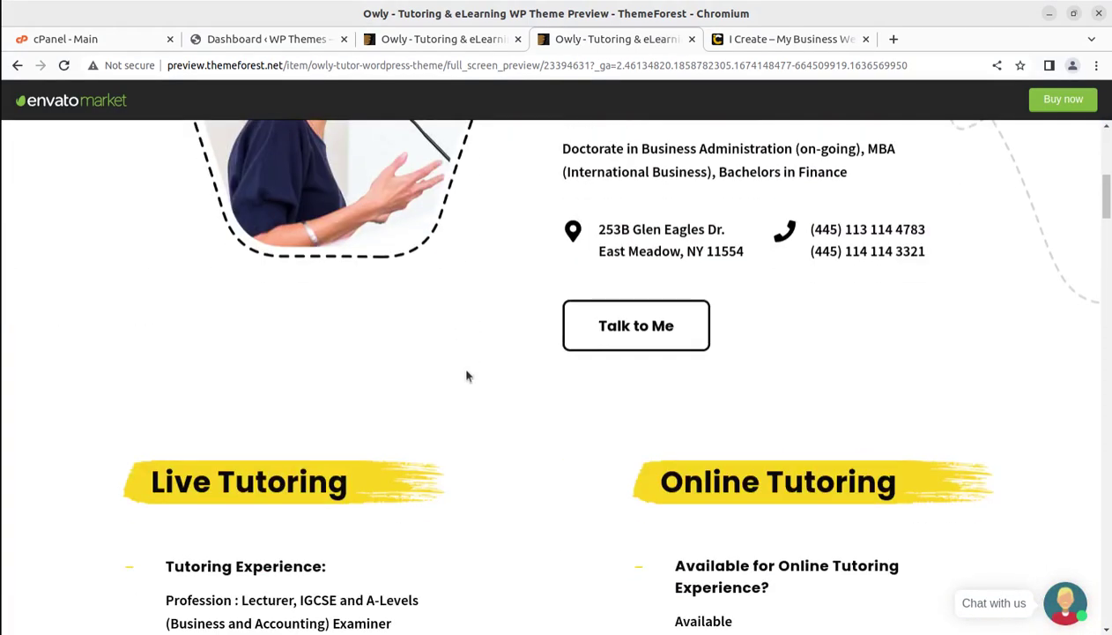
{"action": "scroll", "coordinate": [467, 377], "scroll_direction": "down", "scroll_amount": 5}
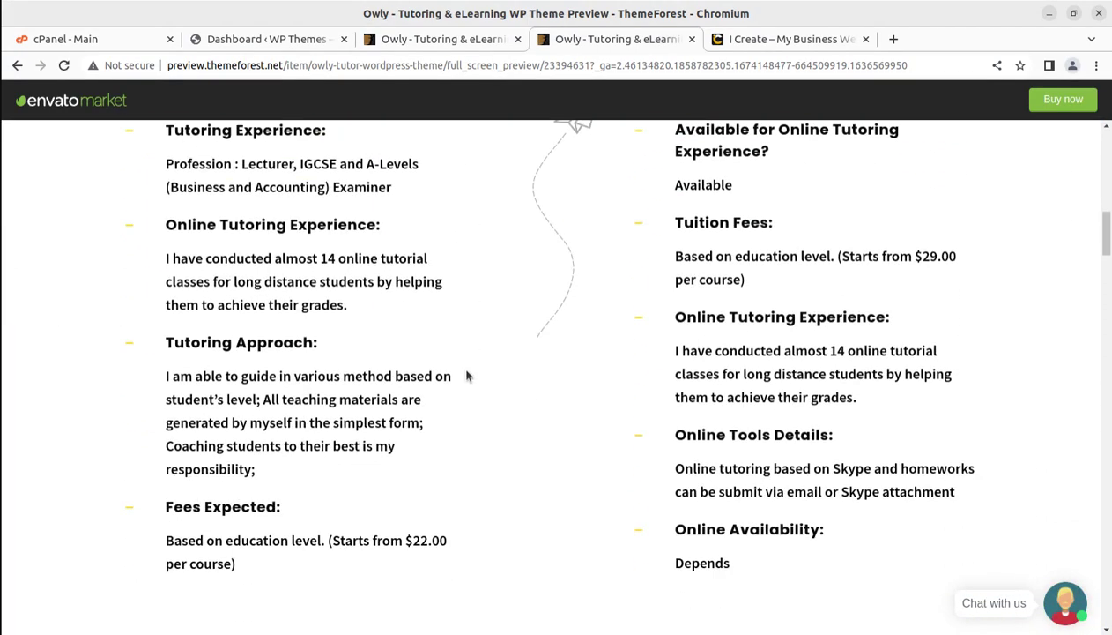
{"action": "scroll", "coordinate": [467, 376], "scroll_direction": "down", "scroll_amount": 3}
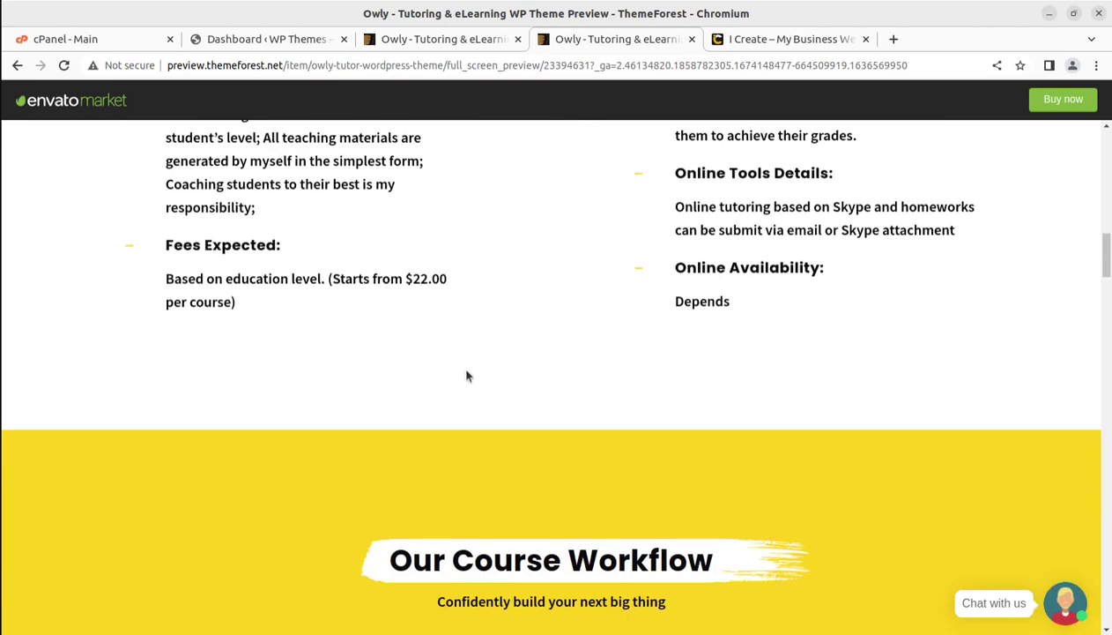
{"action": "scroll", "coordinate": [467, 376], "scroll_direction": "down", "scroll_amount": 3}
Open the demo's chat widget to preview it, close it, and return to the demo's Home page
{"action": "left_click", "coordinate": [1044, 599]}
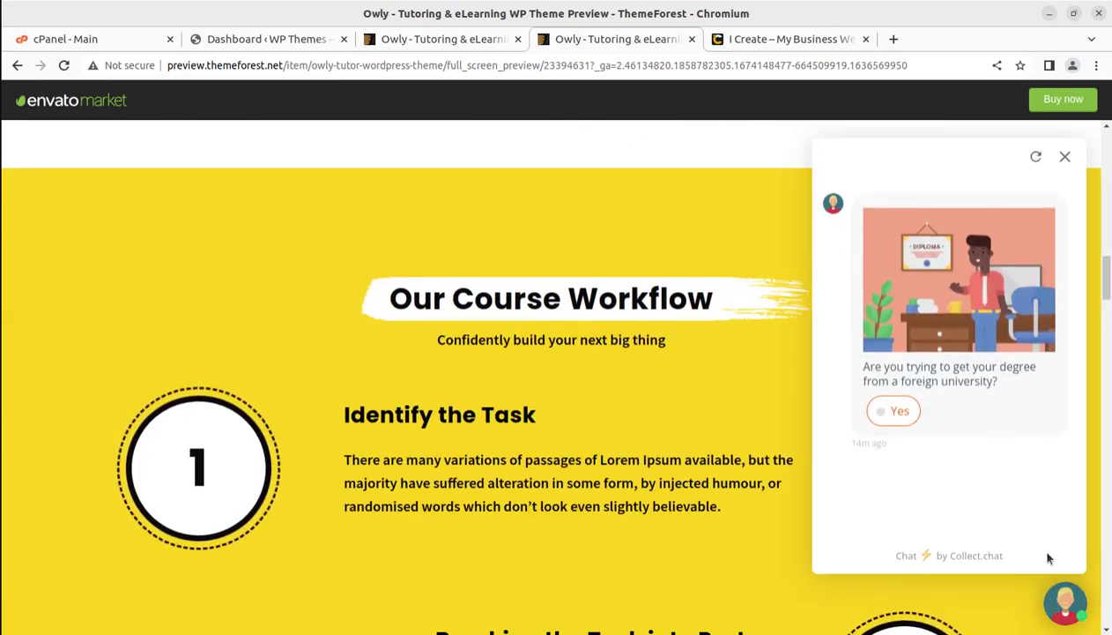
{"action": "left_click", "coordinate": [1065, 158]}
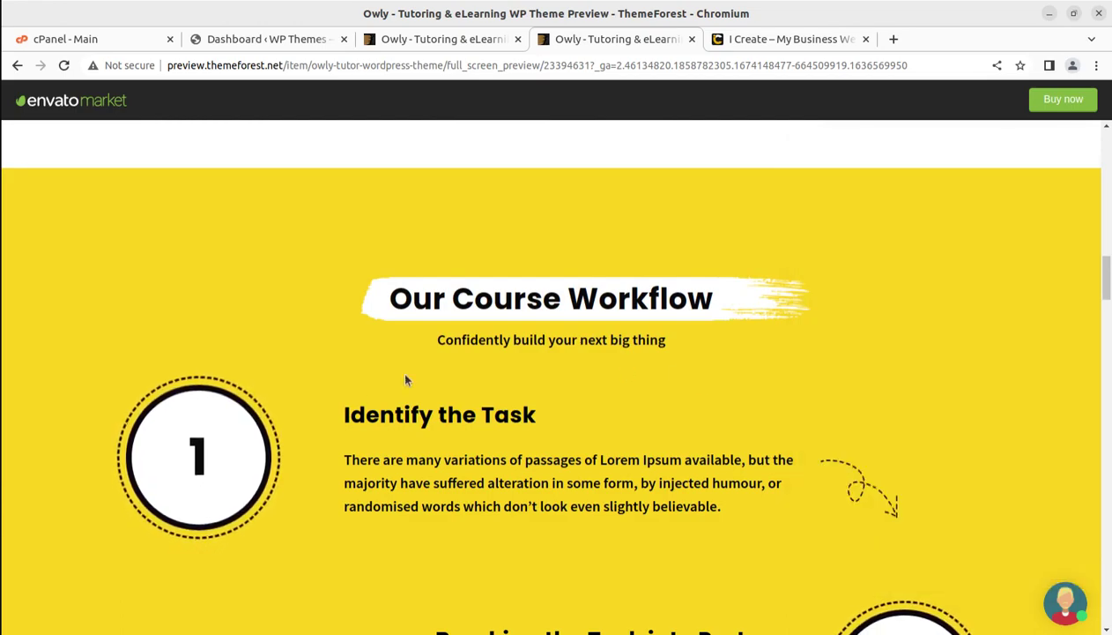
{"action": "scroll", "coordinate": [290, 425], "scroll_direction": "up", "scroll_amount": 5}
{"action": "scroll", "coordinate": [296, 436], "scroll_direction": "up", "scroll_amount": 10}
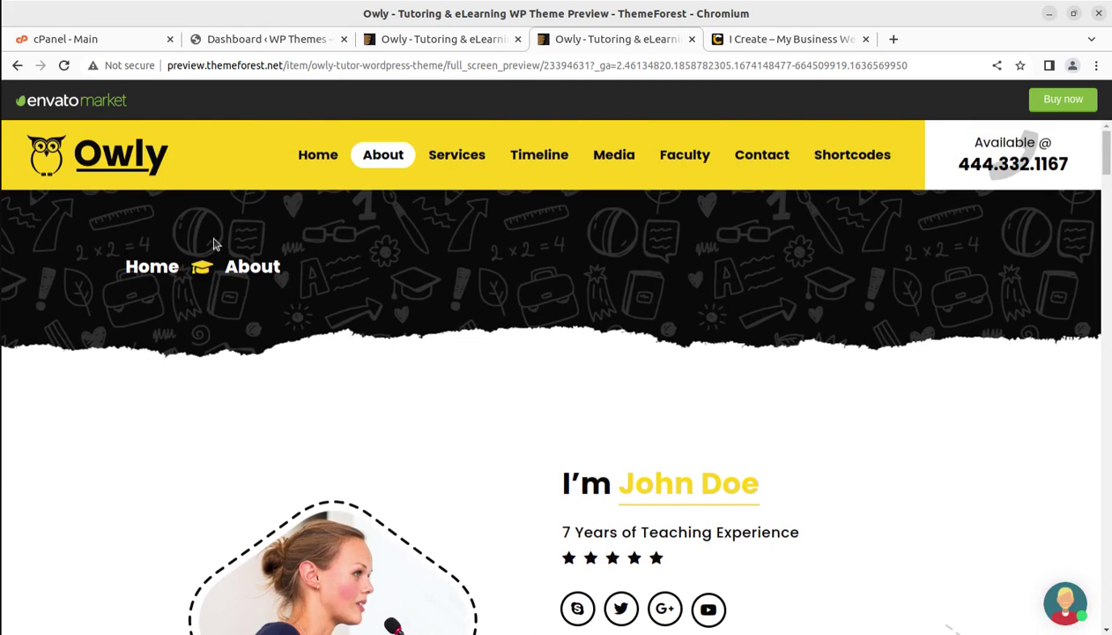
{"action": "left_click", "coordinate": [316, 155]}
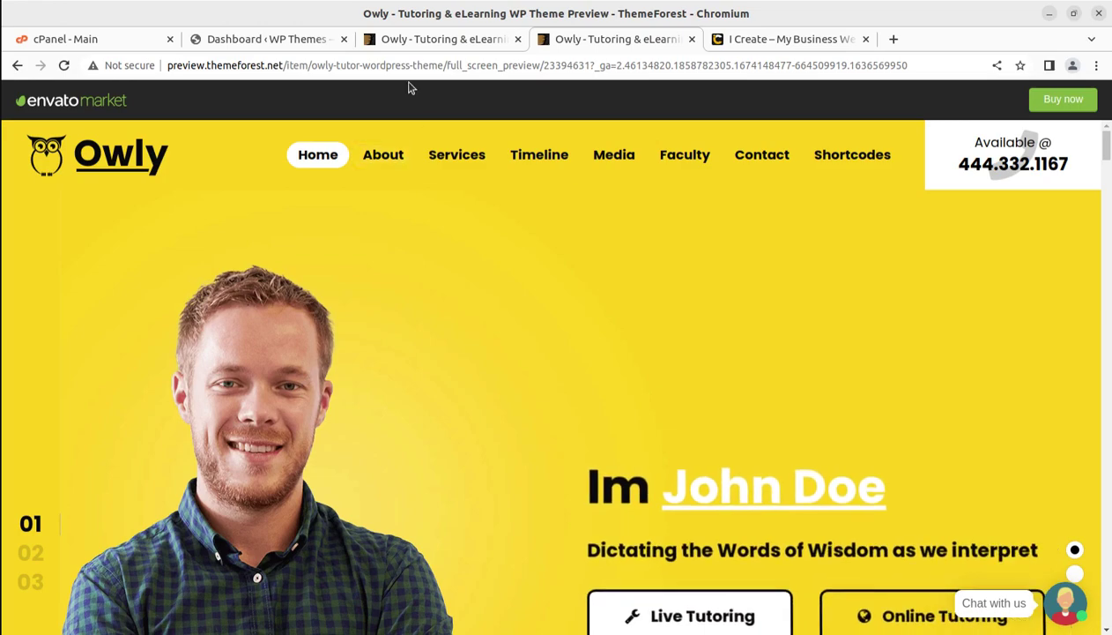
Switch to the Owly ThemeForest item page and examine its author, the Power Elite Author badge, and the published and last update dates
{"action": "left_click", "coordinate": [389, 41]}
{"action": "left_click", "coordinate": [105, 183]}
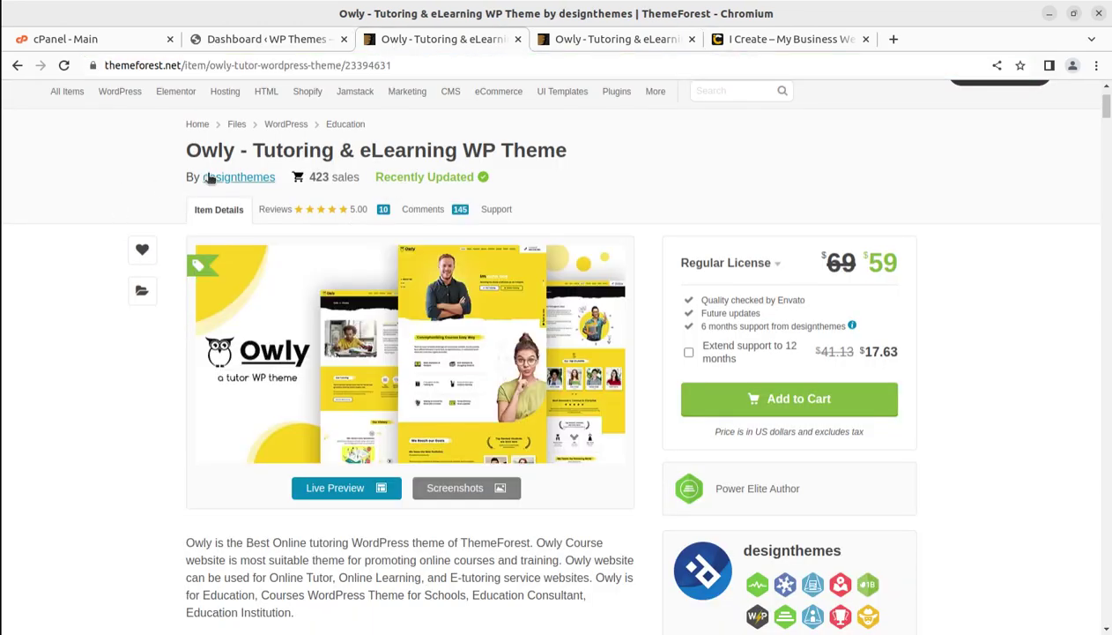
{"action": "scroll", "coordinate": [667, 379], "scroll_direction": "down", "scroll_amount": 3}
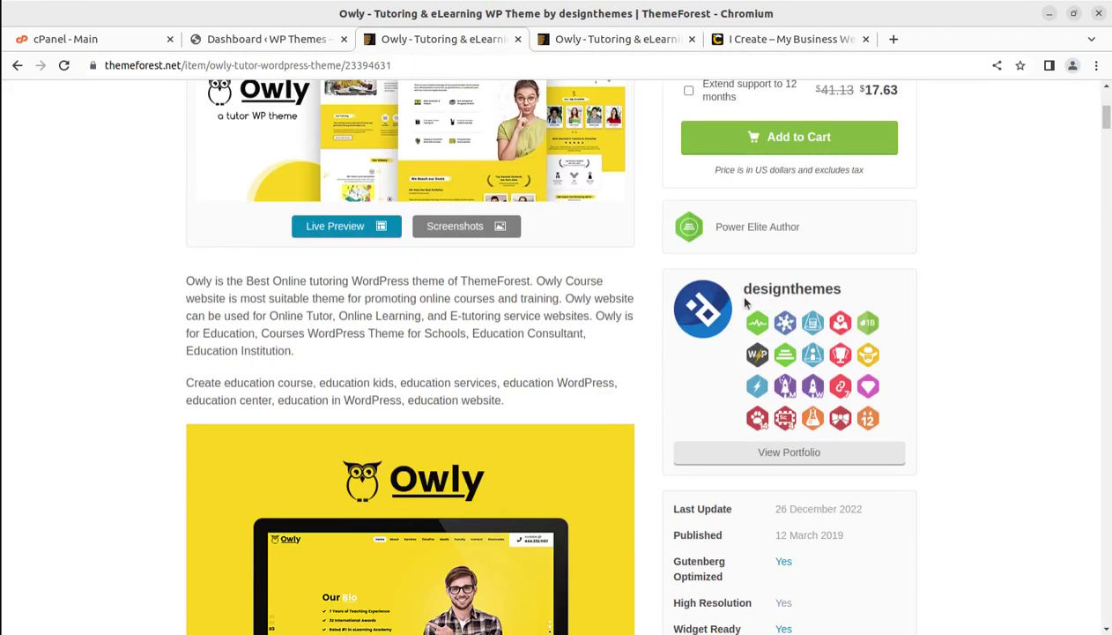
{"action": "left_click_drag", "start_coordinate": [875, 299], "coordinate": [742, 294]}
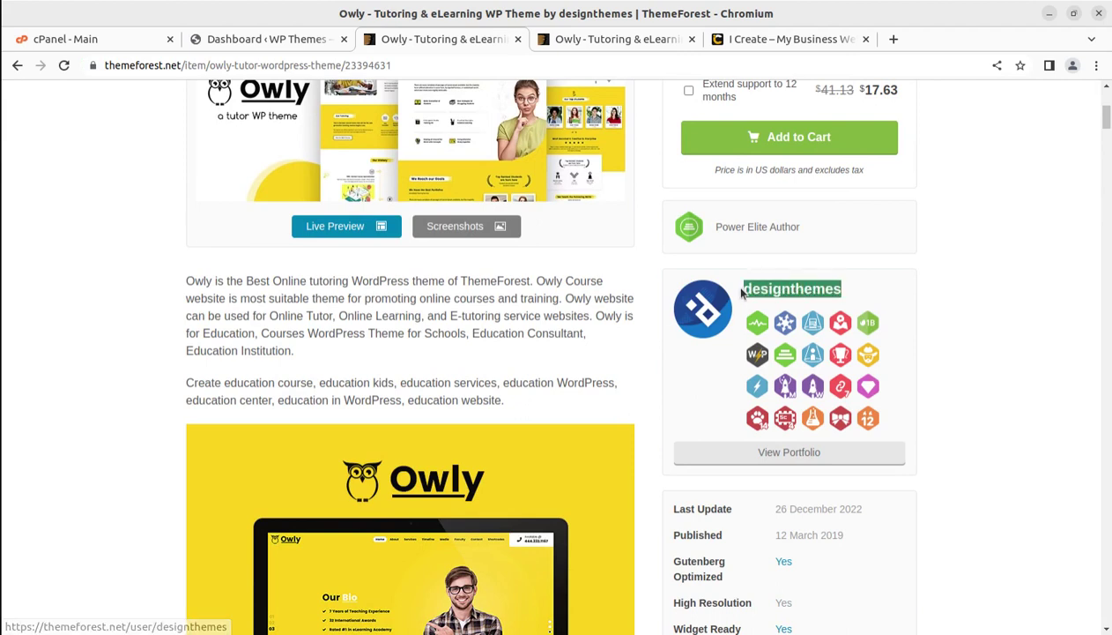
{"action": "left_click_drag", "start_coordinate": [812, 221], "coordinate": [714, 230]}
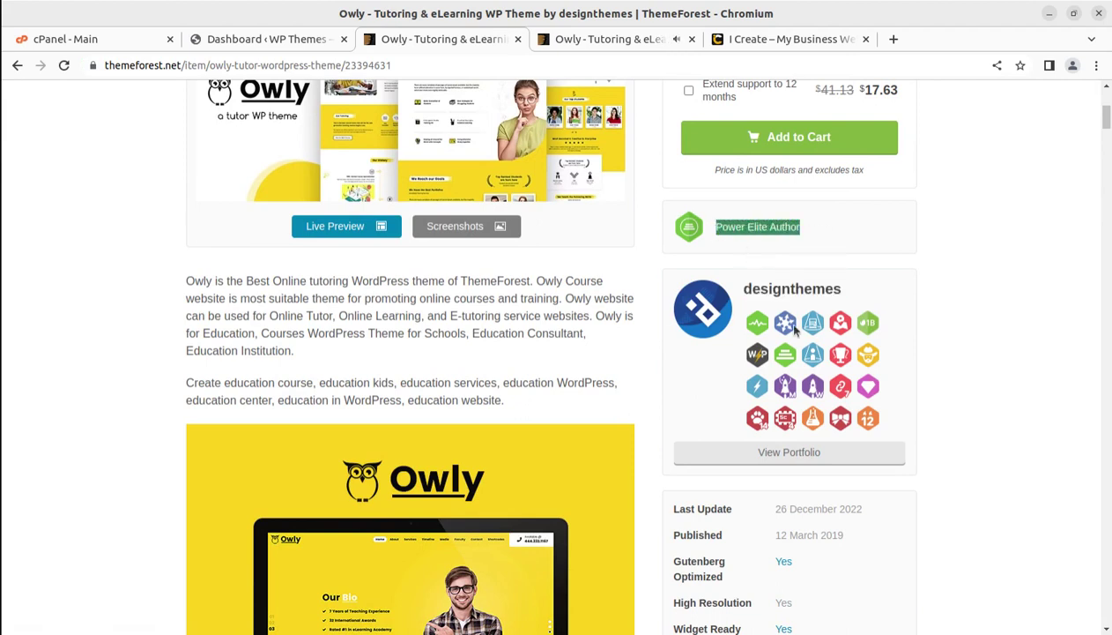
{"action": "scroll", "coordinate": [903, 476], "scroll_direction": "down", "scroll_amount": 1}
{"action": "left_click_drag", "start_coordinate": [853, 444], "coordinate": [774, 449]}
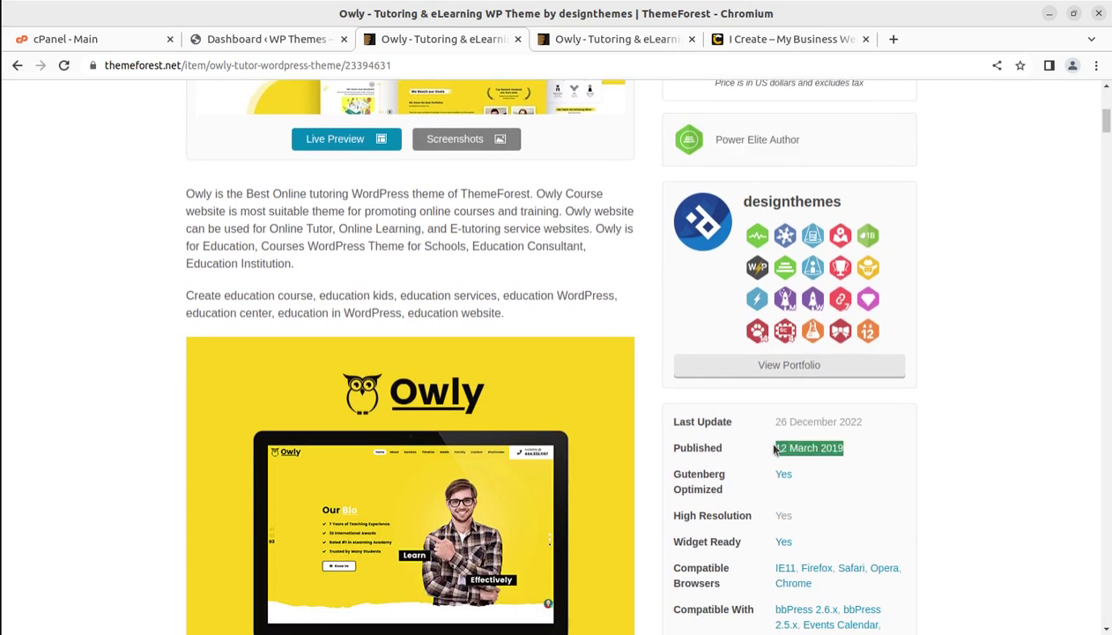
{"action": "left_click_drag", "start_coordinate": [868, 425], "coordinate": [775, 424]}
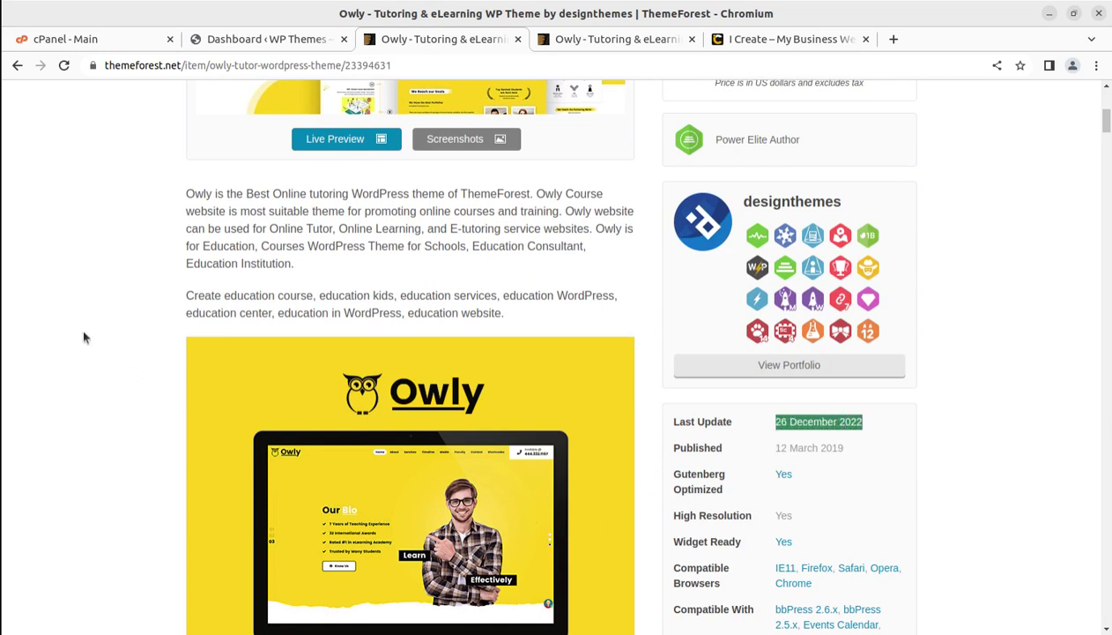
Review the Owly item's compatibility details and license pricing, and switch to the i-Create website
{"action": "scroll", "coordinate": [84, 338], "scroll_direction": "down", "scroll_amount": 2}
{"action": "scroll", "coordinate": [94, 345], "scroll_direction": "up", "scroll_amount": 1}
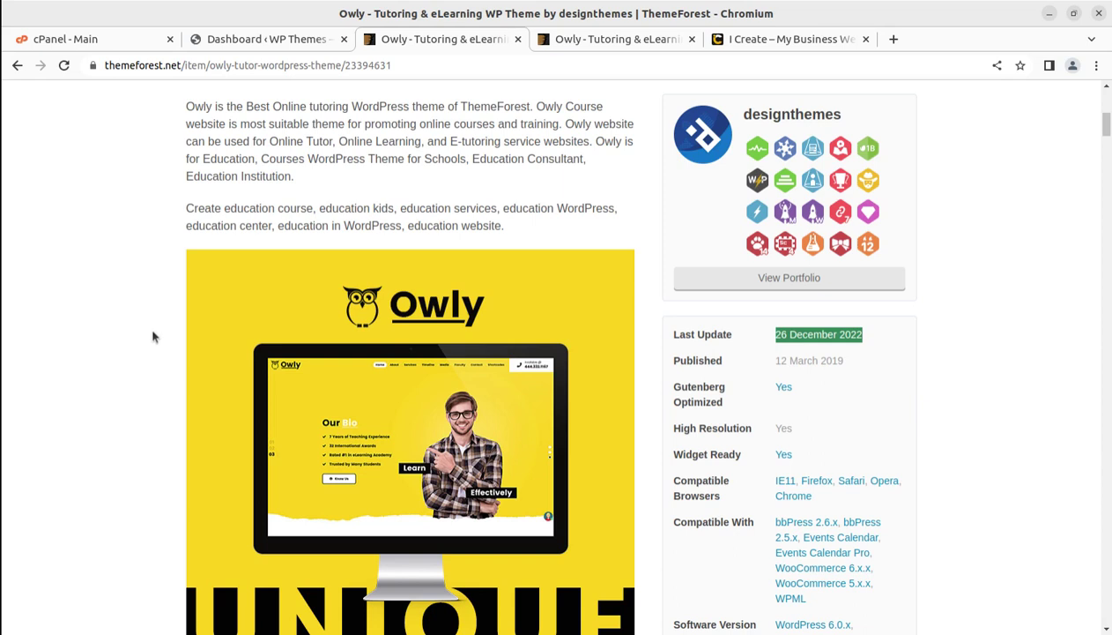
{"action": "scroll", "coordinate": [176, 251], "scroll_direction": "up", "scroll_amount": 6}
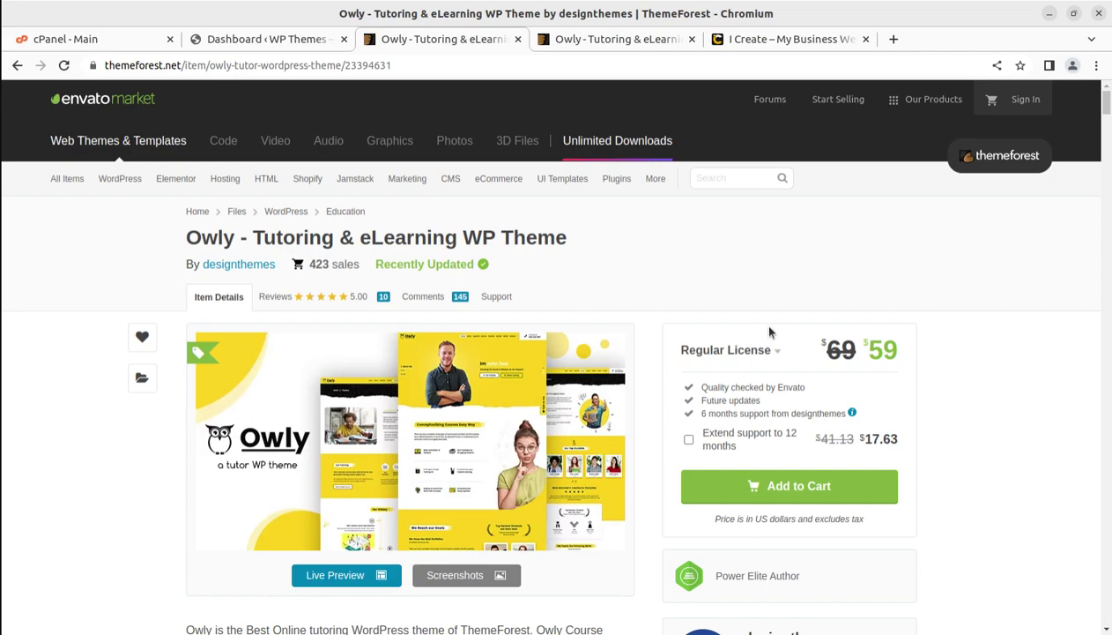
{"action": "left_click", "coordinate": [795, 39]}
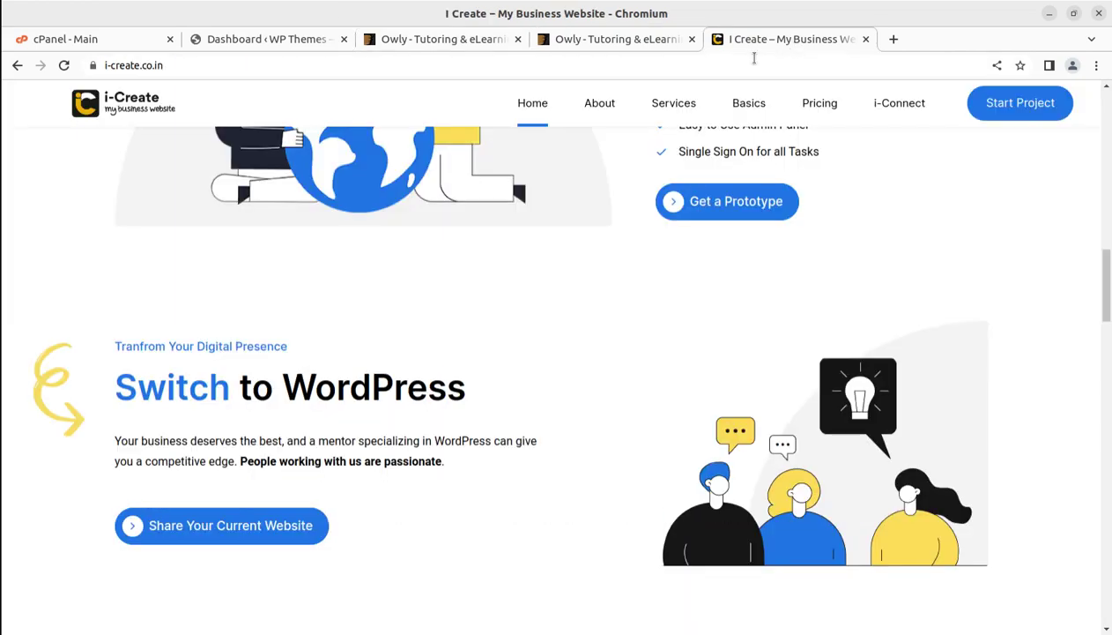
Check the i-Create home page's hero section, and review the Owly item page's description, innerpage designs, drag-and-drop building and extra features
{"action": "scroll", "coordinate": [680, 231], "scroll_direction": "up", "scroll_amount": 10}
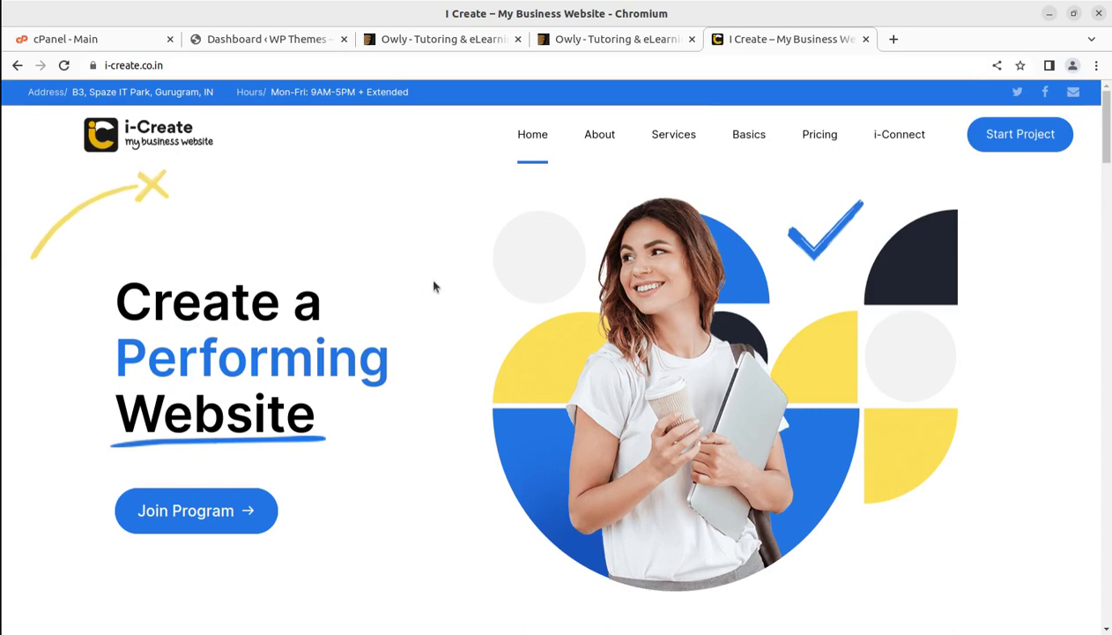
{"action": "left_click", "coordinate": [422, 41]}
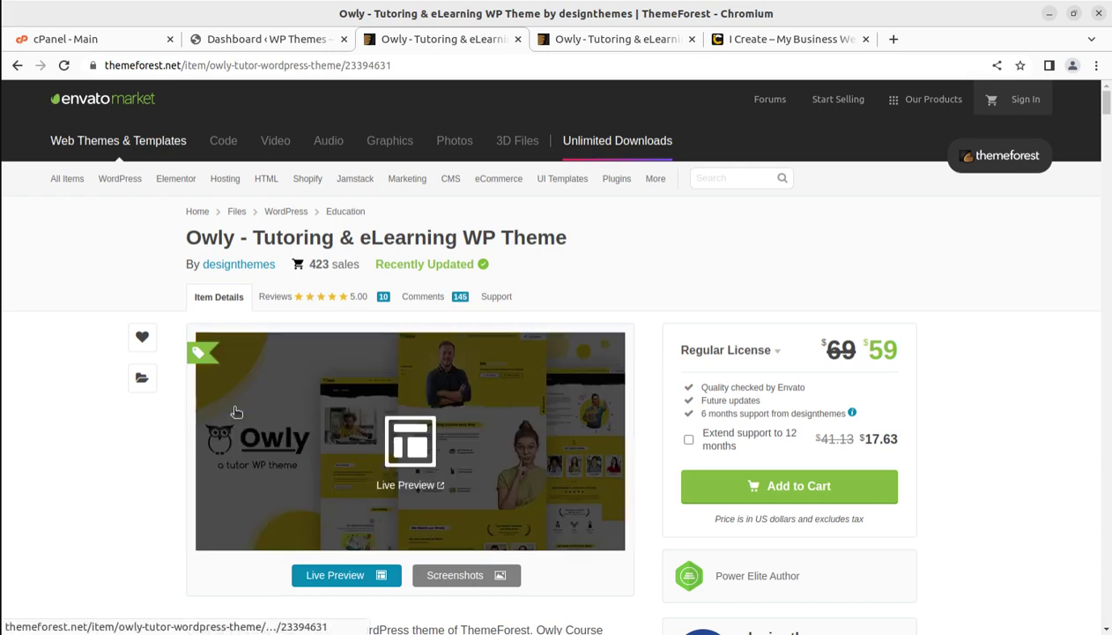
{"action": "scroll", "coordinate": [798, 377], "scroll_direction": "down", "scroll_amount": 3}
{"action": "scroll", "coordinate": [799, 378], "scroll_direction": "down", "scroll_amount": 3}
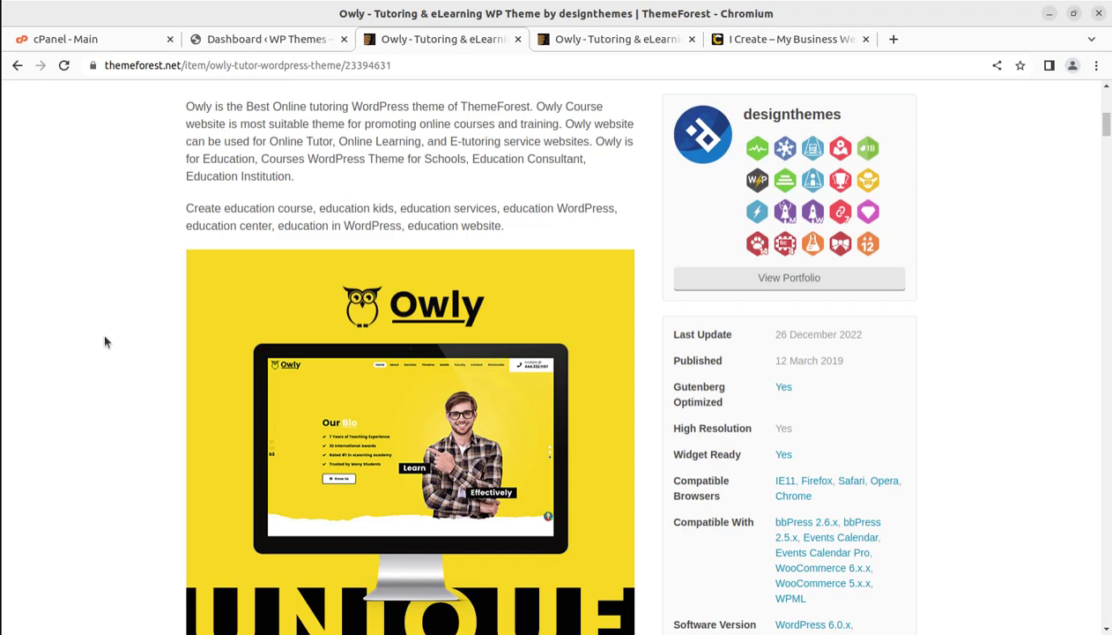
{"action": "scroll", "coordinate": [104, 342], "scroll_direction": "down", "scroll_amount": 10}
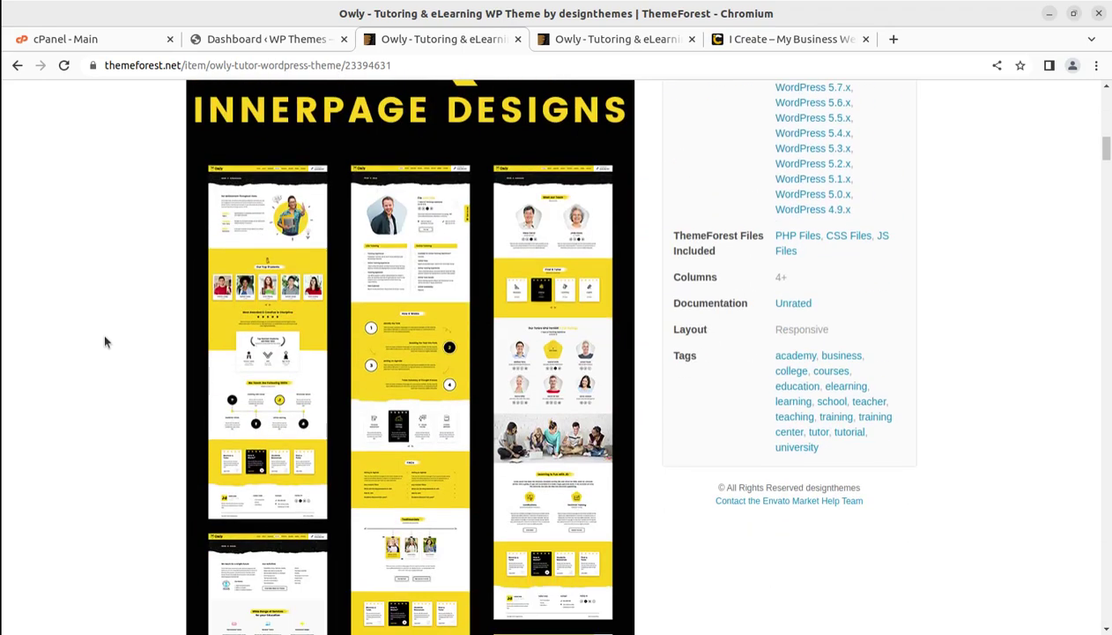
{"action": "scroll", "coordinate": [104, 342], "scroll_direction": "down", "scroll_amount": 4}
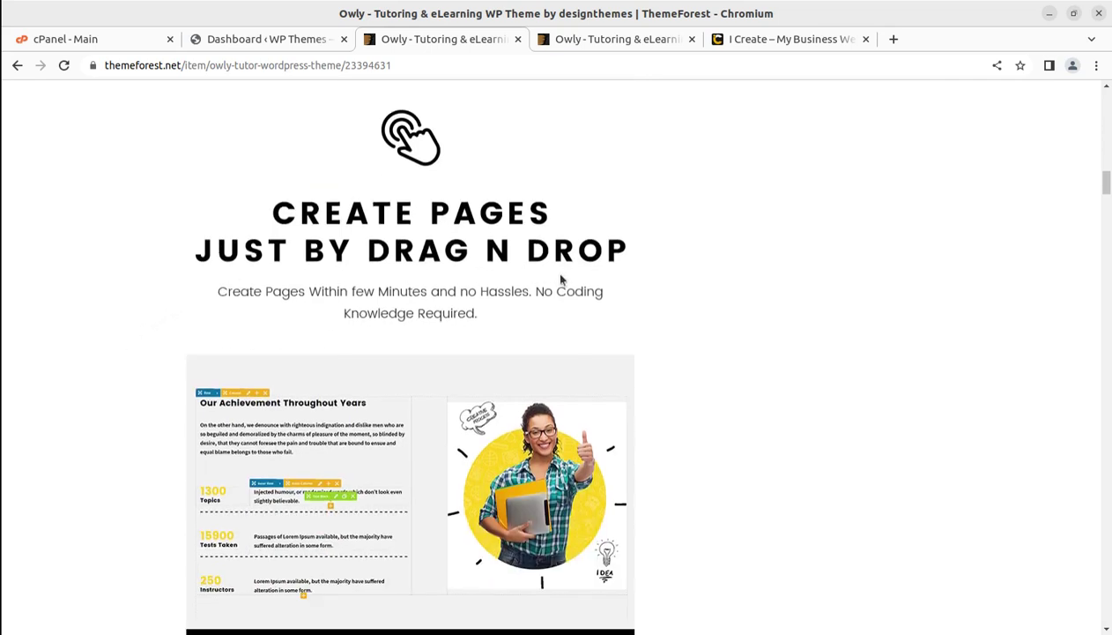
{"action": "scroll", "coordinate": [396, 291], "scroll_direction": "down", "scroll_amount": 6}
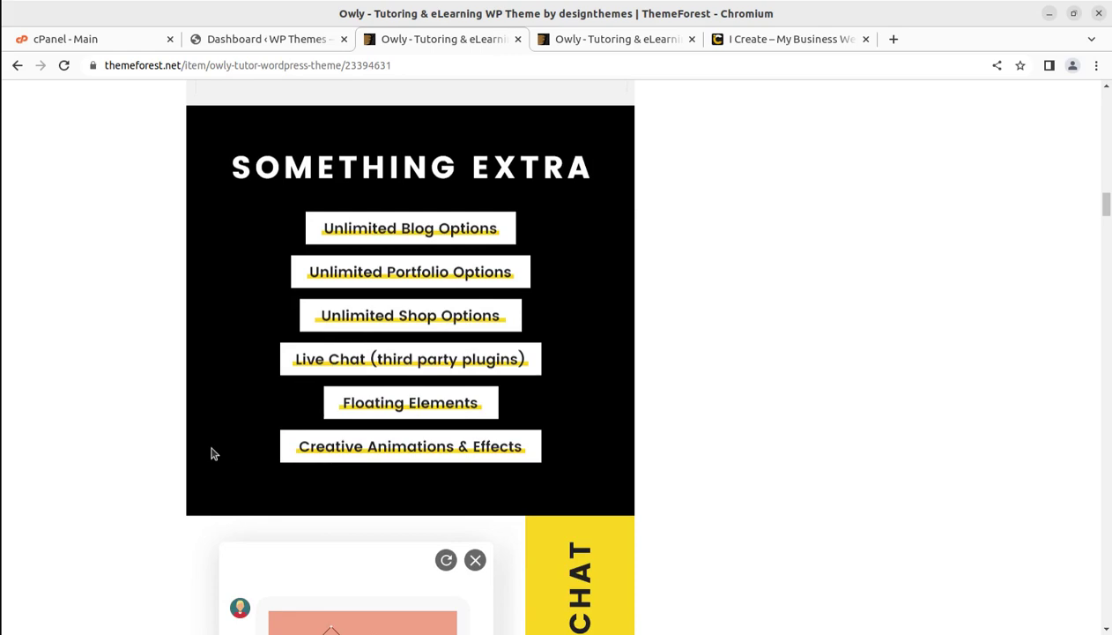
{"action": "scroll", "coordinate": [212, 453], "scroll_direction": "down", "scroll_amount": 8}
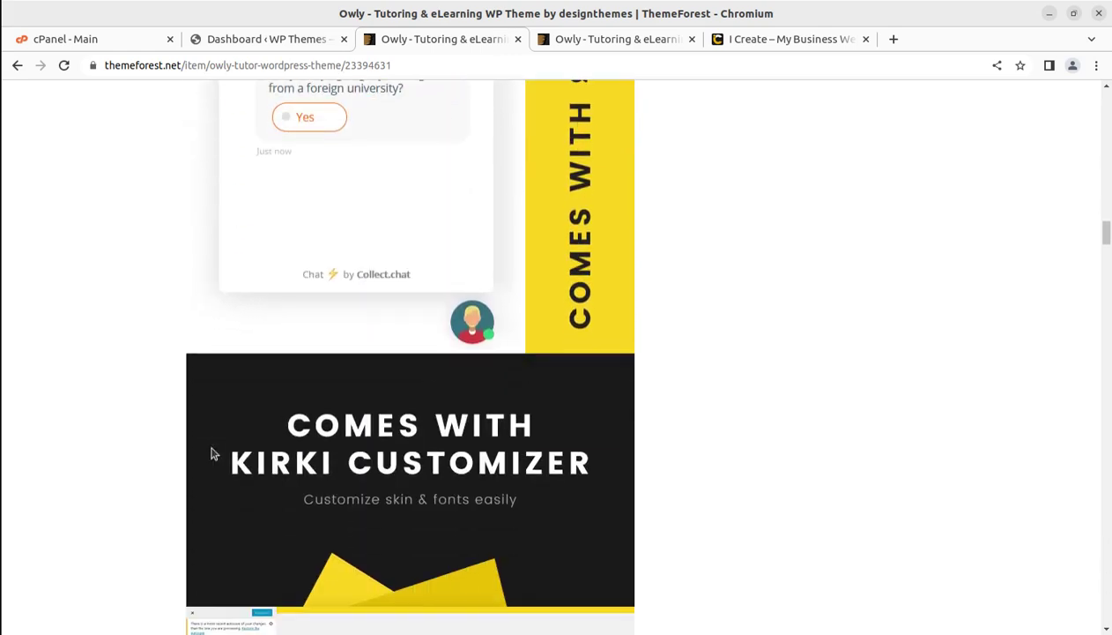
Review the Owly item's bundled plugins, custom layout builder, shortcode elements and Visual Composer sections, and return to the item header
{"action": "scroll", "coordinate": [212, 453], "scroll_direction": "down", "scroll_amount": 13}
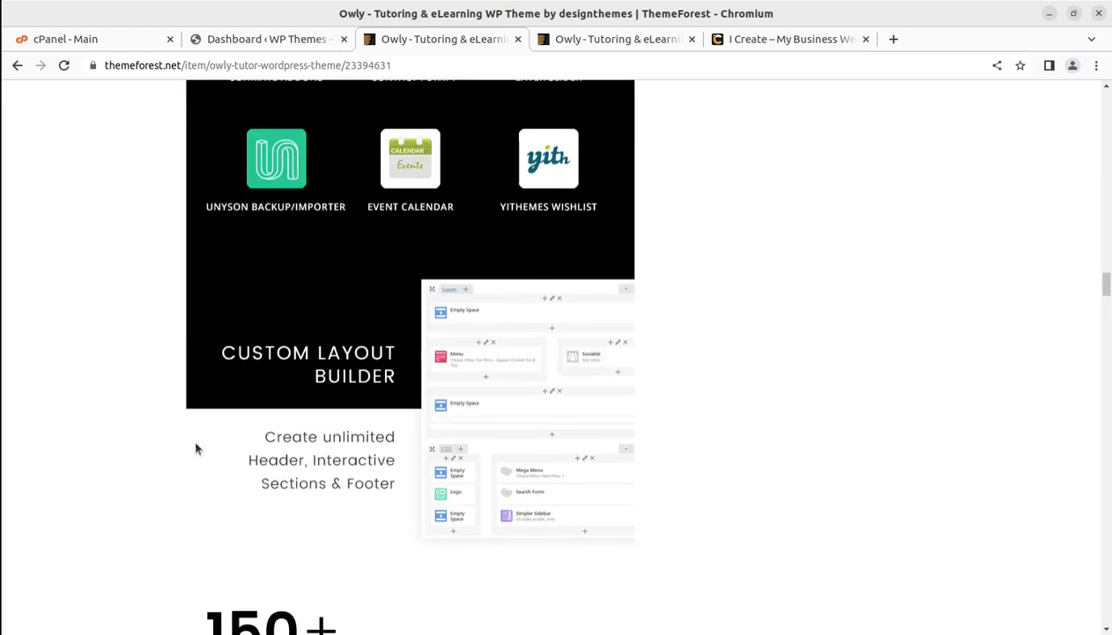
{"action": "scroll", "coordinate": [195, 449], "scroll_direction": "down", "scroll_amount": 5}
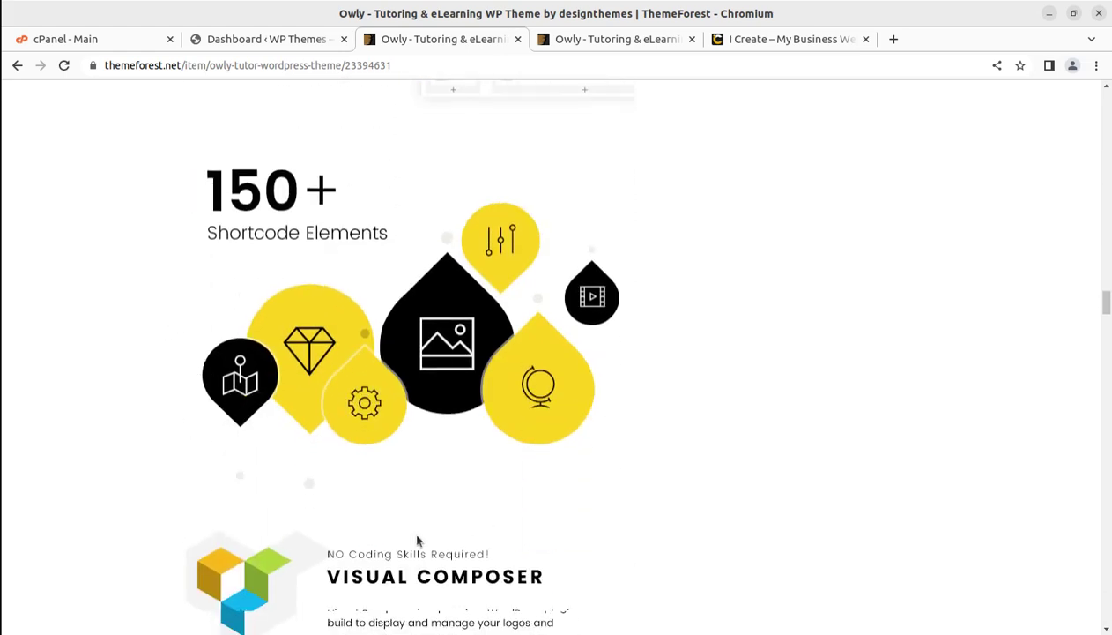
{"action": "scroll", "coordinate": [418, 540], "scroll_direction": "down", "scroll_amount": 3}
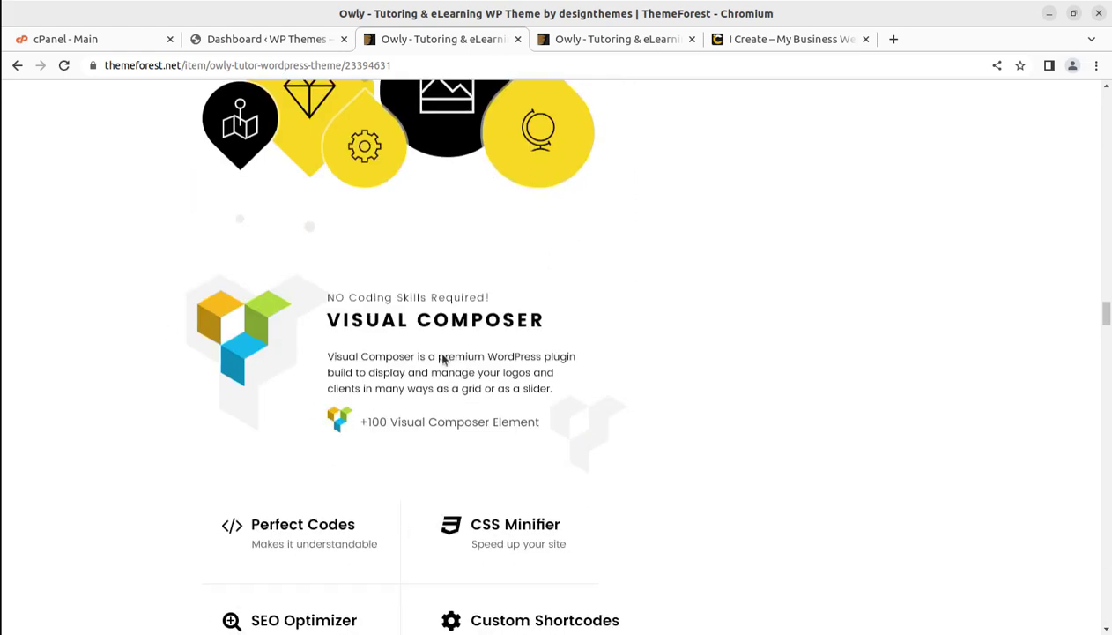
{"action": "scroll", "coordinate": [437, 354], "scroll_direction": "up", "scroll_amount": 5}
{"action": "scroll", "coordinate": [364, 424], "scroll_direction": "up", "scroll_amount": 15}
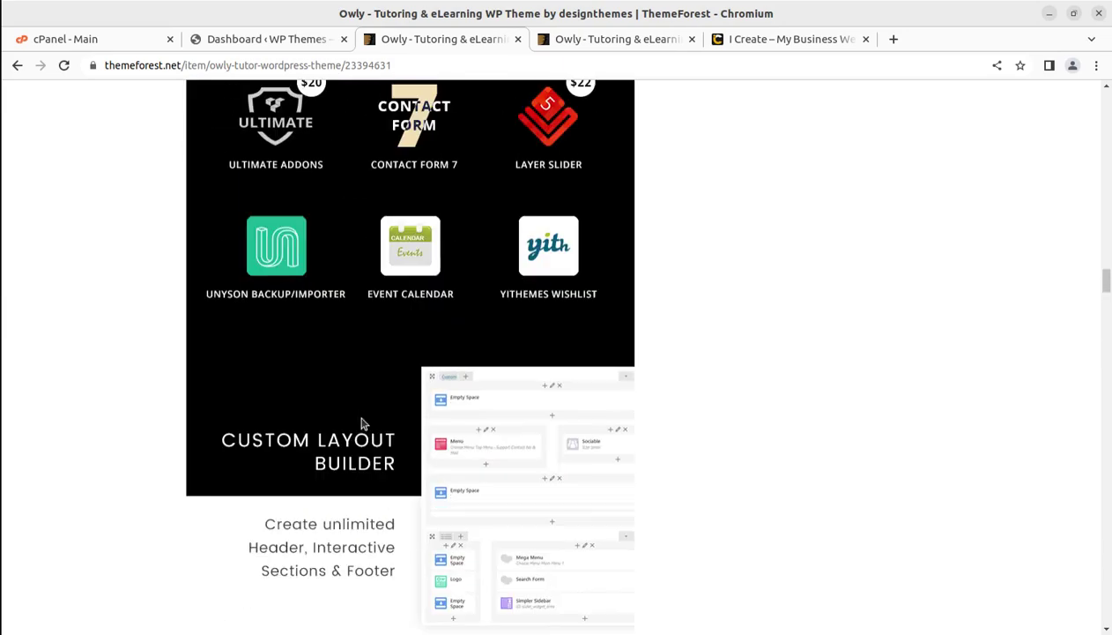
{"action": "scroll", "coordinate": [401, 467], "scroll_direction": "up", "scroll_amount": 20}
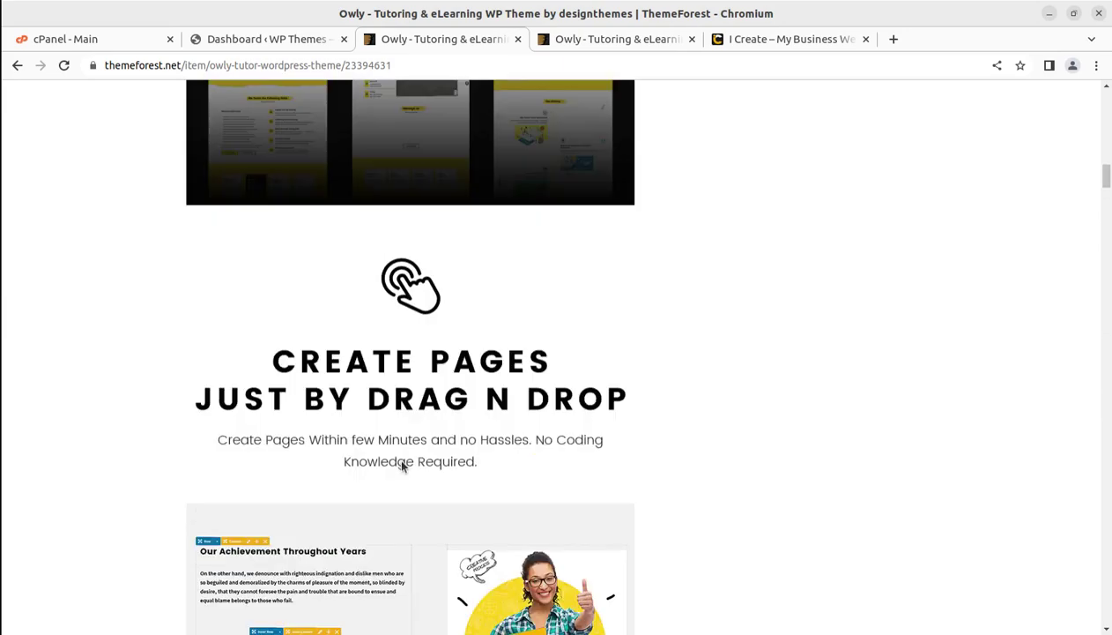
{"action": "scroll", "coordinate": [401, 466], "scroll_direction": "up", "scroll_amount": 2}
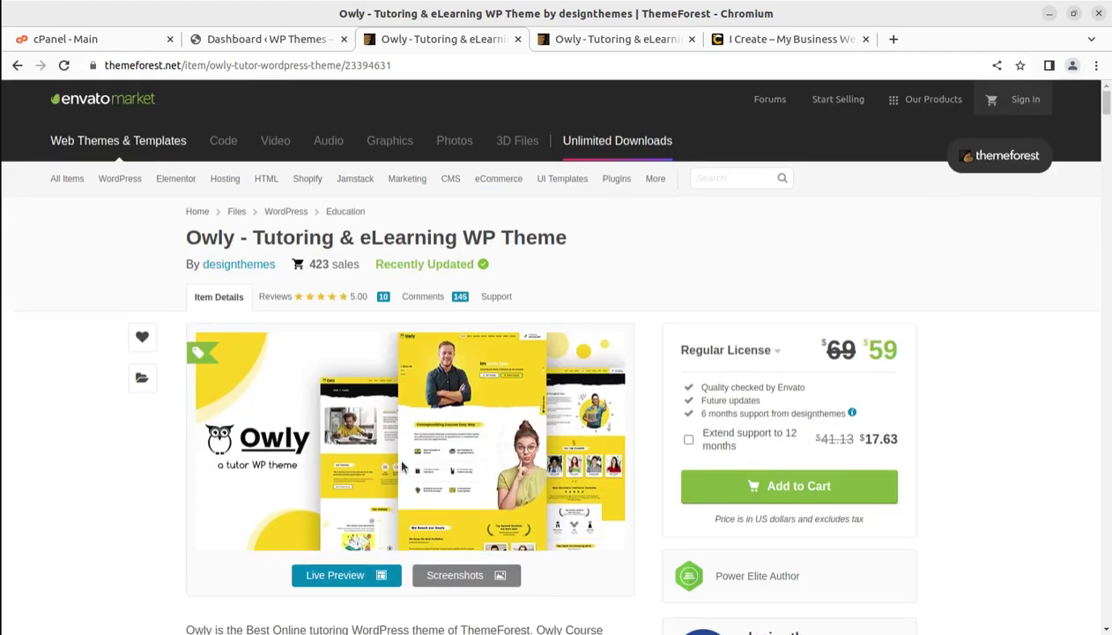
Switch to cPanel and look through its Software and Softaculous Apps Installer sections, and view the WordPress dashboard's widgets
{"action": "left_click", "coordinate": [60, 41]}
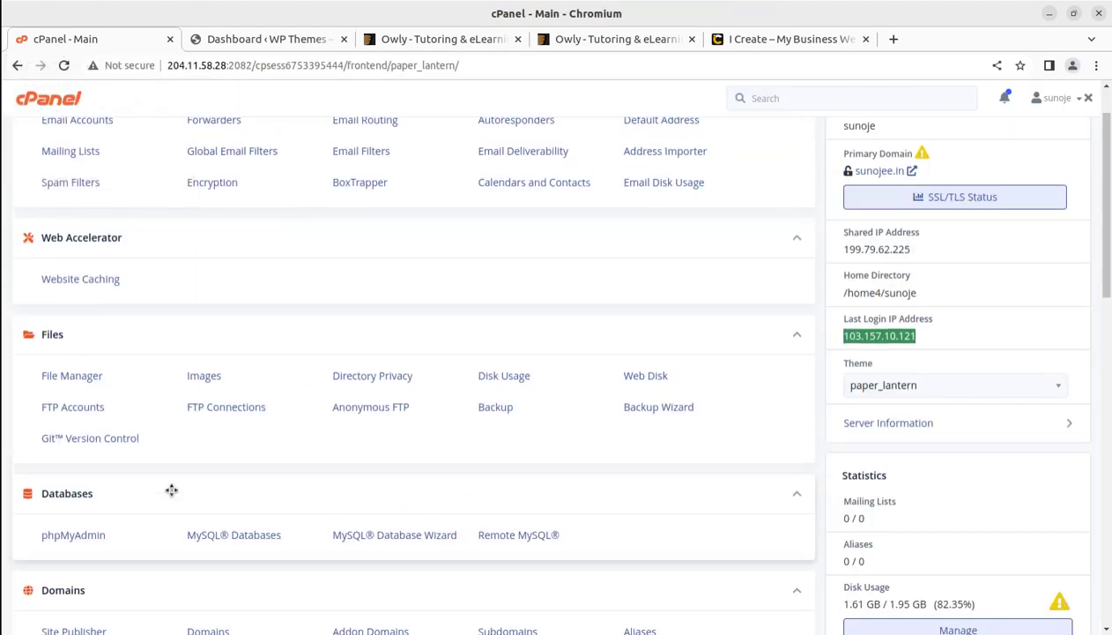
{"action": "scroll", "coordinate": [171, 490], "scroll_direction": "up", "scroll_amount": 1}
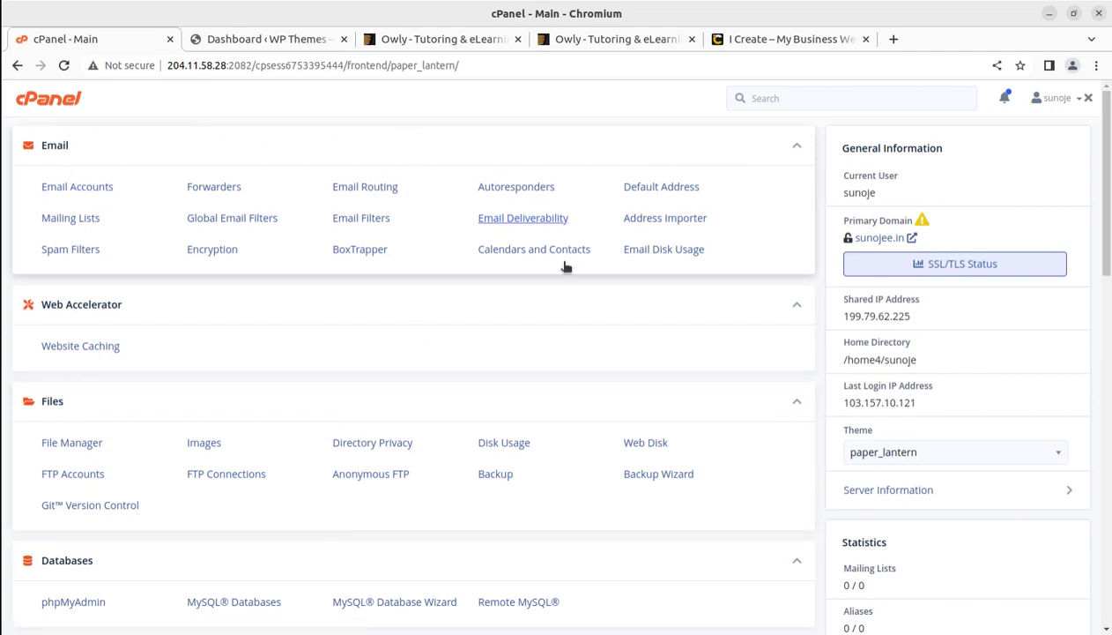
{"action": "scroll", "coordinate": [618, 476], "scroll_direction": "down", "scroll_amount": 15}
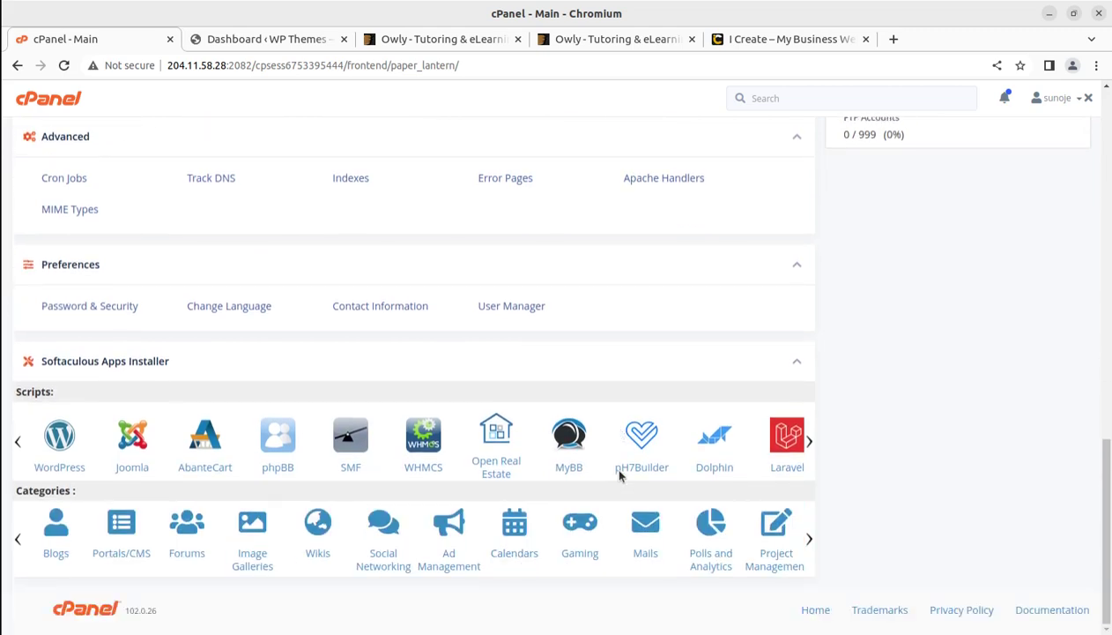
{"action": "scroll", "coordinate": [617, 471], "scroll_direction": "up", "scroll_amount": 15}
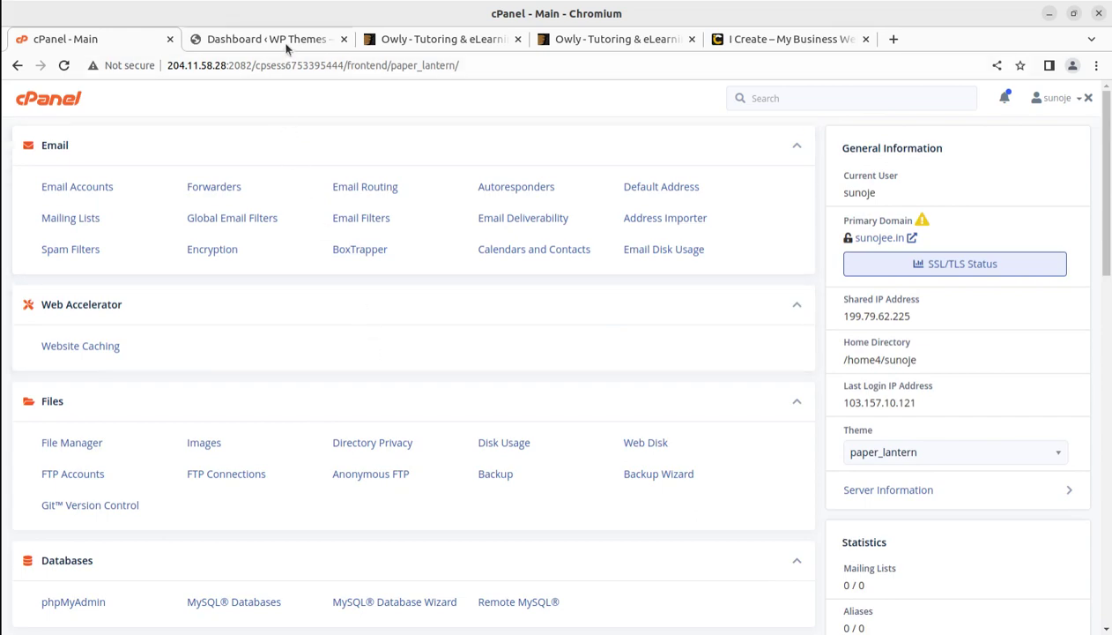
{"action": "scroll", "coordinate": [186, 493], "scroll_direction": "down", "scroll_amount": 8}
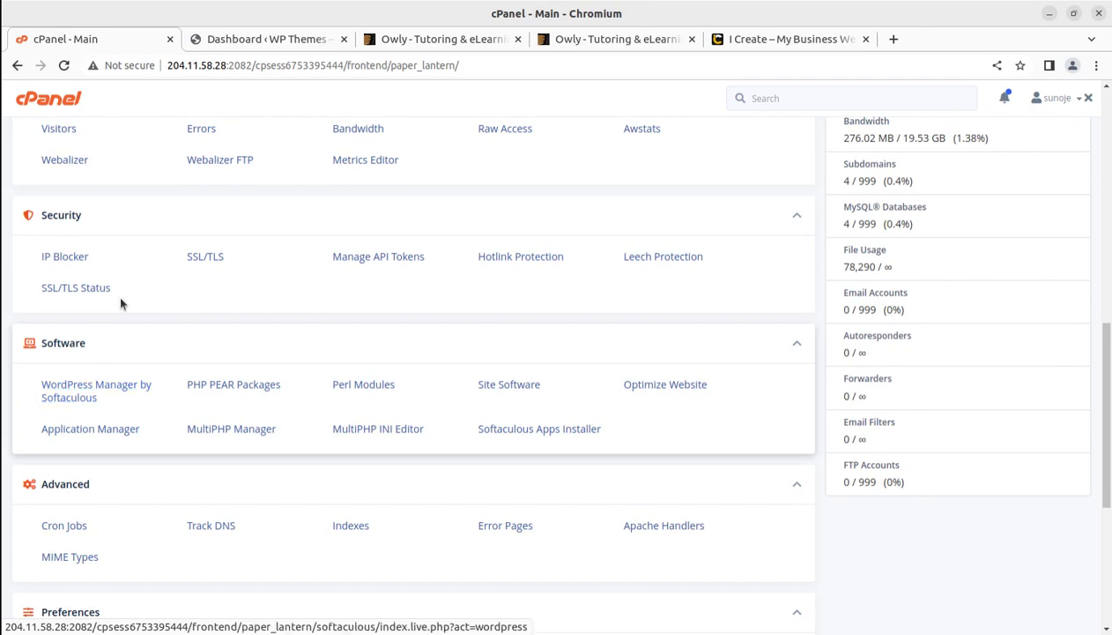
{"action": "left_click", "coordinate": [258, 40]}
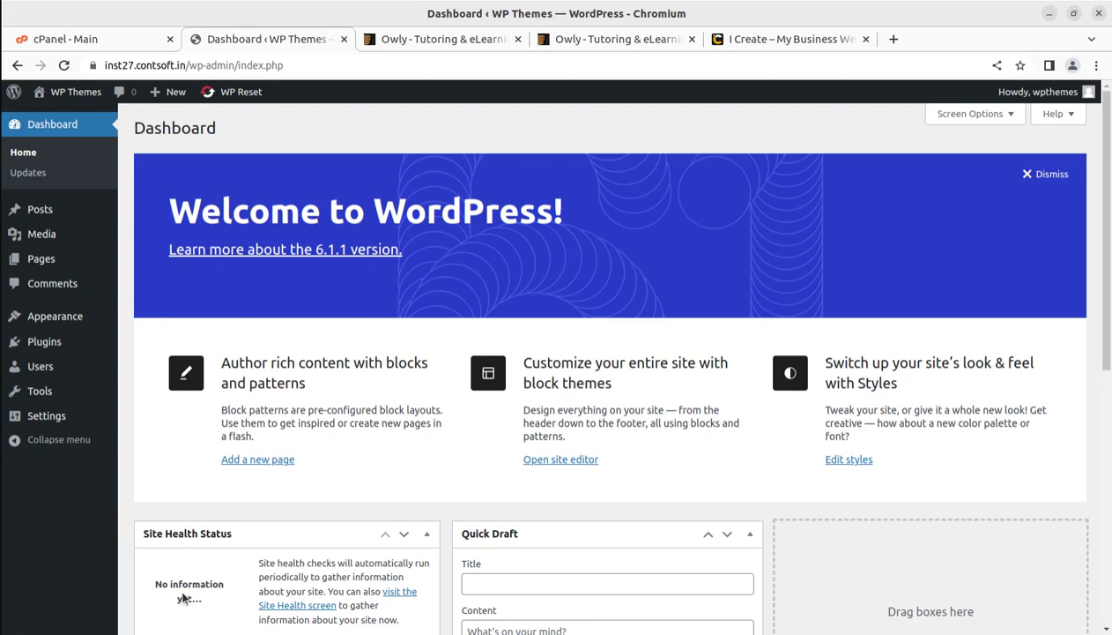
{"action": "scroll", "coordinate": [114, 577], "scroll_direction": "down", "scroll_amount": 2}
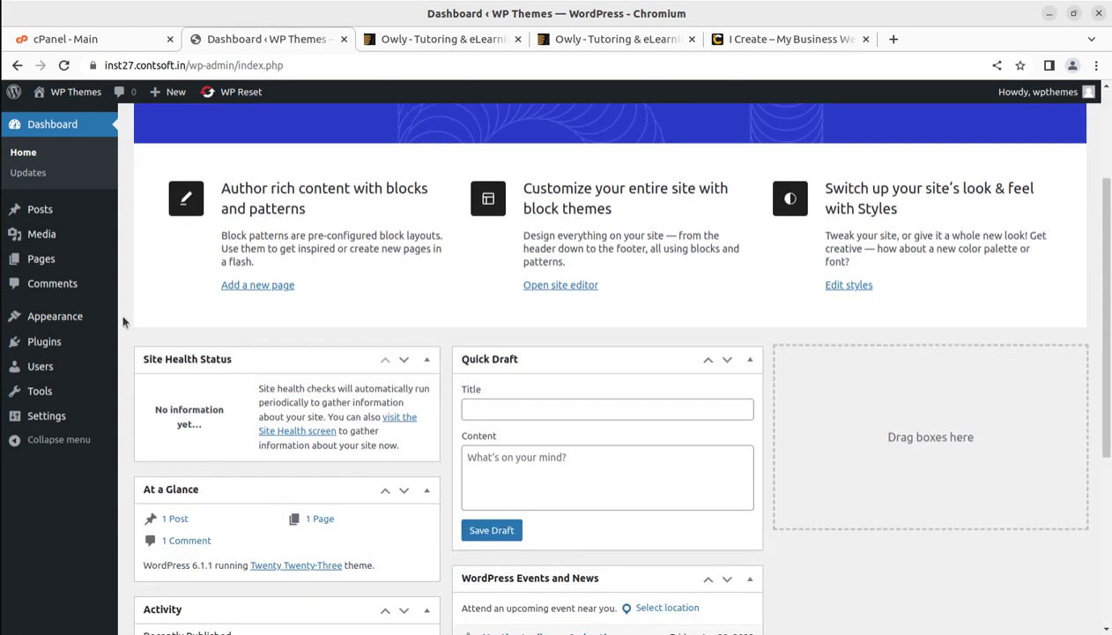
Open the owly_v2.4 folder in the file manager and inspect the js_composer, LayerSlider, revslider and Ultimate_VC_Addons archives in premium-plugins
{"action": "left_click", "coordinate": [22, 33]}
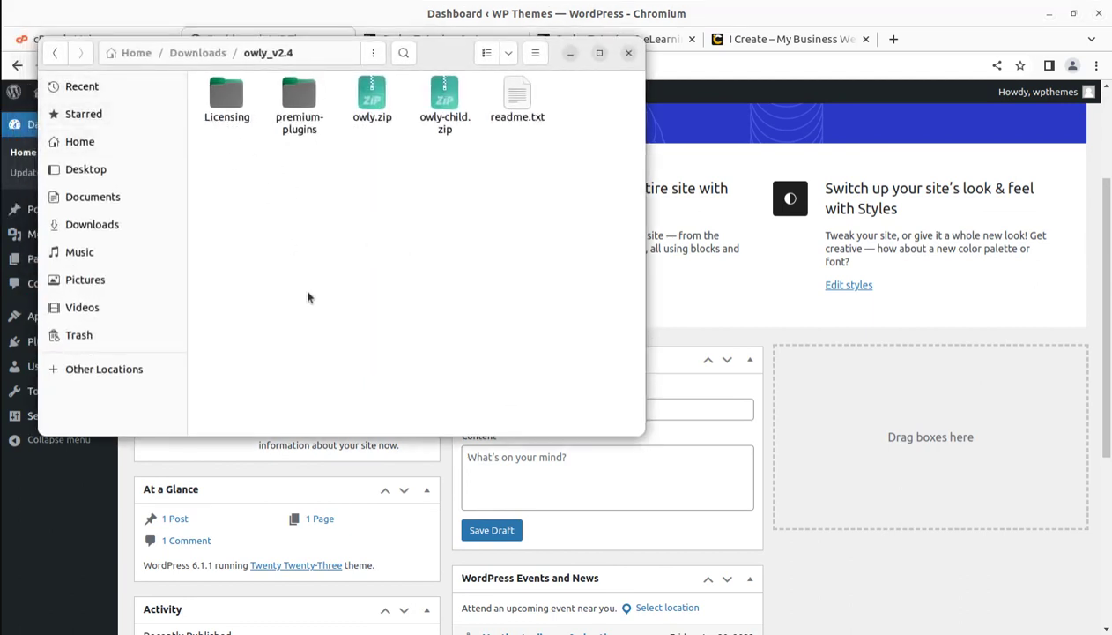
{"action": "left_click", "coordinate": [220, 104]}
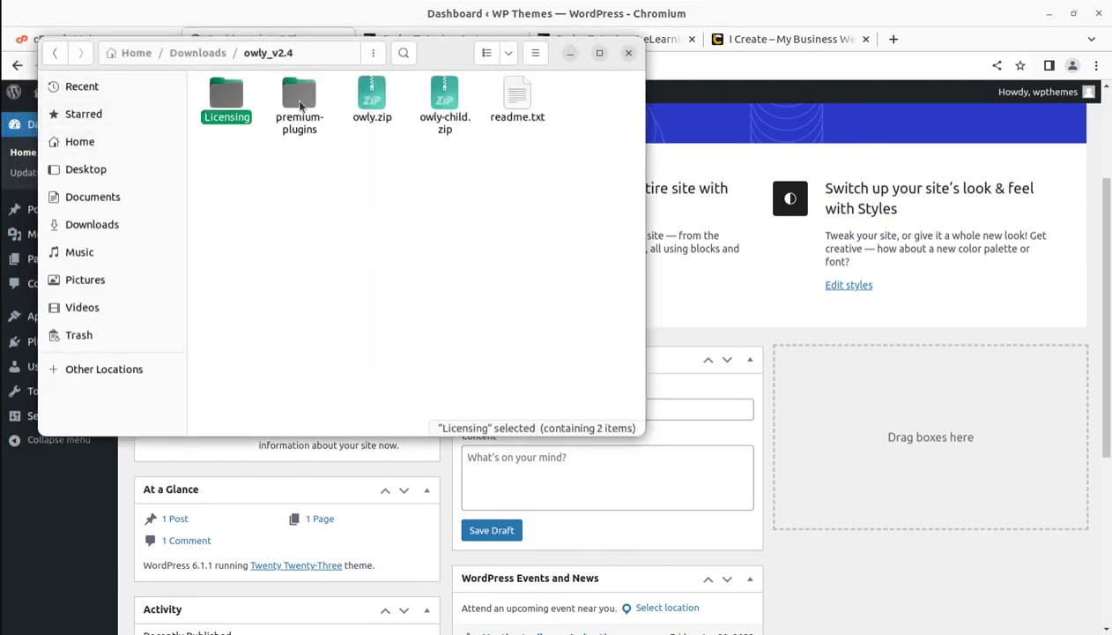
{"action": "double_click", "coordinate": [298, 97]}
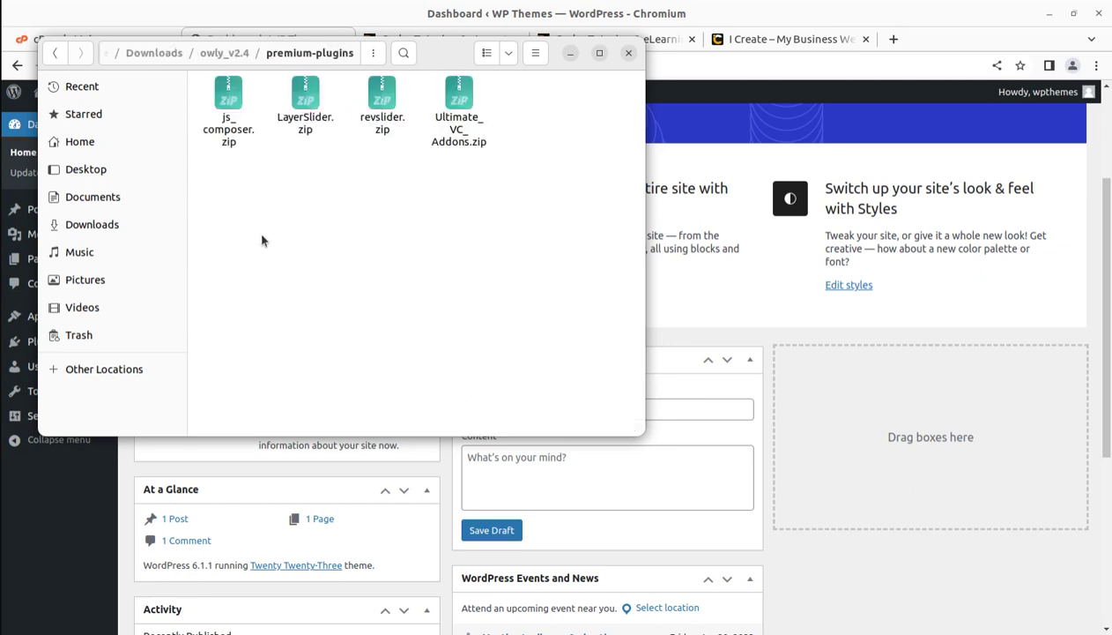
{"action": "left_click", "coordinate": [222, 137]}
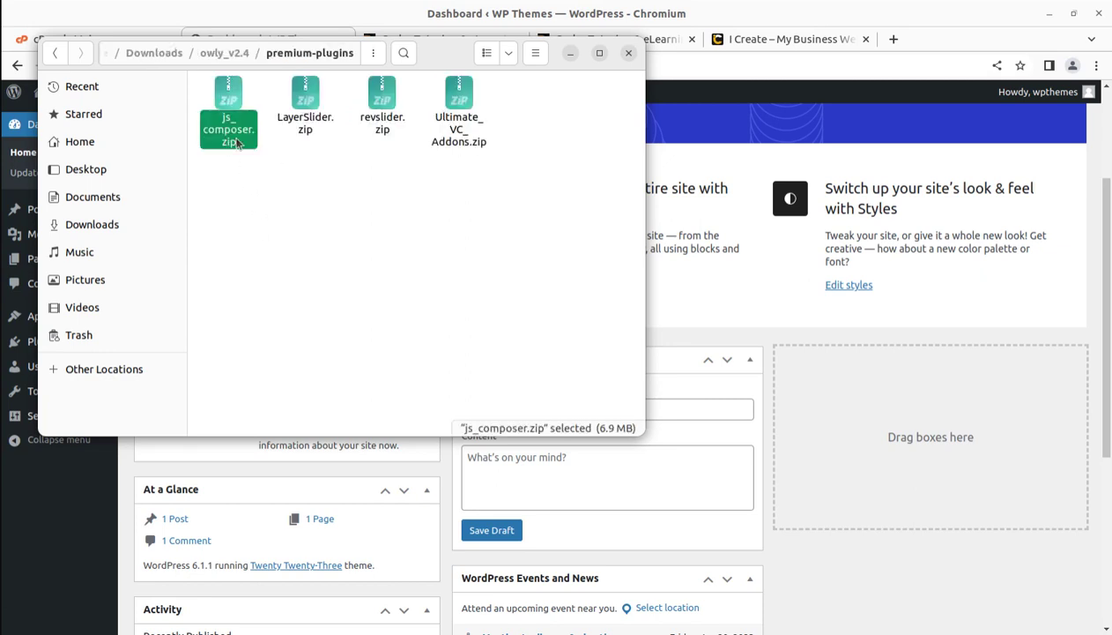
{"action": "left_click", "coordinate": [322, 132]}
{"action": "left_click", "coordinate": [381, 130]}
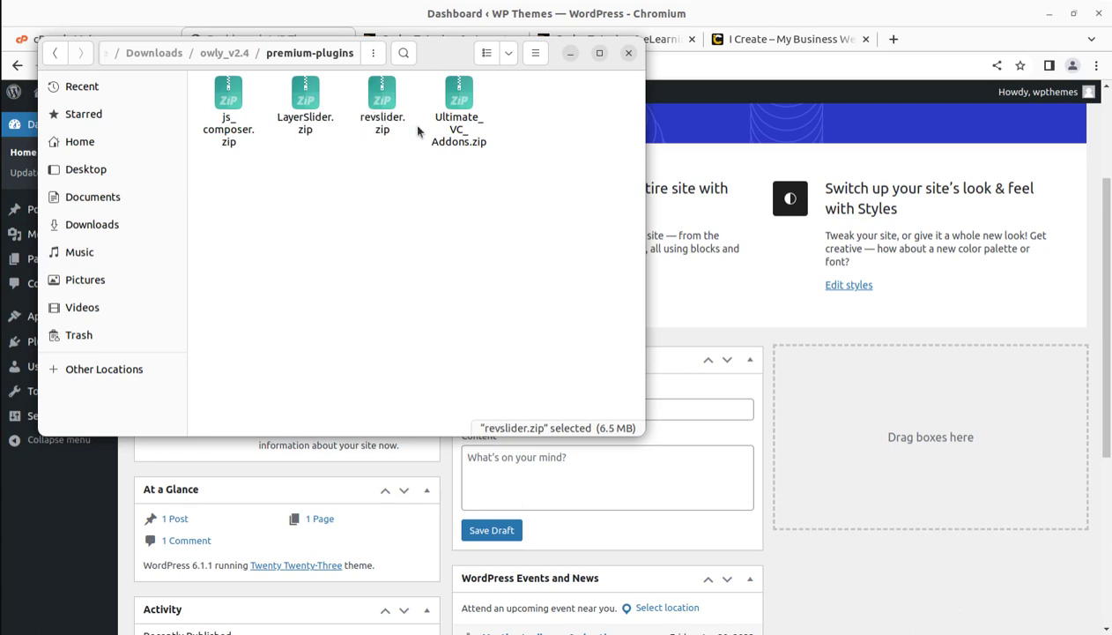
{"action": "left_click", "coordinate": [446, 137]}
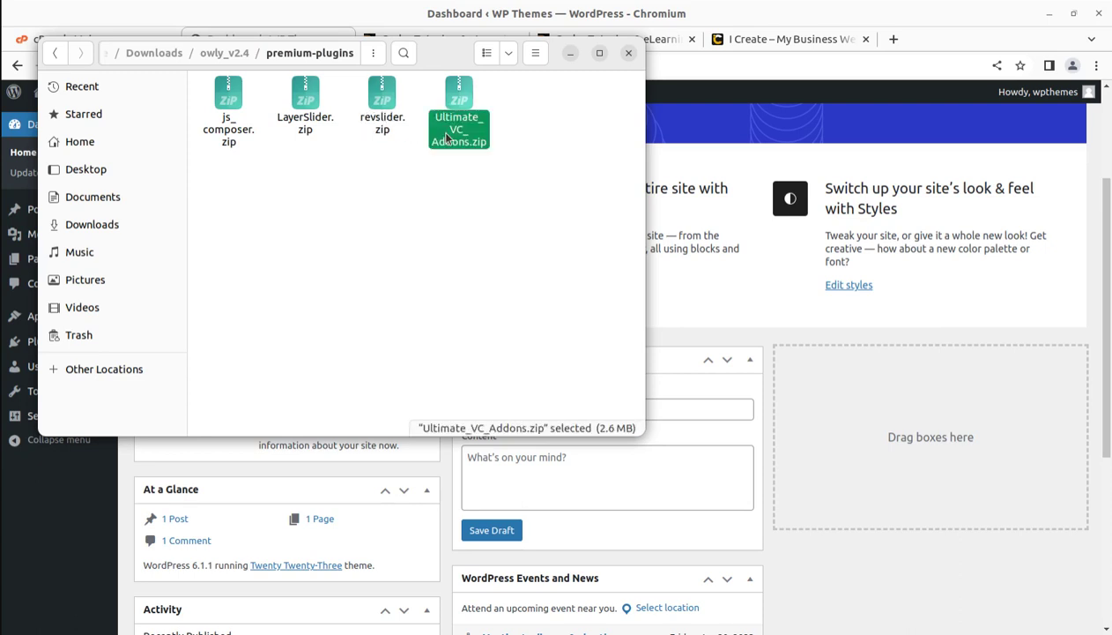
Return to the owly_v2.4 folder, check the owly.zip and owly-child.zip theme archives, and minimize the file manager
{"action": "left_click", "coordinate": [245, 65]}
{"action": "left_click", "coordinate": [371, 97]}
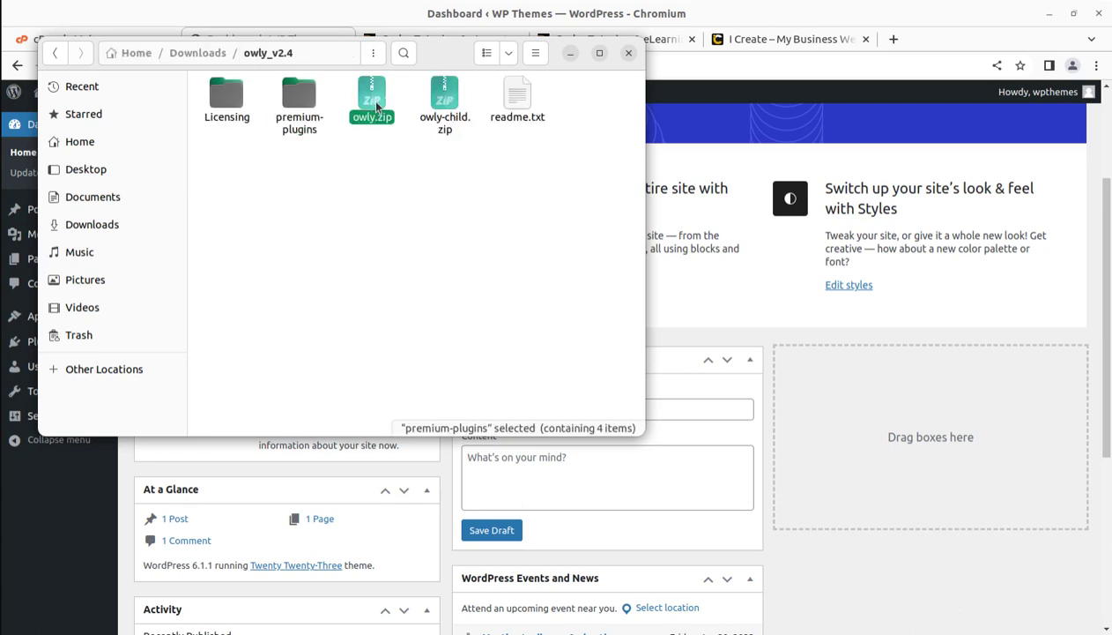
{"action": "left_click", "coordinate": [442, 99]}
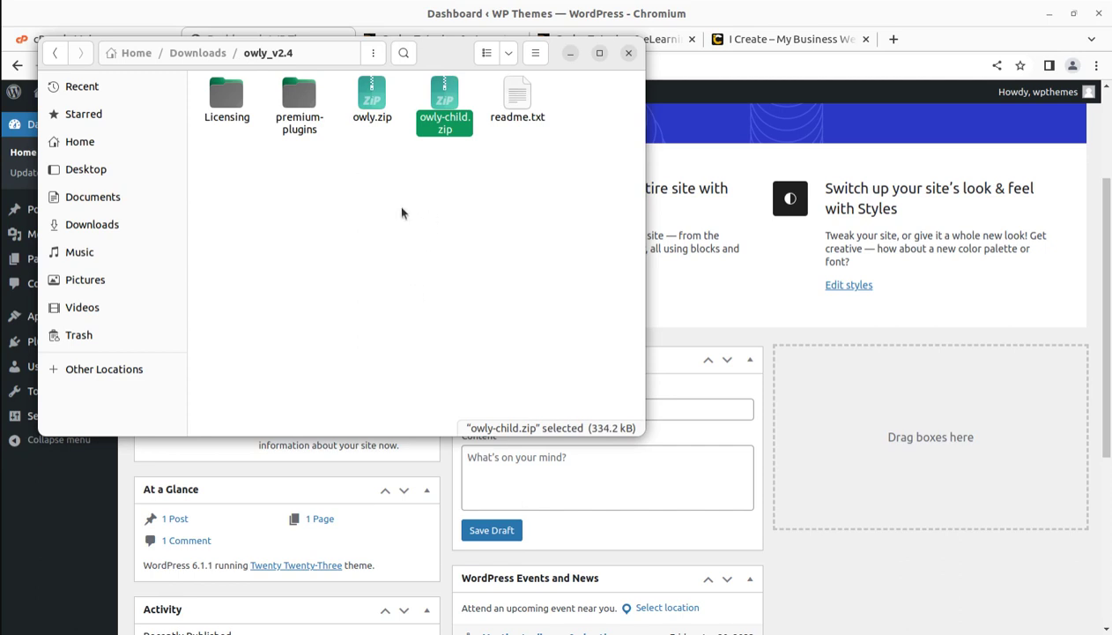
{"action": "left_click", "coordinate": [369, 110]}
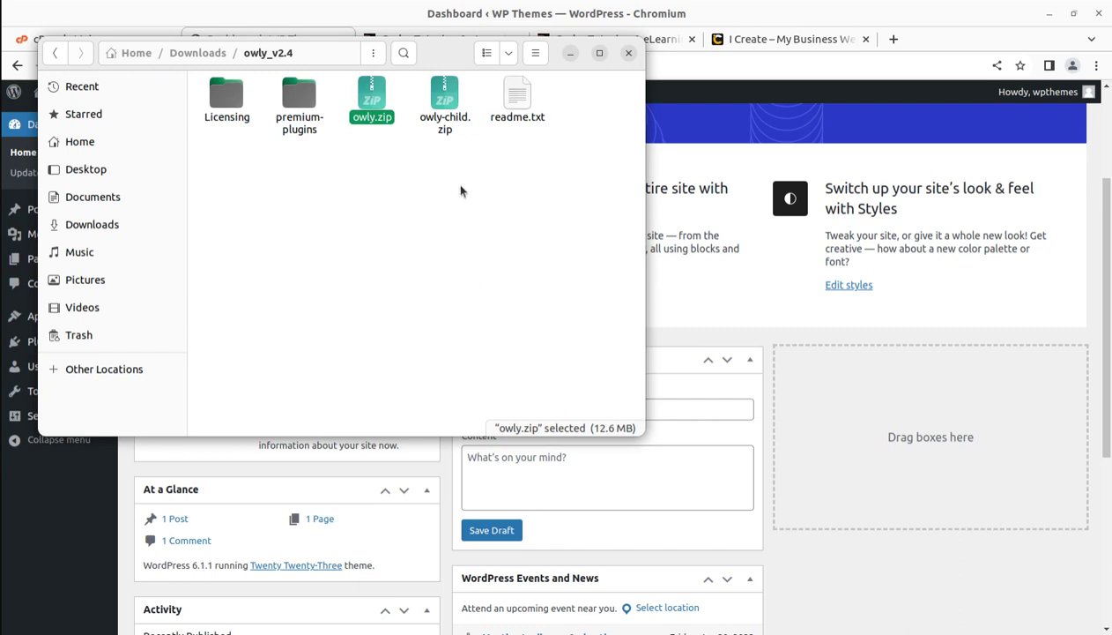
{"action": "left_click", "coordinate": [570, 54]}
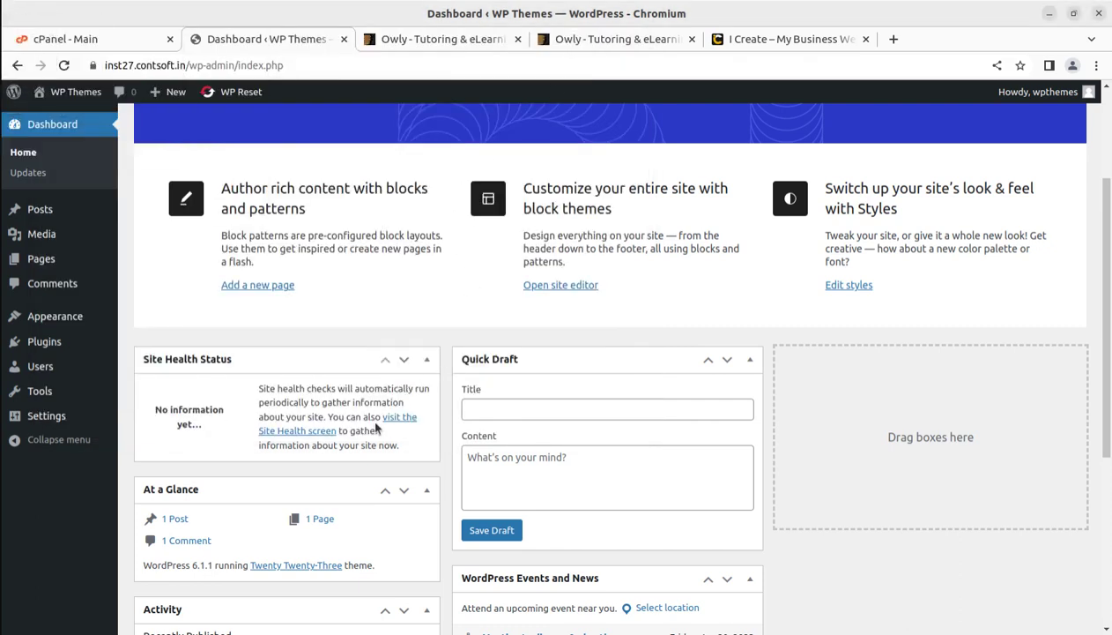
Open the WordPress site's Themes management page
{"action": "scroll", "coordinate": [375, 427], "scroll_direction": "up", "scroll_amount": 2}
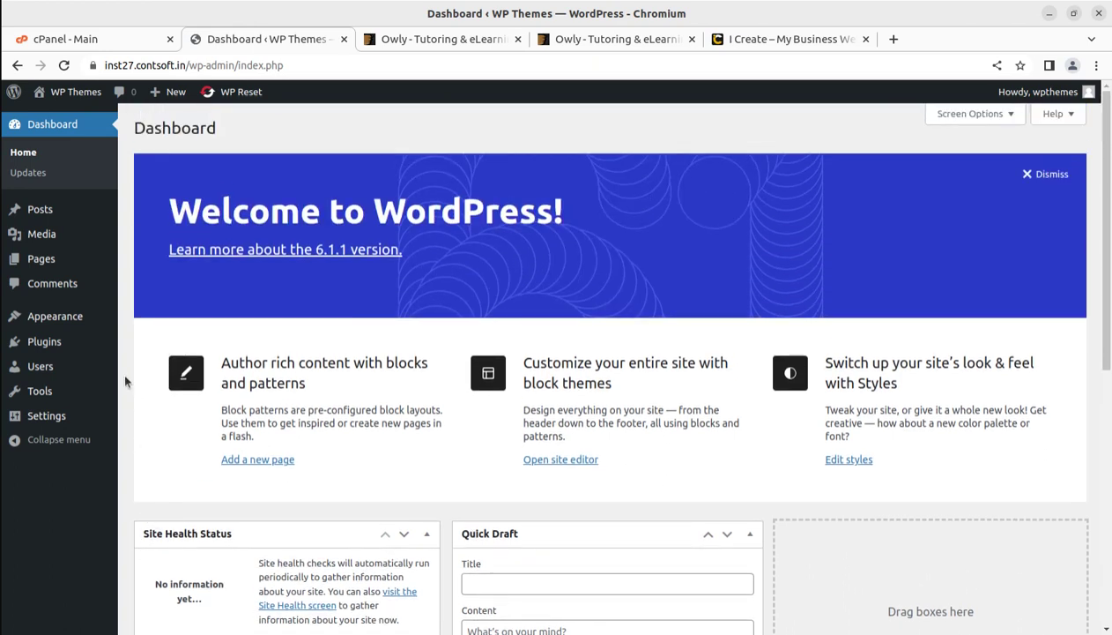
{"action": "mouse_move", "coordinate": [64, 323]}
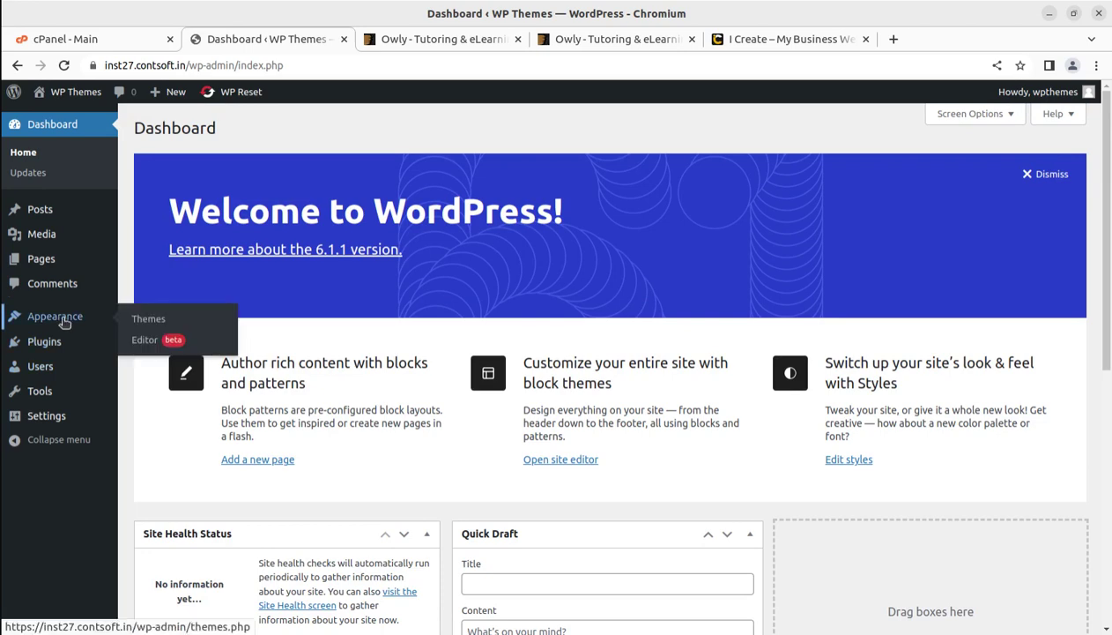
{"action": "left_click", "coordinate": [148, 321]}
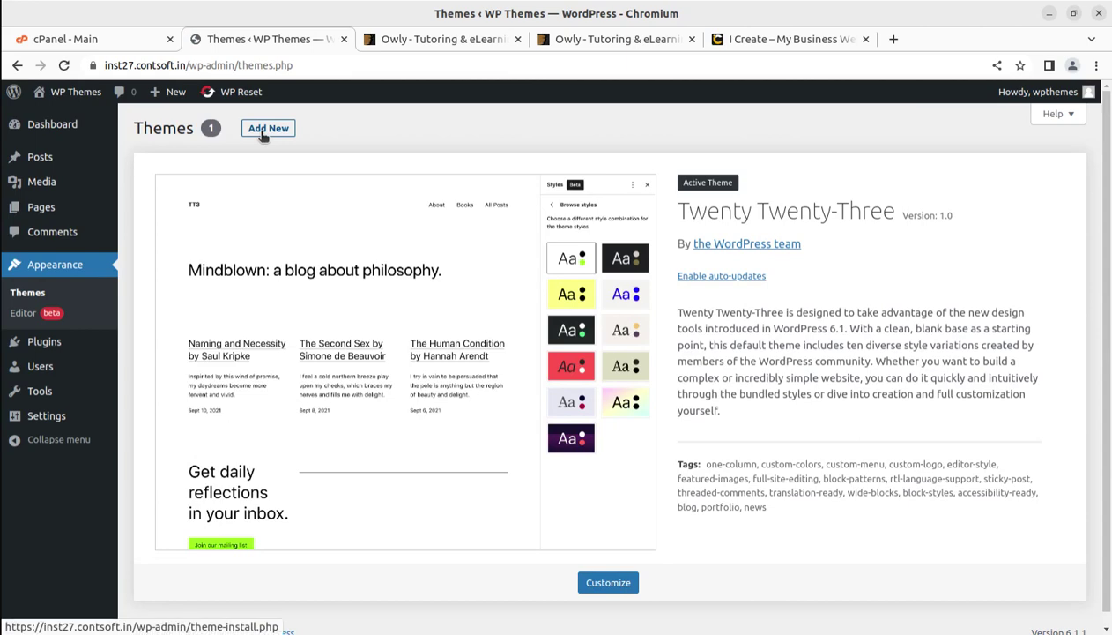
Switch to cPanel and open its File Manager, checking the site address on the WordPress Themes page
{"action": "left_click", "coordinate": [121, 37]}
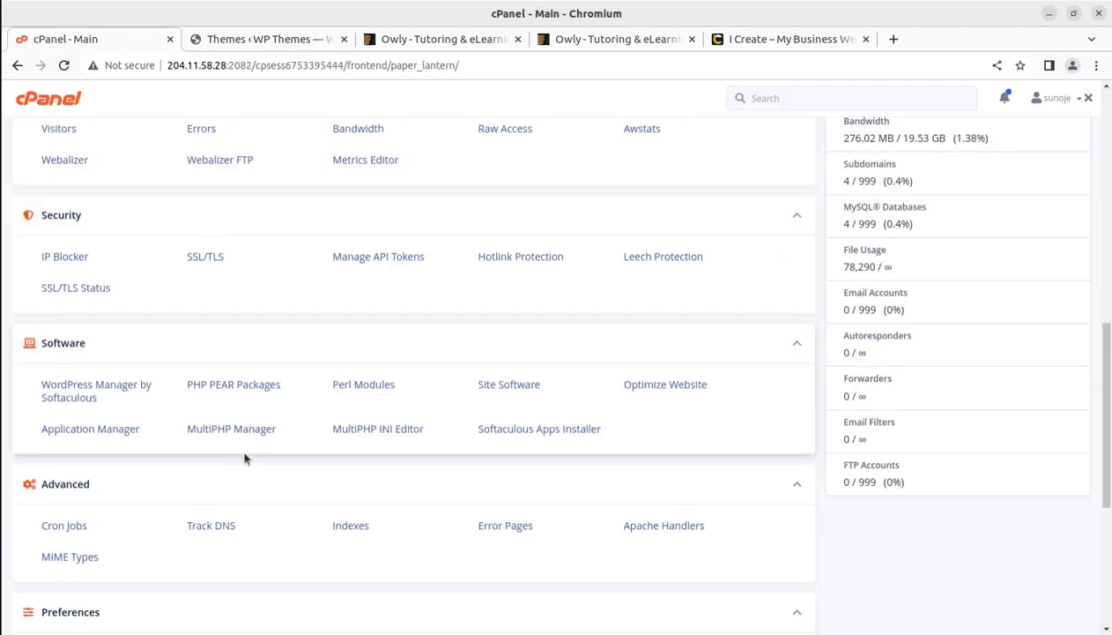
{"action": "scroll", "coordinate": [245, 458], "scroll_direction": "up", "scroll_amount": 8}
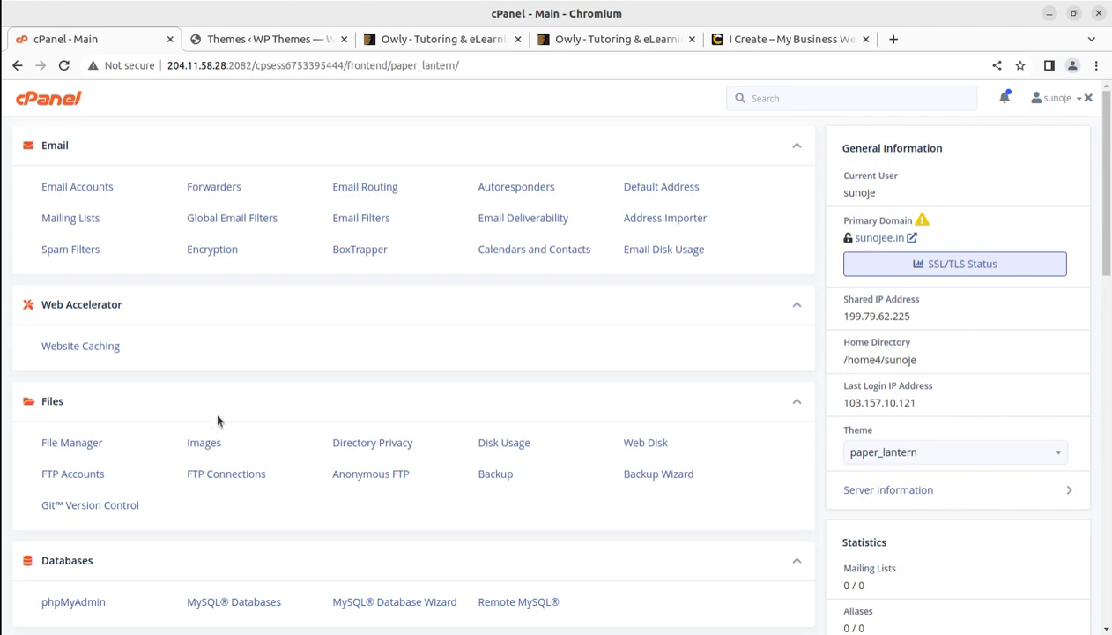
{"action": "scroll", "coordinate": [177, 397], "scroll_direction": "down", "scroll_amount": 2}
{"action": "left_click", "coordinate": [88, 355]}
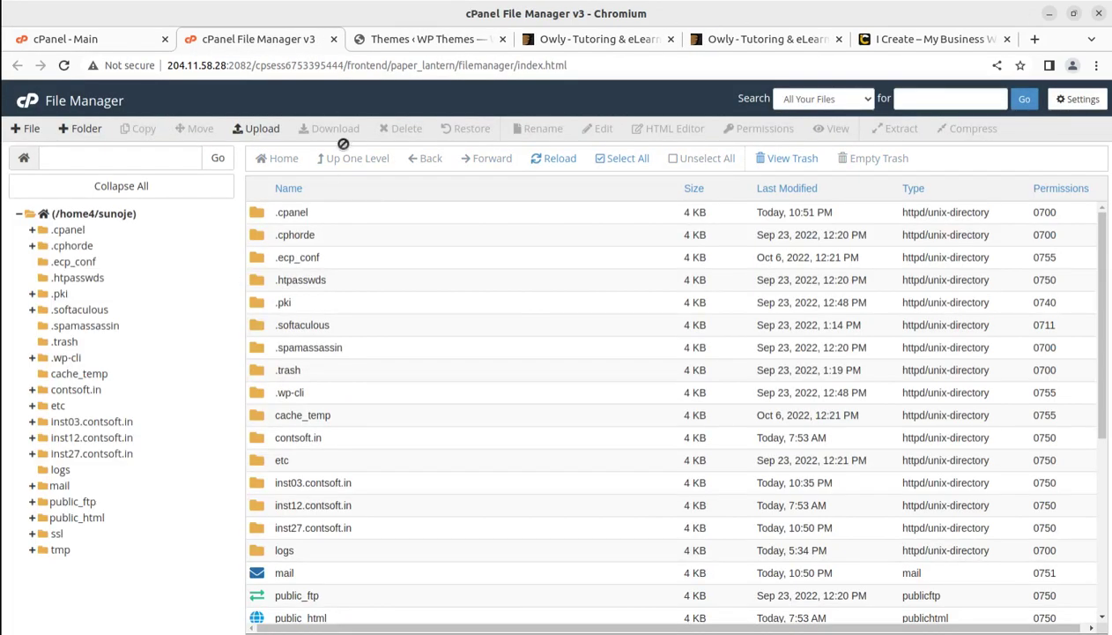
{"action": "left_click", "coordinate": [408, 39]}
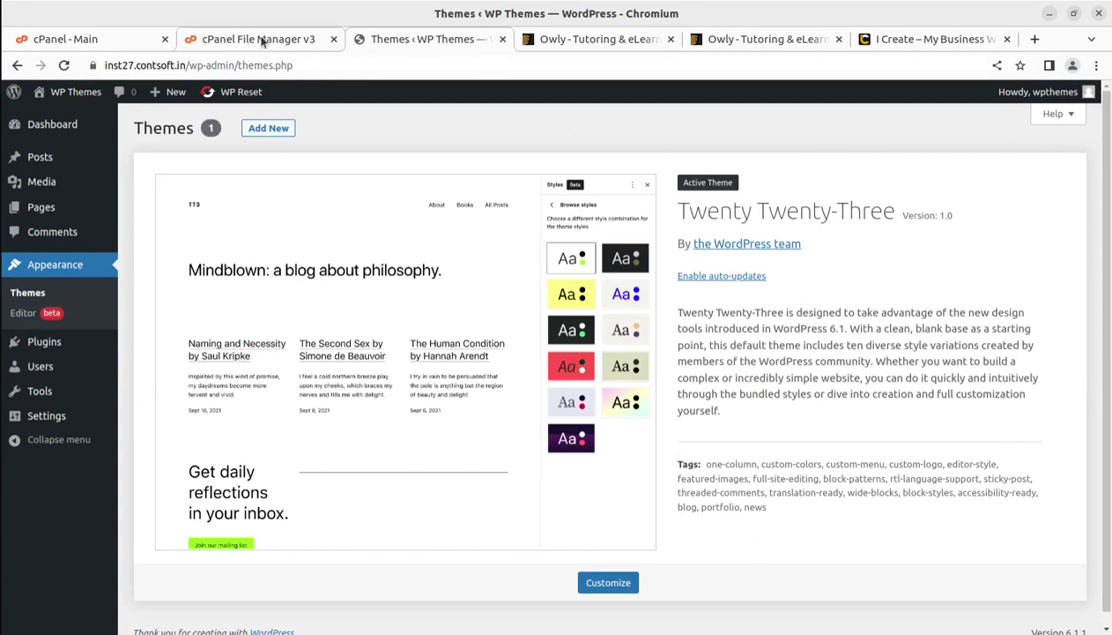
{"action": "left_click", "coordinate": [262, 40]}
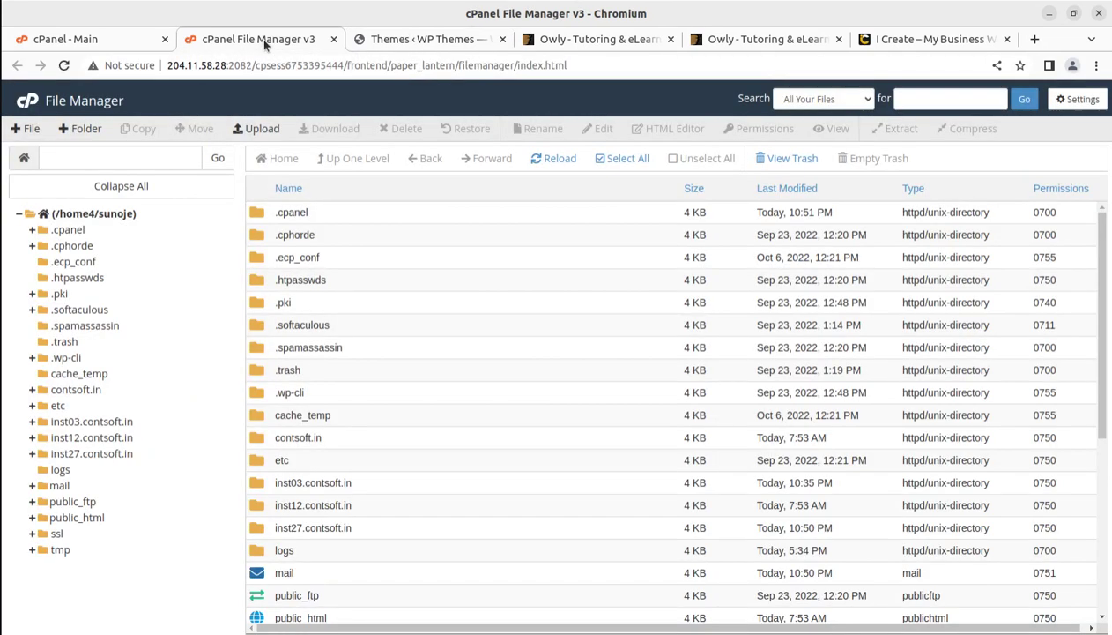
{"action": "double_click", "coordinate": [403, 512]}
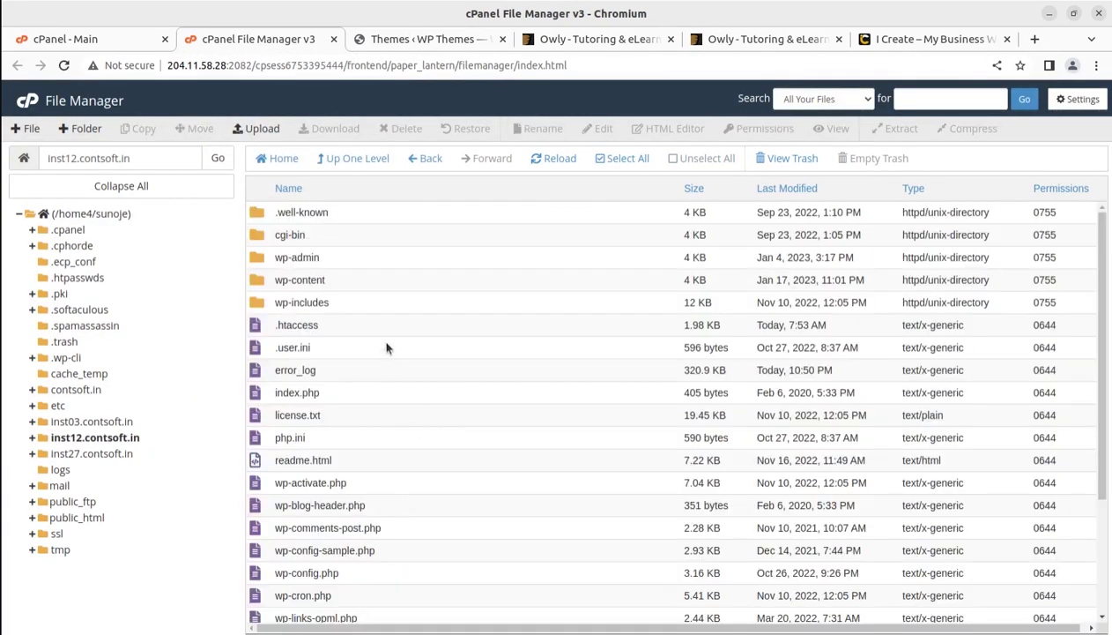
{"action": "double_click", "coordinate": [361, 281]}
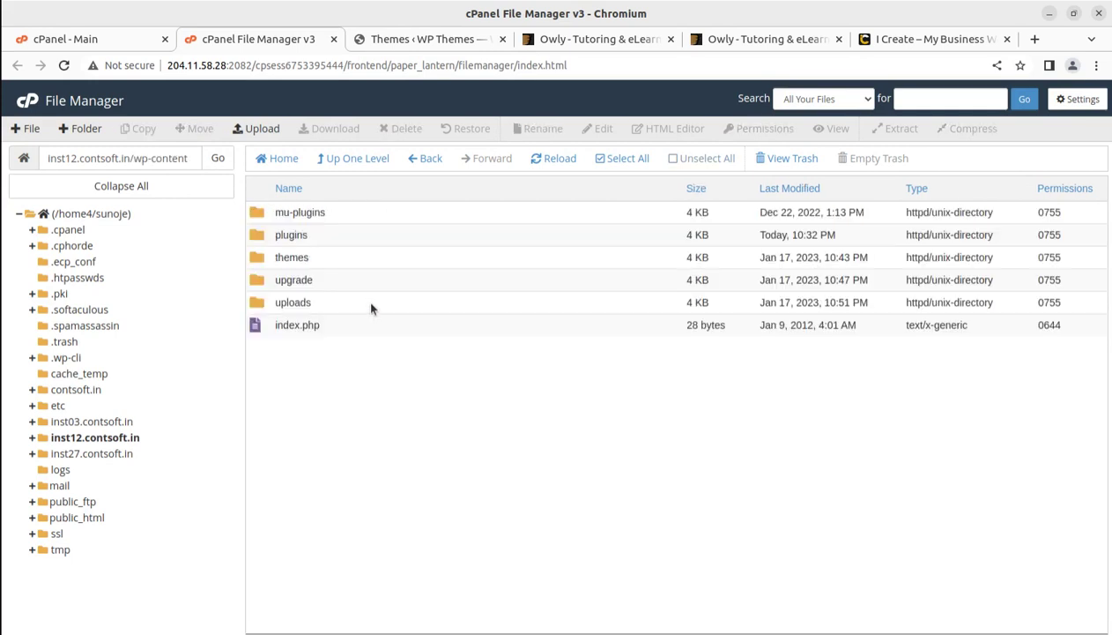
{"action": "double_click", "coordinate": [336, 257]}
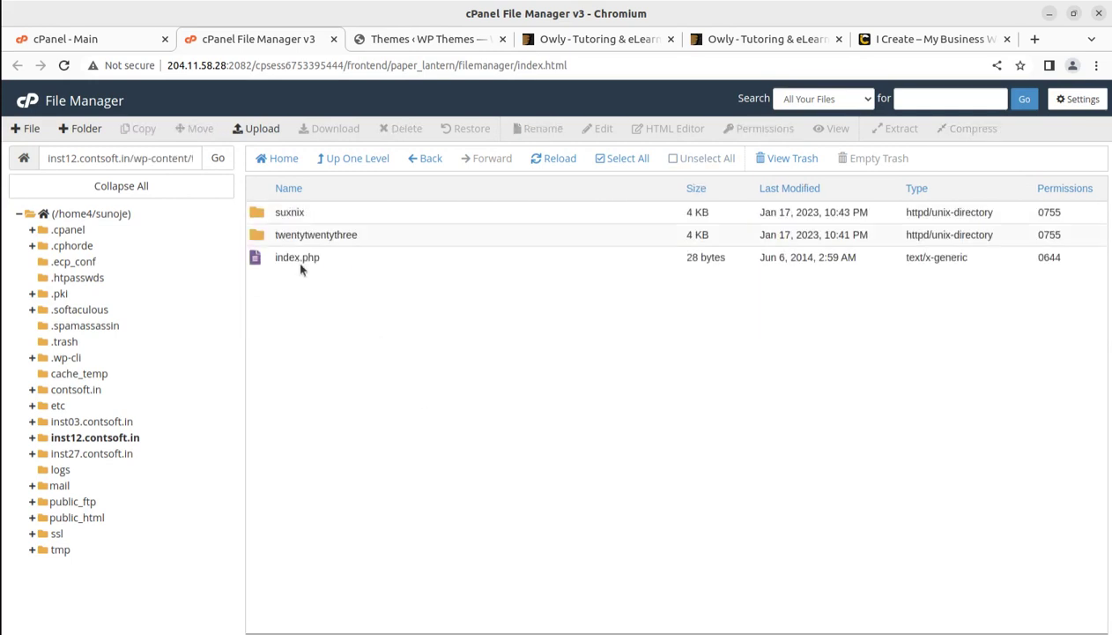
{"action": "left_click", "coordinate": [394, 41]}
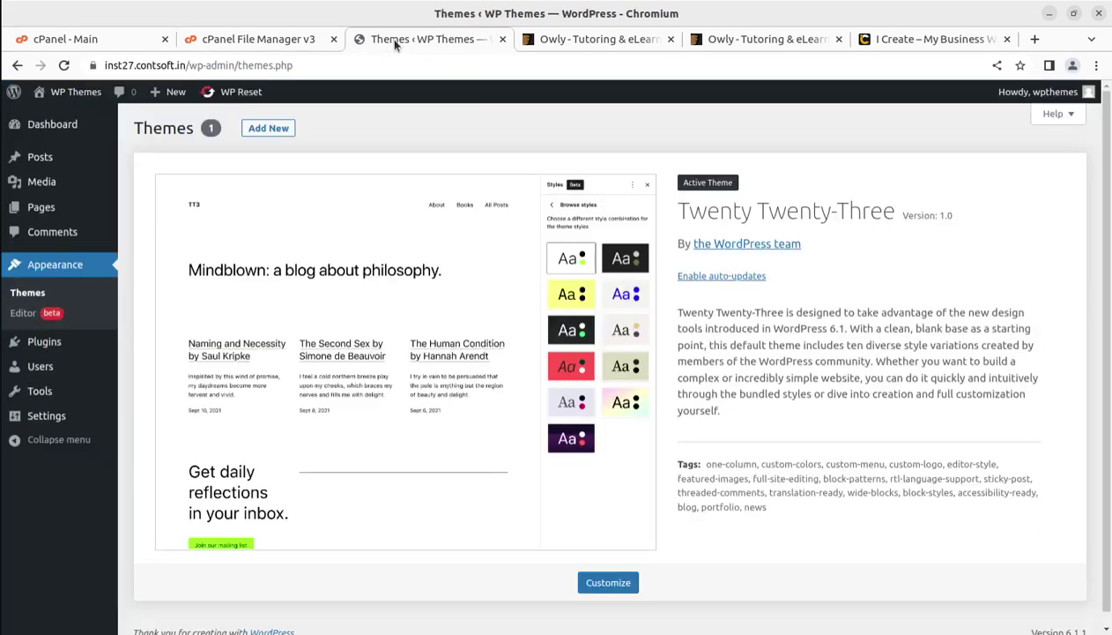
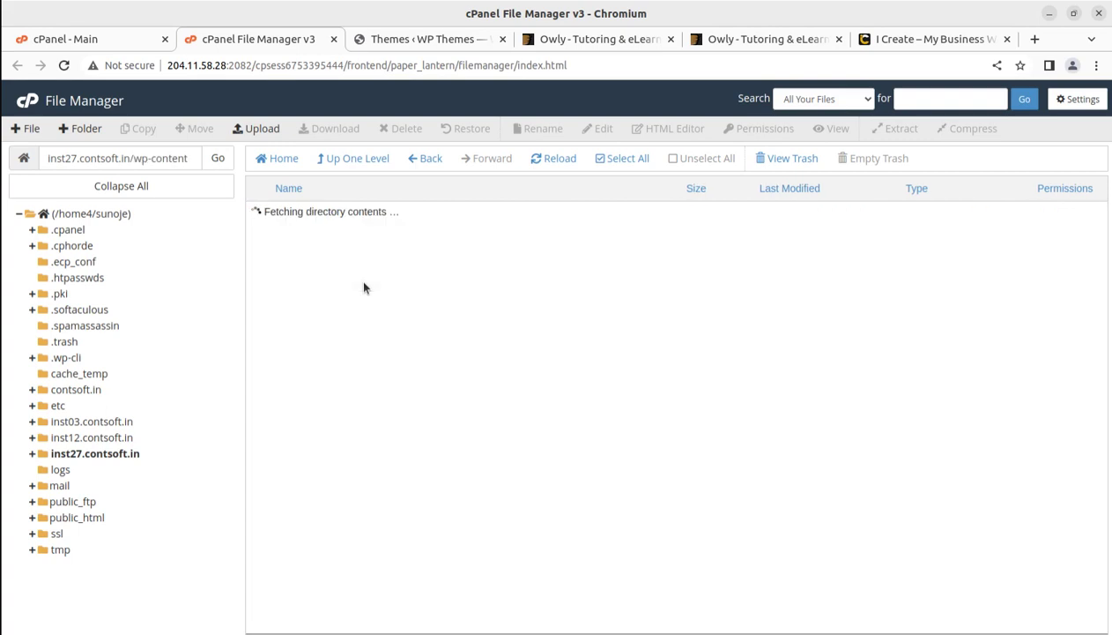
Upload owly.zip from the owly_v2.4 folder in Downloads to the inst27.contsoft.in/wp-content/themes folder
{"action": "double_click", "coordinate": [342, 235]}
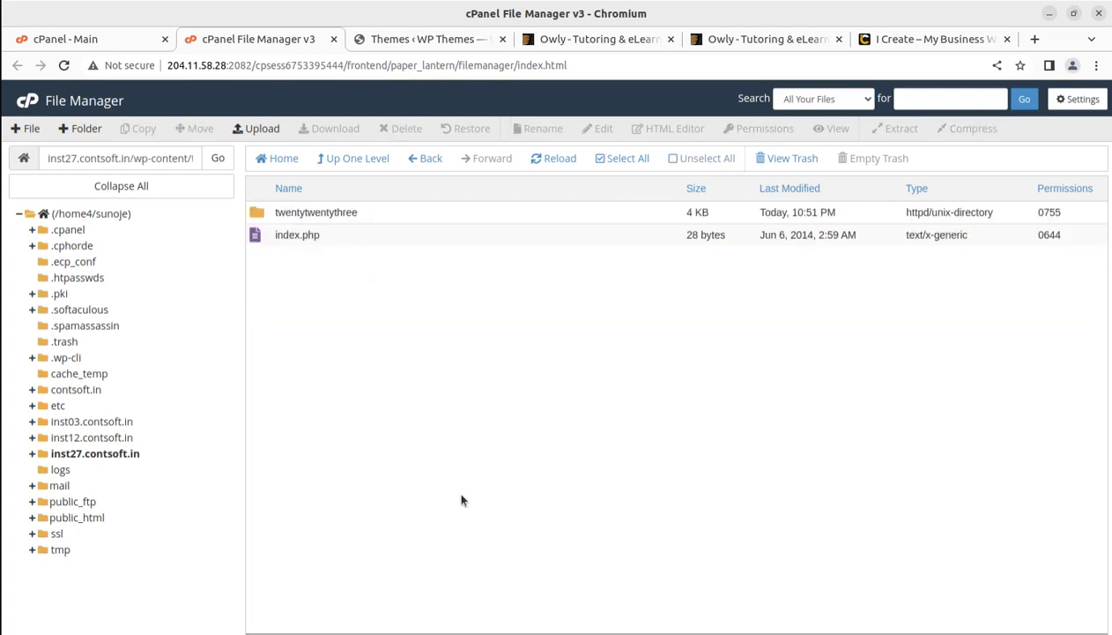
{"action": "left_click", "coordinate": [259, 129]}
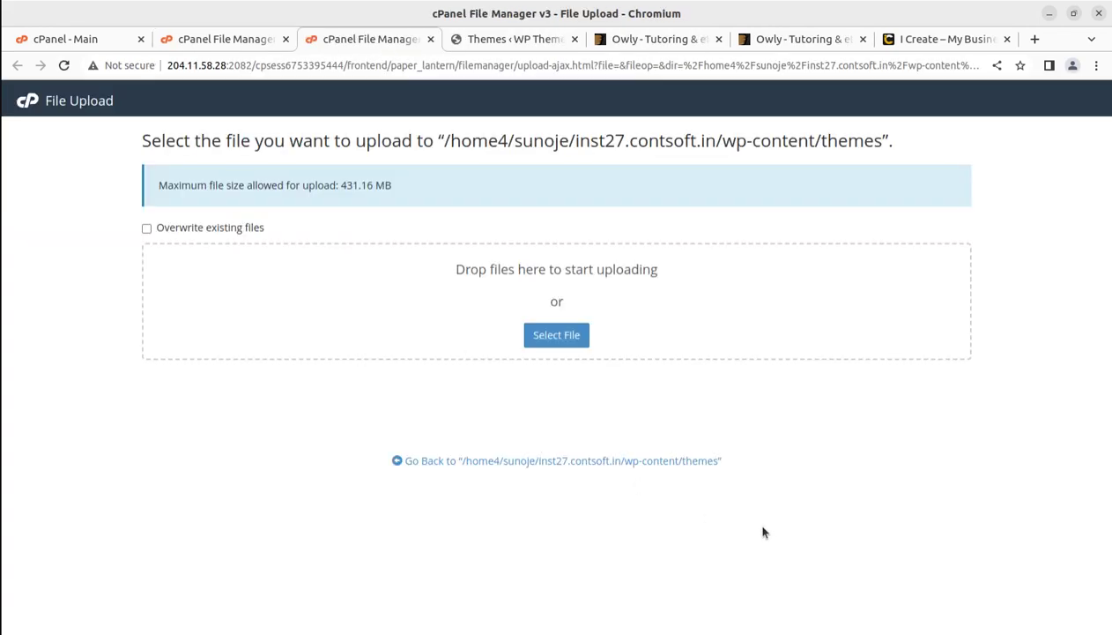
{"action": "left_click", "coordinate": [538, 335]}
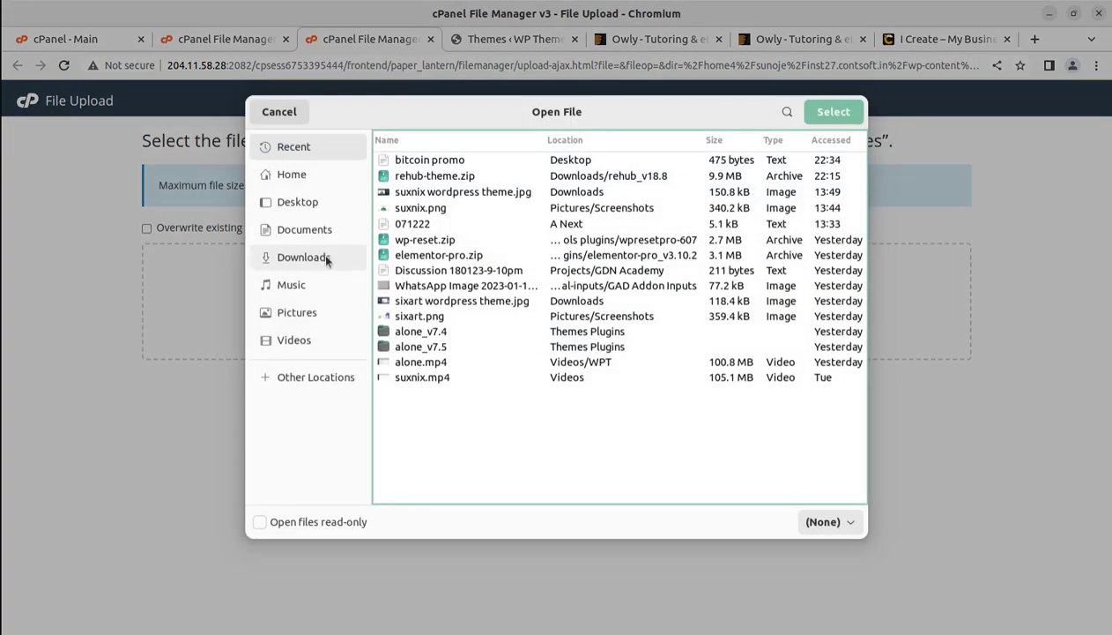
{"action": "left_click", "coordinate": [303, 256]}
{"action": "double_click", "coordinate": [445, 192]}
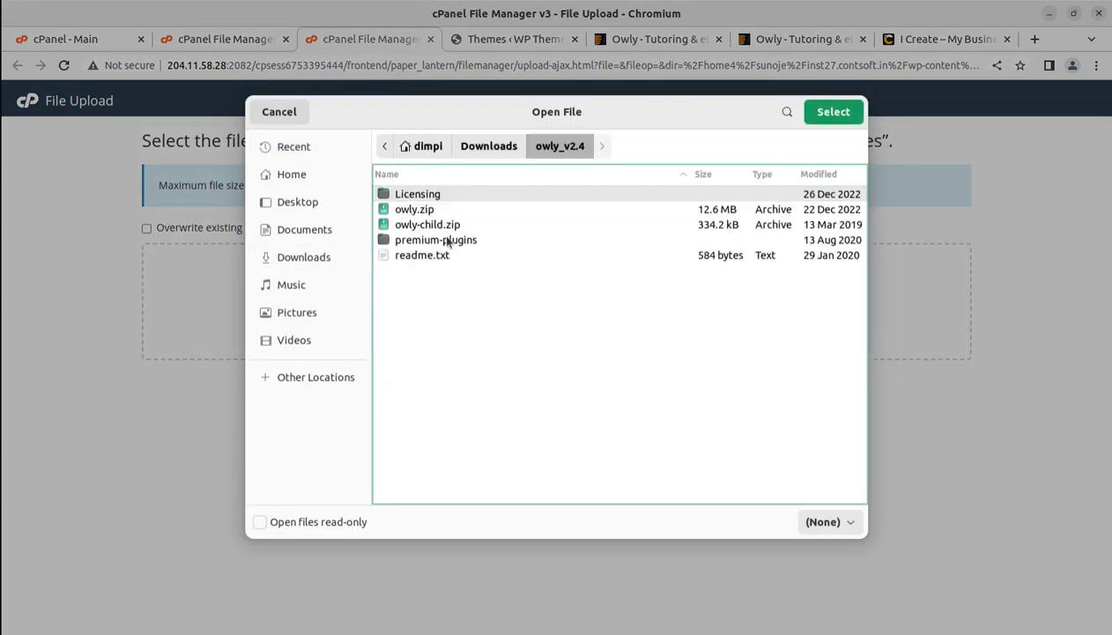
{"action": "left_click", "coordinate": [465, 210]}
{"action": "left_click", "coordinate": [815, 124]}
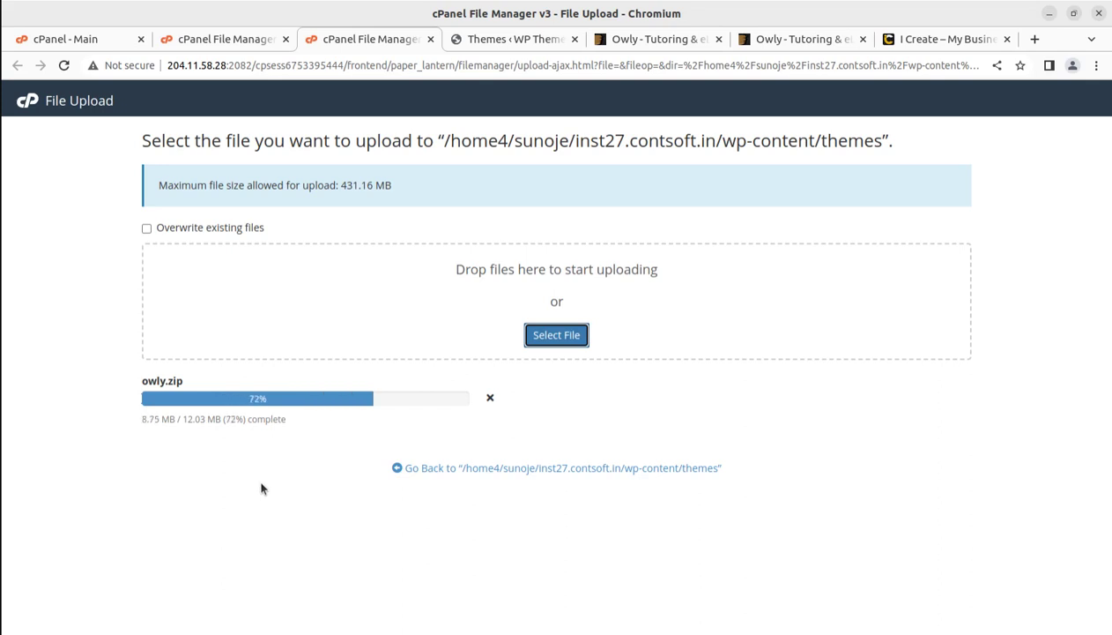
View the WordPress Add Themes page, check the owly.zip upload, and return to the themes folder in the file manager
{"action": "left_click", "coordinate": [474, 43]}
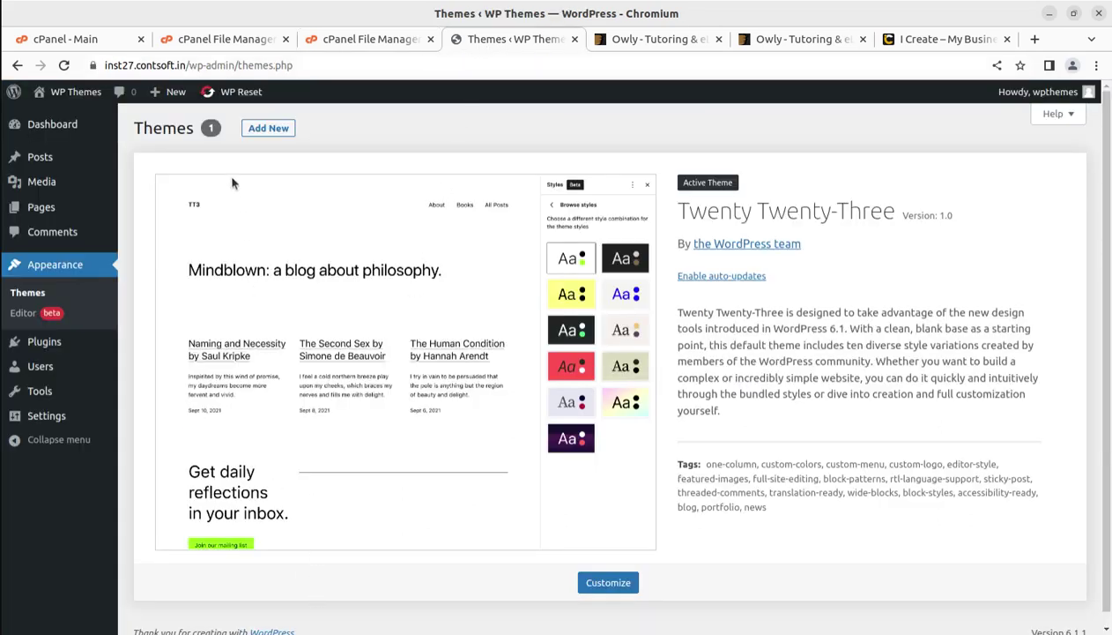
{"action": "left_click", "coordinate": [262, 131]}
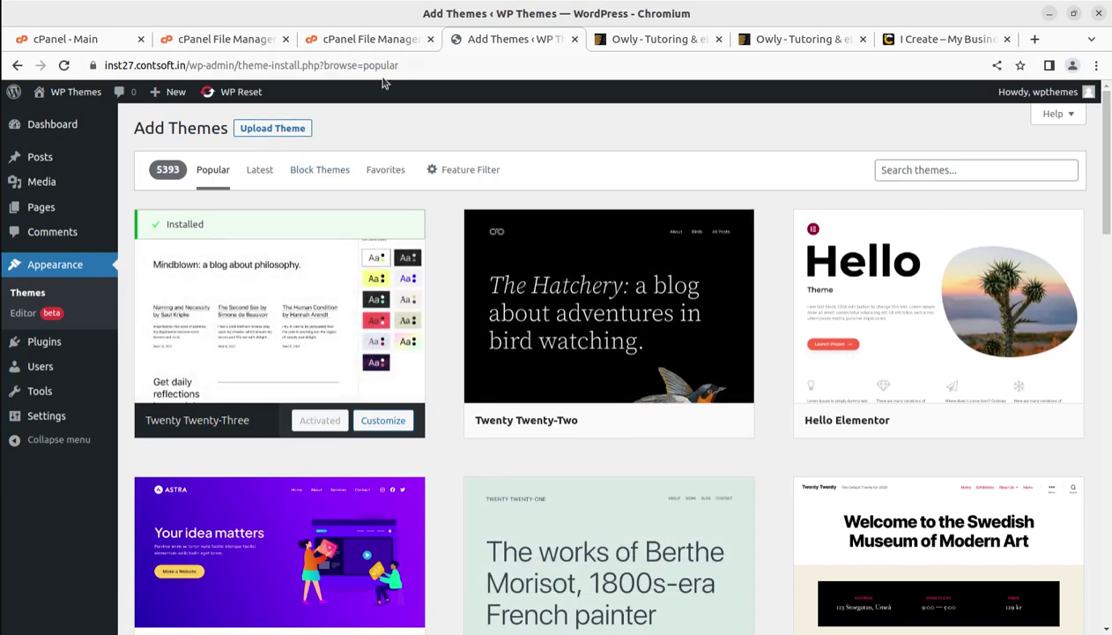
{"action": "left_click", "coordinate": [363, 39]}
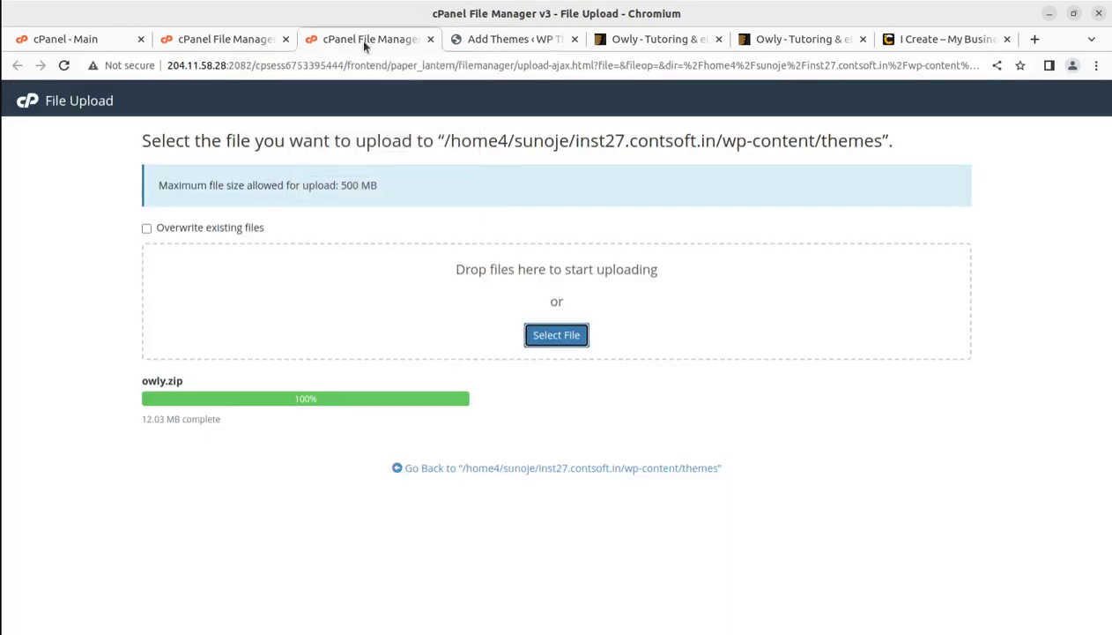
{"action": "left_click", "coordinate": [285, 399]}
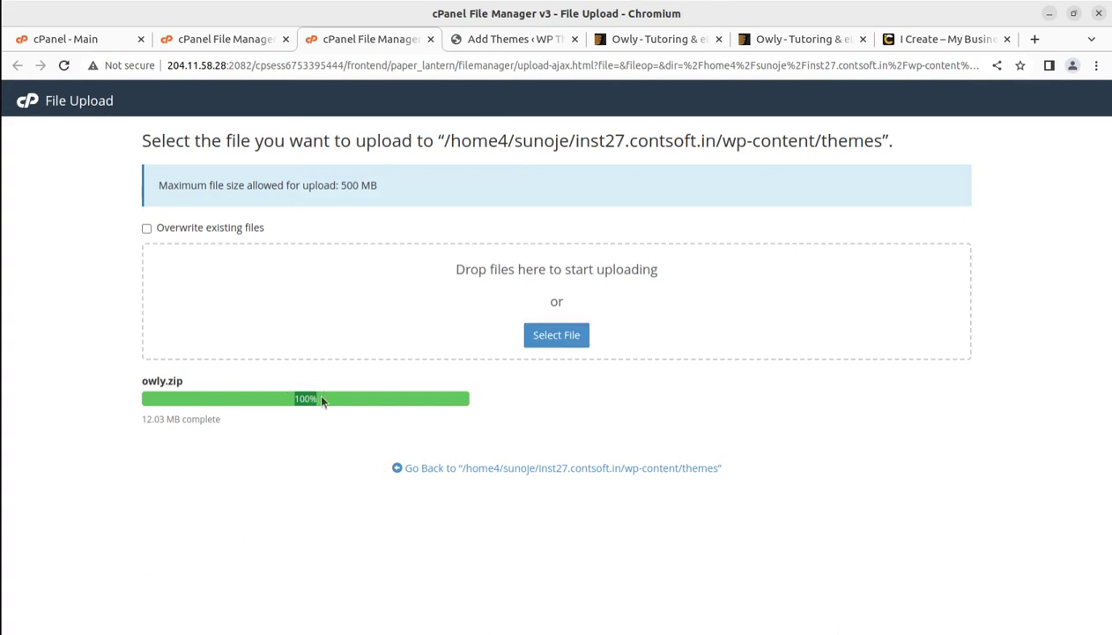
{"action": "left_click", "coordinate": [517, 467]}
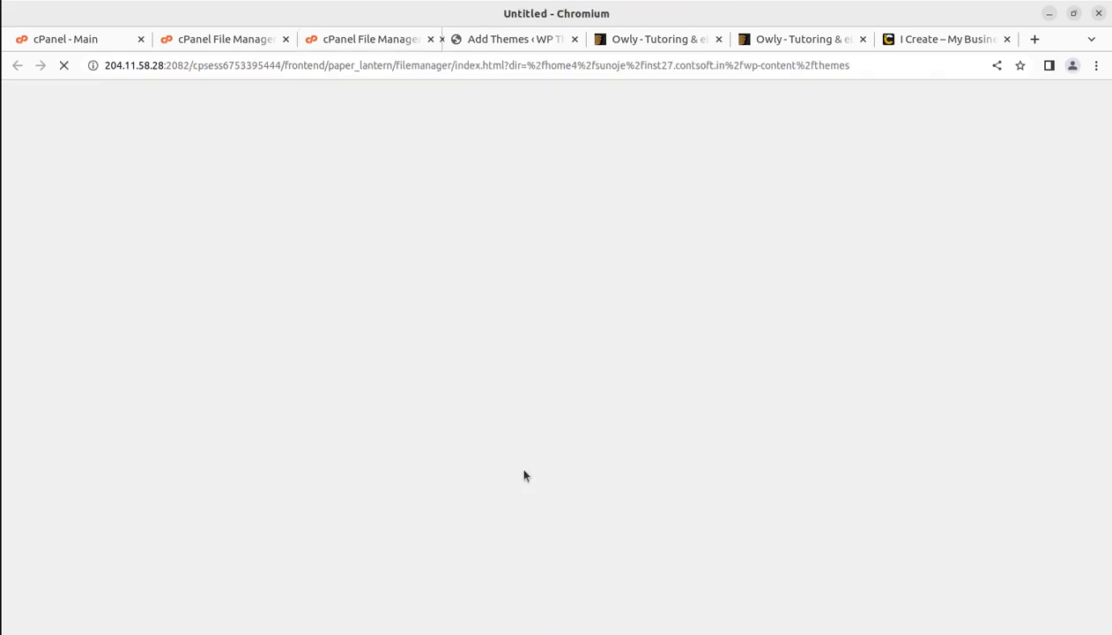
Extract owly.zip directly into /inst27.contsoft.in/wp-content/themes and reload the folder listing
{"action": "left_click", "coordinate": [407, 263]}
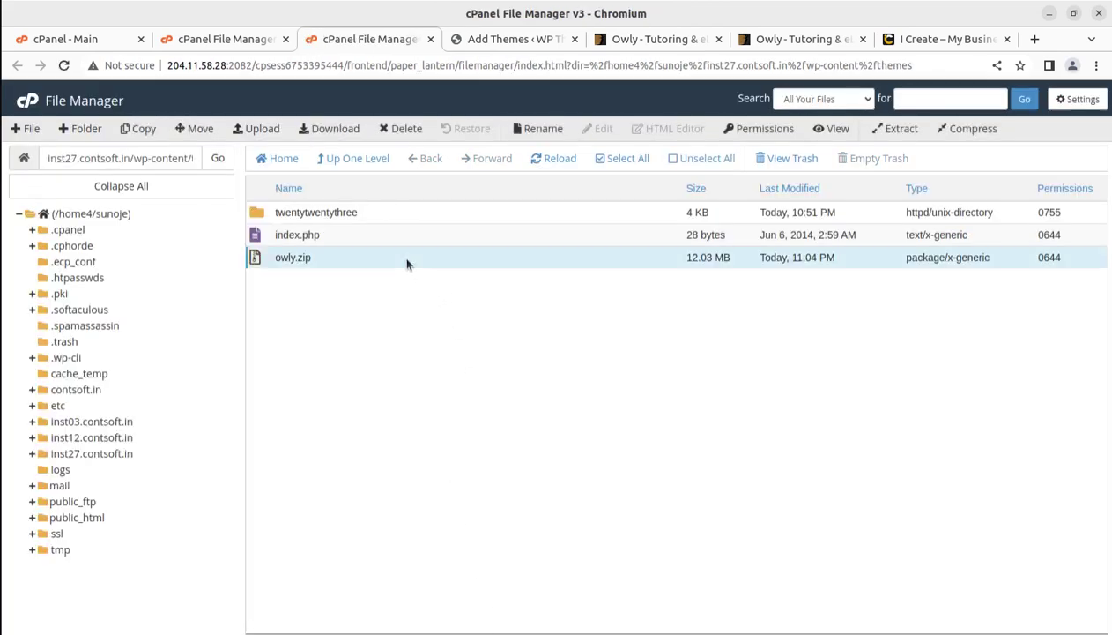
{"action": "right_click", "coordinate": [407, 262]}
{"action": "left_click", "coordinate": [455, 426]}
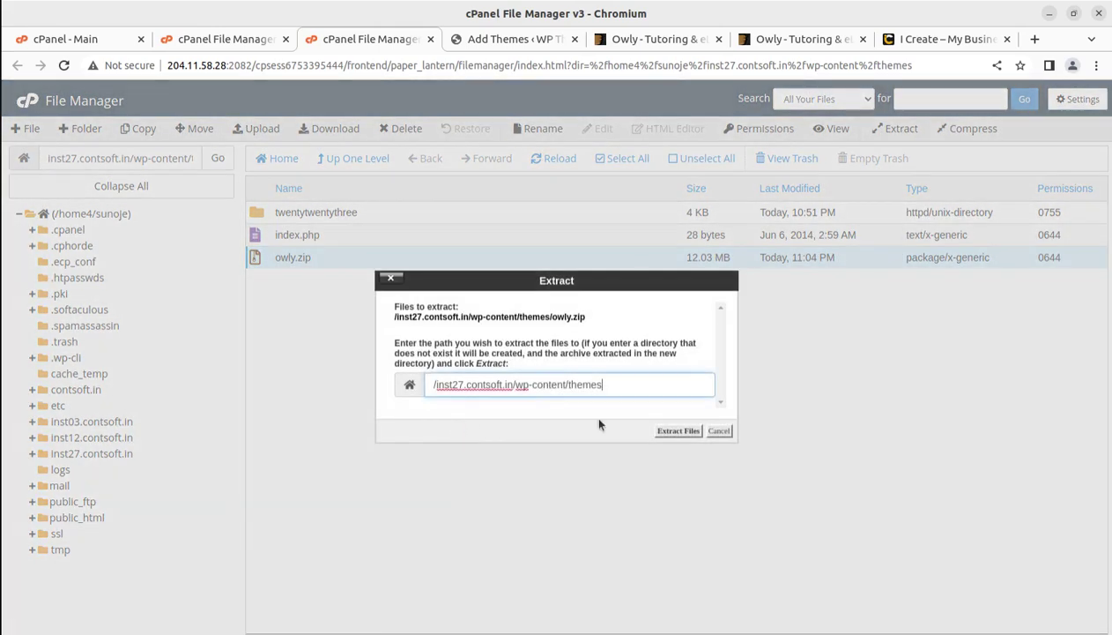
{"action": "left_click", "coordinate": [672, 430]}
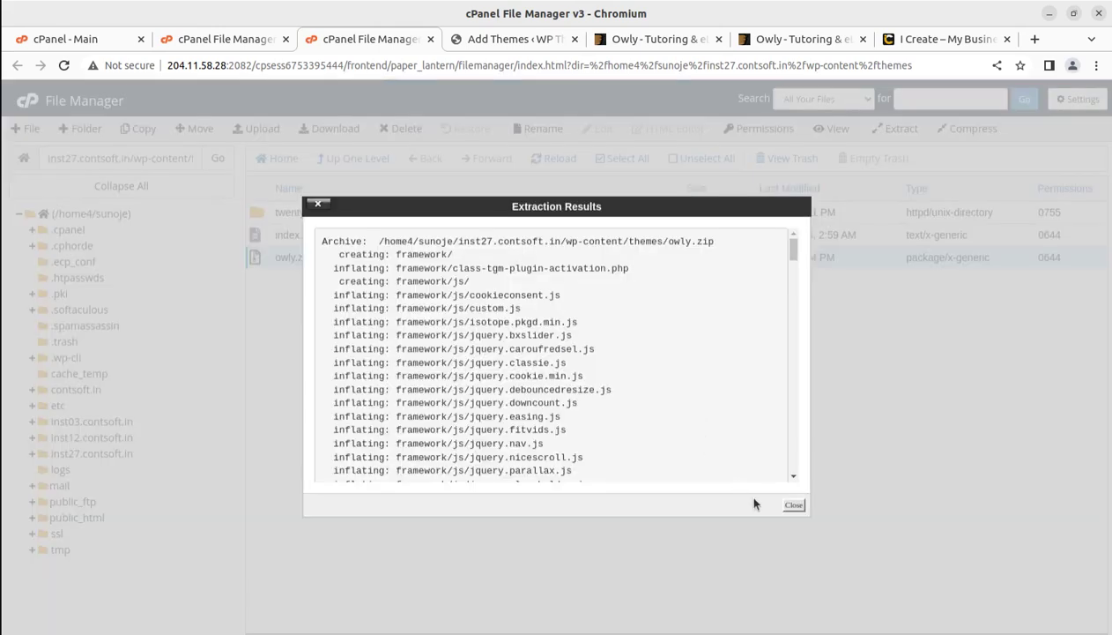
{"action": "left_click", "coordinate": [792, 505]}
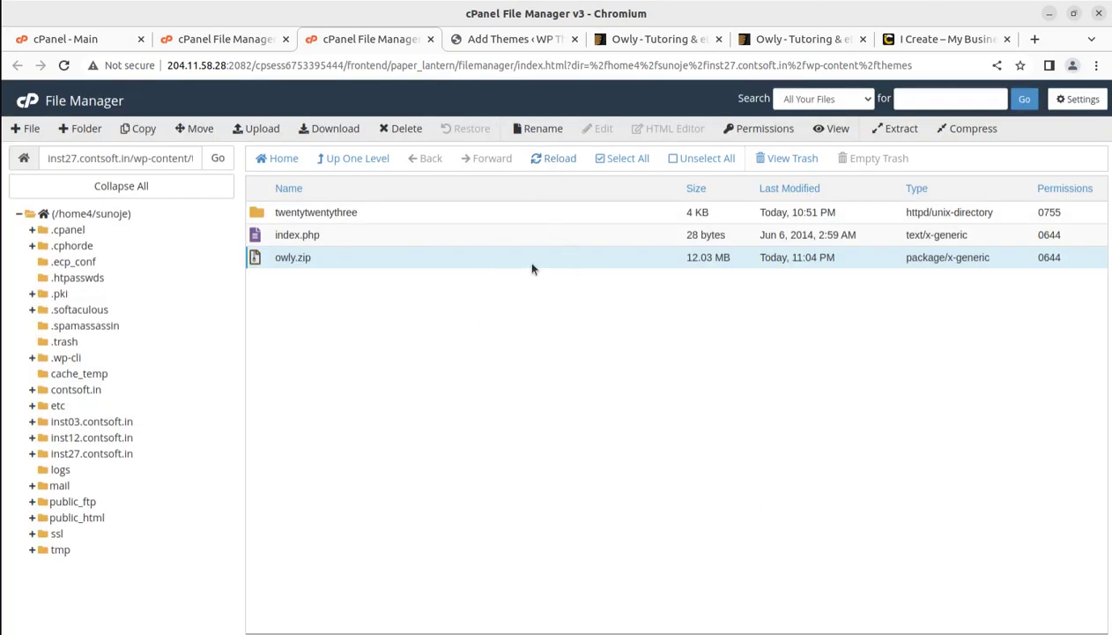
{"action": "left_click", "coordinate": [550, 161]}
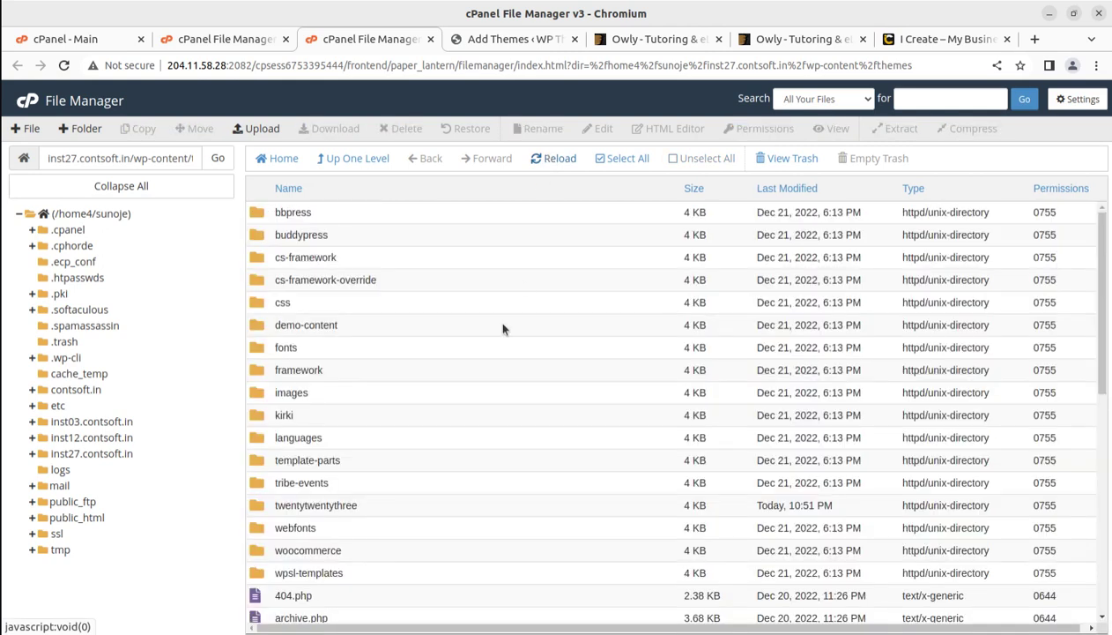
Go up to wp-content, reopen the themes folder, and examine the files extracted from owly.zip
{"action": "left_click", "coordinate": [344, 159]}
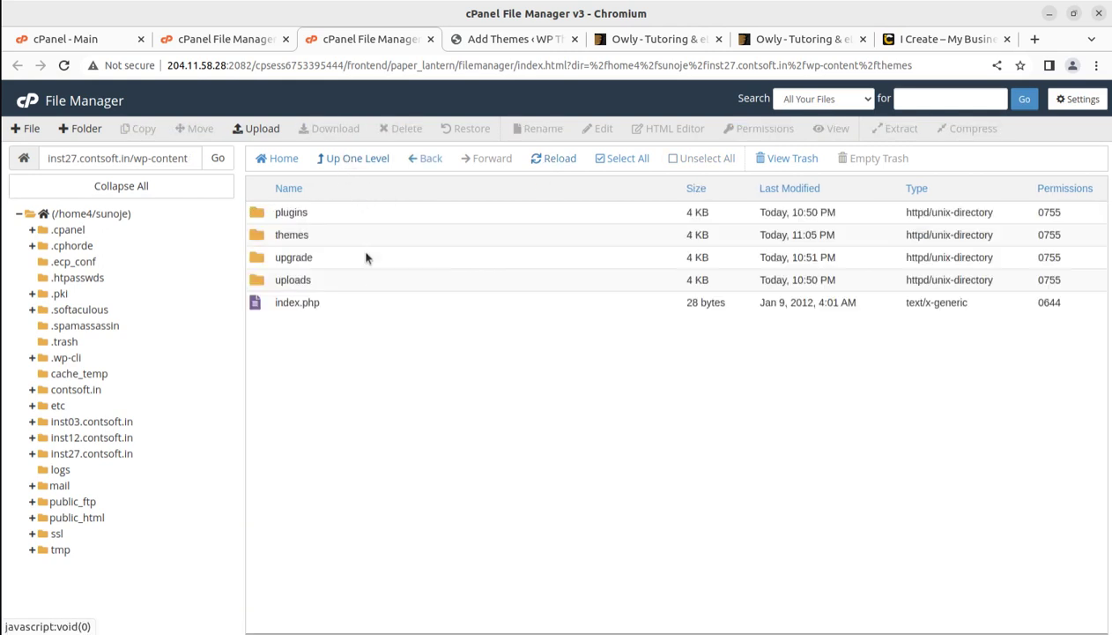
{"action": "double_click", "coordinate": [329, 238]}
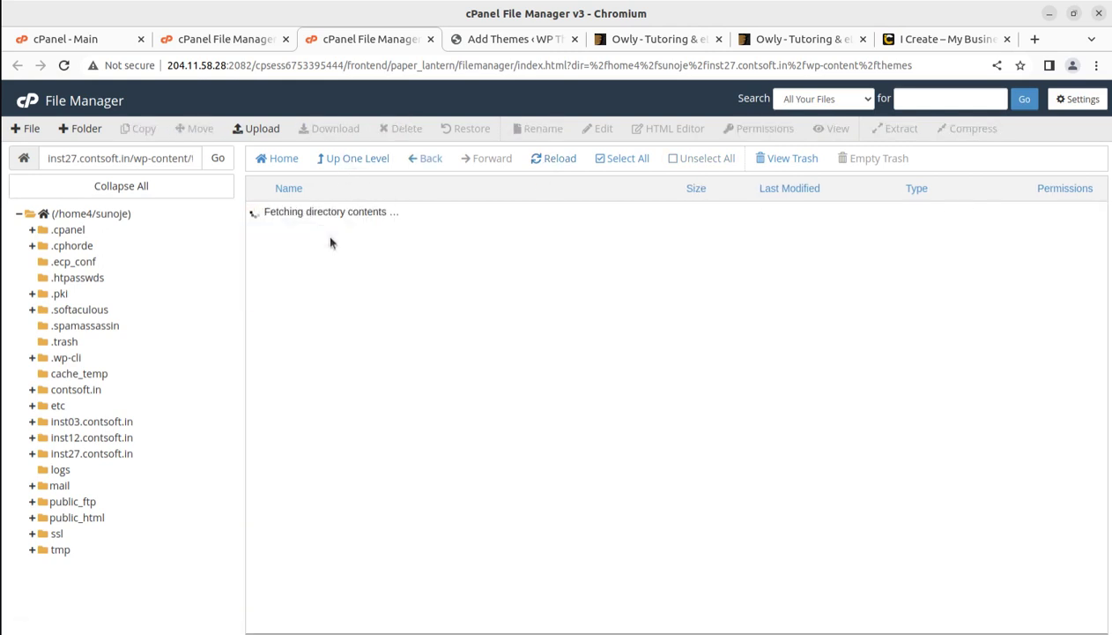
{"action": "scroll", "coordinate": [385, 432], "scroll_direction": "down", "scroll_amount": 3}
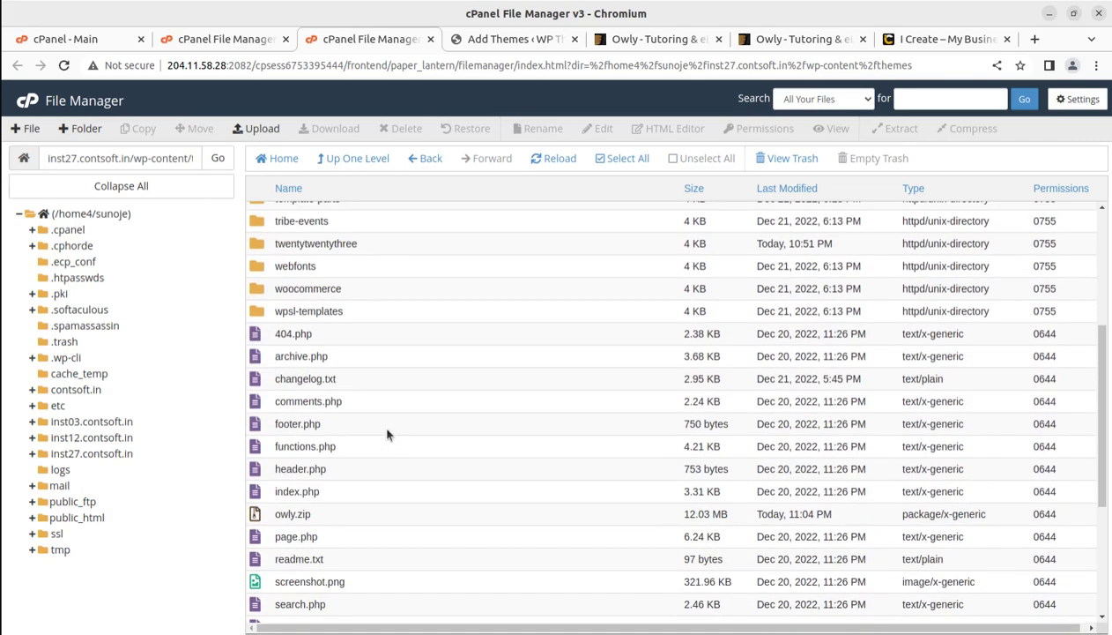
{"action": "scroll", "coordinate": [386, 433], "scroll_direction": "down", "scroll_amount": 3}
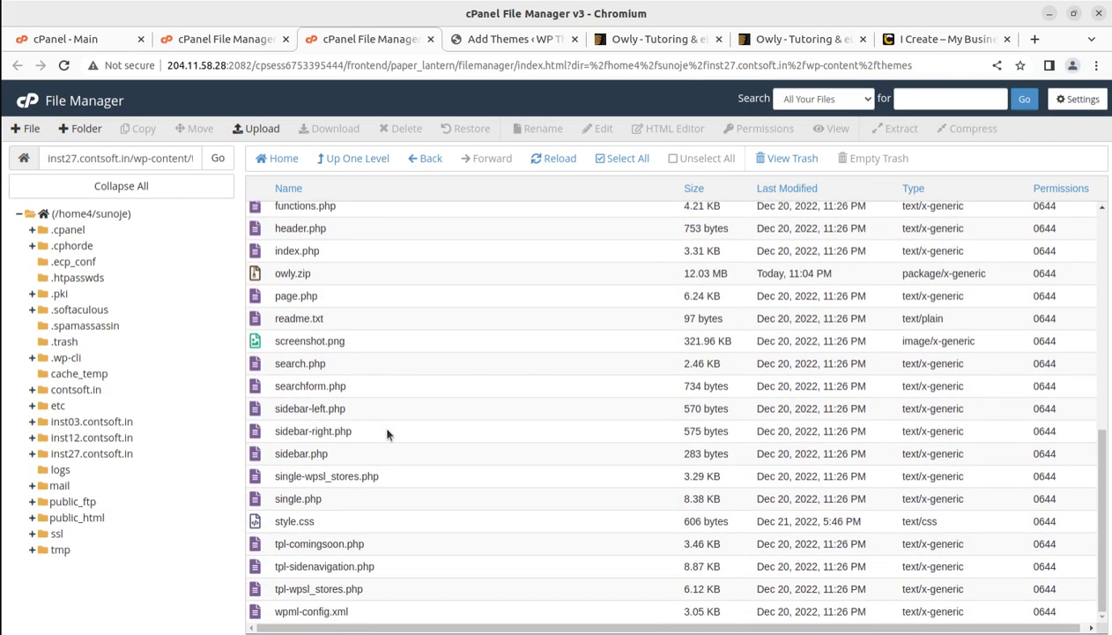
{"action": "scroll", "coordinate": [386, 433], "scroll_direction": "up", "scroll_amount": 3}
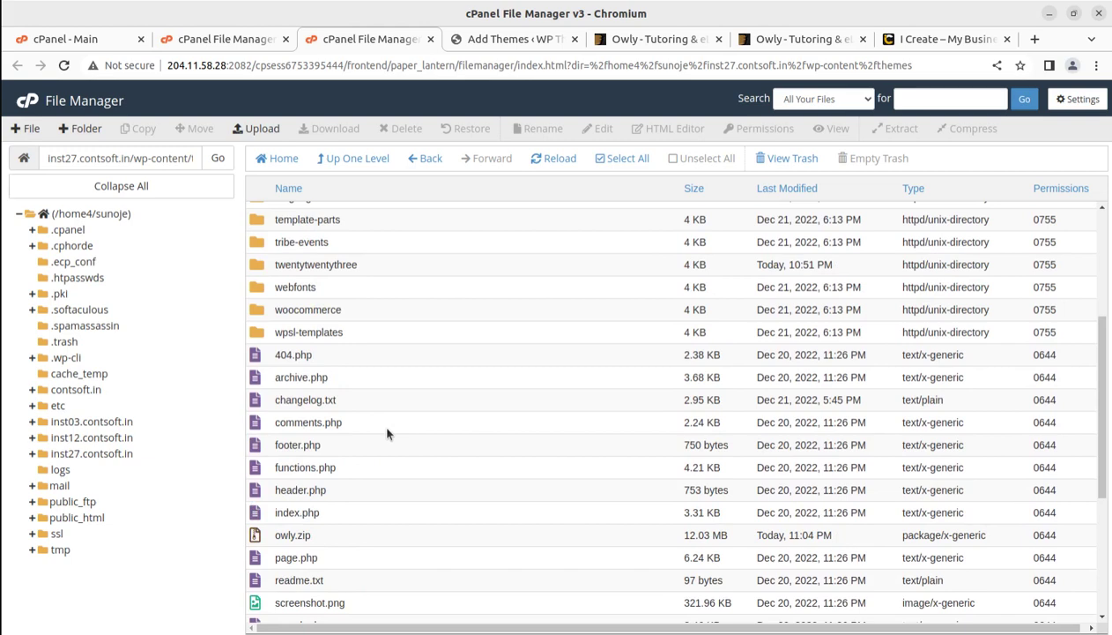
{"action": "scroll", "coordinate": [386, 433], "scroll_direction": "up", "scroll_amount": 3}
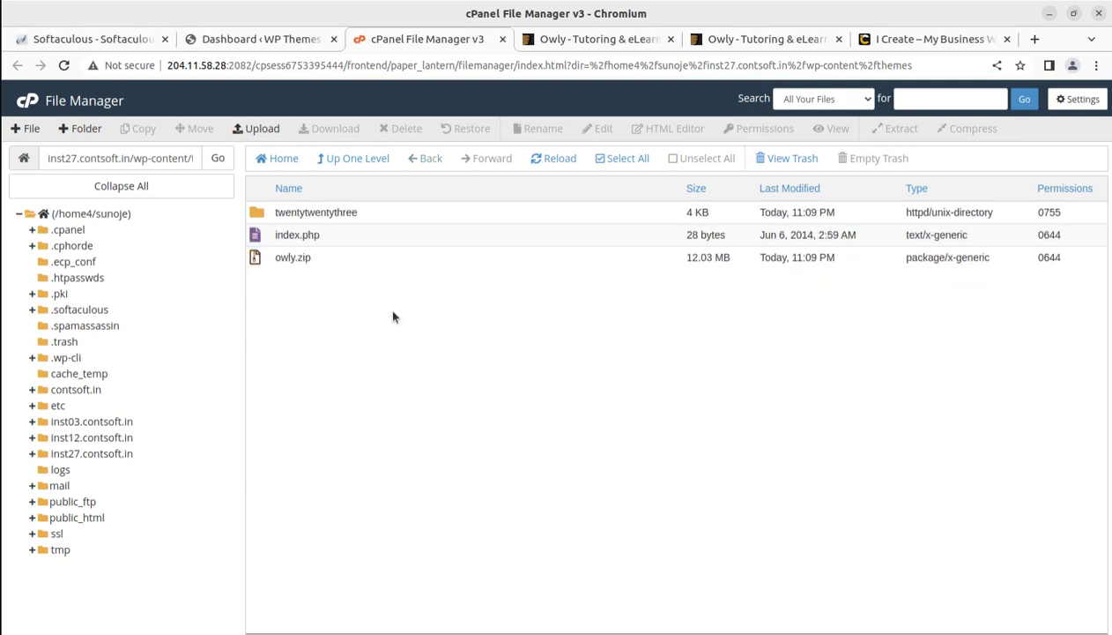
Extract owly.zip into its own subfolder by setting the extraction path to /inst27.contsoft.in/wp-content/themes/owly
{"action": "left_click", "coordinate": [332, 263]}
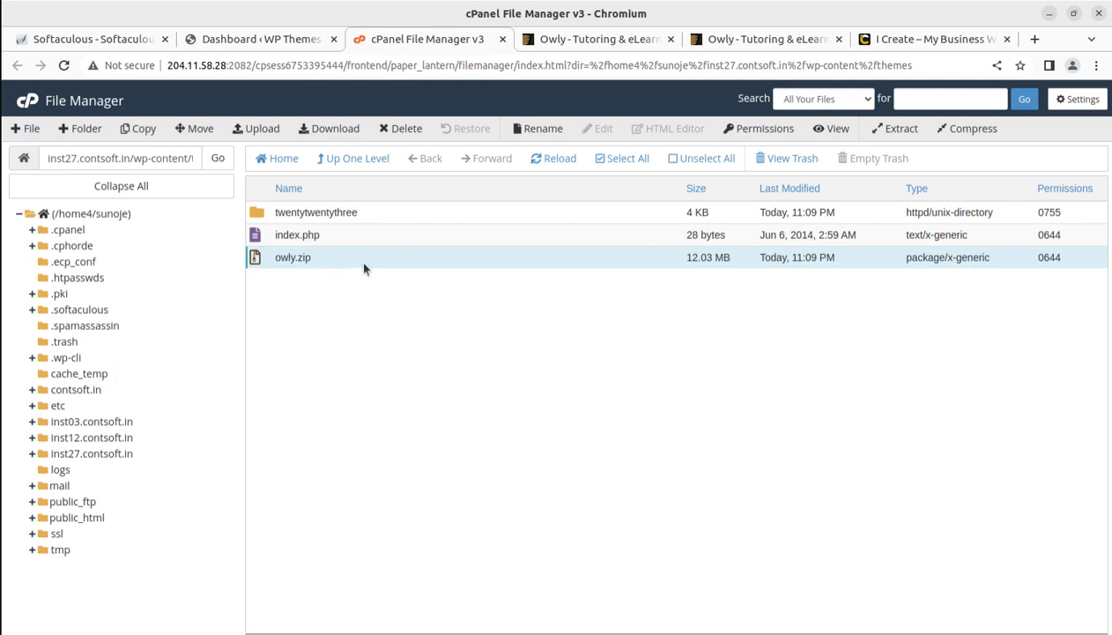
{"action": "right_click", "coordinate": [340, 261]}
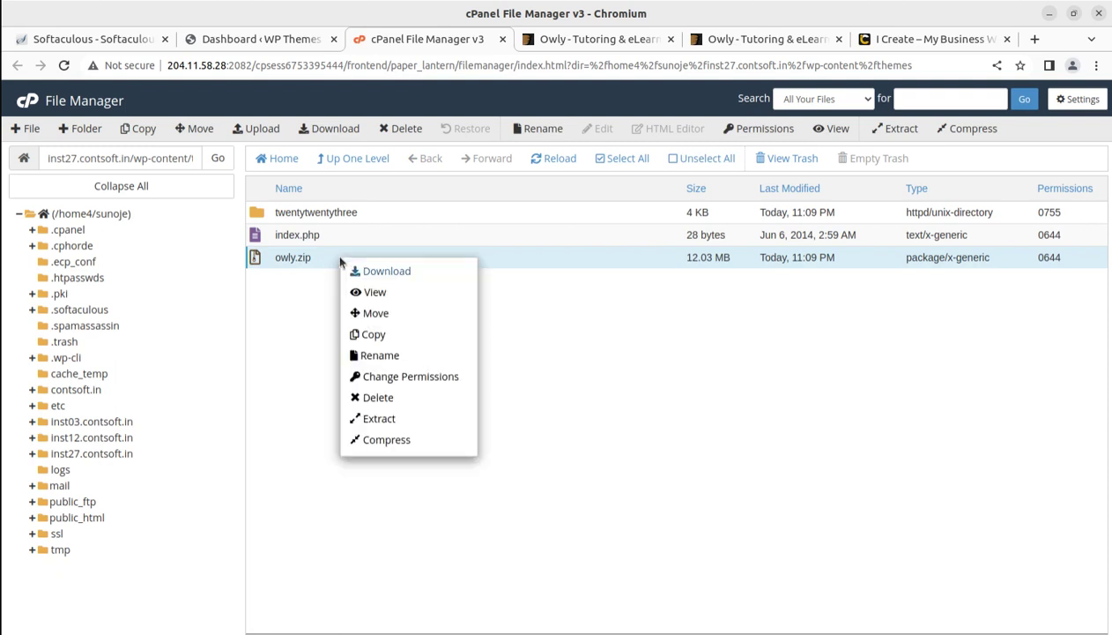
{"action": "left_click", "coordinate": [378, 420]}
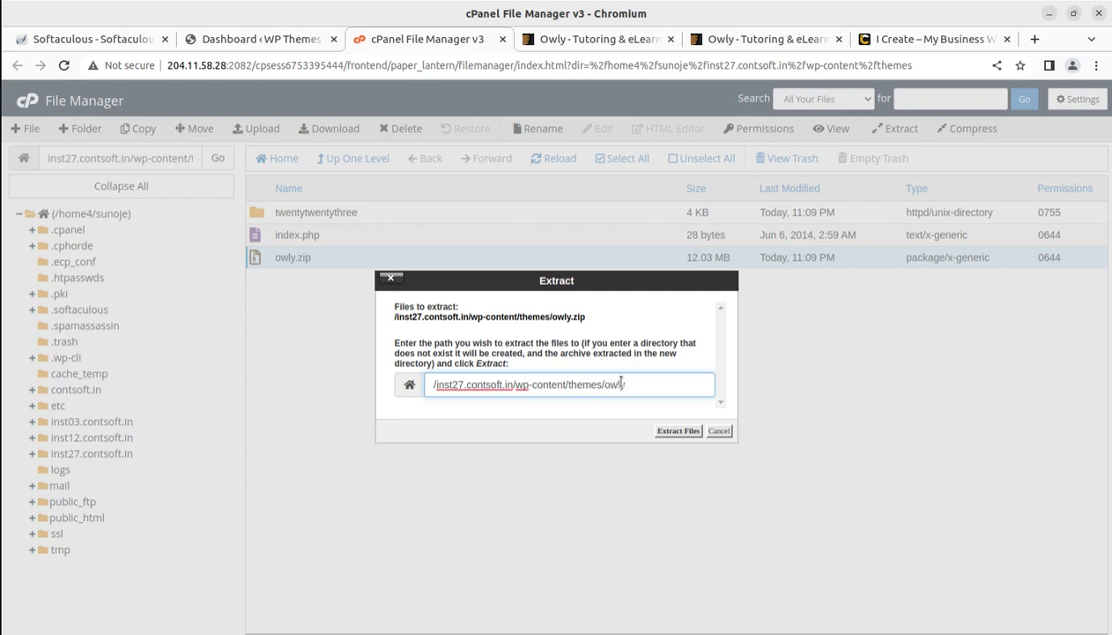
{"action": "left_click", "coordinate": [668, 432]}
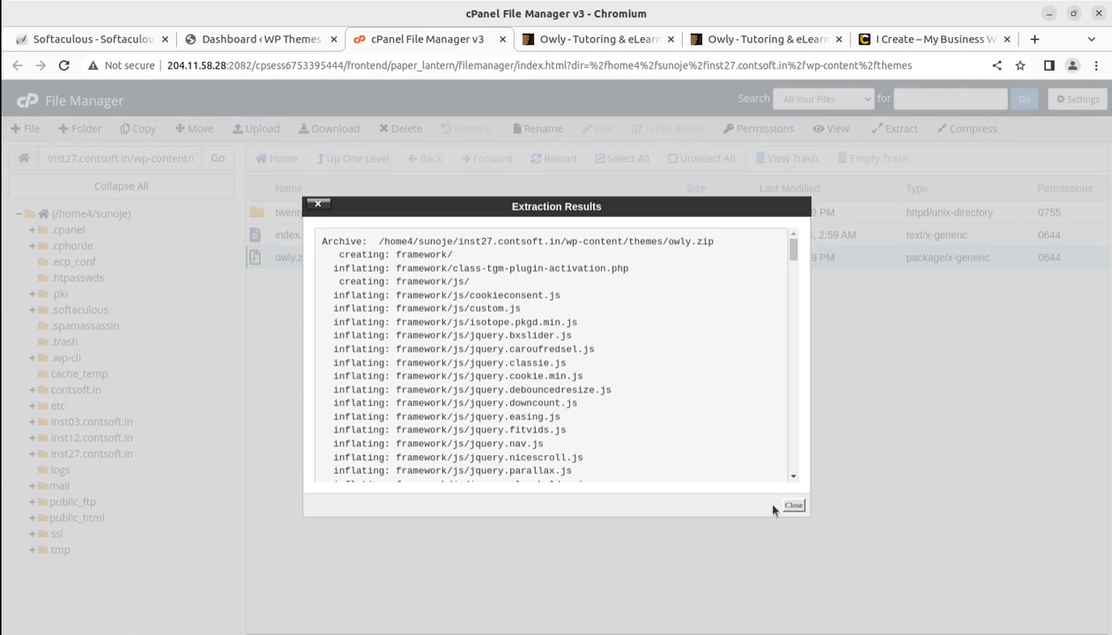
Close the extraction results, reload the themes folder, and examine the files extracted into the owly folder
{"action": "left_click", "coordinate": [792, 505]}
{"action": "left_click", "coordinate": [550, 160]}
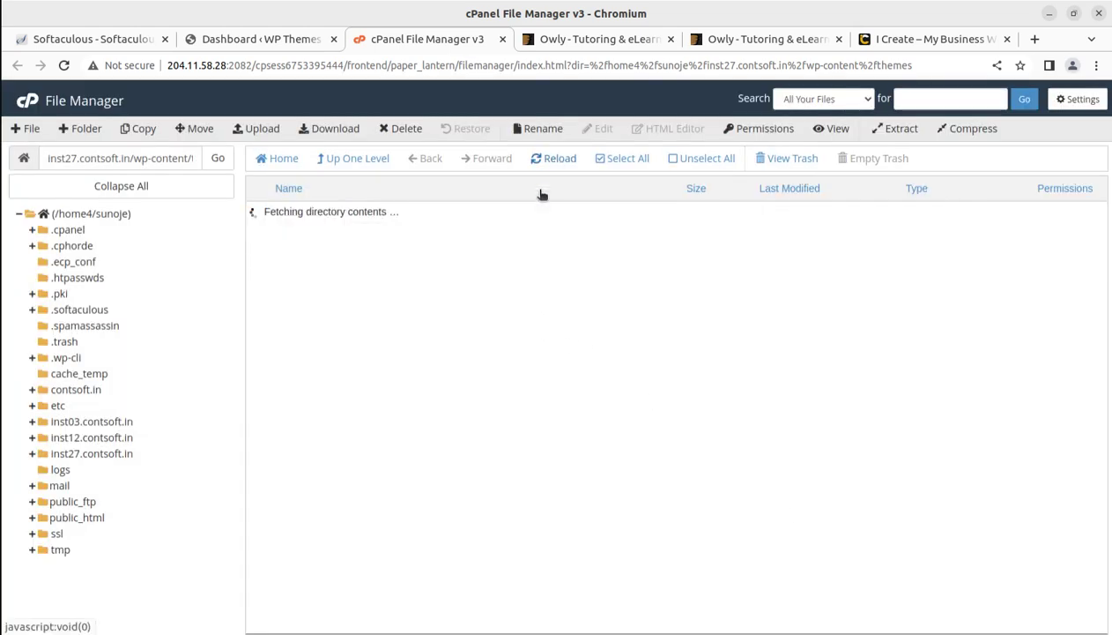
{"action": "left_click", "coordinate": [312, 217]}
{"action": "double_click", "coordinate": [312, 217]}
{"action": "scroll", "coordinate": [367, 302], "scroll_direction": "down", "scroll_amount": 3}
{"action": "scroll", "coordinate": [367, 302], "scroll_direction": "down", "scroll_amount": 3}
{"action": "scroll", "coordinate": [368, 301], "scroll_direction": "up", "scroll_amount": 5}
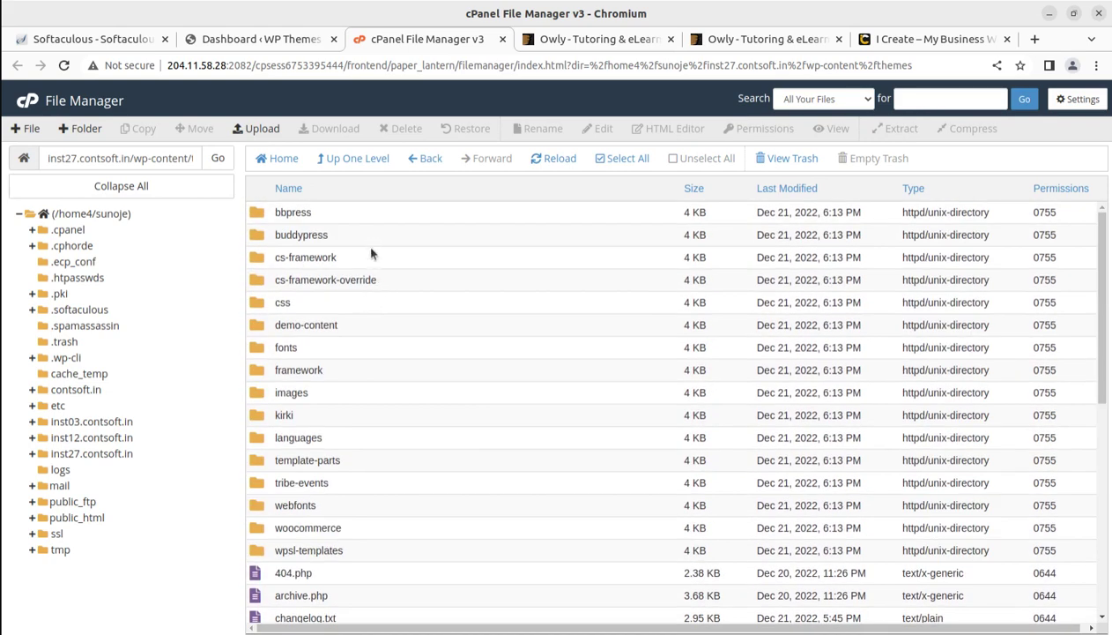
{"action": "scroll", "coordinate": [371, 254], "scroll_direction": "down", "scroll_amount": 4}
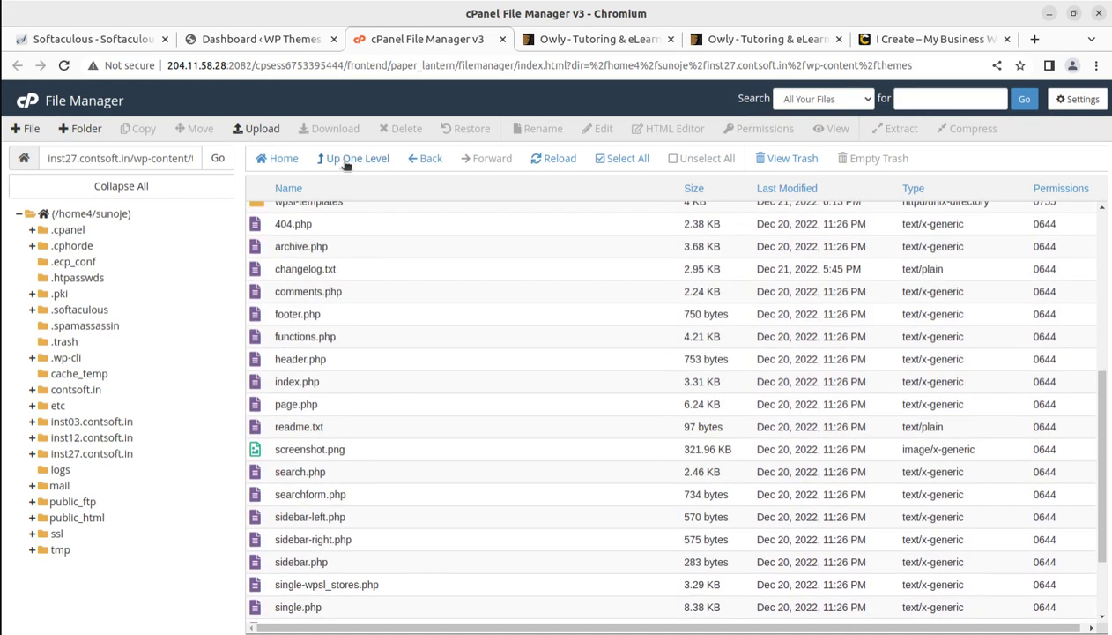
Go back up to the themes folder and permanently delete owly.zip, skipping the trash
{"action": "left_click", "coordinate": [338, 158]}
{"action": "left_click", "coordinate": [351, 280]}
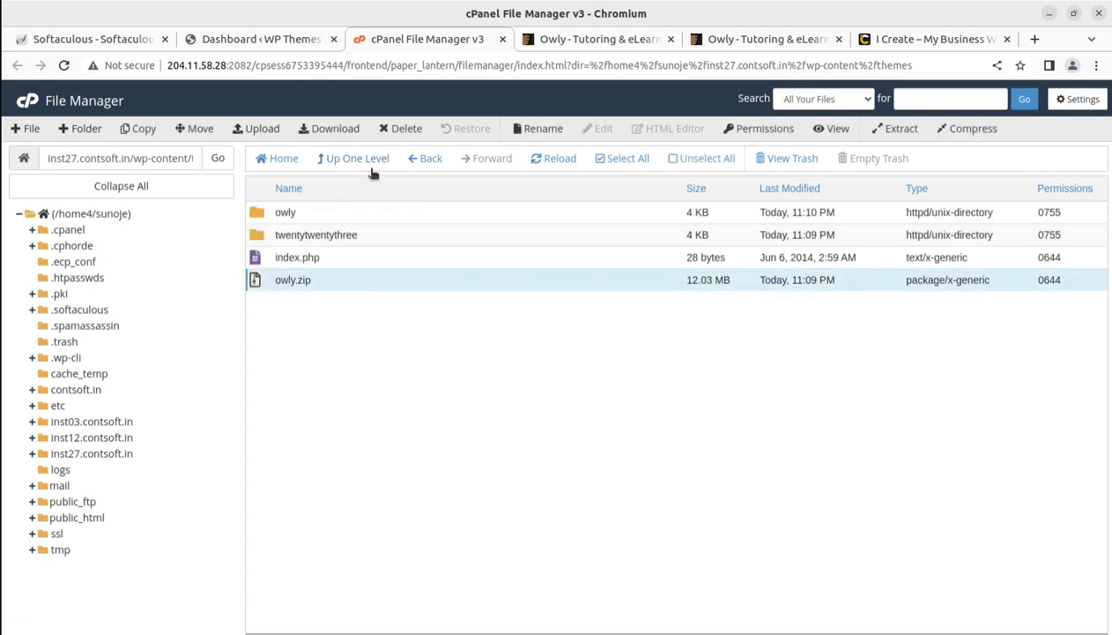
{"action": "left_click", "coordinate": [401, 129]}
{"action": "left_click", "coordinate": [405, 363]}
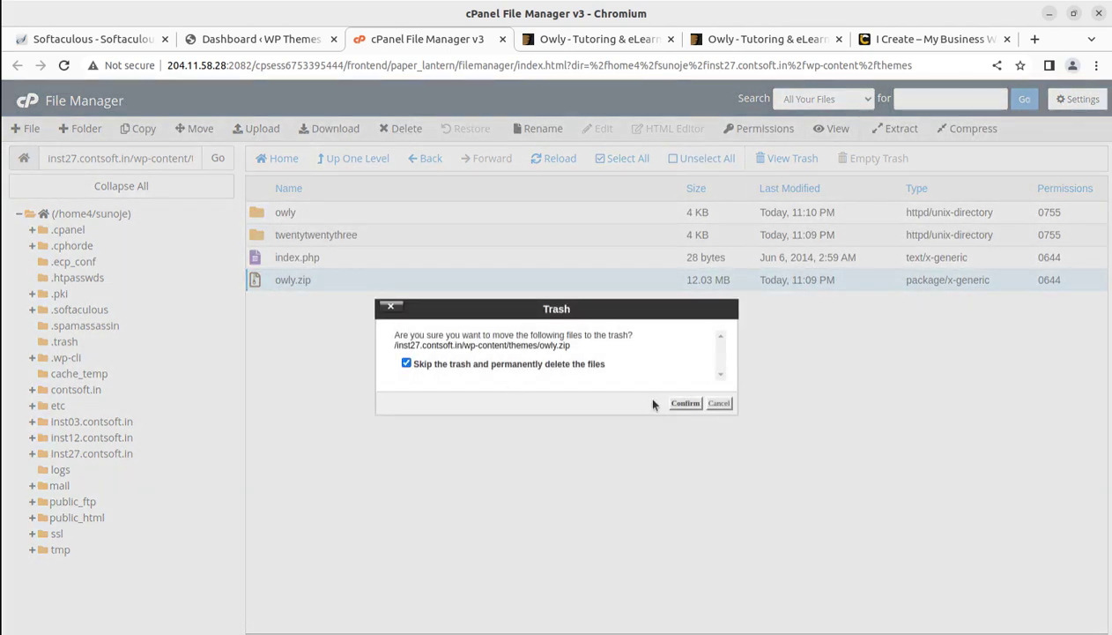
{"action": "left_click", "coordinate": [681, 404]}
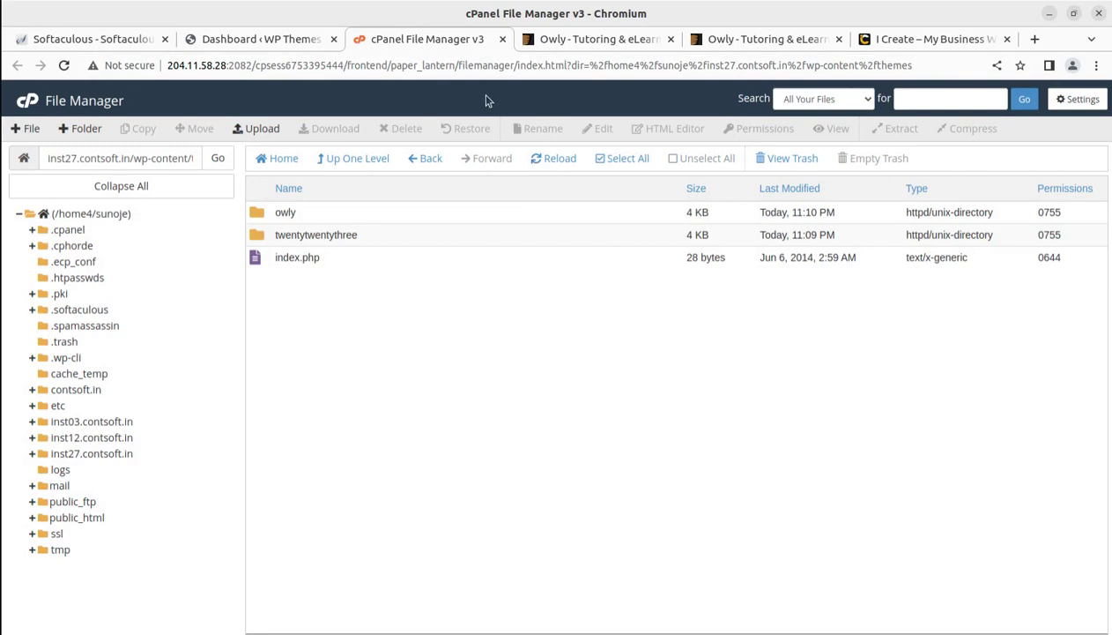
Switch to the WordPress dashboard, move its browser tab after the cPanel File Manager tab, and open the installed themes page
{"action": "left_click", "coordinate": [247, 39]}
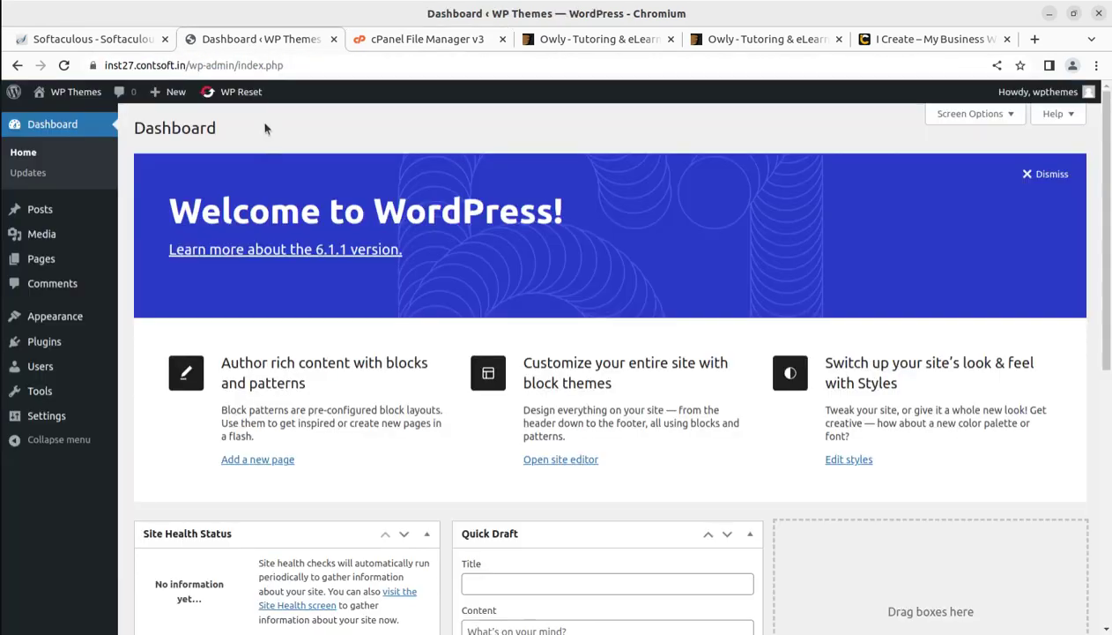
{"action": "left_click_drag", "start_coordinate": [257, 42], "coordinate": [428, 54]}
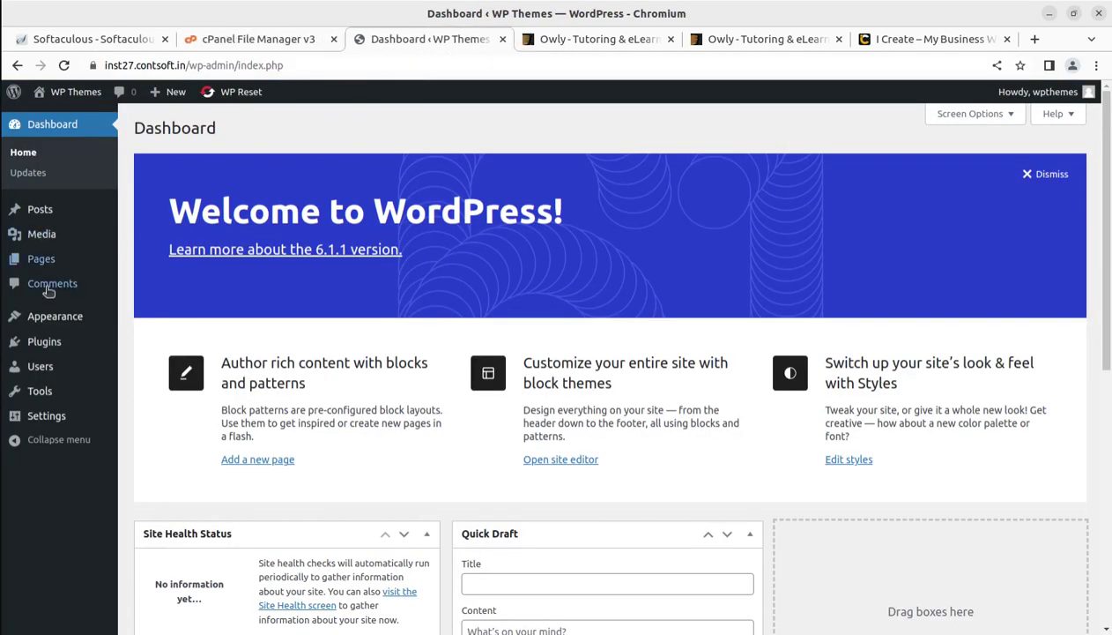
{"action": "left_click", "coordinate": [60, 321]}
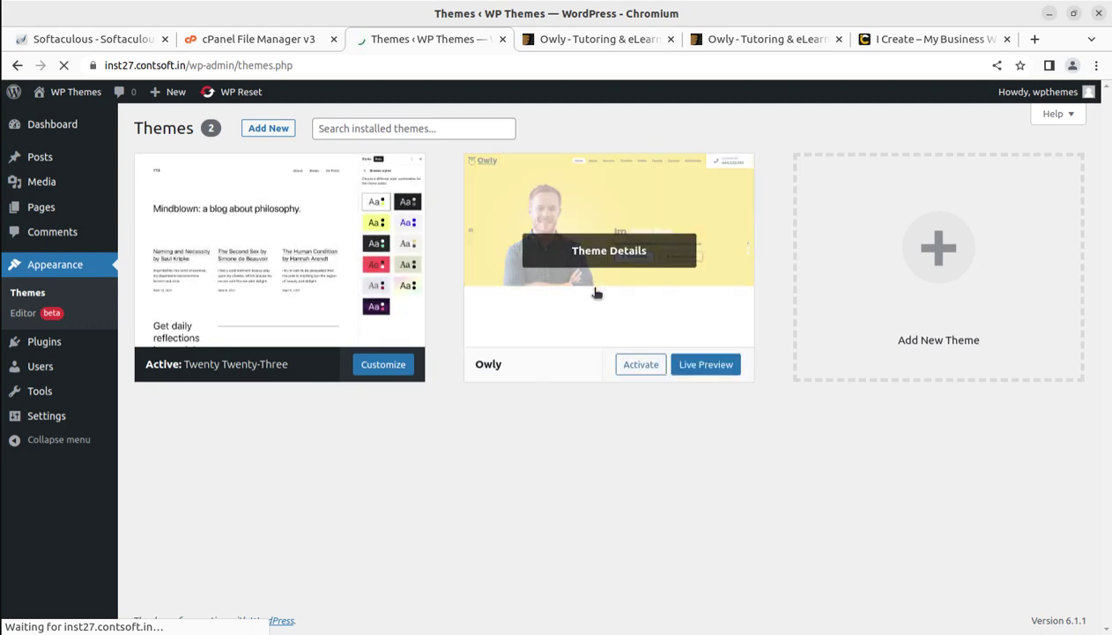
Activate the Owly theme from its details view and open the installer for its required and recommended plugins
{"action": "left_click", "coordinate": [596, 257]}
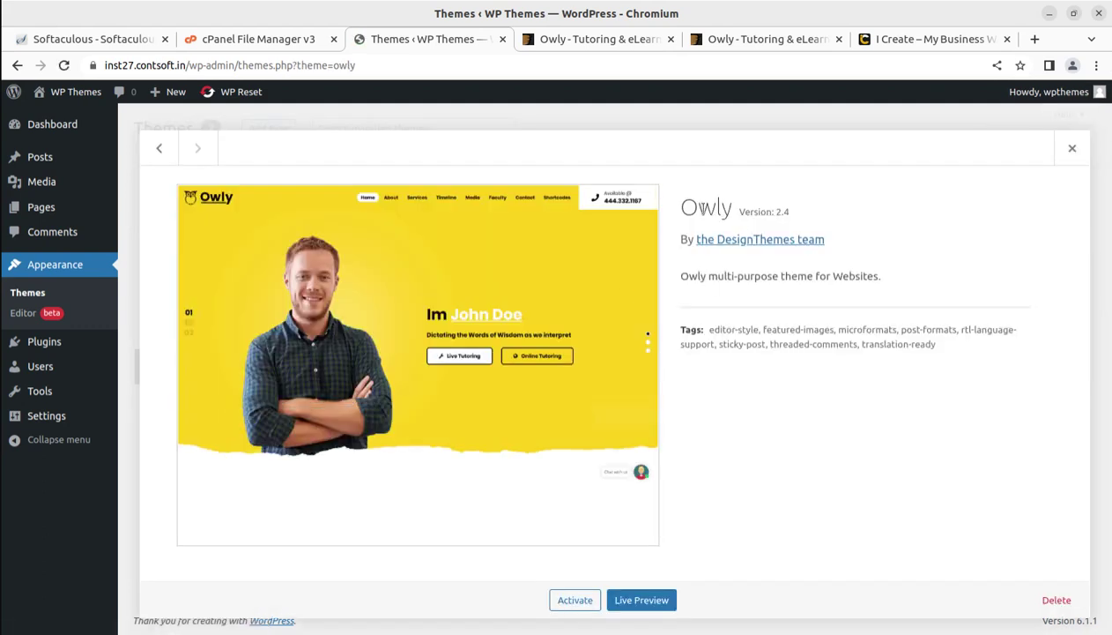
{"action": "left_click_drag", "start_coordinate": [704, 207], "coordinate": [805, 212]}
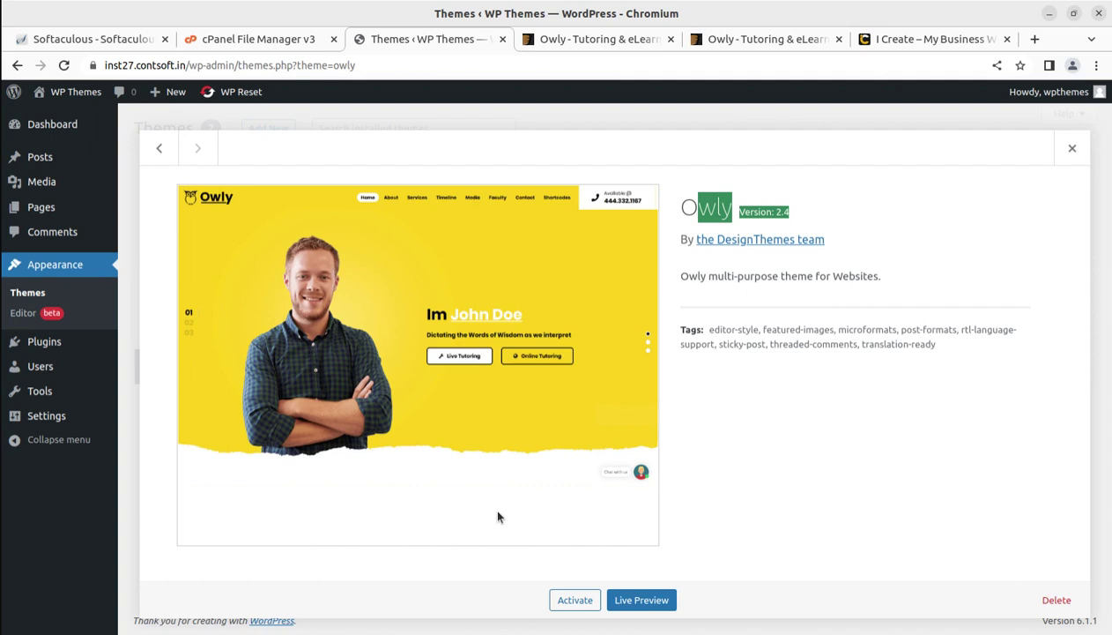
{"action": "left_click", "coordinate": [755, 485]}
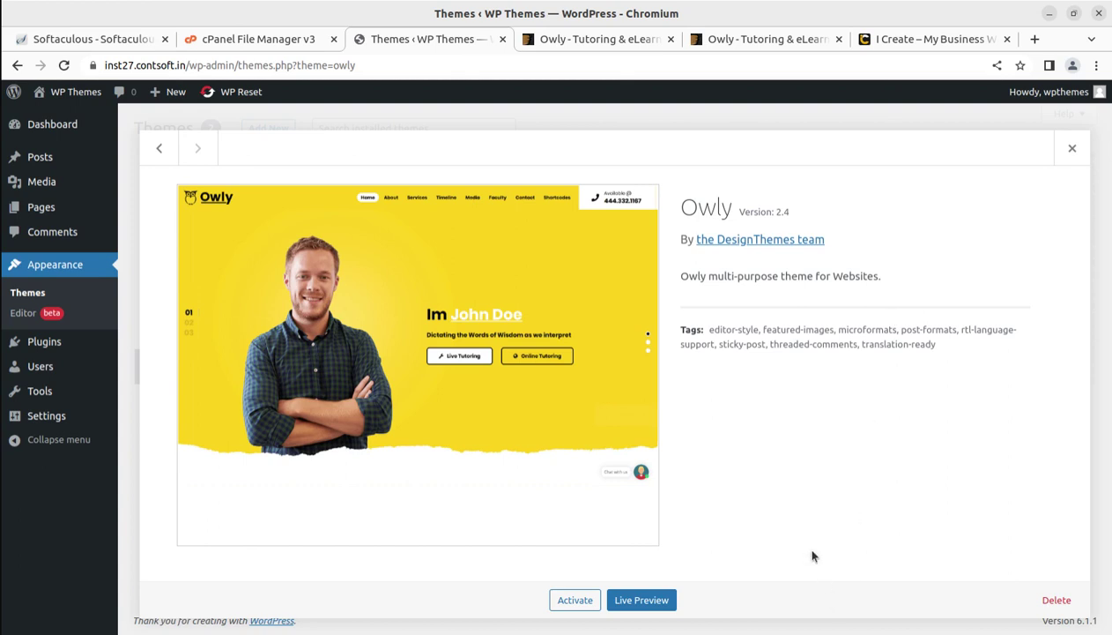
{"action": "left_click", "coordinate": [574, 601]}
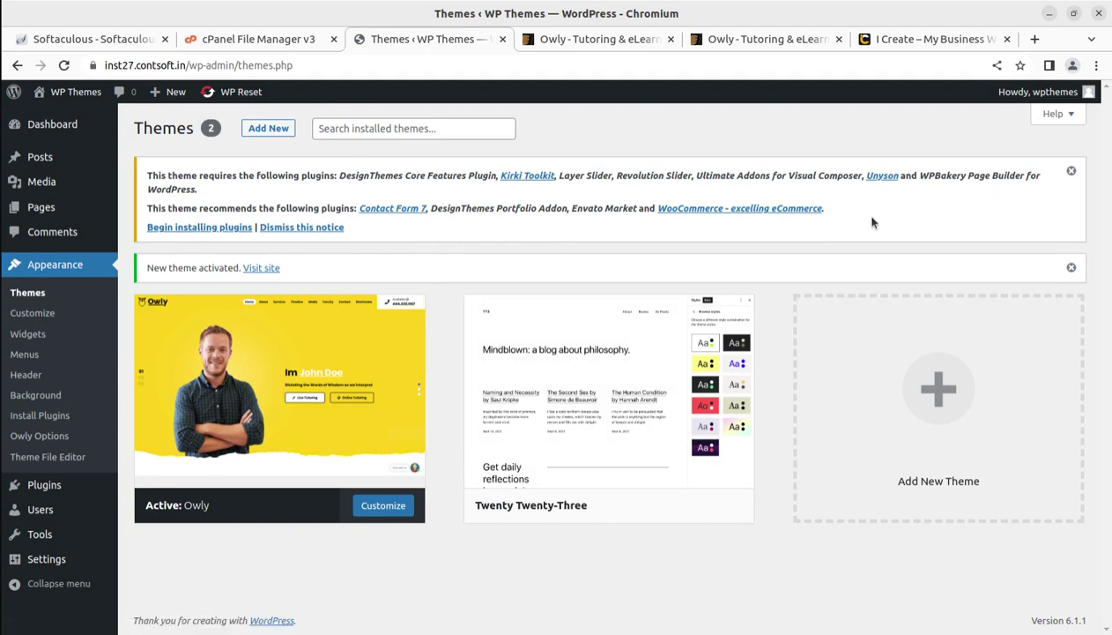
{"action": "left_click", "coordinate": [203, 227]}
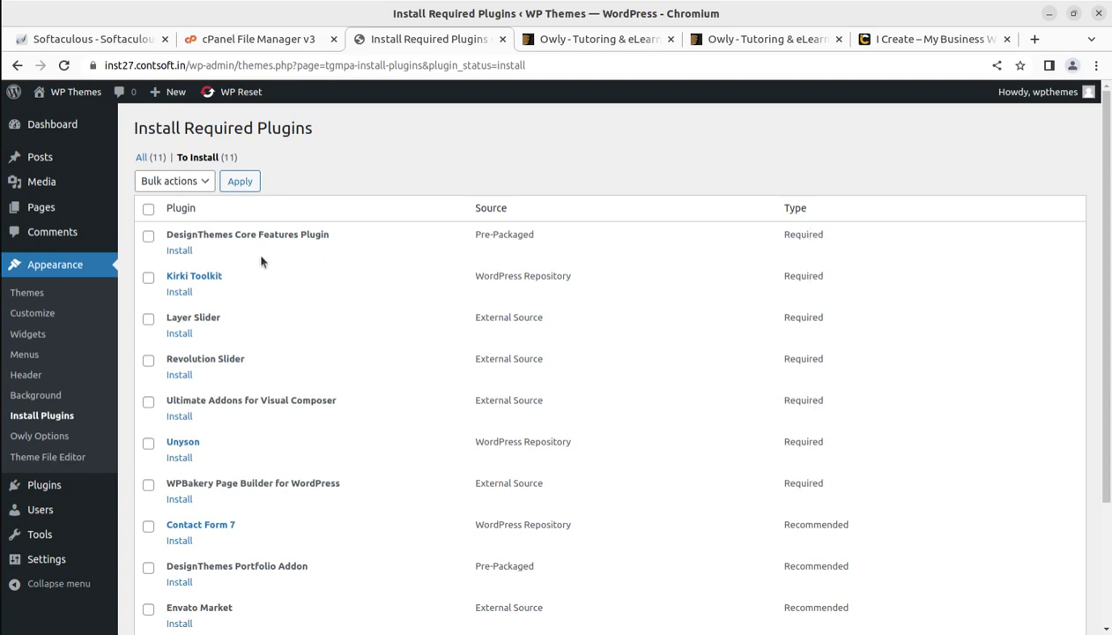
Review the required and recommended plugins for Owly, from DesignThemes Core Features Plugin through WooCommerce
{"action": "scroll", "coordinate": [661, 374], "scroll_direction": "down", "scroll_amount": 3}
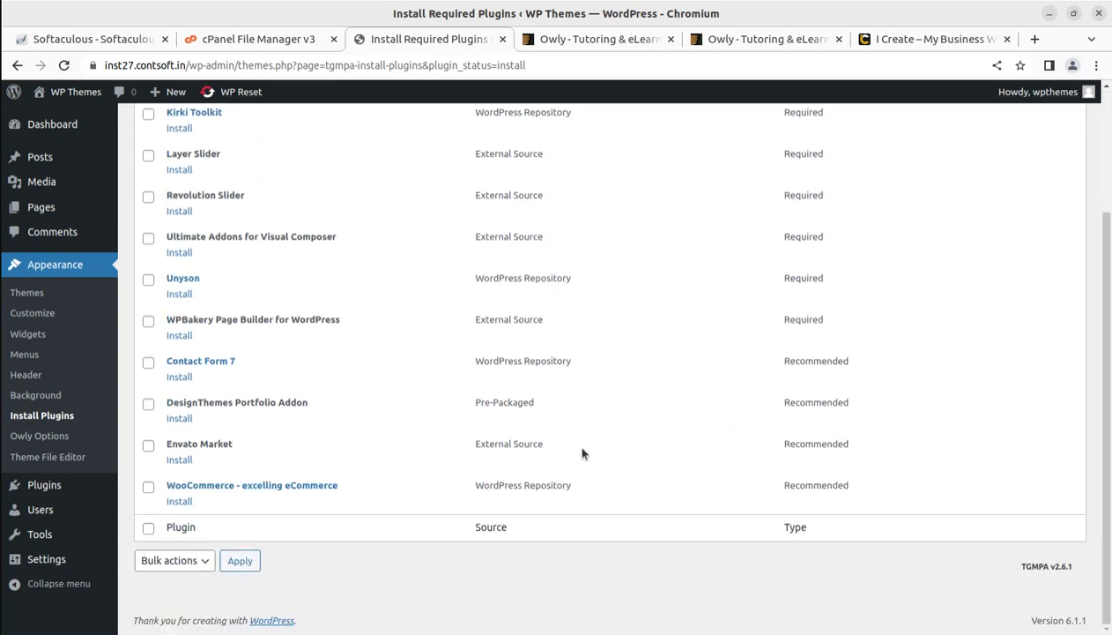
{"action": "left_click_drag", "start_coordinate": [355, 492], "coordinate": [162, 477]}
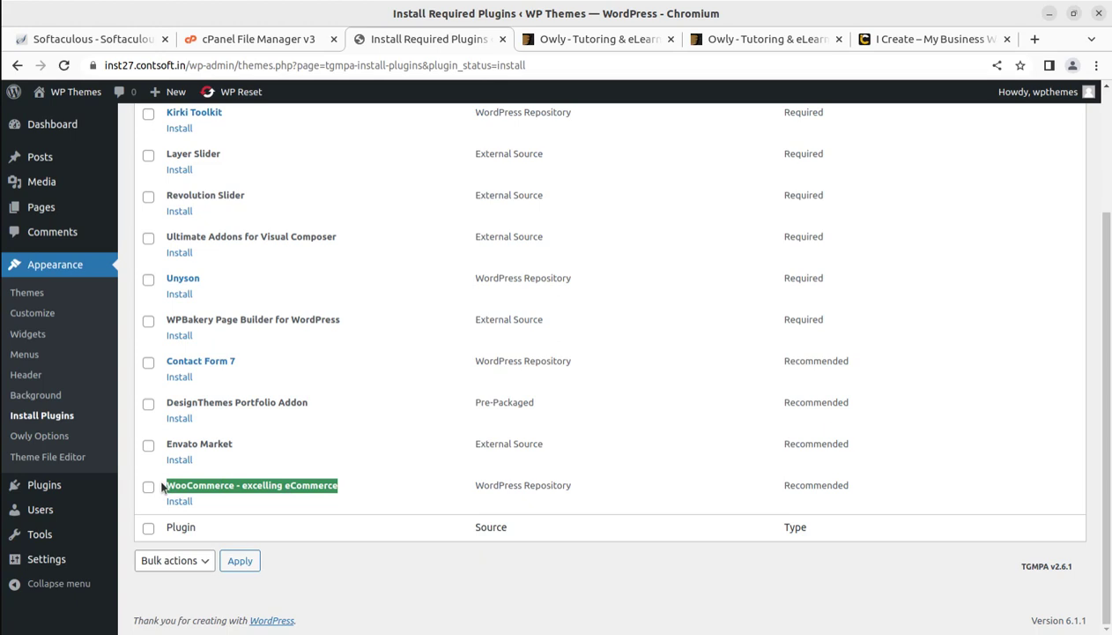
{"action": "scroll", "coordinate": [308, 447], "scroll_direction": "up", "scroll_amount": 3}
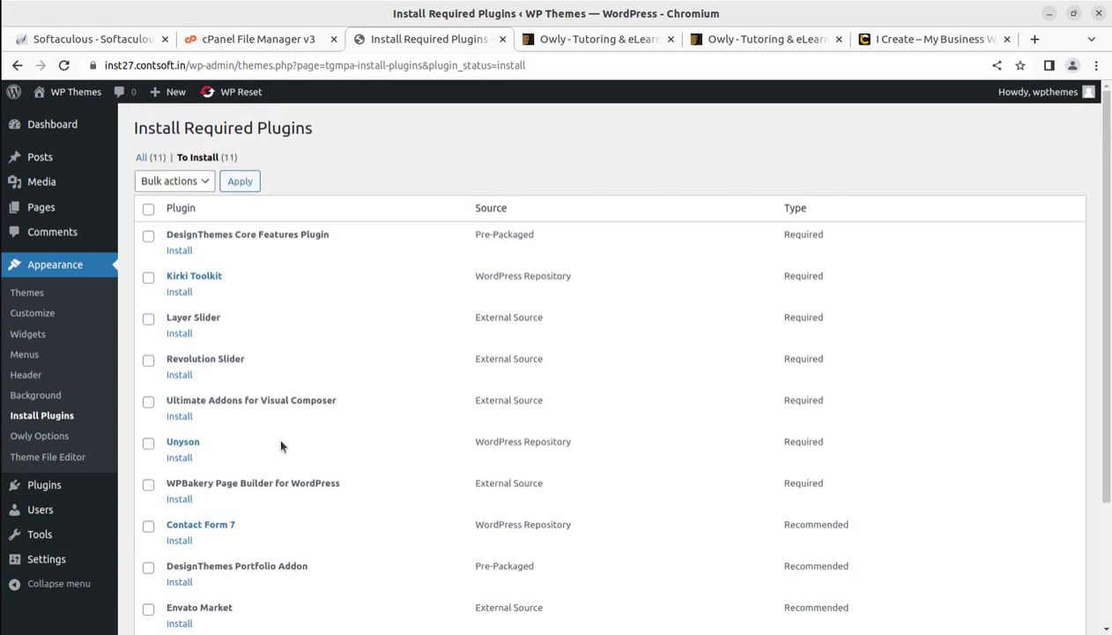
{"action": "left_click_drag", "start_coordinate": [350, 250], "coordinate": [162, 236]}
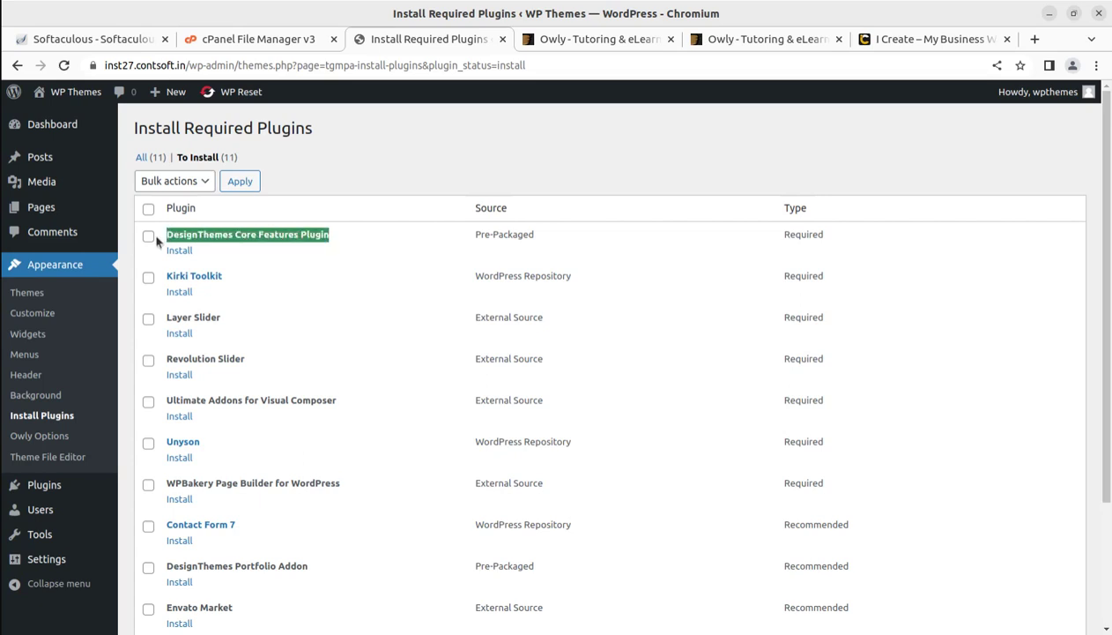
{"action": "left_click_drag", "start_coordinate": [234, 277], "coordinate": [168, 275]}
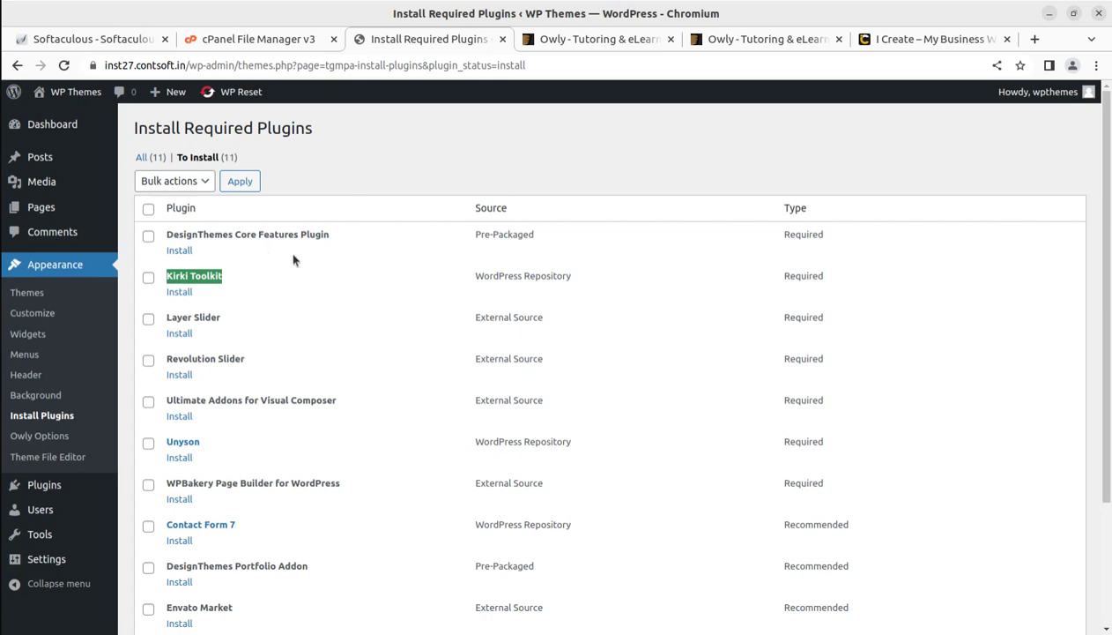
{"action": "left_click_drag", "start_coordinate": [243, 319], "coordinate": [167, 318]}
{"action": "left_click_drag", "start_coordinate": [251, 357], "coordinate": [167, 358]}
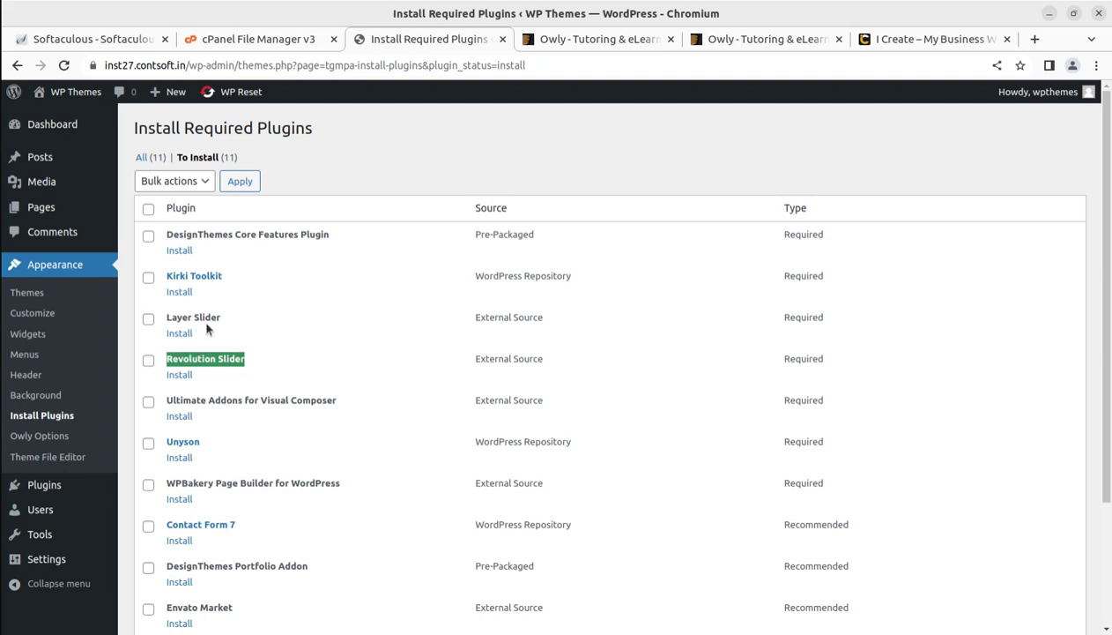
{"action": "scroll", "coordinate": [262, 390], "scroll_direction": "down", "scroll_amount": 4}
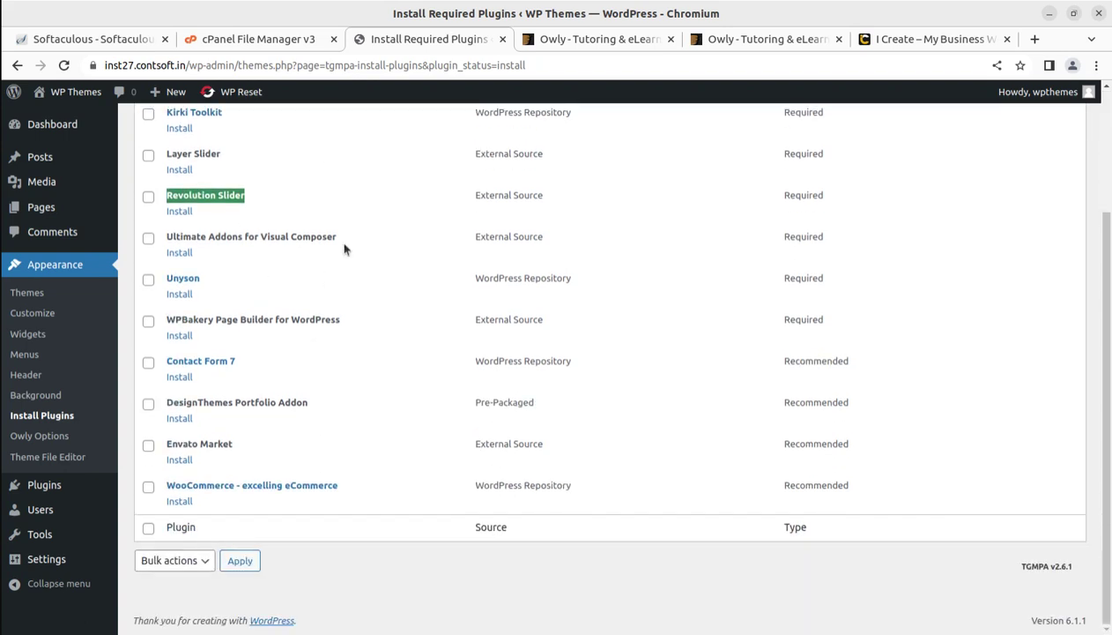
{"action": "left_click_drag", "start_coordinate": [343, 240], "coordinate": [164, 242]}
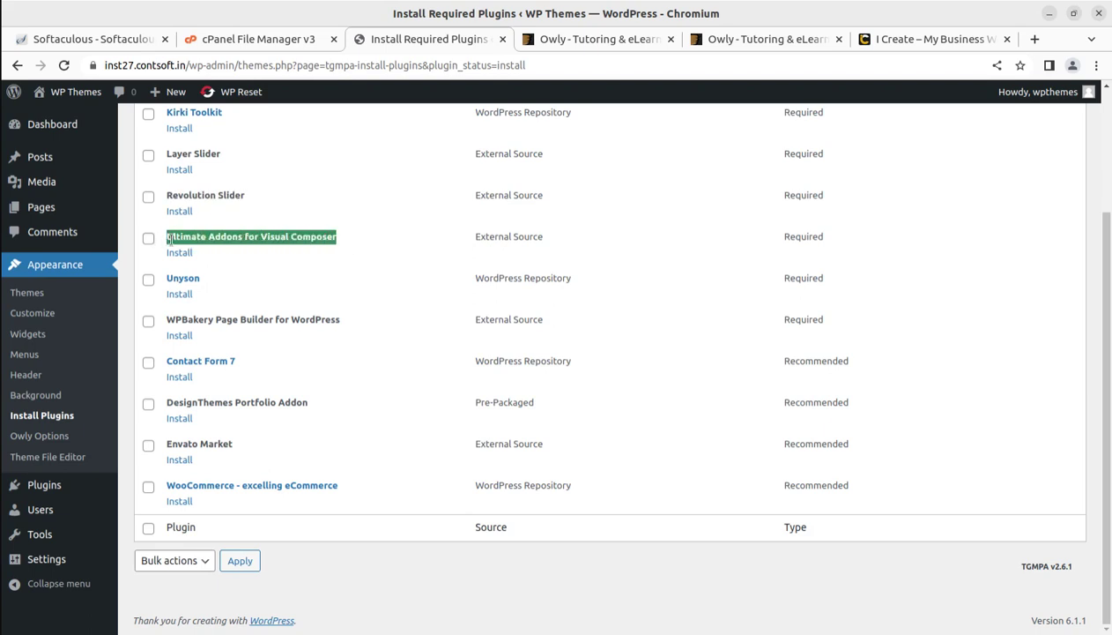
{"action": "left_click_drag", "start_coordinate": [342, 332], "coordinate": [156, 328]}
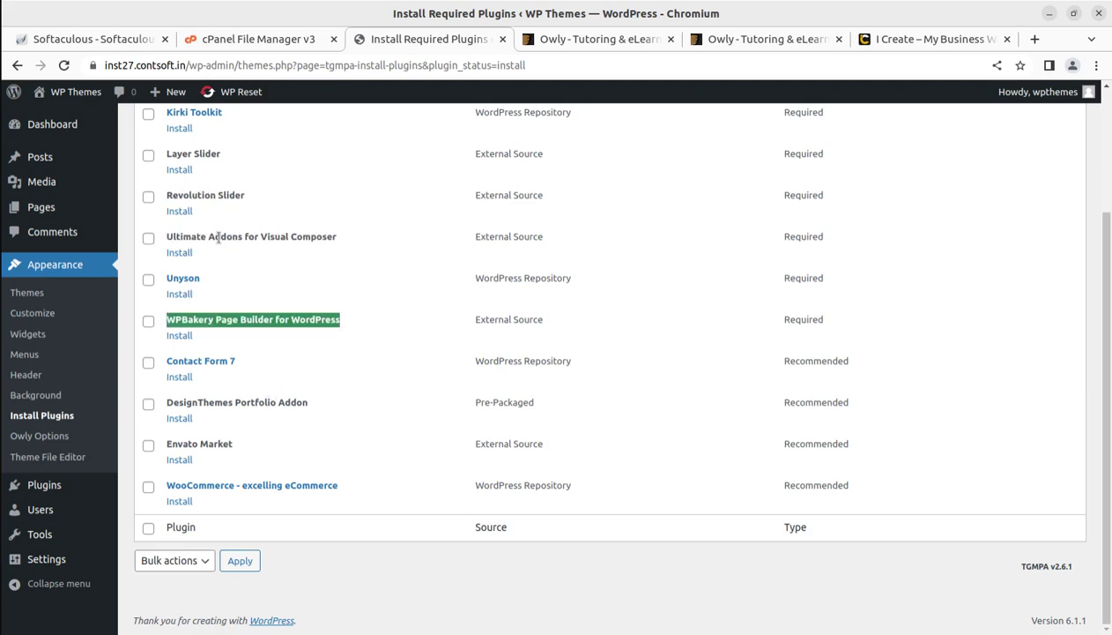
{"action": "left_click_drag", "start_coordinate": [353, 244], "coordinate": [155, 240]}
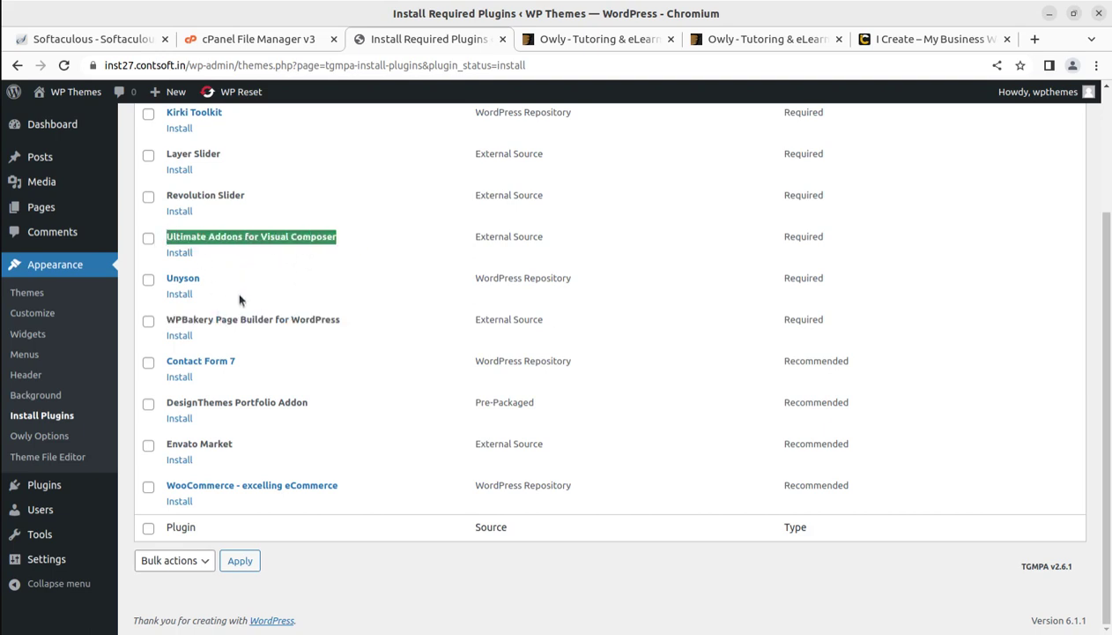
{"action": "left_click_drag", "start_coordinate": [208, 279], "coordinate": [160, 278]}
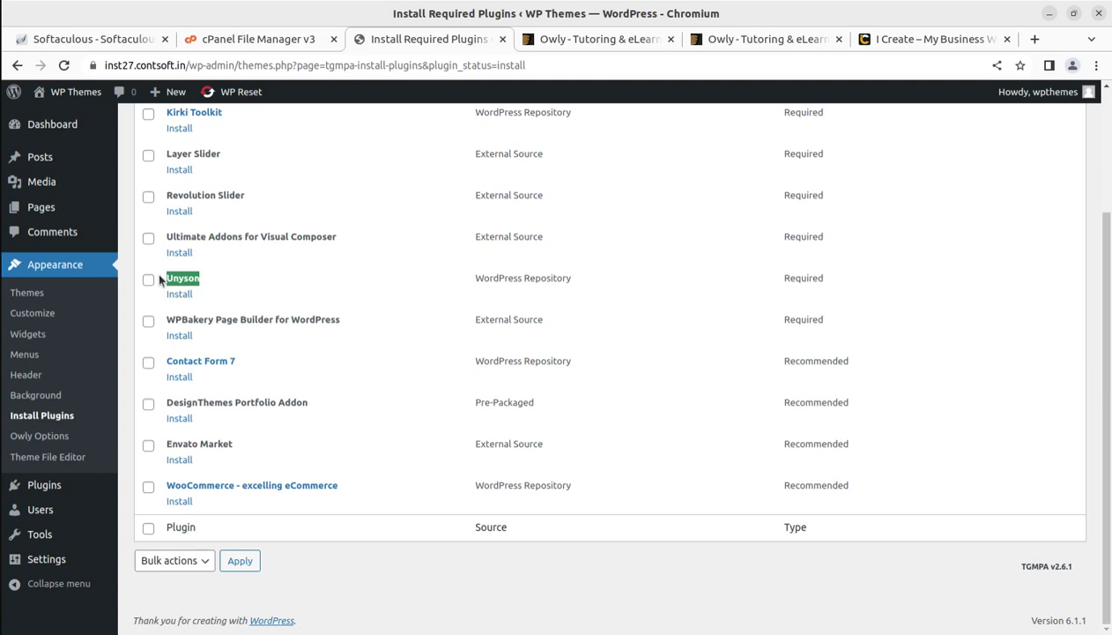
{"action": "left_click_drag", "start_coordinate": [238, 362], "coordinate": [165, 362]}
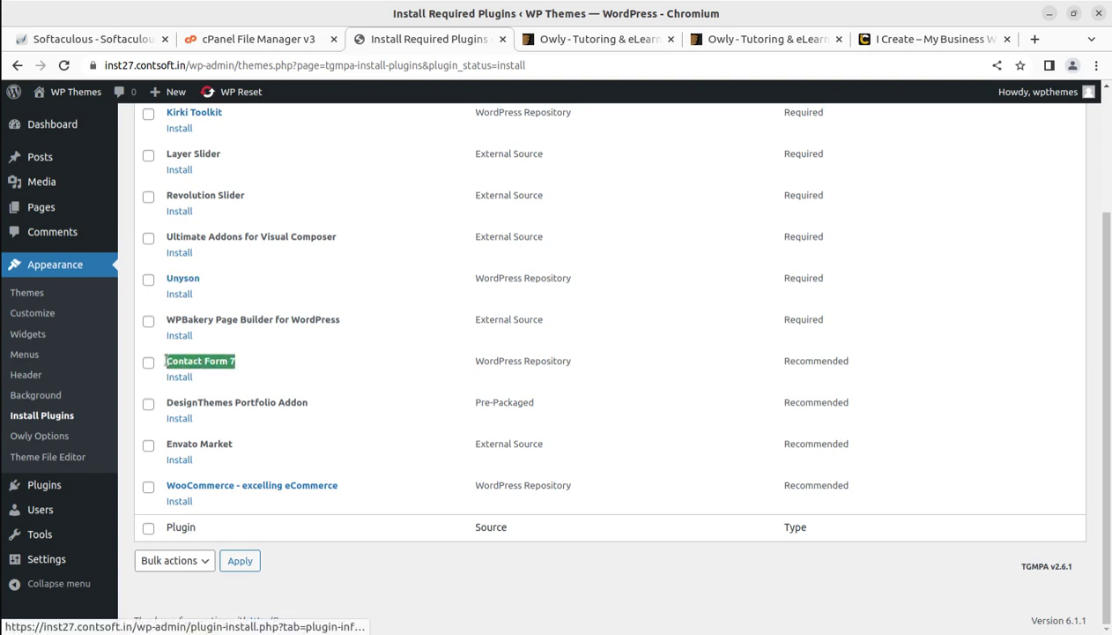
{"action": "left_click_drag", "start_coordinate": [261, 402], "coordinate": [163, 409]}
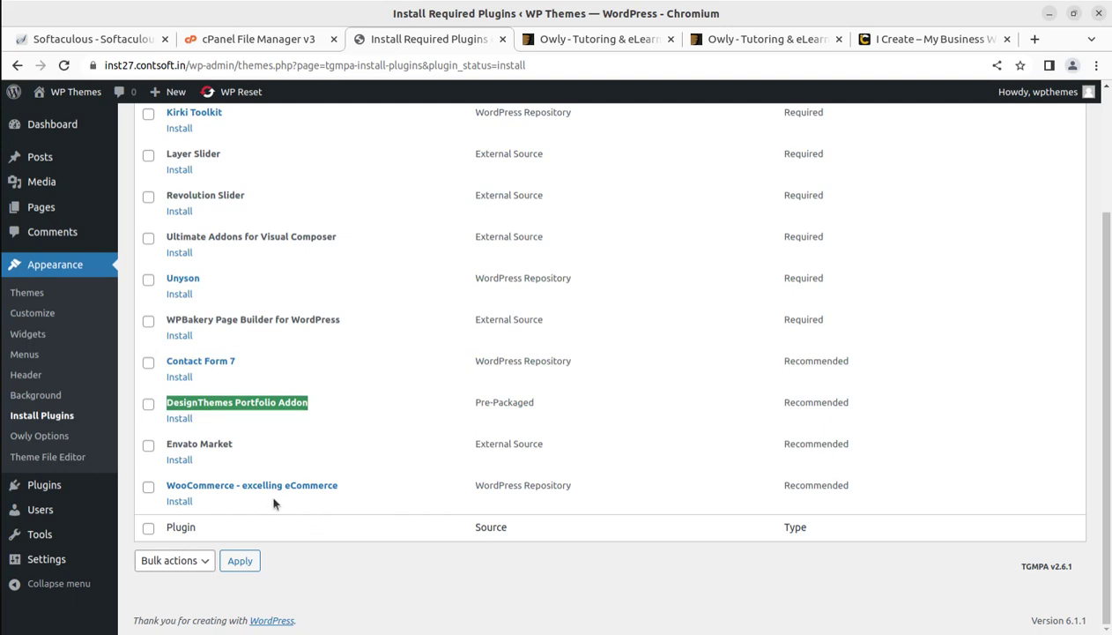
{"action": "scroll", "coordinate": [282, 498], "scroll_direction": "up", "scroll_amount": 3}
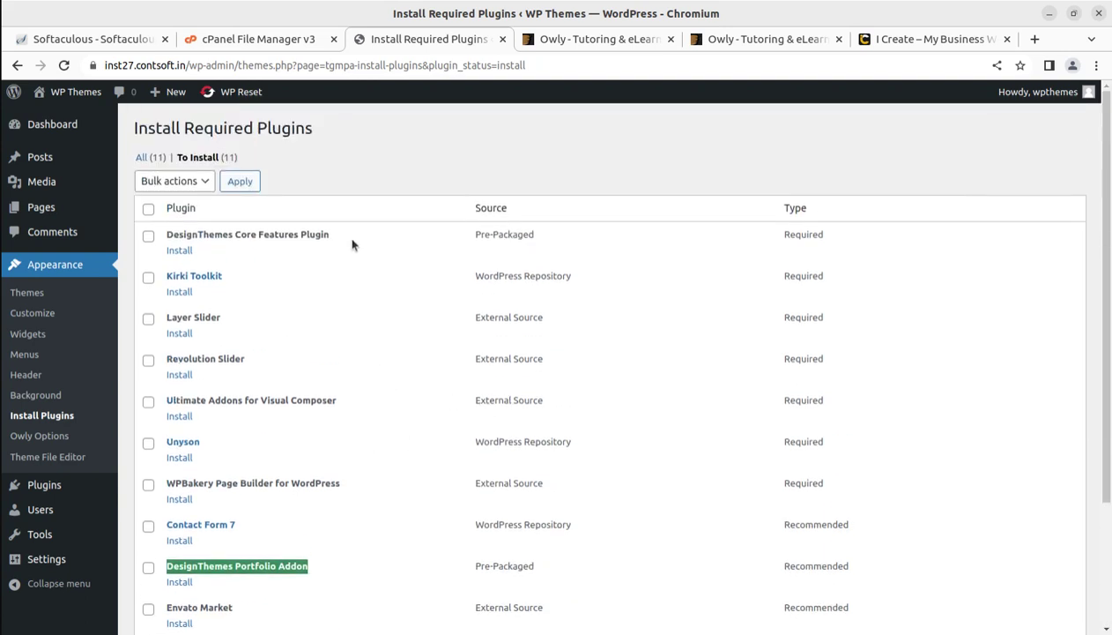
Select all the listed plugins and apply the bulk install action to them
{"action": "left_click", "coordinate": [148, 210]}
{"action": "left_click", "coordinate": [186, 187]}
{"action": "left_click", "coordinate": [165, 213]}
{"action": "left_click", "coordinate": [243, 183]}
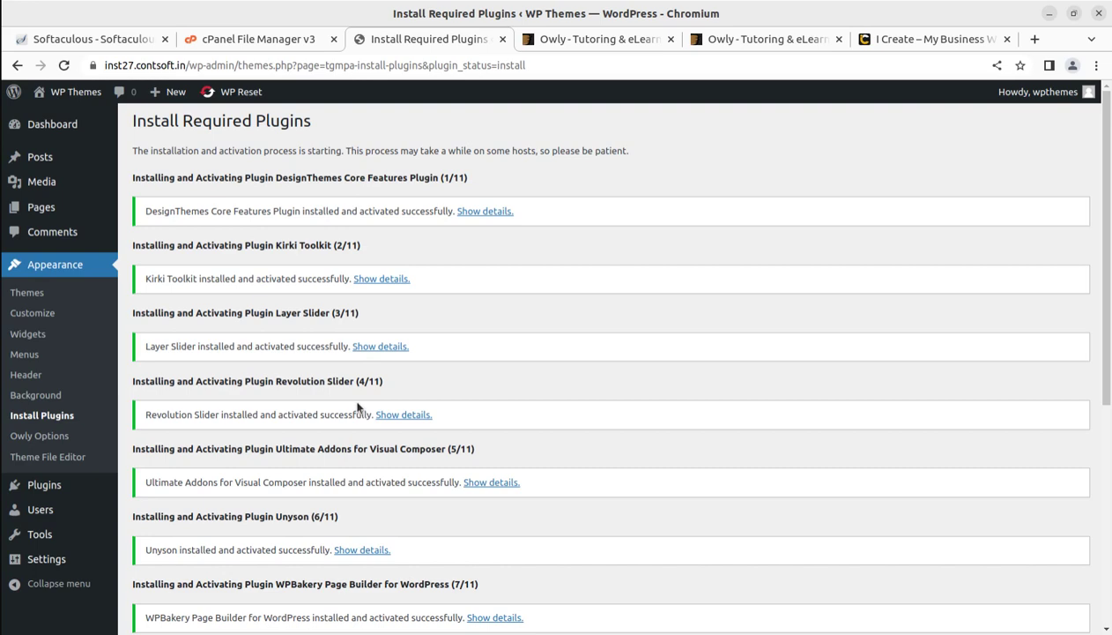
Check the plugin installation results, return to the required plugins installer, and update the Envato Market plugin
{"action": "scroll", "coordinate": [567, 333], "scroll_direction": "down", "scroll_amount": 4}
{"action": "scroll", "coordinate": [566, 333], "scroll_direction": "down", "scroll_amount": 5}
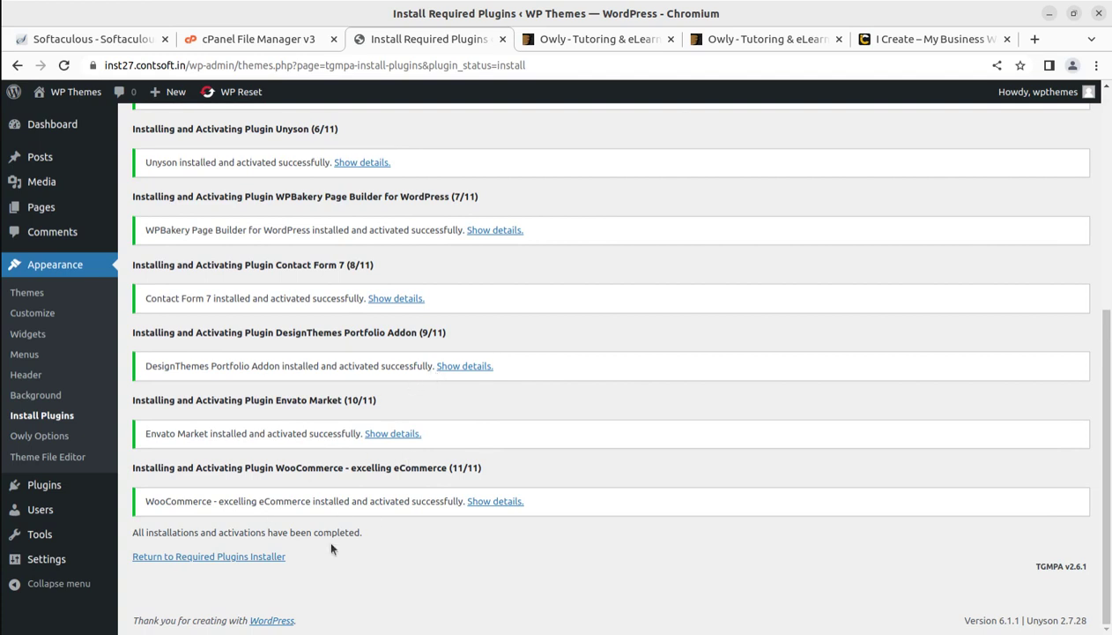
{"action": "left_click", "coordinate": [245, 559]}
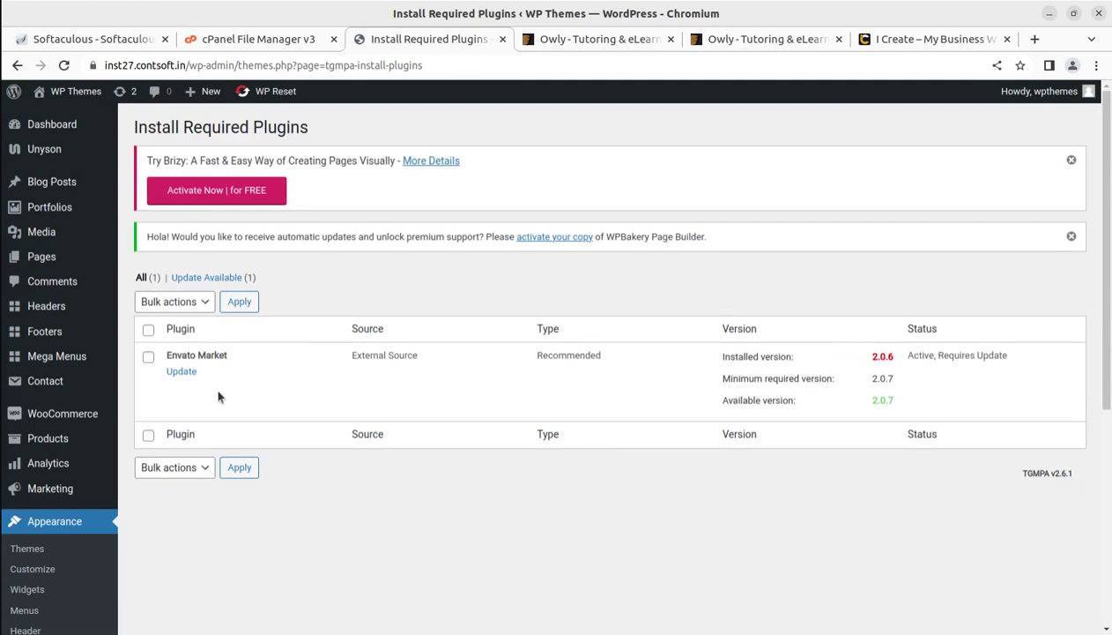
{"action": "left_click", "coordinate": [182, 371]}
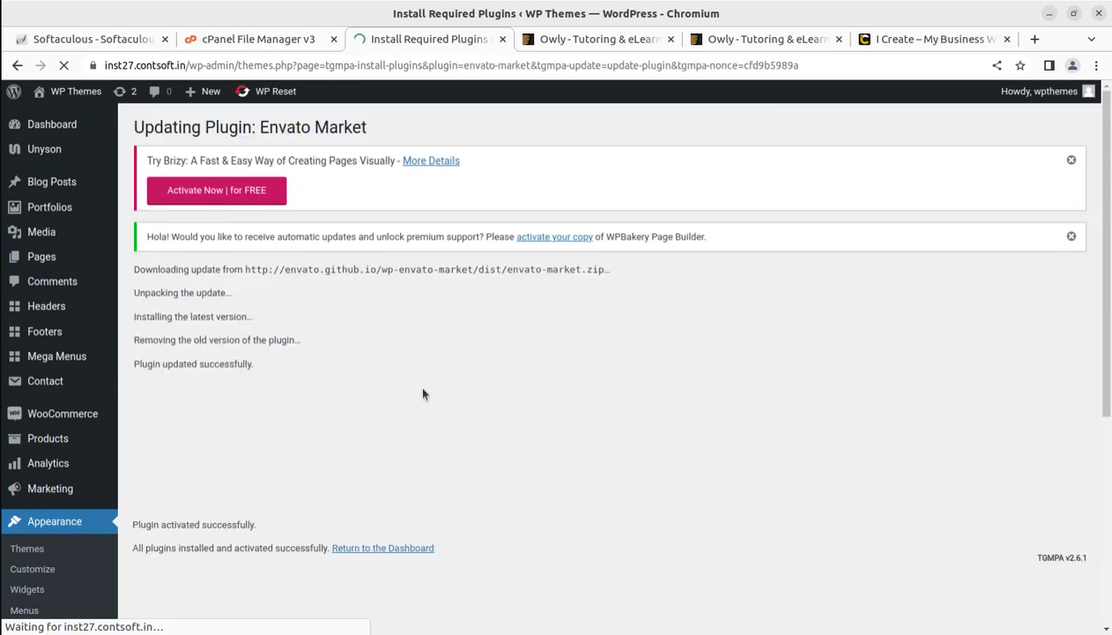
Switch to the i-Create website at i-create.co.in and open its Services page
{"action": "mouse_move", "coordinate": [65, 130]}
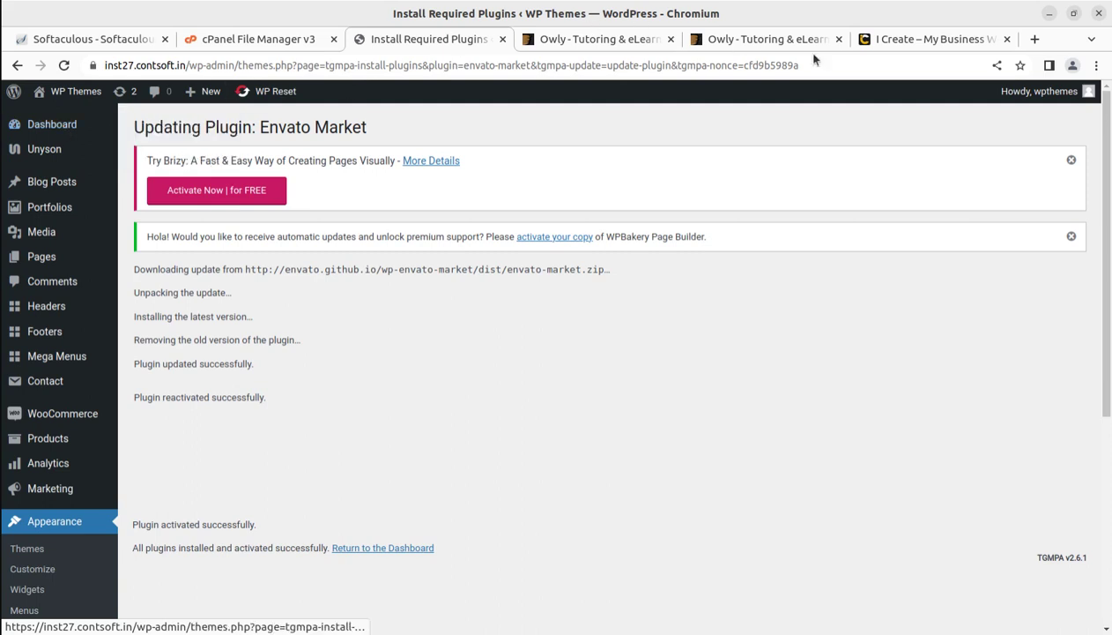
{"action": "left_click", "coordinate": [934, 41]}
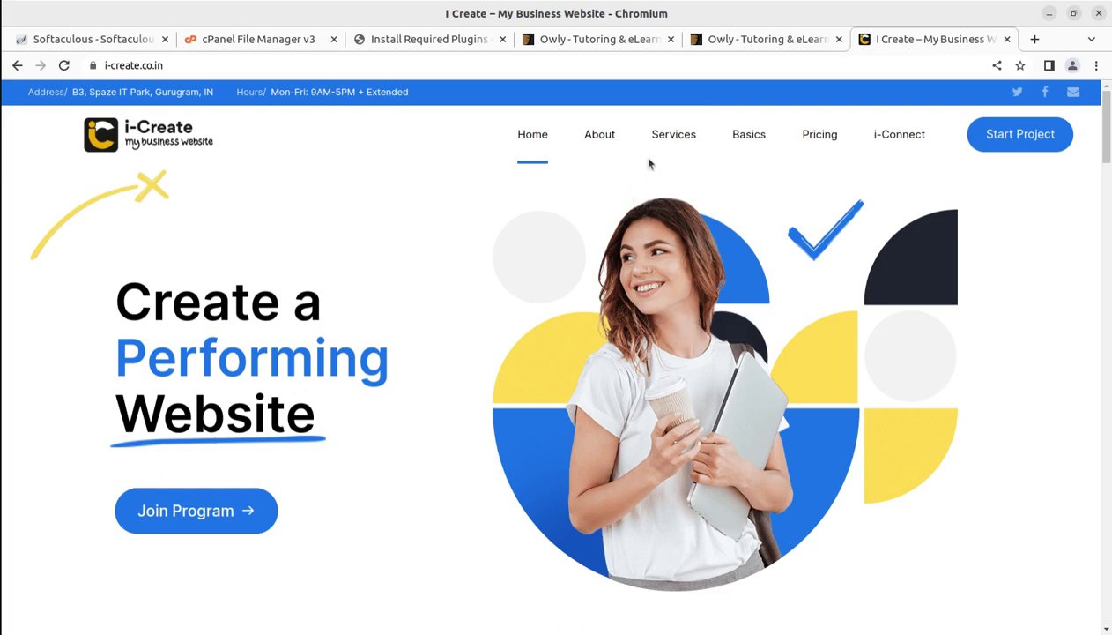
{"action": "left_click", "coordinate": [676, 139]}
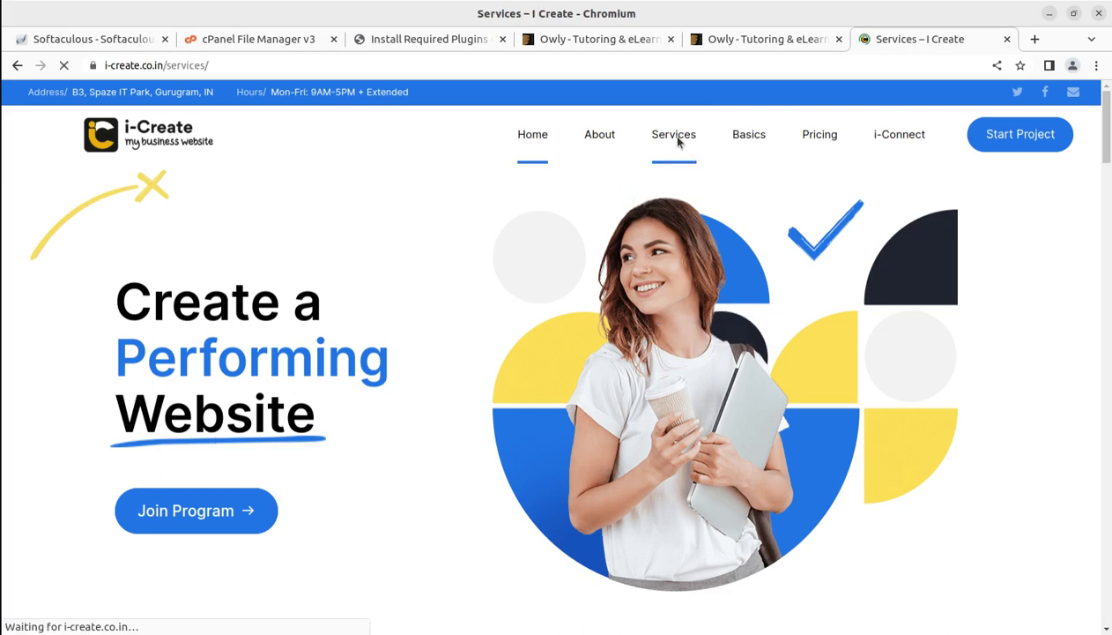
Review the services offered on the i-Create Services page, from Auditing through Troubleshooting
{"action": "scroll", "coordinate": [615, 357], "scroll_direction": "down", "scroll_amount": 4}
{"action": "scroll", "coordinate": [582, 346], "scroll_direction": "down", "scroll_amount": 2}
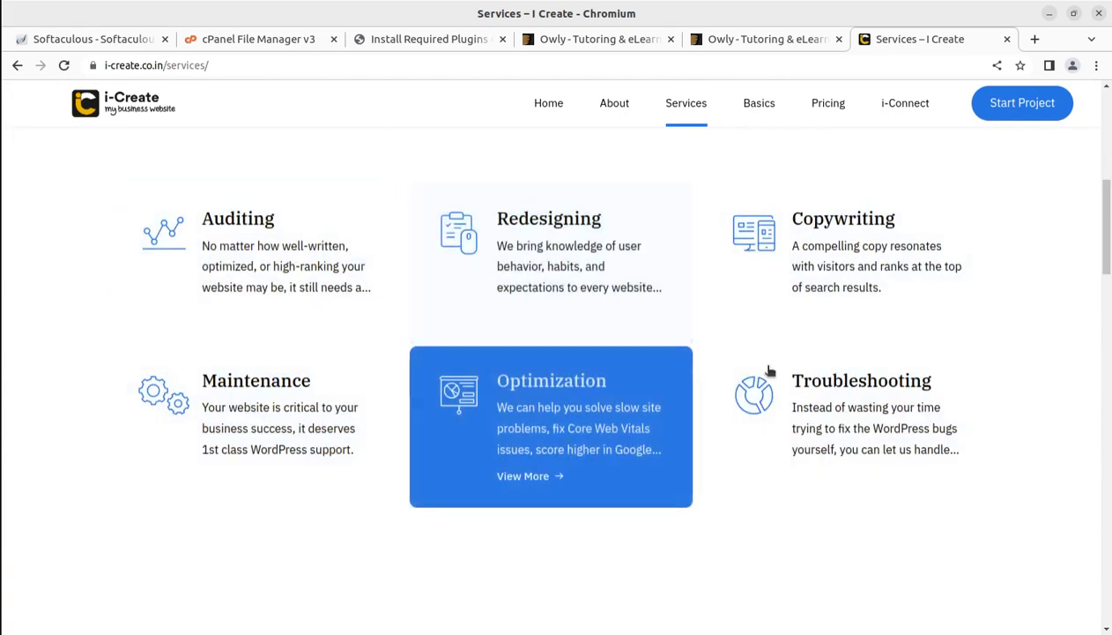
{"action": "scroll", "coordinate": [784, 385], "scroll_direction": "down", "scroll_amount": 1}
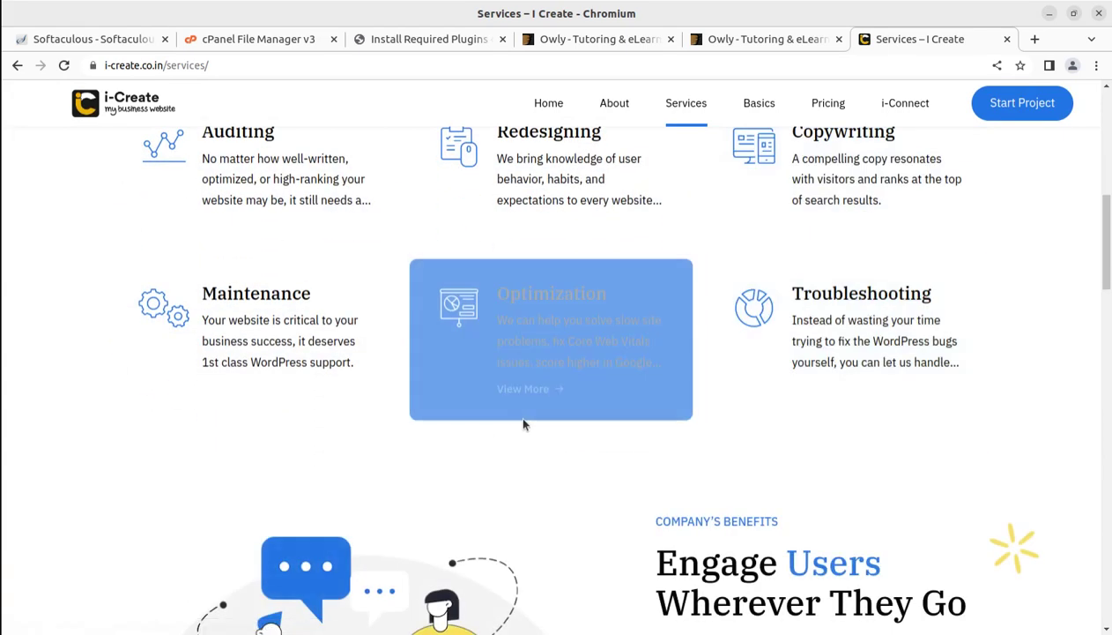
{"action": "scroll", "coordinate": [313, 438], "scroll_direction": "up", "scroll_amount": 3}
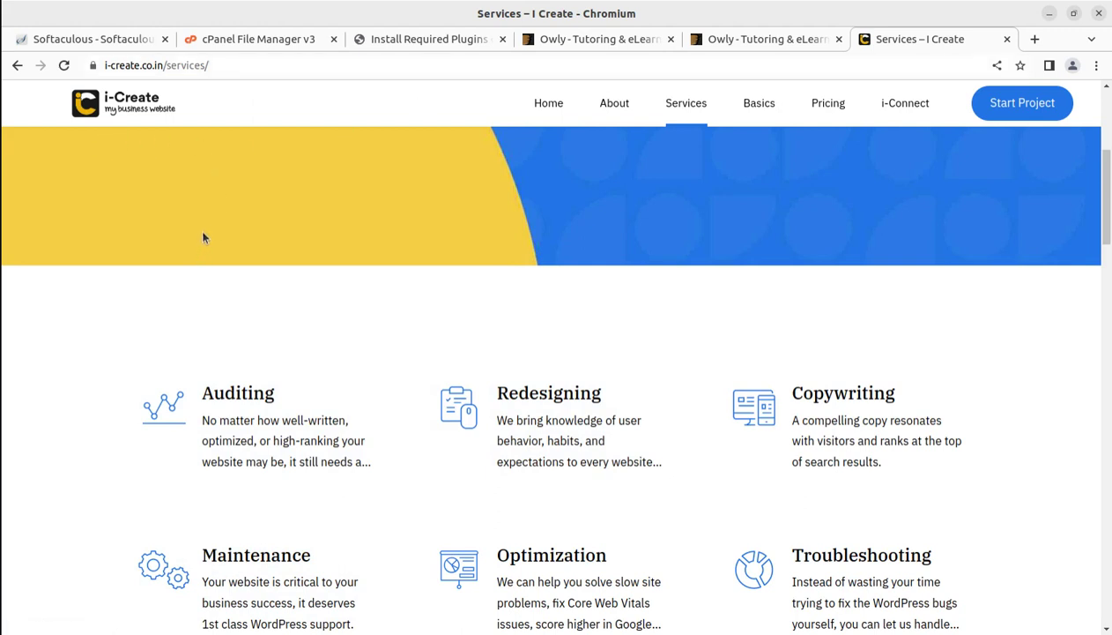
Return to the WordPress dashboard and dismiss the outdated WooCommerce templates notice and the WPBakery Page Builder activation notice
{"action": "left_click", "coordinate": [422, 42]}
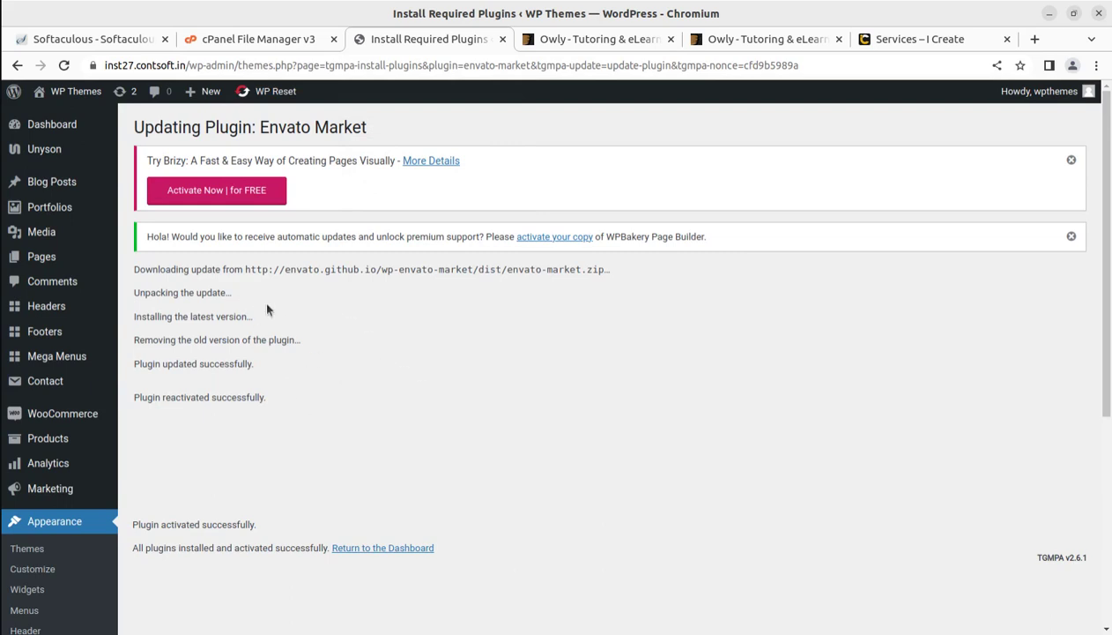
{"action": "left_click", "coordinate": [73, 130]}
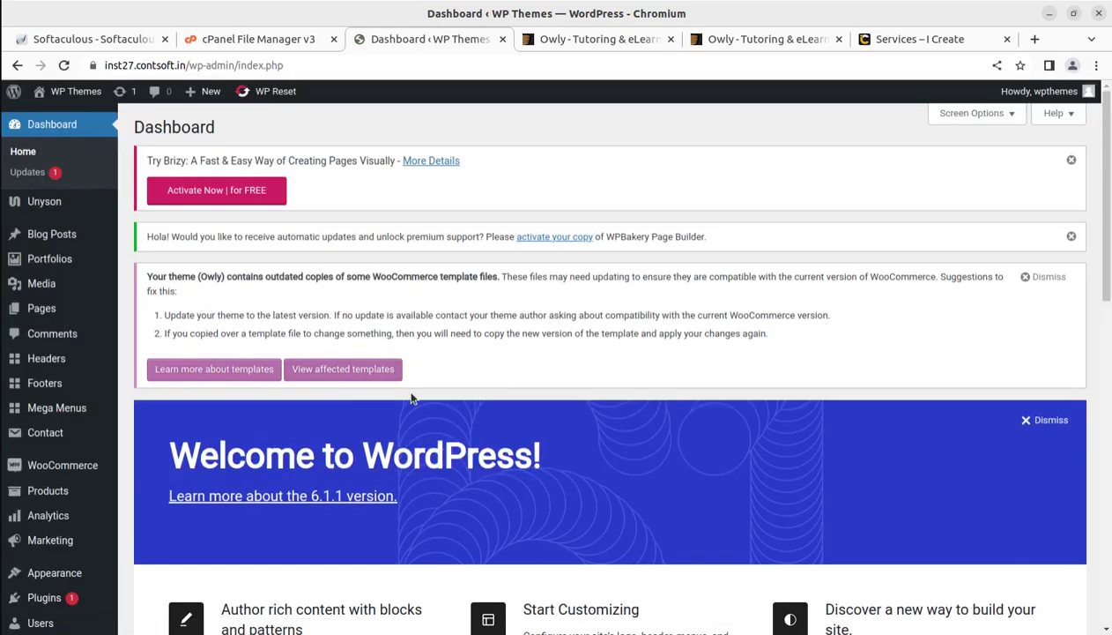
{"action": "left_click", "coordinate": [1030, 278]}
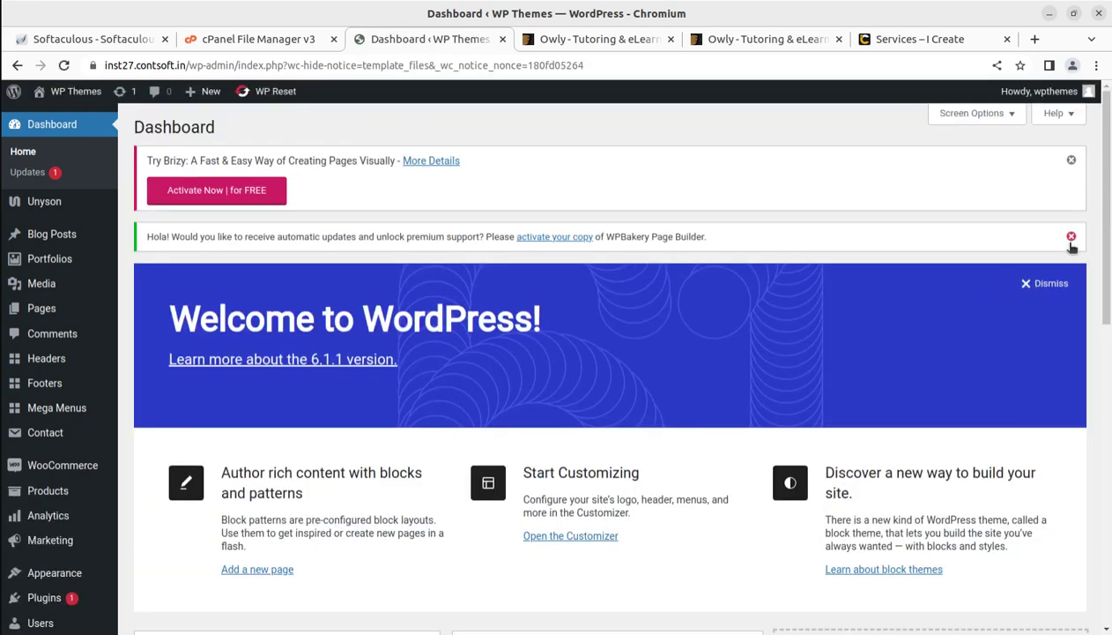
{"action": "left_click", "coordinate": [1071, 237]}
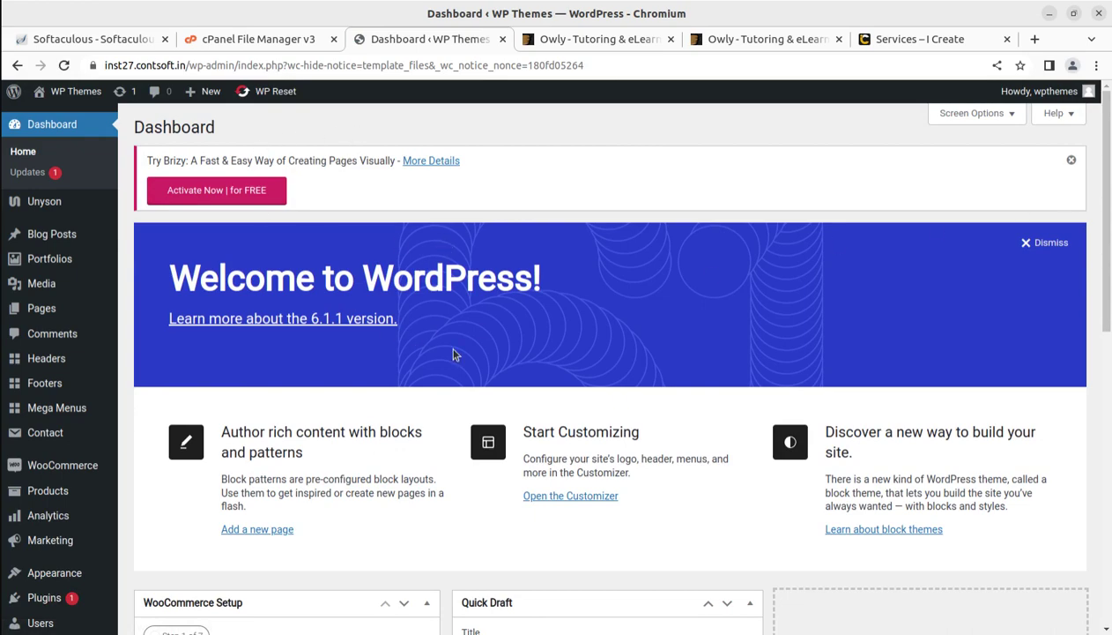
Open the WP Themes site's front end in a new browser tab and switch to it
{"action": "scroll", "coordinate": [454, 353], "scroll_direction": "down", "scroll_amount": 4}
{"action": "mouse_move", "coordinate": [95, 370]}
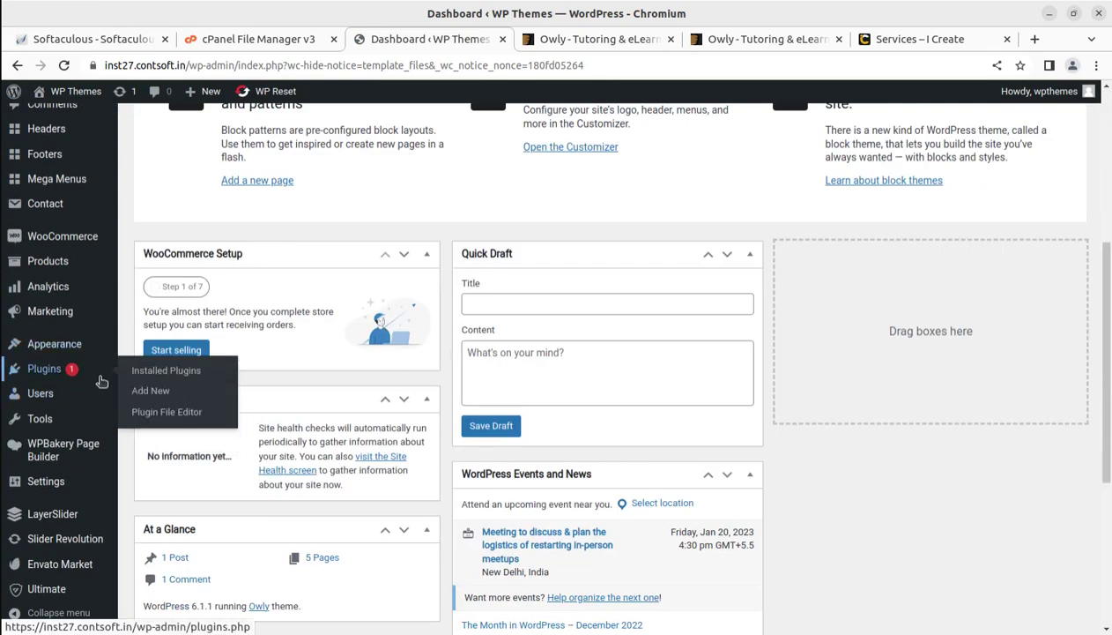
{"action": "scroll", "coordinate": [102, 362], "scroll_direction": "up", "scroll_amount": 1}
{"action": "scroll", "coordinate": [102, 353], "scroll_direction": "up", "scroll_amount": 4}
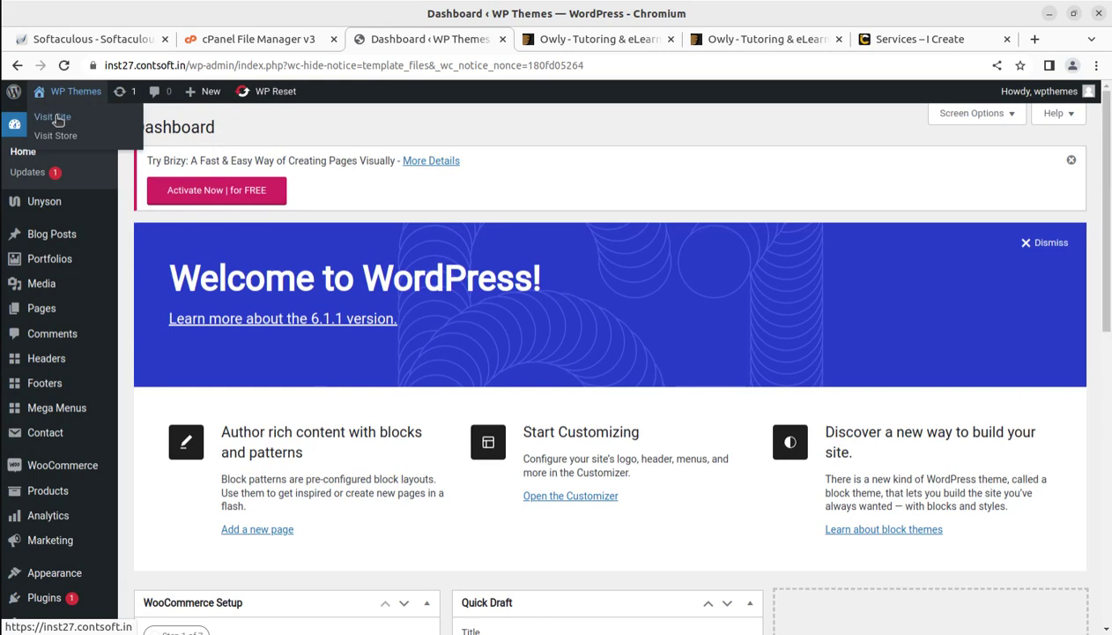
{"action": "middle_click", "coordinate": [52, 116]}
{"action": "left_click", "coordinate": [476, 40]}
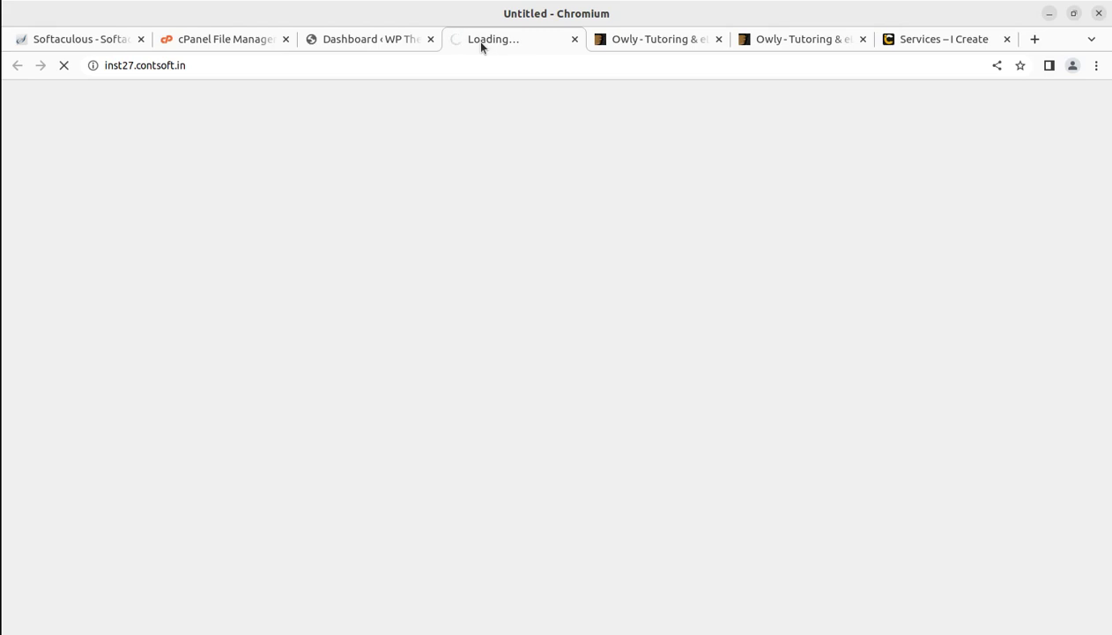
Switch to the Owly live preview on ThemeForest, close its chat popup, and look through the demo home page
{"action": "left_click", "coordinate": [780, 44]}
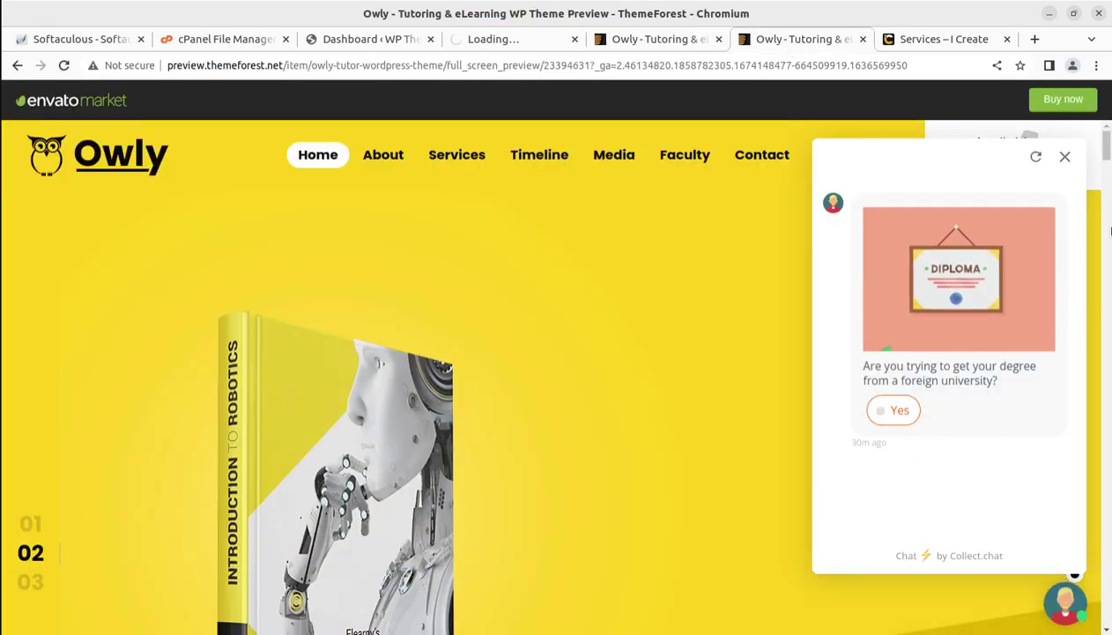
{"action": "left_click", "coordinate": [1065, 156]}
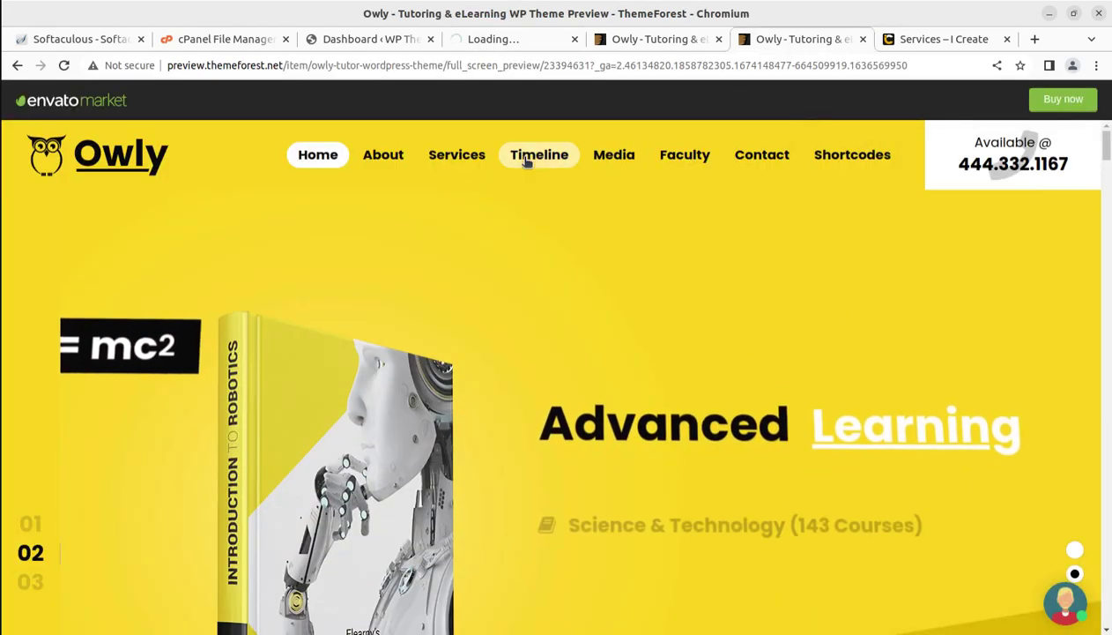
{"action": "scroll", "coordinate": [577, 341], "scroll_direction": "down", "scroll_amount": 3}
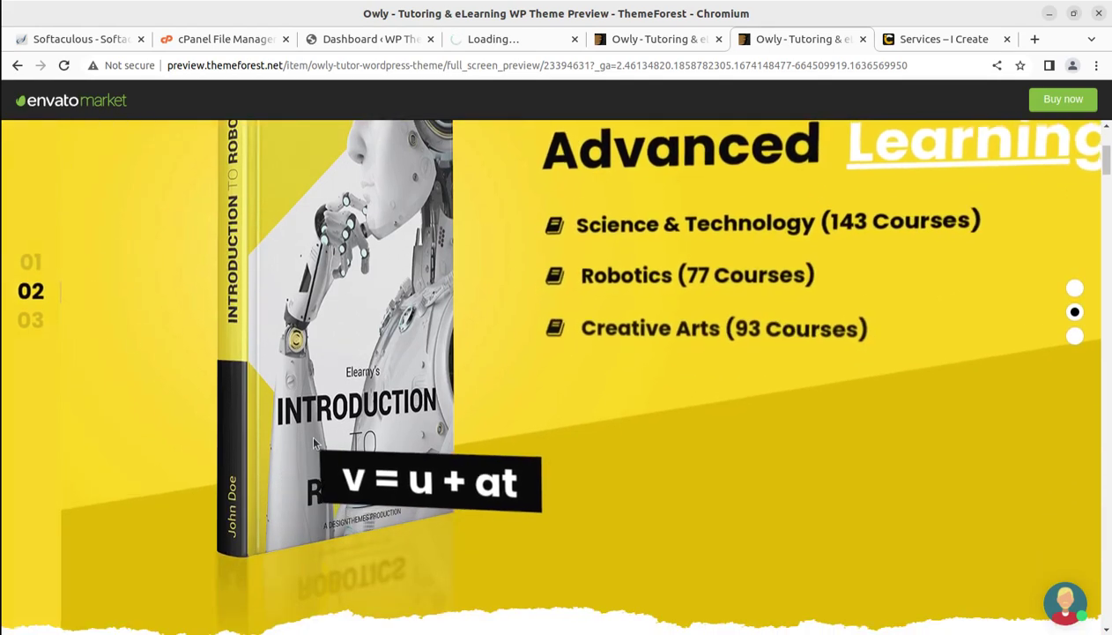
{"action": "scroll", "coordinate": [598, 398], "scroll_direction": "down", "scroll_amount": 6}
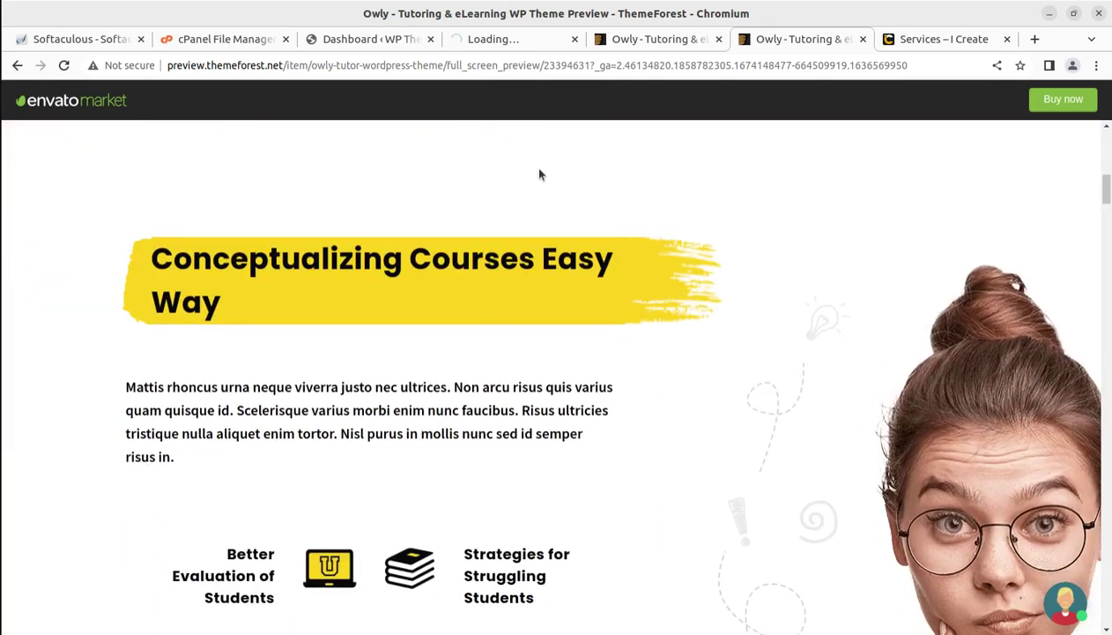
Compare the installed site's front page with the header and hero area of the Owly live preview
{"action": "left_click", "coordinate": [506, 41]}
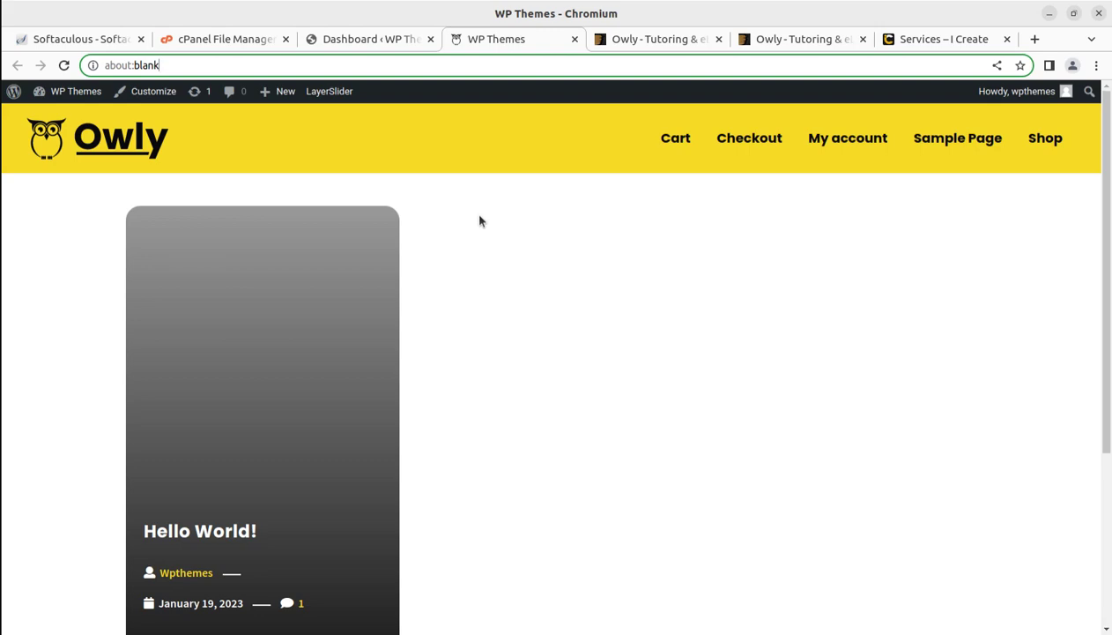
{"action": "left_click", "coordinate": [653, 39]}
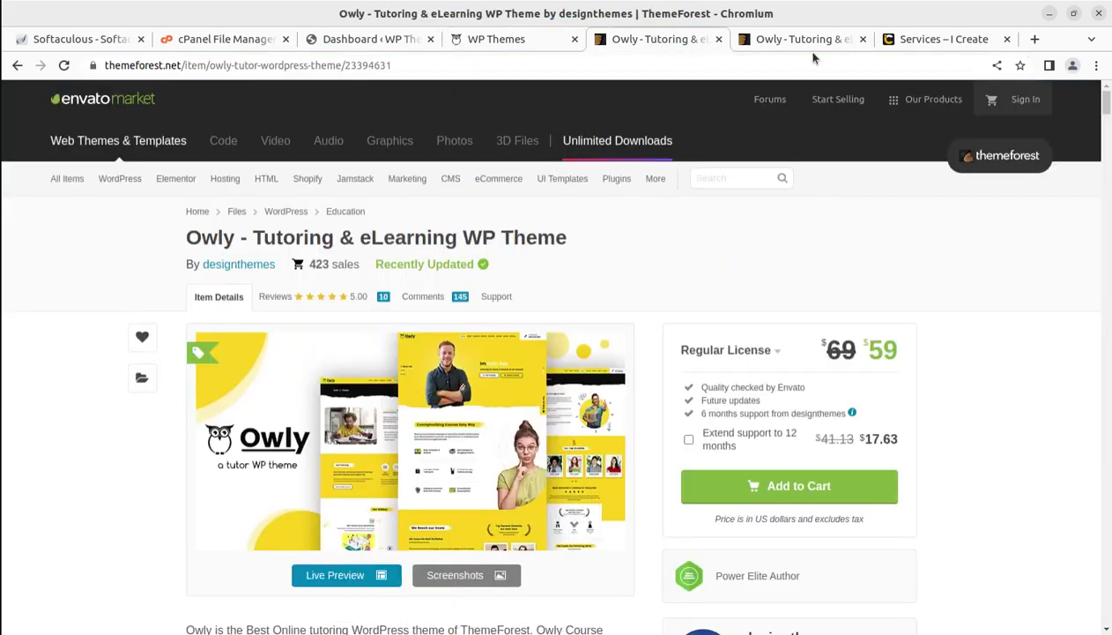
{"action": "left_click", "coordinate": [799, 39]}
{"action": "scroll", "coordinate": [449, 414], "scroll_direction": "up", "scroll_amount": 8}
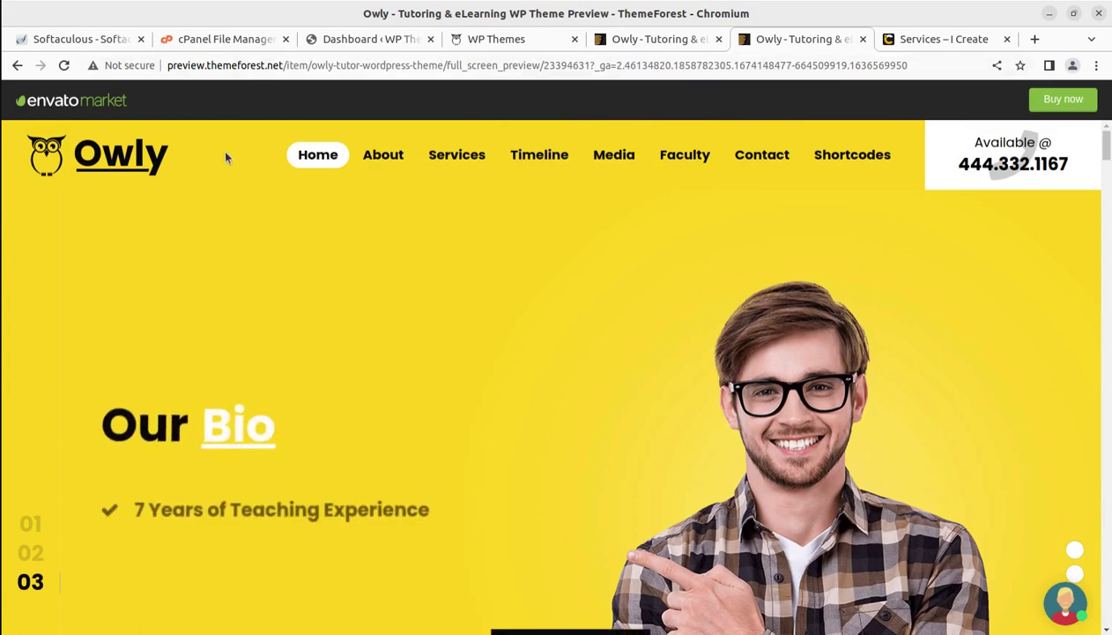
Go back to the WordPress admin and open the Unyson extensions page
{"action": "left_click", "coordinate": [231, 39]}
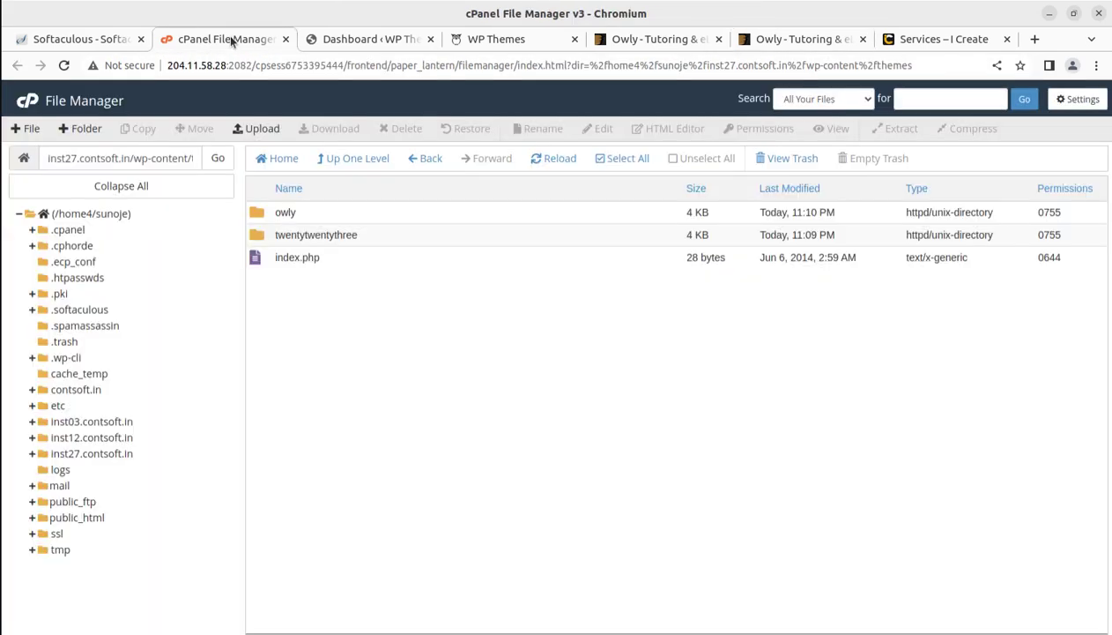
{"action": "left_click", "coordinate": [319, 40]}
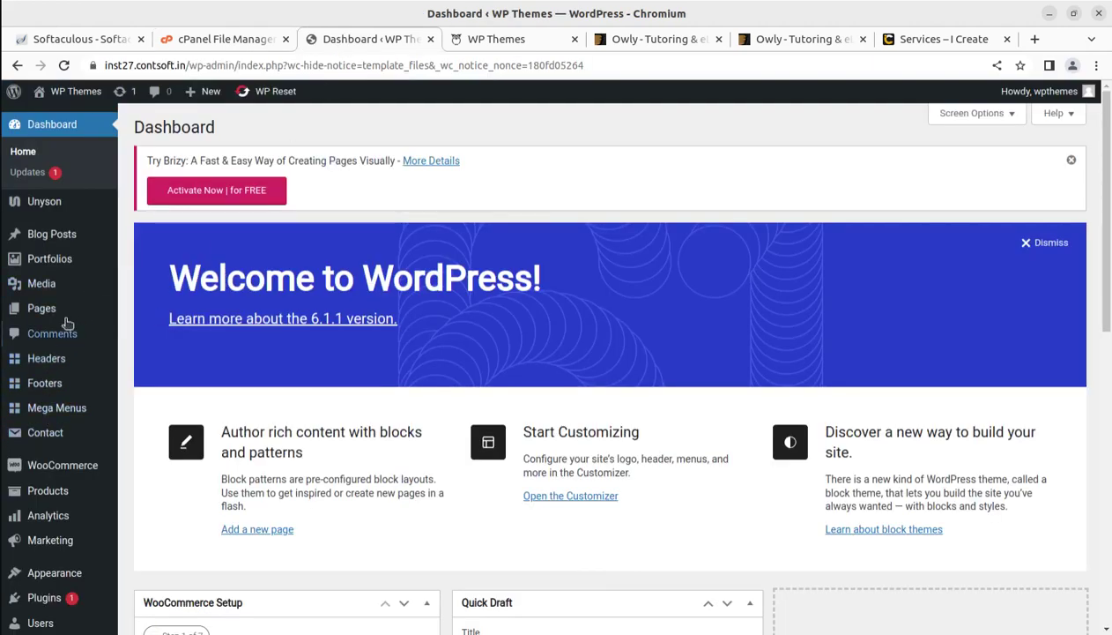
{"action": "mouse_move", "coordinate": [41, 208]}
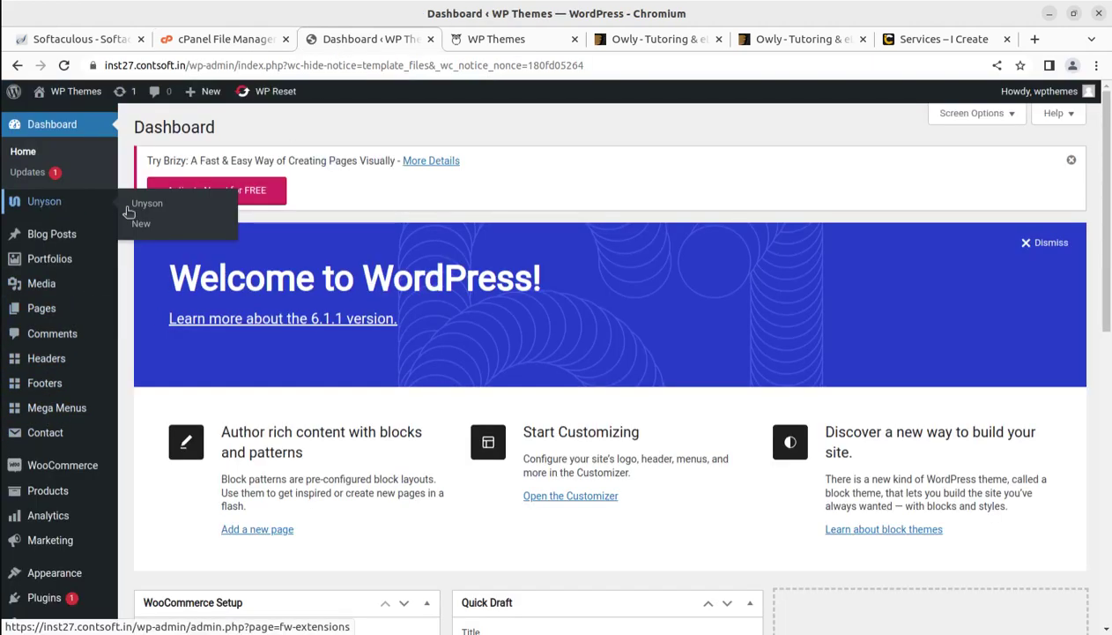
{"action": "scroll", "coordinate": [70, 393], "scroll_direction": "down", "scroll_amount": 2}
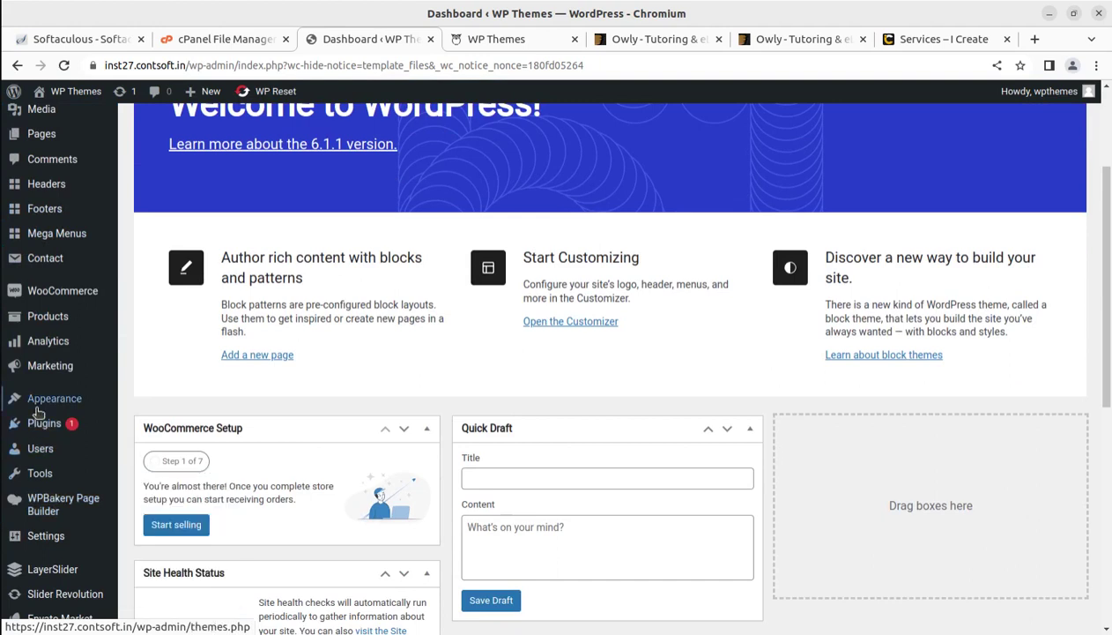
{"action": "mouse_move", "coordinate": [35, 400]}
{"action": "mouse_move", "coordinate": [50, 477]}
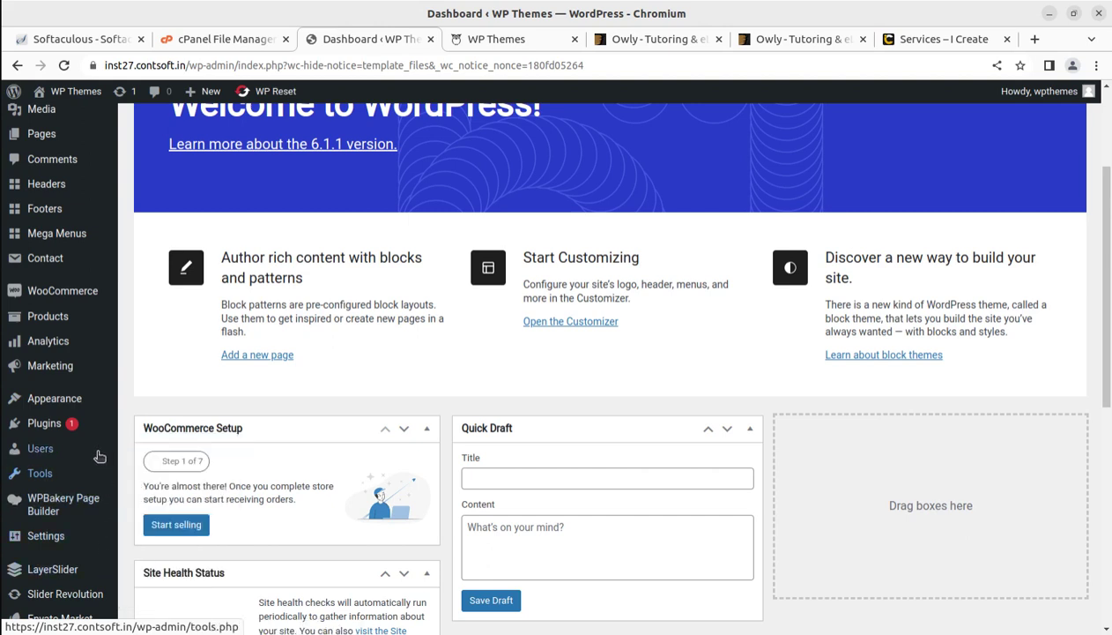
{"action": "scroll", "coordinate": [102, 459], "scroll_direction": "up", "scroll_amount": 3}
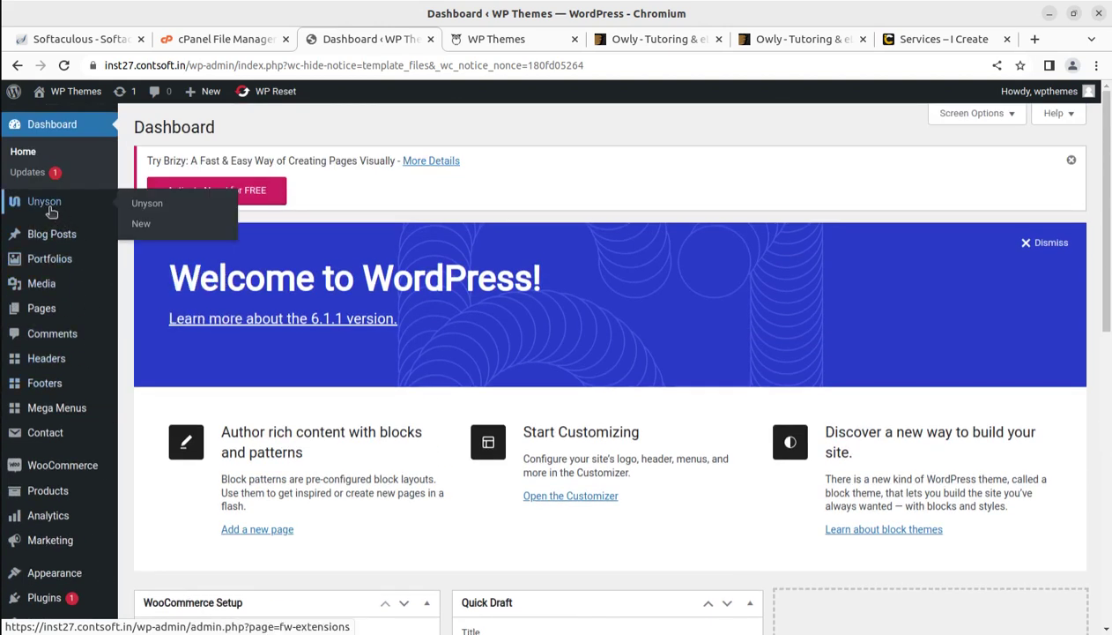
{"action": "left_click", "coordinate": [145, 212]}
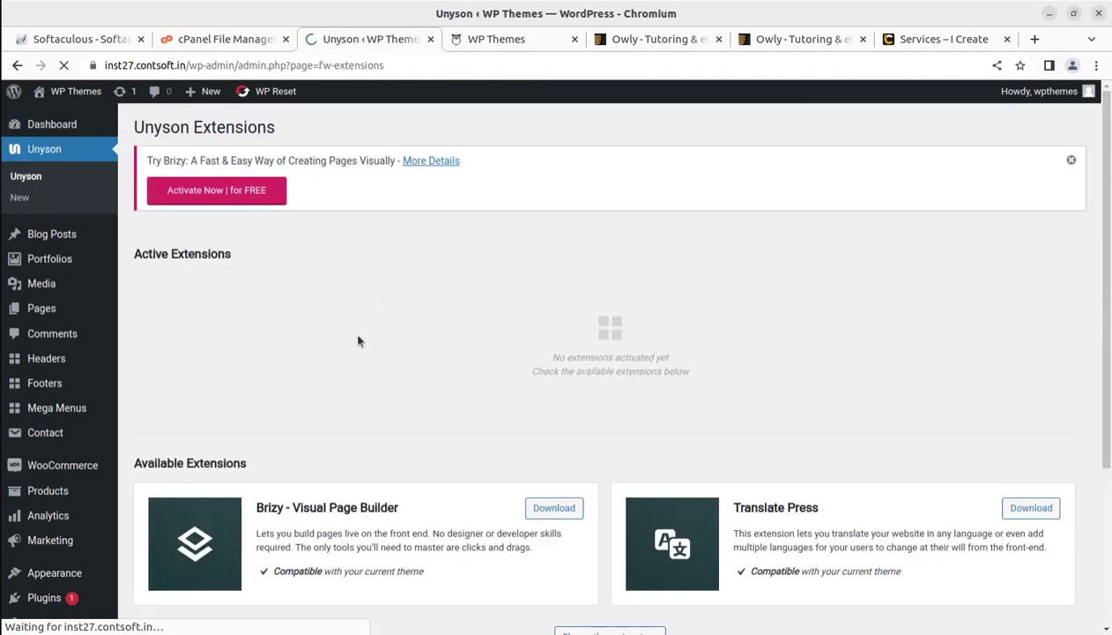
Show the other available Unyson extensions and download the Backup & Demo Content extension
{"action": "scroll", "coordinate": [353, 351], "scroll_direction": "down", "scroll_amount": 2}
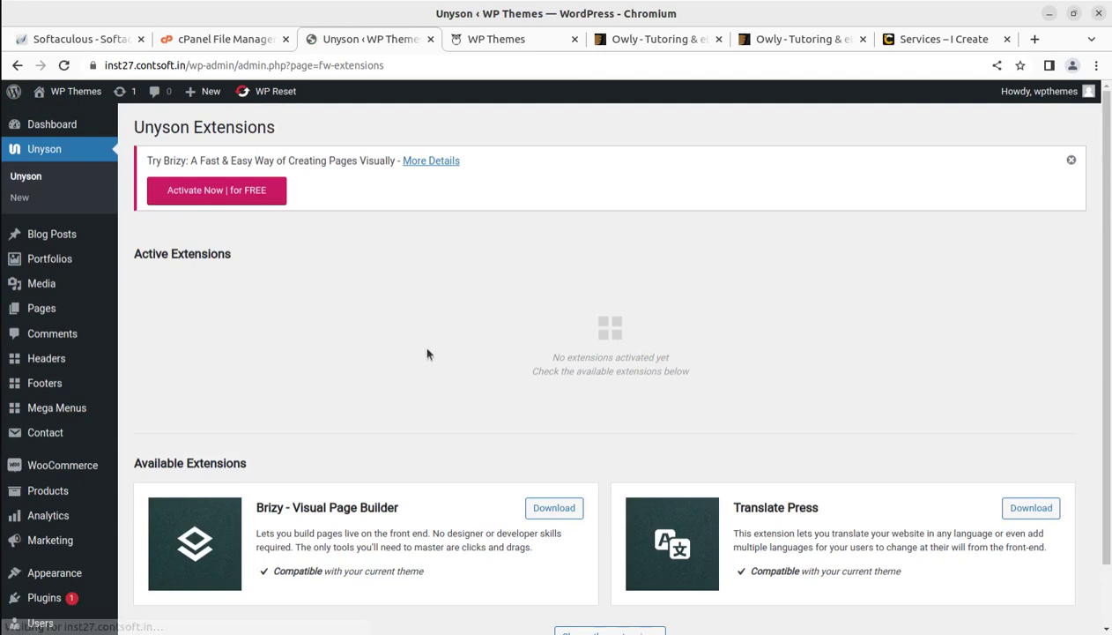
{"action": "scroll", "coordinate": [419, 353], "scroll_direction": "down", "scroll_amount": 2}
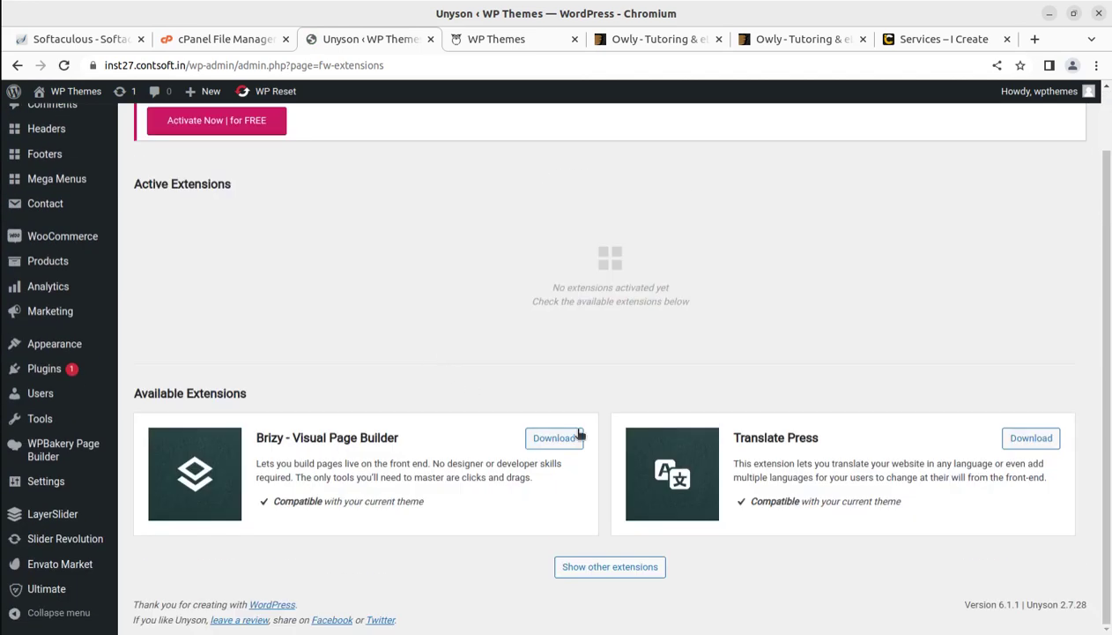
{"action": "left_click", "coordinate": [590, 569]}
{"action": "scroll", "coordinate": [601, 559], "scroll_direction": "down", "scroll_amount": 4}
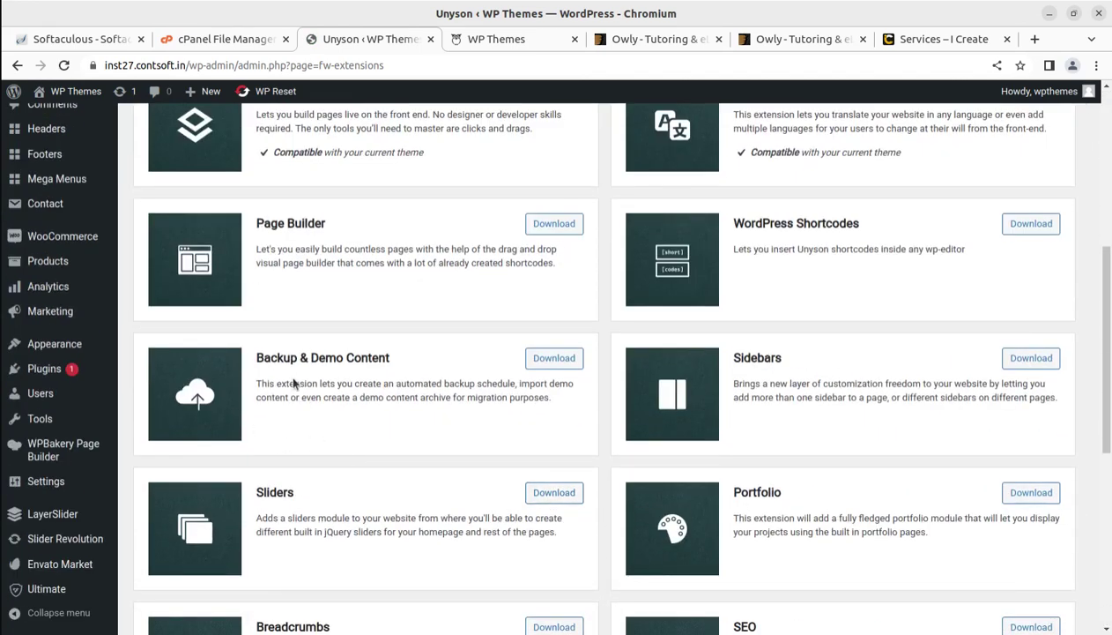
{"action": "left_click", "coordinate": [554, 361]}
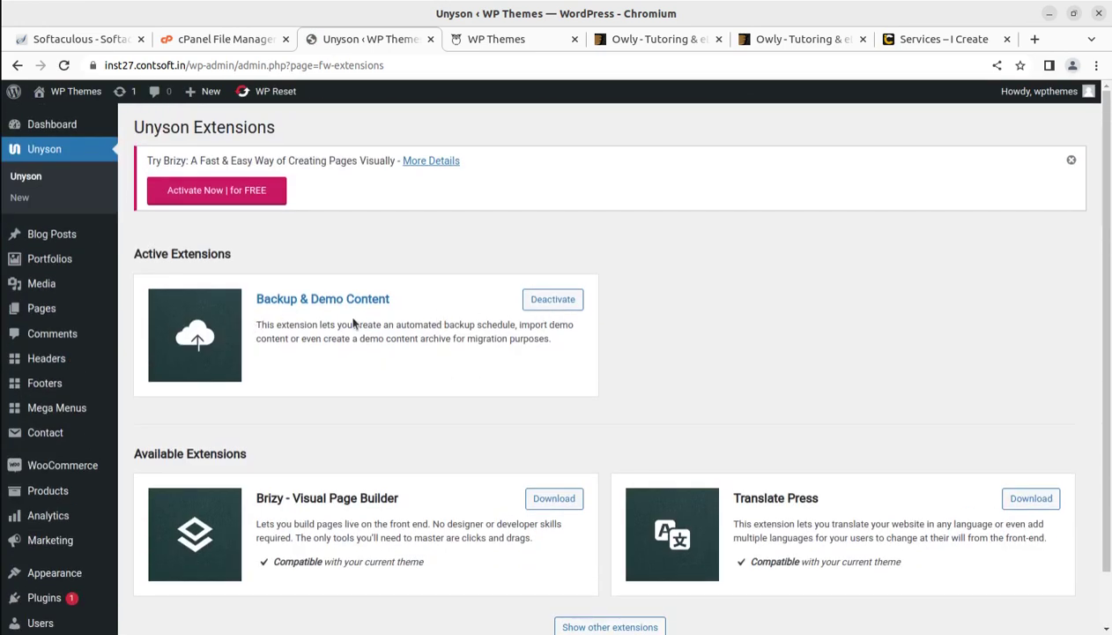
Open the Demo Content Install page among the WordPress tools
{"action": "scroll", "coordinate": [335, 318], "scroll_direction": "down", "scroll_amount": 1}
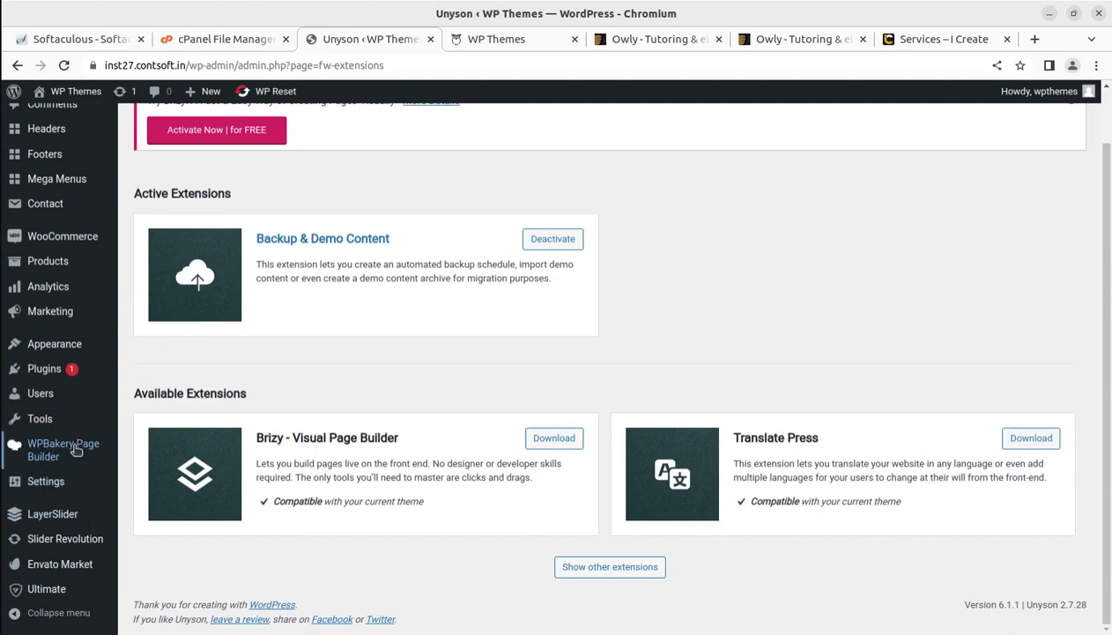
{"action": "mouse_move", "coordinate": [58, 425]}
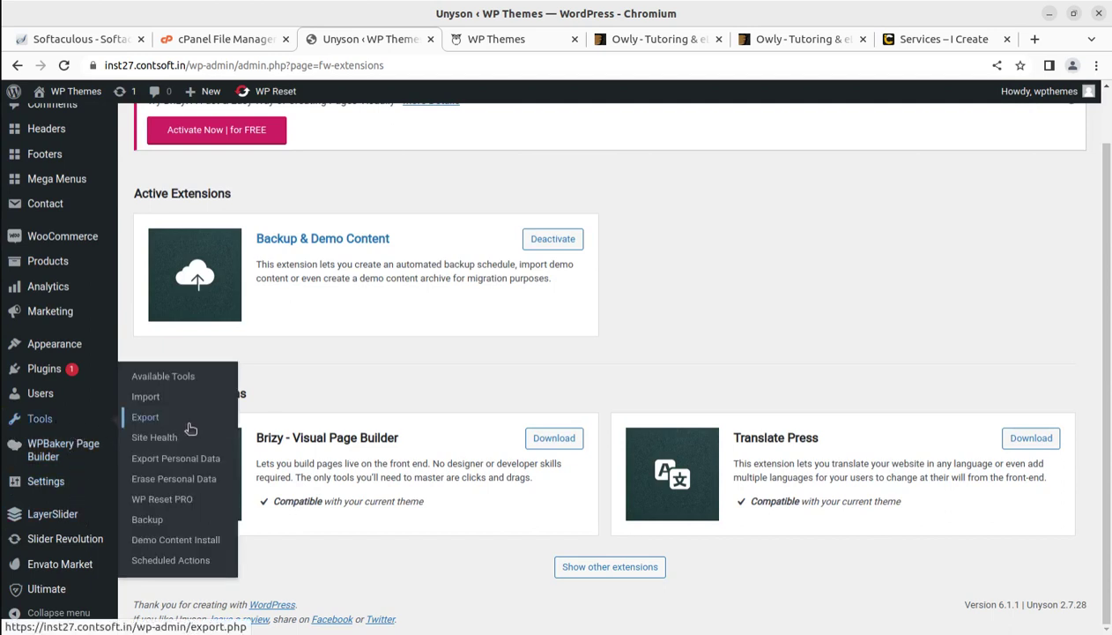
{"action": "left_click", "coordinate": [176, 541]}
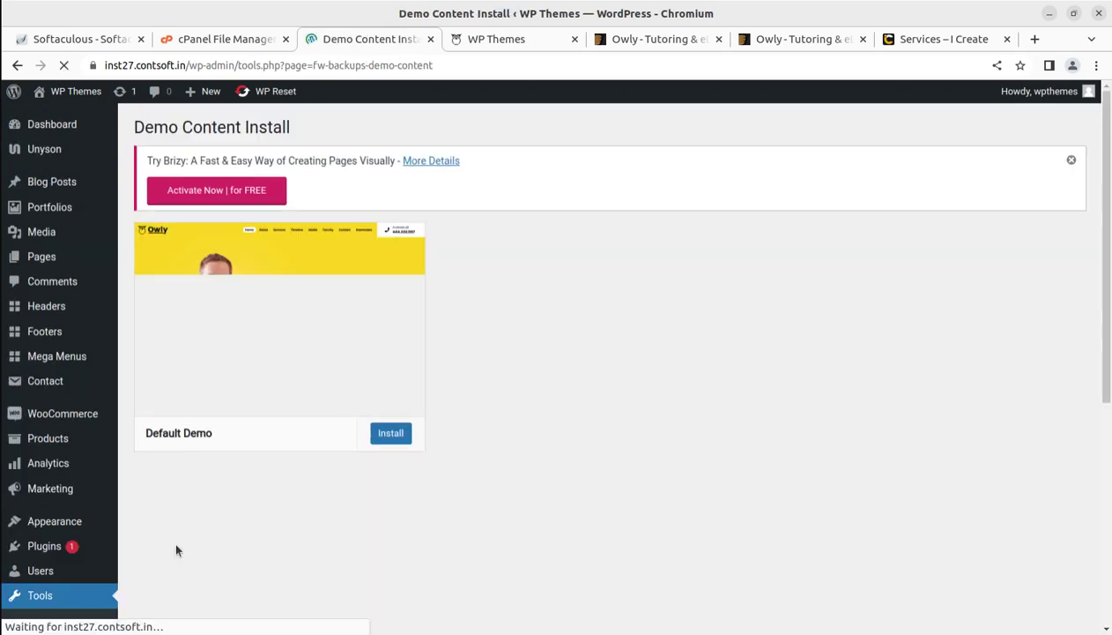
Install the Default Demo content and accept the replacement of the site's current content
{"action": "mouse_move", "coordinate": [284, 406]}
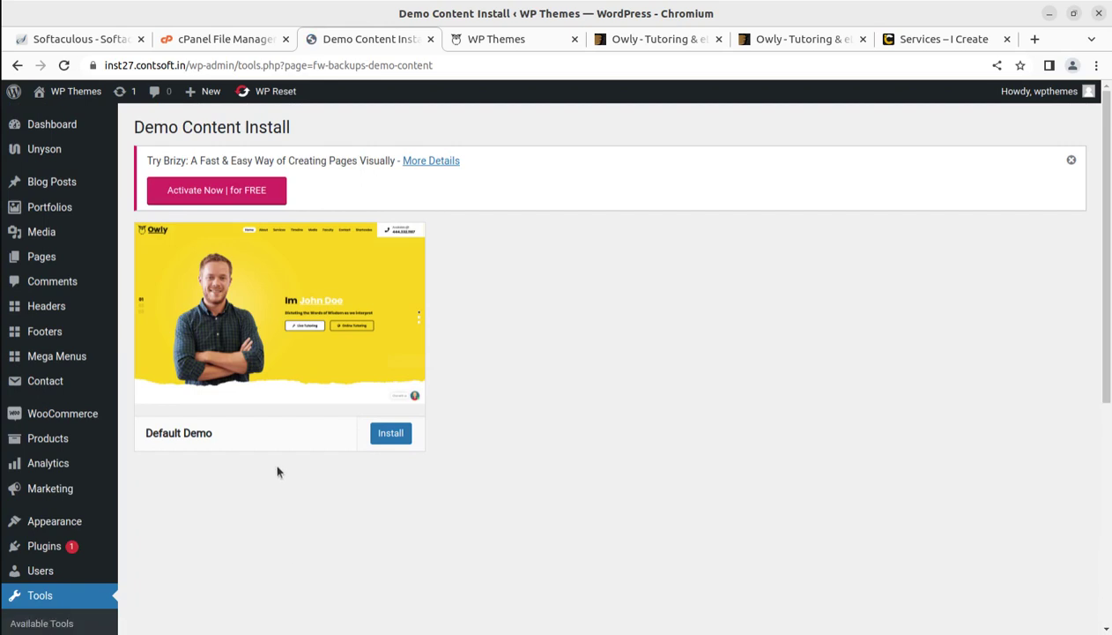
{"action": "mouse_move", "coordinate": [41, 150]}
{"action": "mouse_move", "coordinate": [242, 396]}
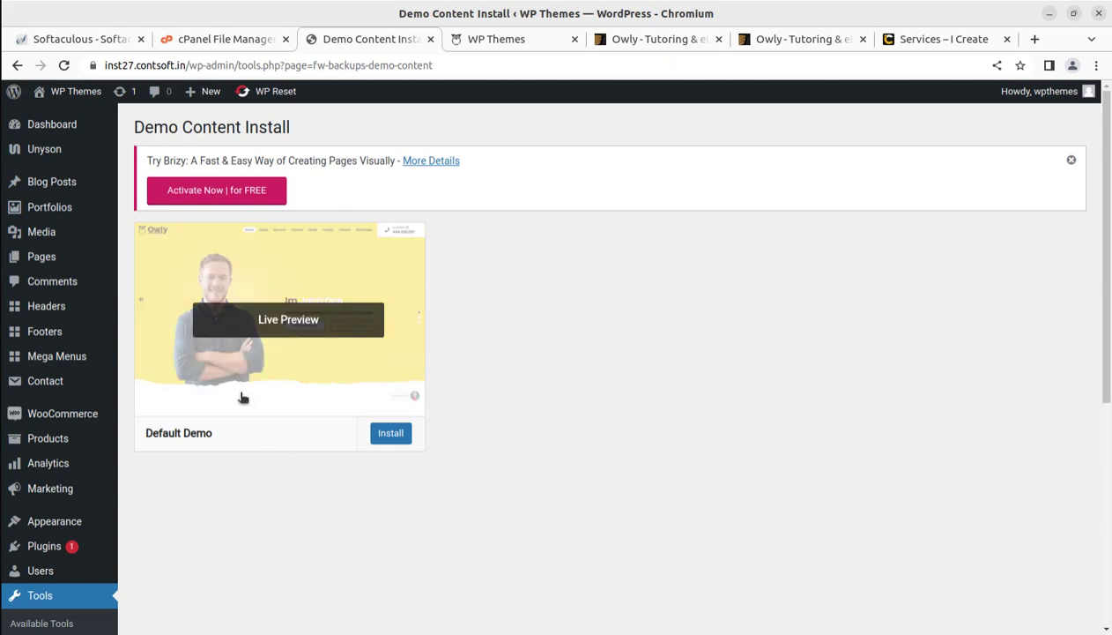
{"action": "left_click", "coordinate": [388, 438]}
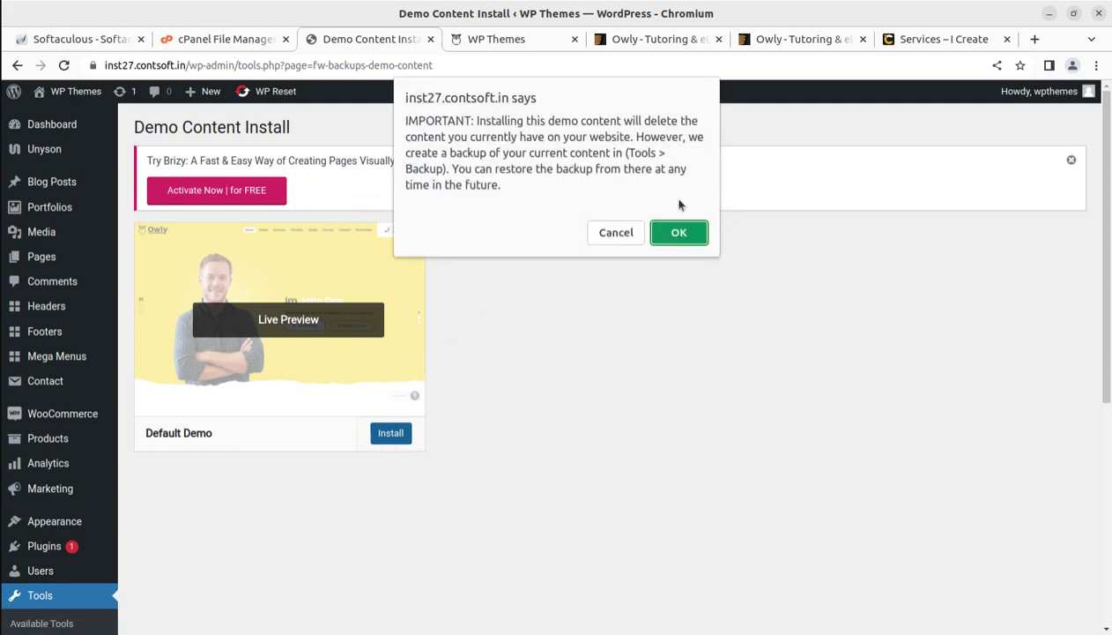
{"action": "left_click", "coordinate": [675, 234]}
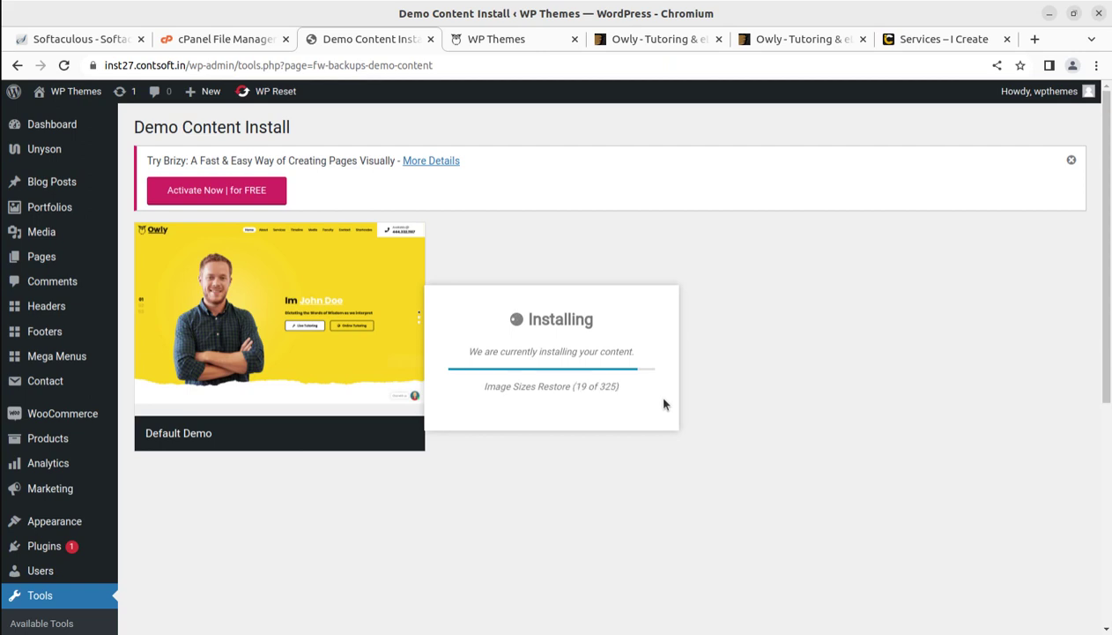
Switch to the Owly theme preview on ThemeForest and look through its About page
{"action": "left_click", "coordinate": [768, 47]}
{"action": "left_click", "coordinate": [397, 164]}
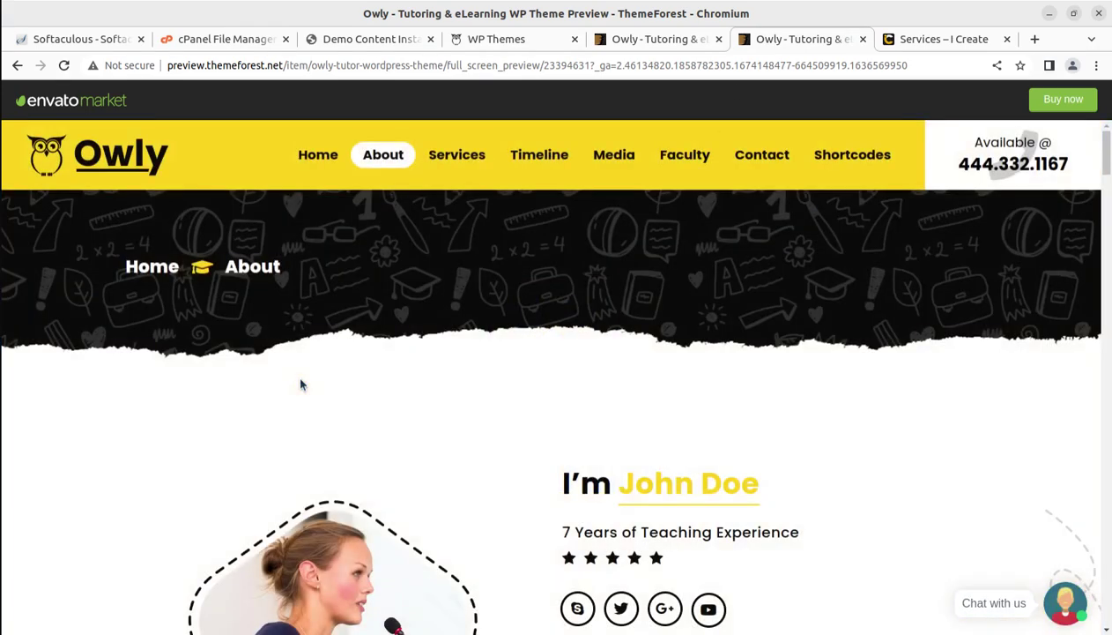
{"action": "scroll", "coordinate": [303, 388], "scroll_direction": "down", "scroll_amount": 4}
{"action": "scroll", "coordinate": [302, 388], "scroll_direction": "down", "scroll_amount": 1}
{"action": "scroll", "coordinate": [303, 388], "scroll_direction": "up", "scroll_amount": 5}
Open the Process page under Services in the theme preview and review it down to the footer
{"action": "mouse_move", "coordinate": [454, 167]}
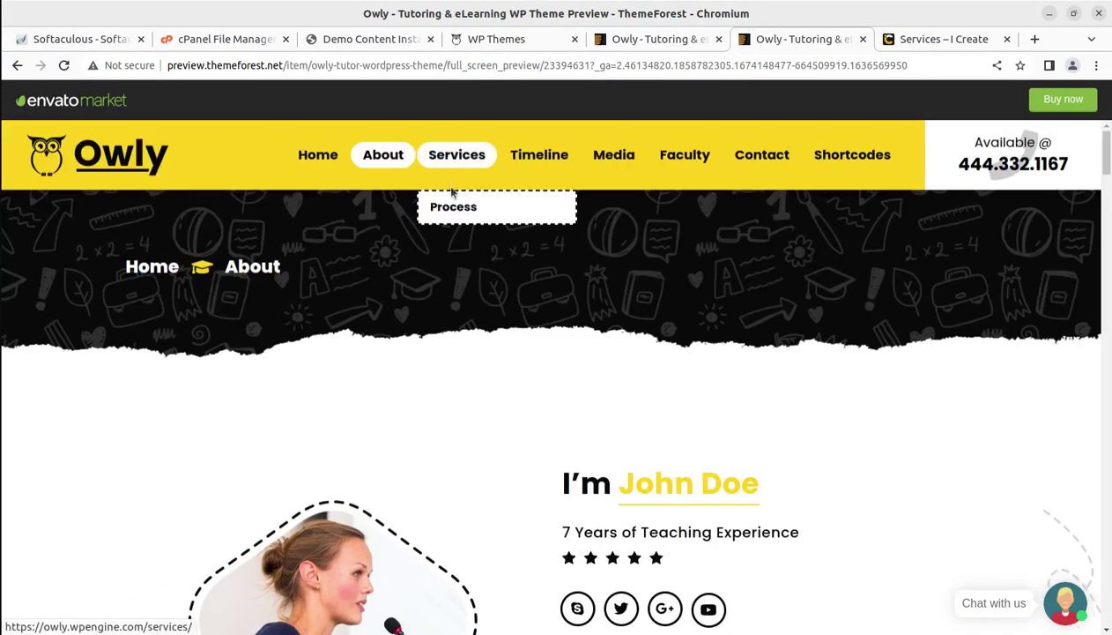
{"action": "left_click", "coordinate": [453, 207]}
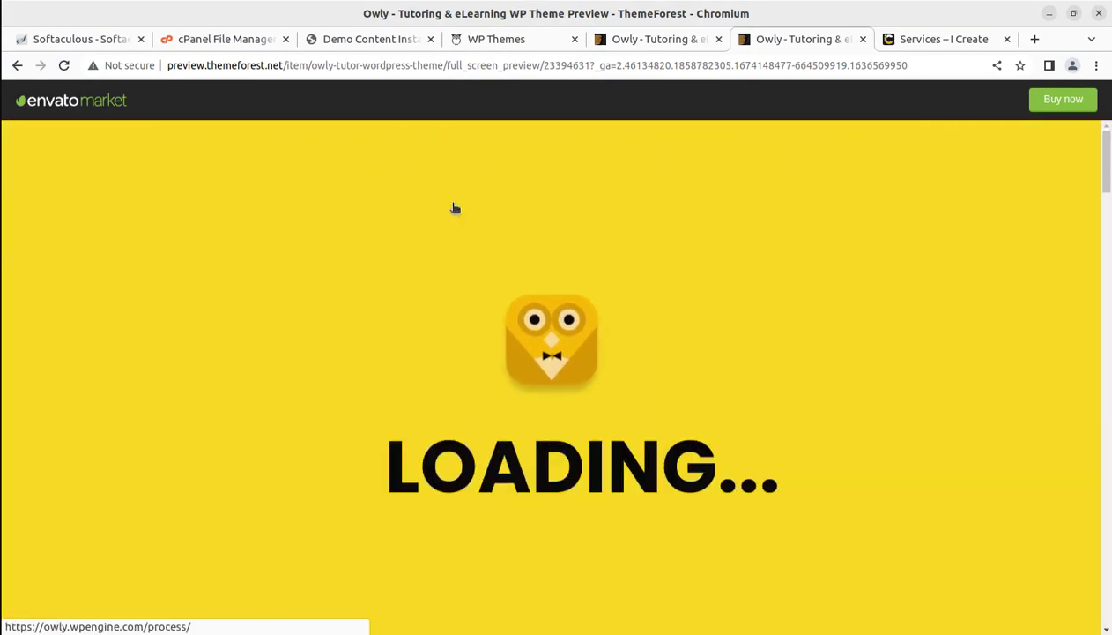
{"action": "scroll", "coordinate": [462, 472], "scroll_direction": "down", "scroll_amount": 5}
{"action": "scroll", "coordinate": [464, 473], "scroll_direction": "down", "scroll_amount": 10}
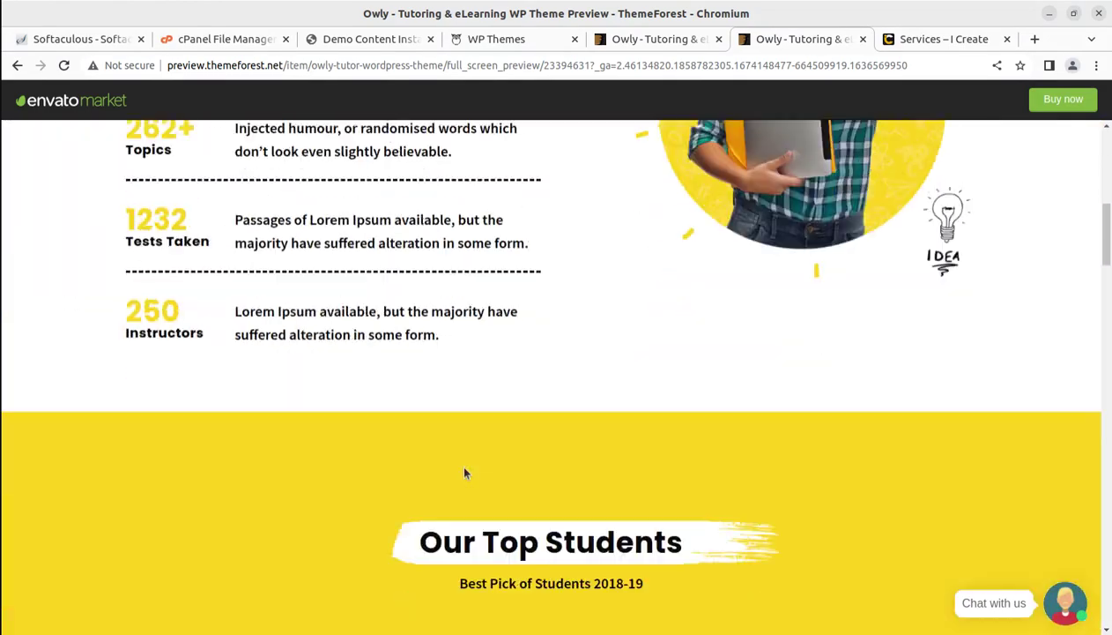
{"action": "scroll", "coordinate": [412, 427], "scroll_direction": "down", "scroll_amount": 10}
{"action": "scroll", "coordinate": [294, 405], "scroll_direction": "down", "scroll_amount": 10}
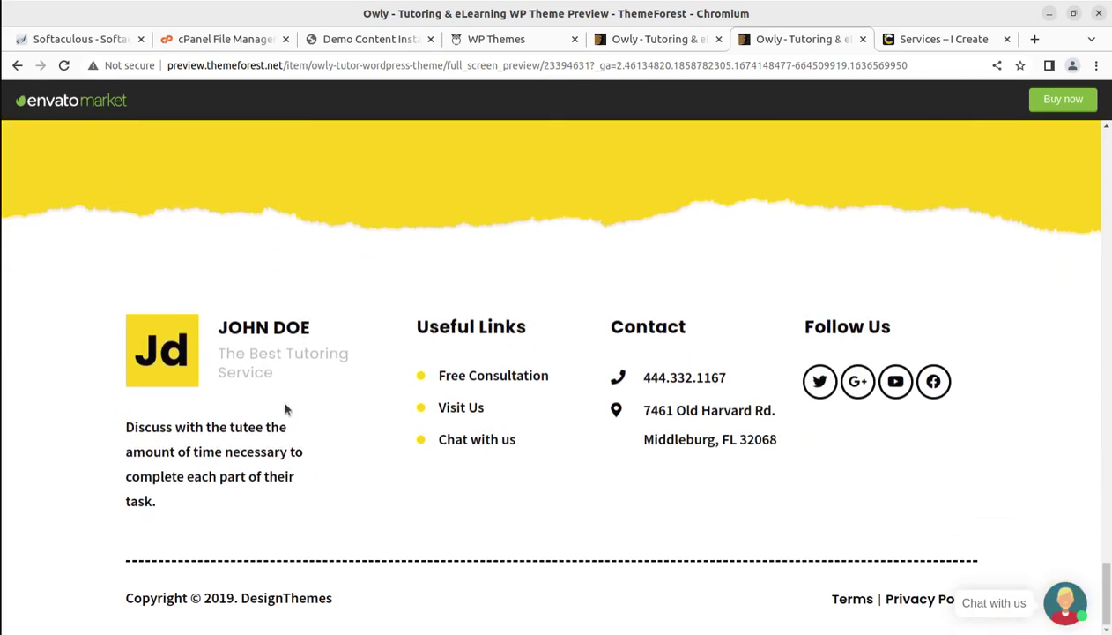
{"action": "scroll", "coordinate": [284, 408], "scroll_direction": "up", "scroll_amount": 15}
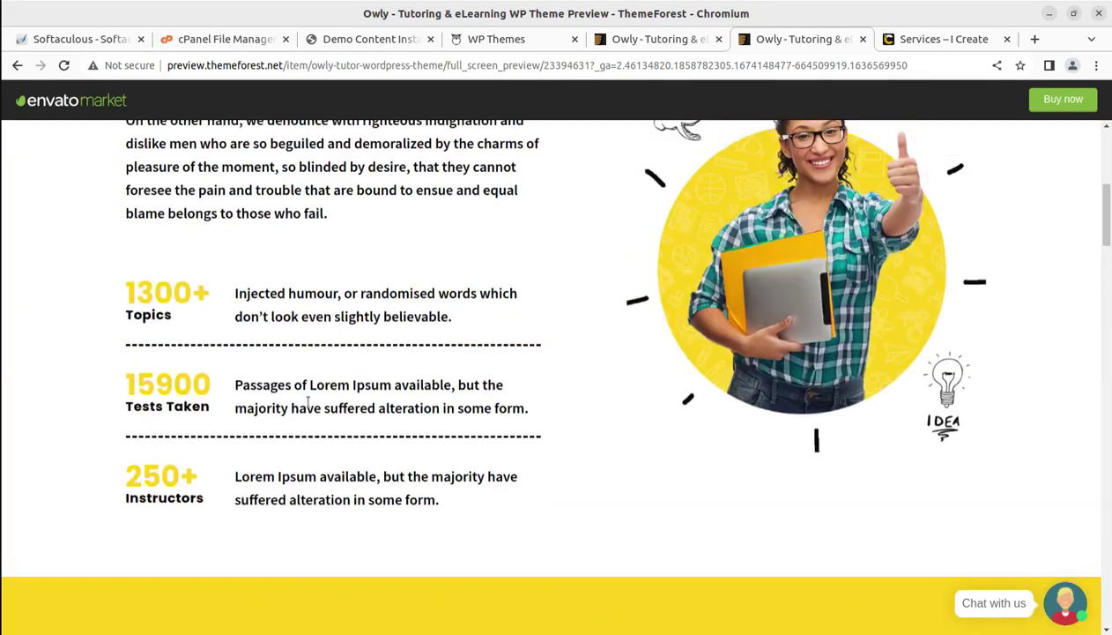
{"action": "scroll", "coordinate": [310, 411], "scroll_direction": "up", "scroll_amount": 5}
Open the preview's Timeline page and examine its Our Vision and Our Students content, Live Tutoring and history sections
{"action": "left_click", "coordinate": [538, 167]}
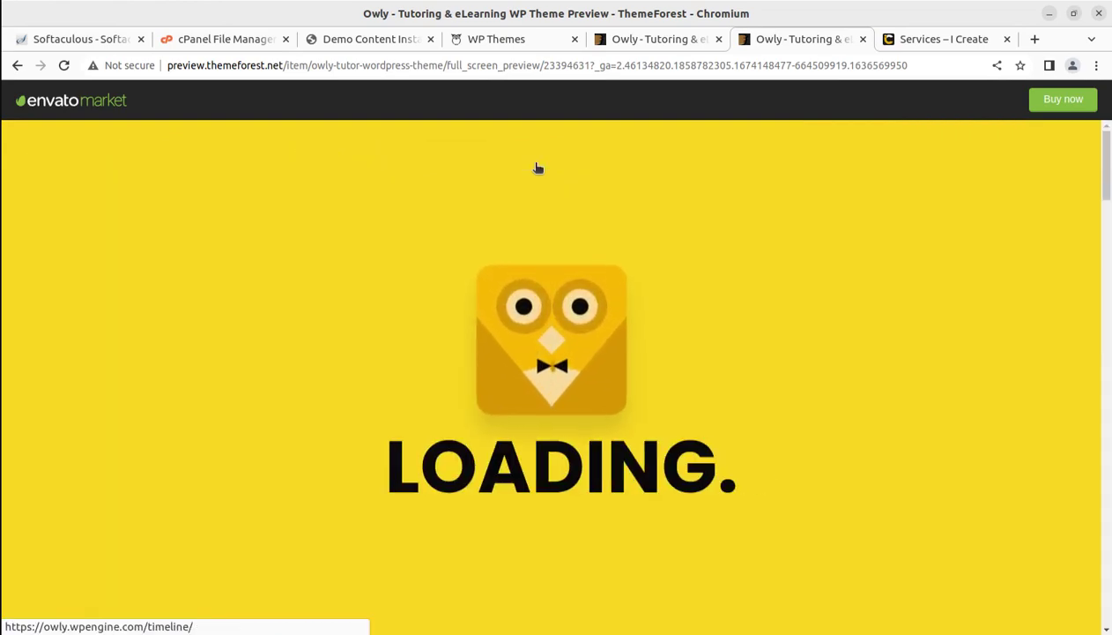
{"action": "scroll", "coordinate": [586, 313], "scroll_direction": "down", "scroll_amount": 3}
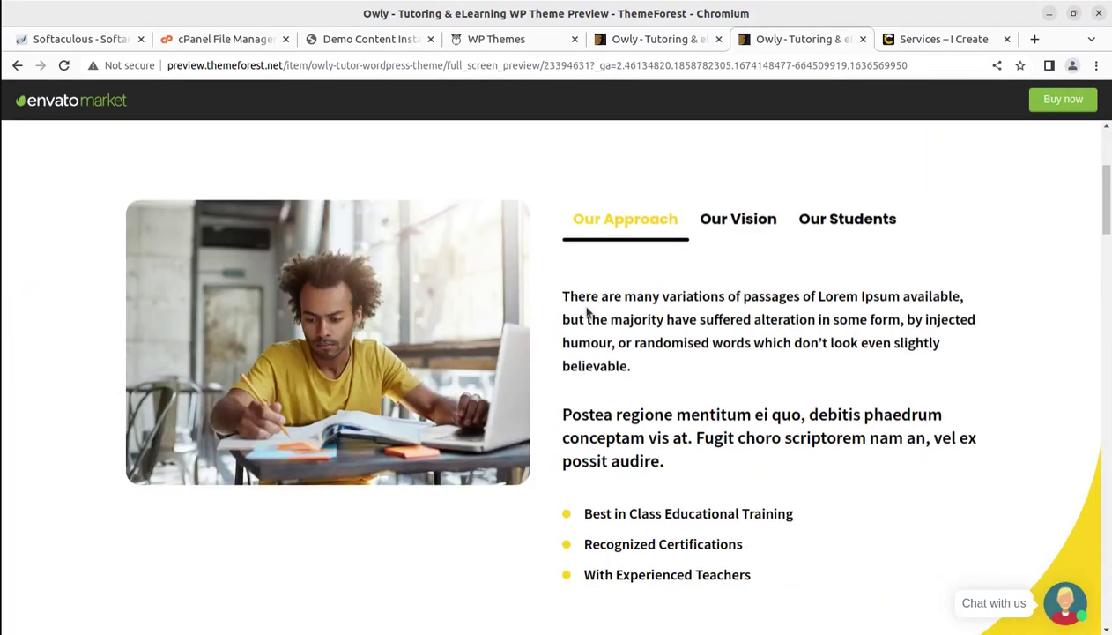
{"action": "left_click", "coordinate": [763, 221]}
{"action": "left_click", "coordinate": [850, 224]}
{"action": "scroll", "coordinate": [837, 245], "scroll_direction": "down", "scroll_amount": 5}
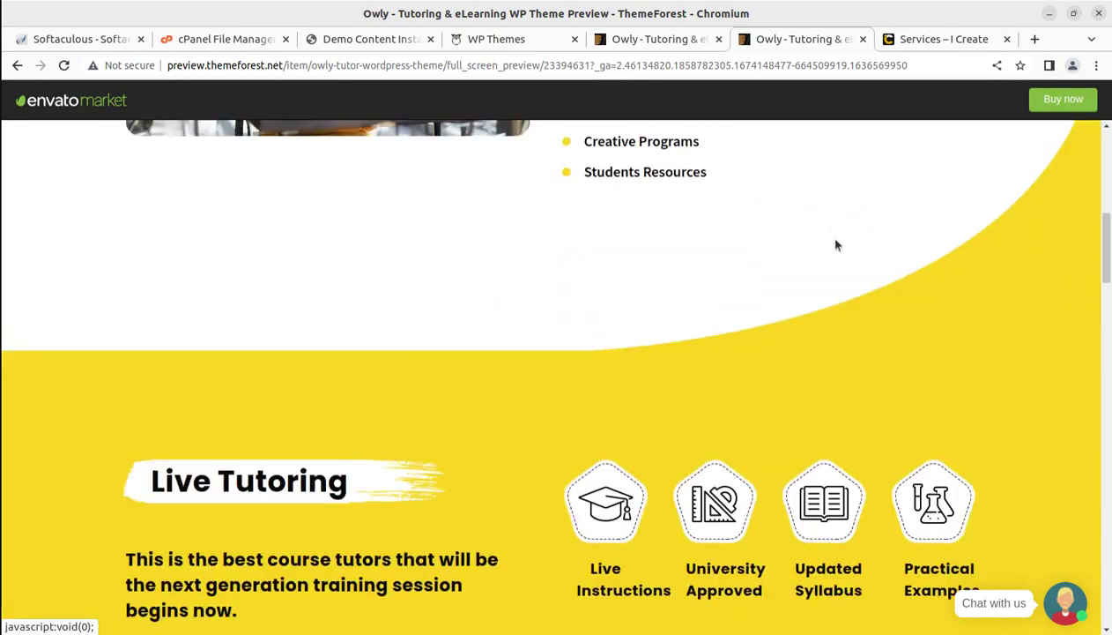
{"action": "scroll", "coordinate": [838, 245], "scroll_direction": "down", "scroll_amount": 4}
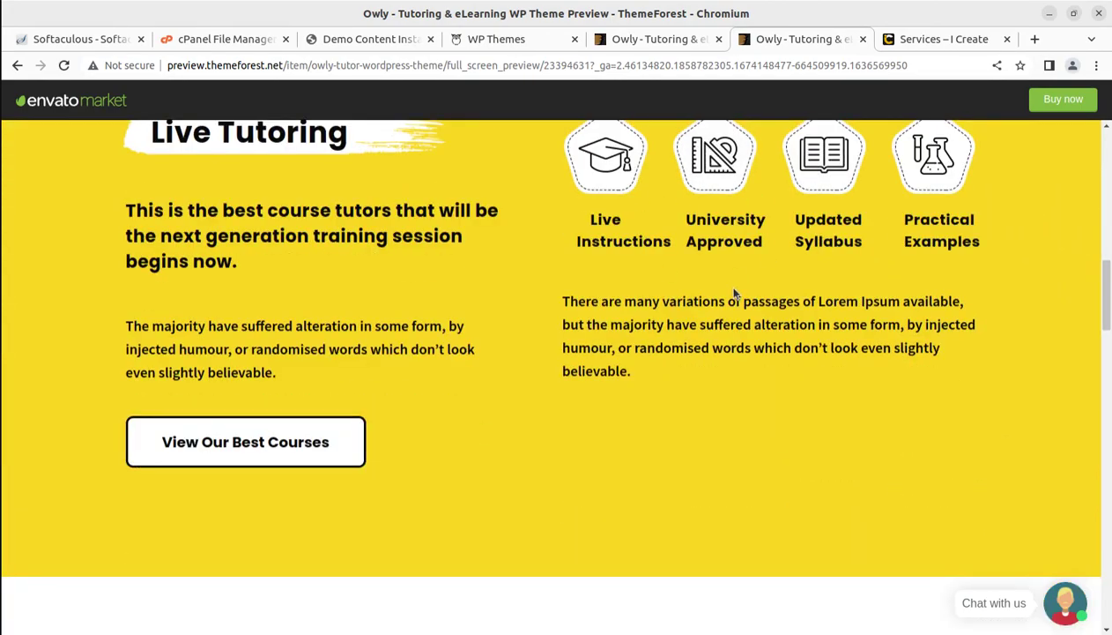
{"action": "scroll", "coordinate": [731, 293], "scroll_direction": "down", "scroll_amount": 8}
{"action": "scroll", "coordinate": [730, 291], "scroll_direction": "up", "scroll_amount": 6}
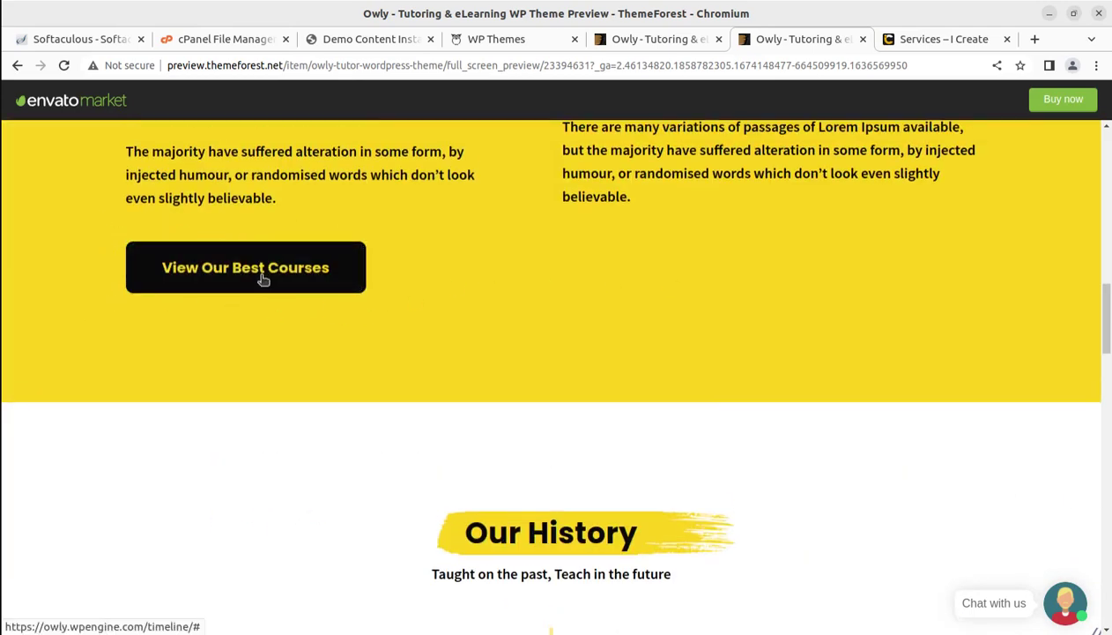
{"action": "scroll", "coordinate": [474, 337], "scroll_direction": "up", "scroll_amount": 6}
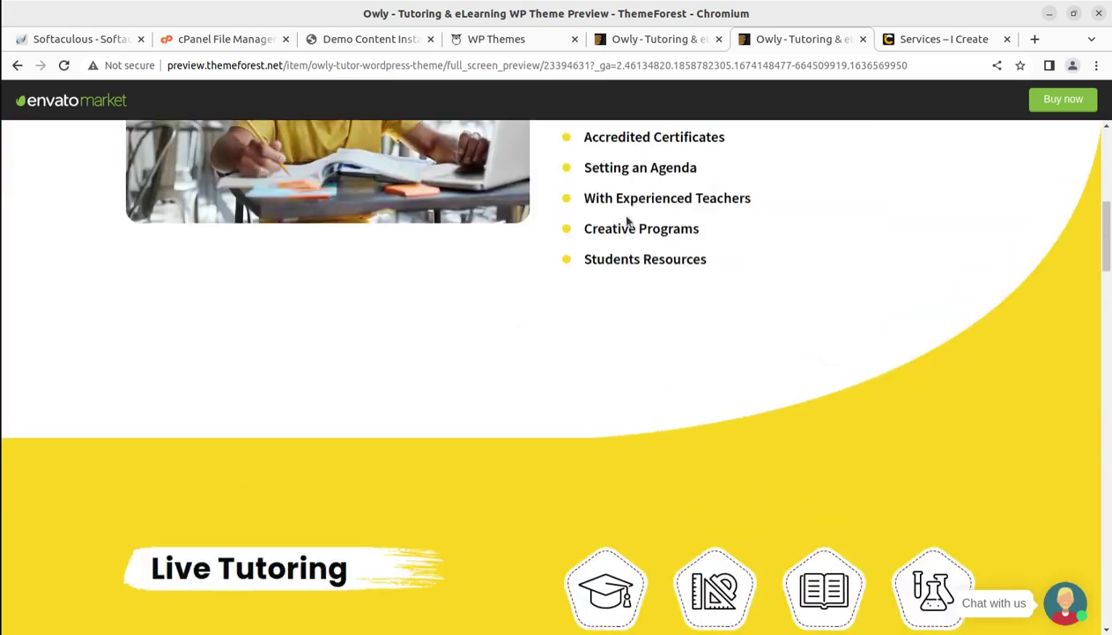
{"action": "scroll", "coordinate": [628, 222], "scroll_direction": "up", "scroll_amount": 5}
View the Media submenu entries, and open the Faculty page to examine its tutor, team and skills sections
{"action": "mouse_move", "coordinate": [621, 159]}
{"action": "mouse_move", "coordinate": [611, 202]}
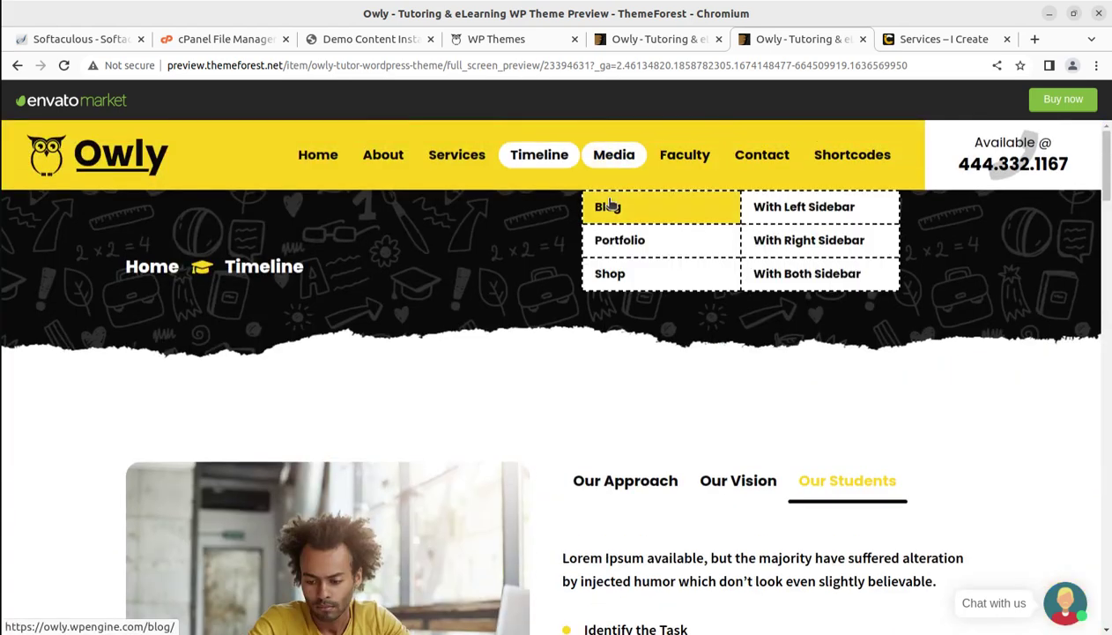
{"action": "left_click", "coordinate": [686, 161]}
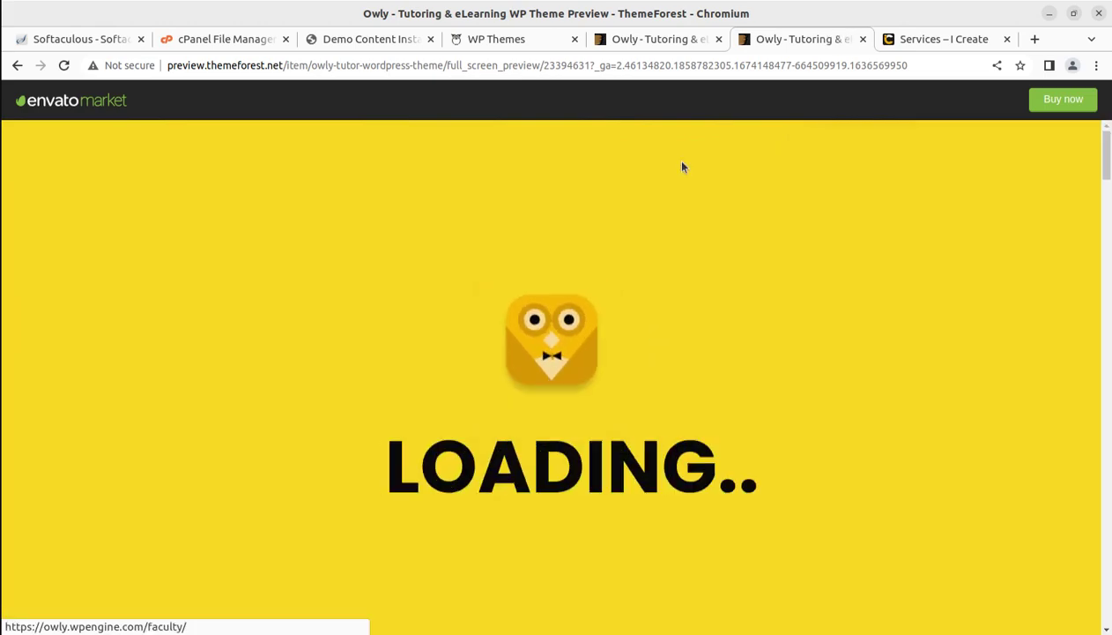
{"action": "scroll", "coordinate": [602, 248], "scroll_direction": "down", "scroll_amount": 6}
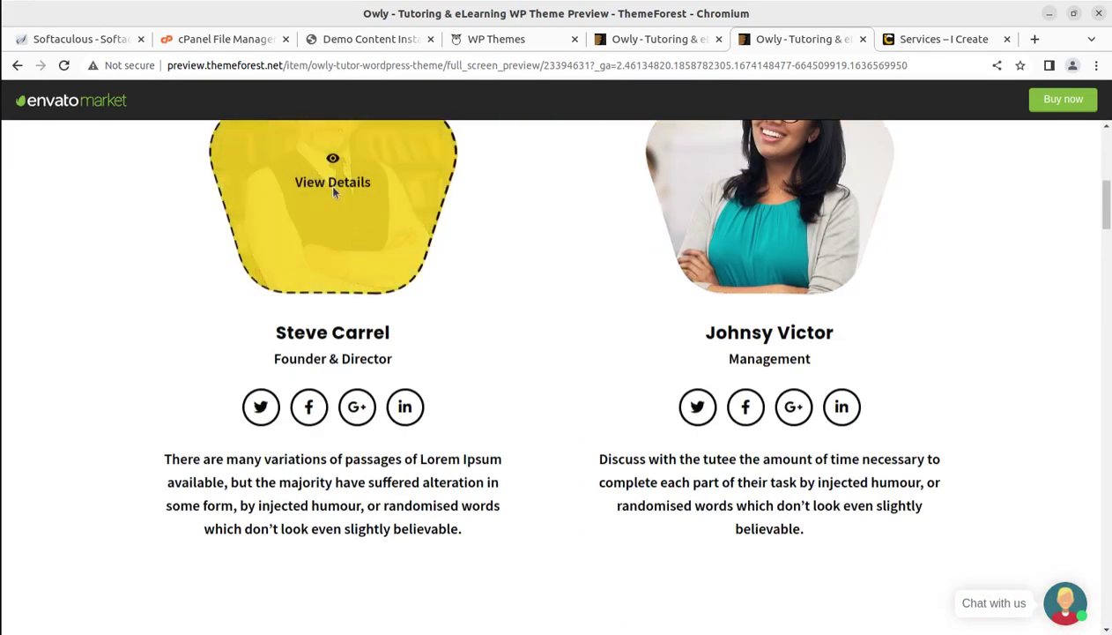
{"action": "scroll", "coordinate": [770, 359], "scroll_direction": "down", "scroll_amount": 7}
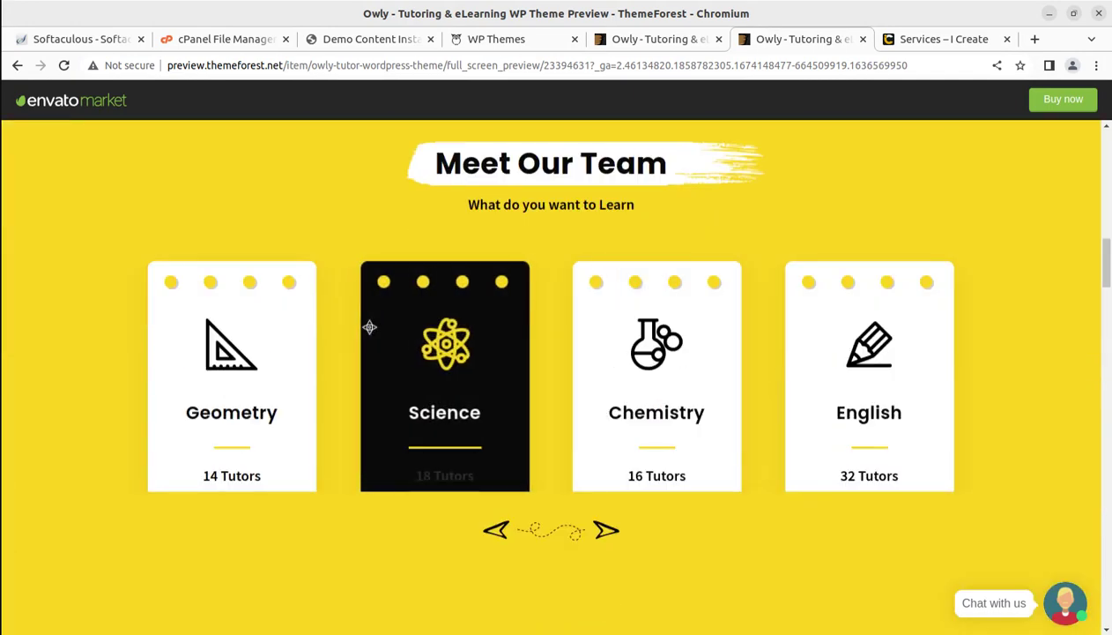
{"action": "scroll", "coordinate": [369, 327], "scroll_direction": "down", "scroll_amount": 4}
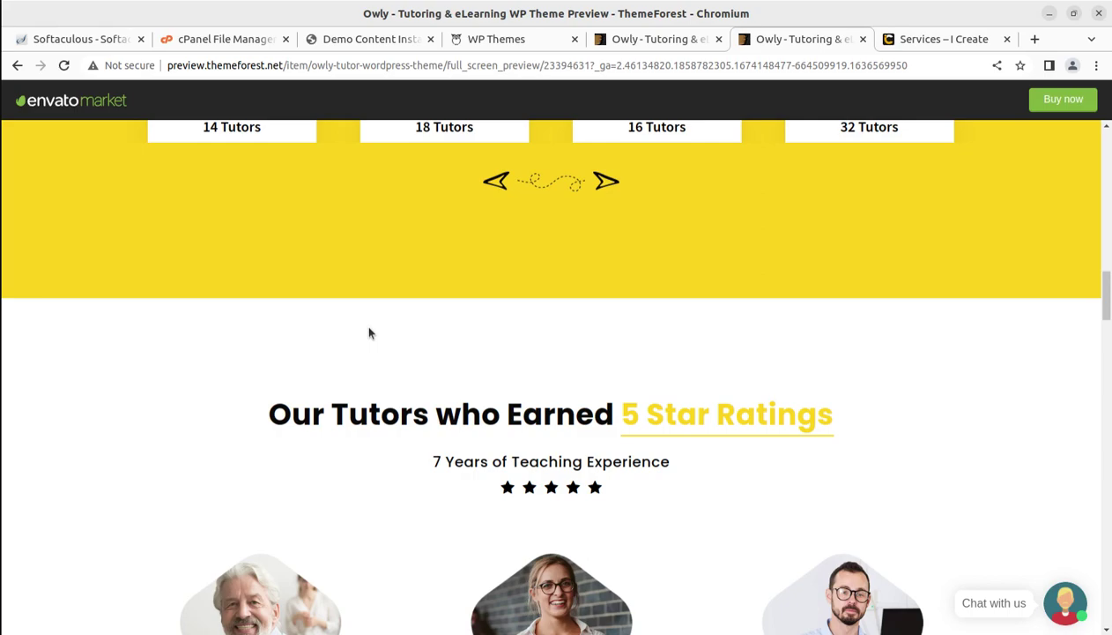
{"action": "scroll", "coordinate": [369, 332], "scroll_direction": "down", "scroll_amount": 12}
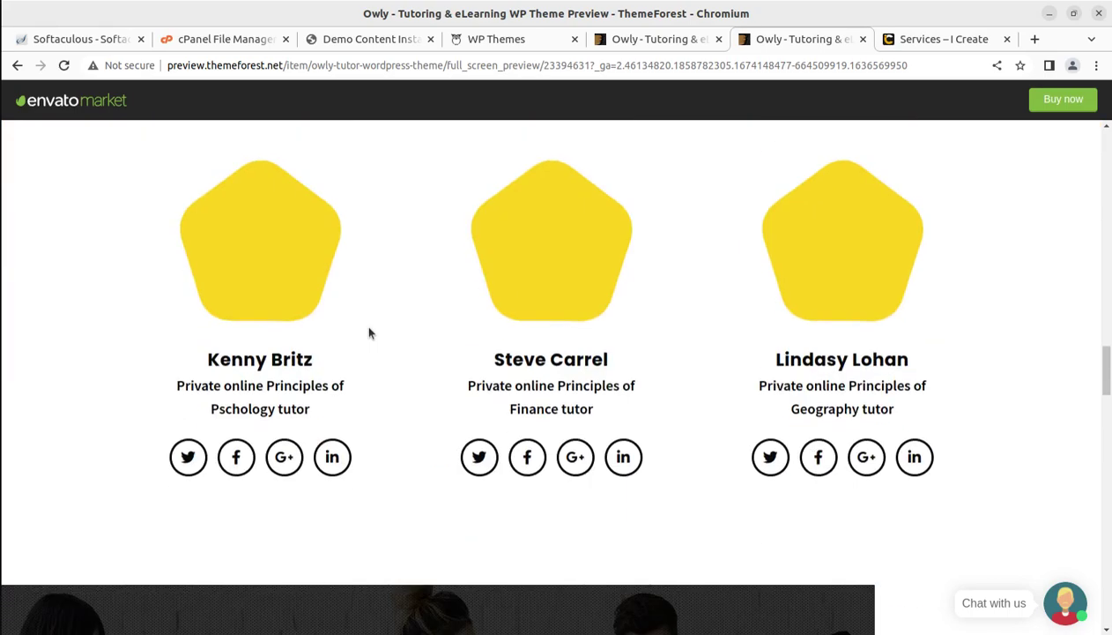
{"action": "scroll", "coordinate": [369, 332], "scroll_direction": "down", "scroll_amount": 5}
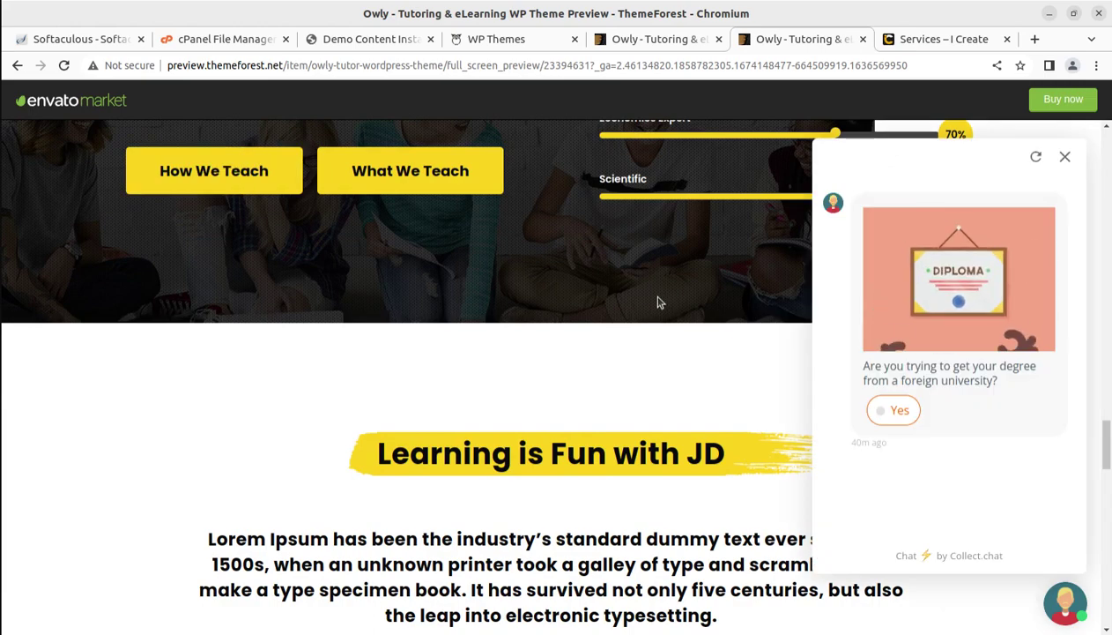
{"action": "scroll", "coordinate": [582, 310], "scroll_direction": "down", "scroll_amount": 5}
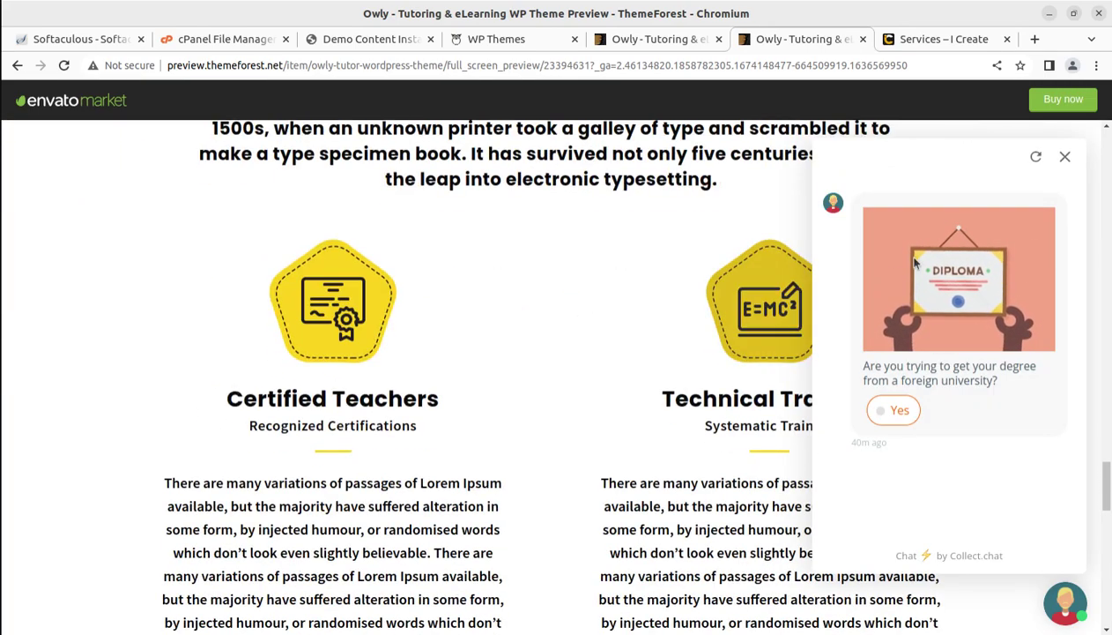
Close the chat pop-up and view the rest of the Faculty page down to its footer
{"action": "left_click", "coordinate": [1063, 158]}
{"action": "scroll", "coordinate": [541, 385], "scroll_direction": "down", "scroll_amount": 10}
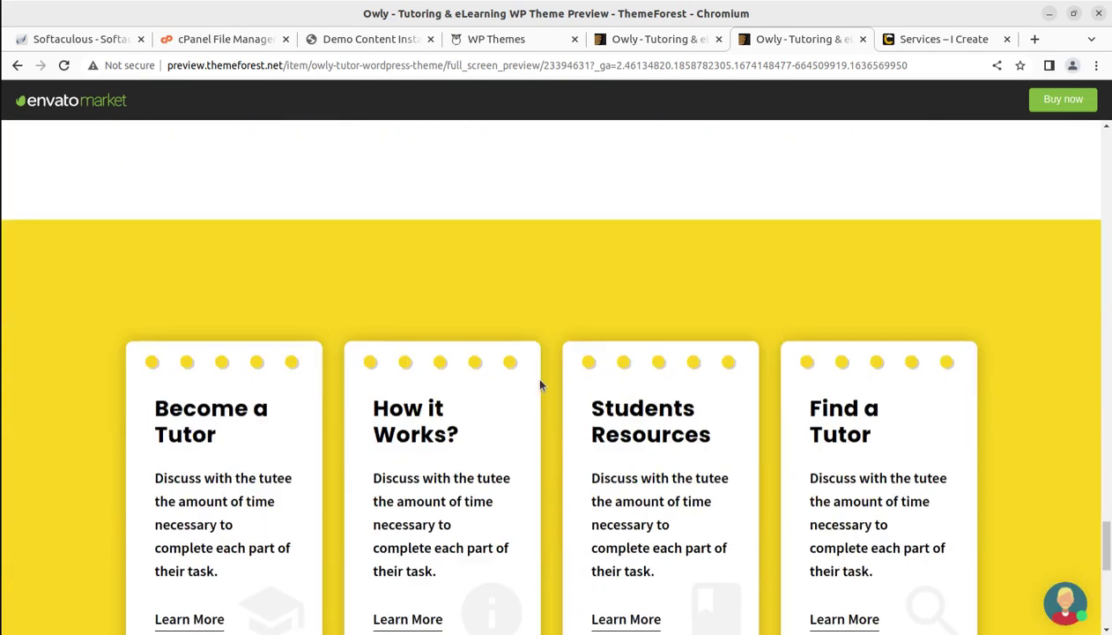
{"action": "scroll", "coordinate": [541, 385], "scroll_direction": "down", "scroll_amount": 2}
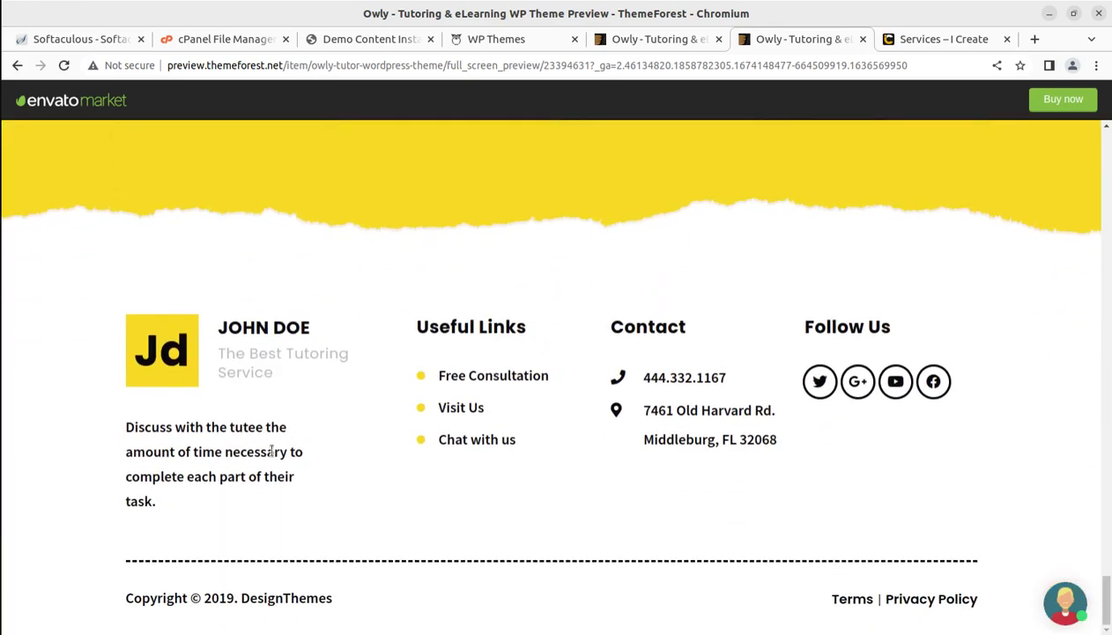
{"action": "scroll", "coordinate": [483, 449], "scroll_direction": "up", "scroll_amount": 10}
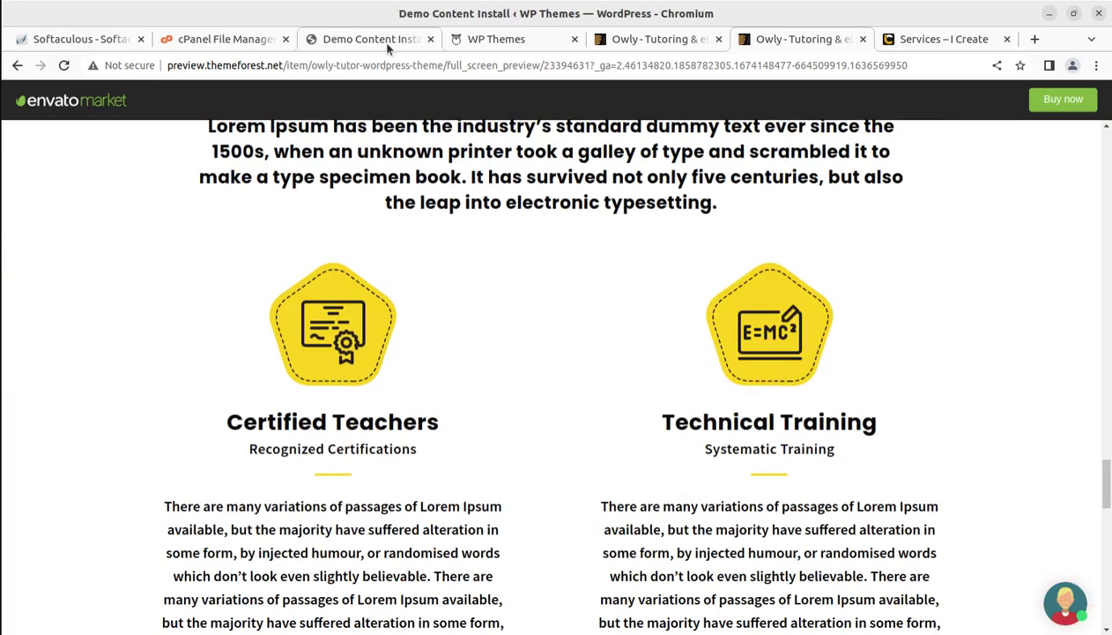
Check the progress of the demo content installation in WordPress and return to the beginning of the preview's Faculty page
{"action": "left_click", "coordinate": [361, 38]}
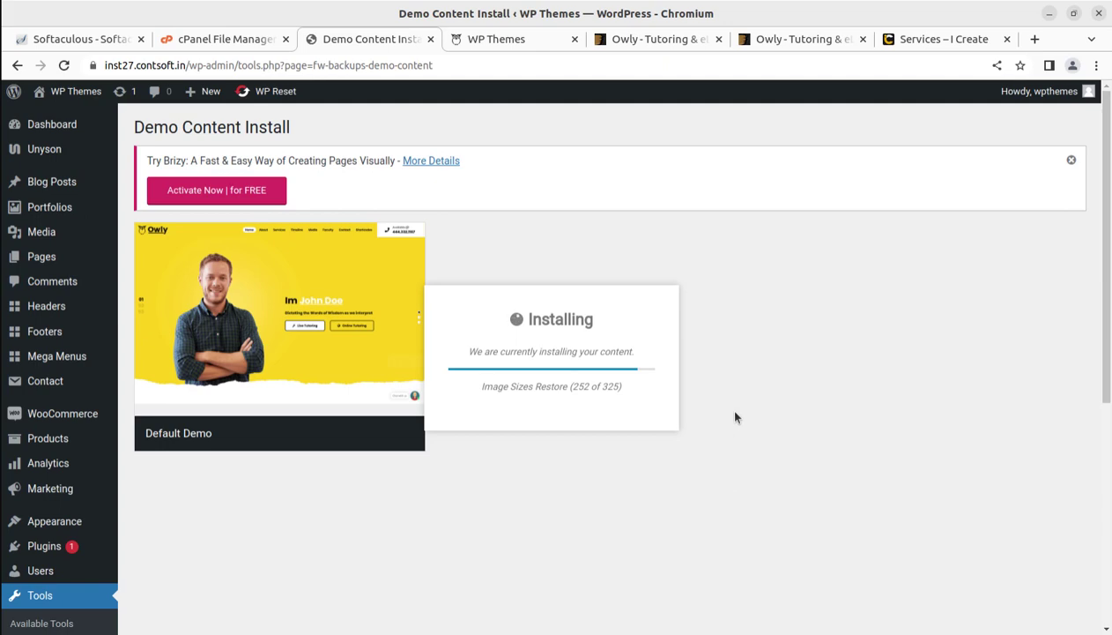
{"action": "left_click", "coordinate": [767, 39]}
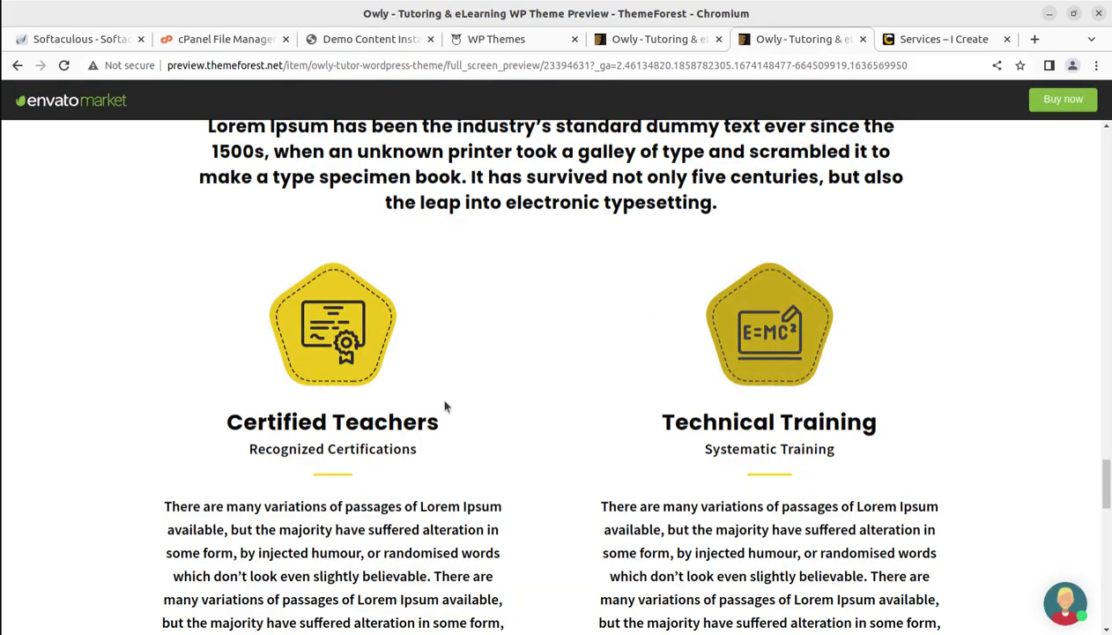
{"action": "scroll", "coordinate": [411, 410], "scroll_direction": "down", "scroll_amount": 10}
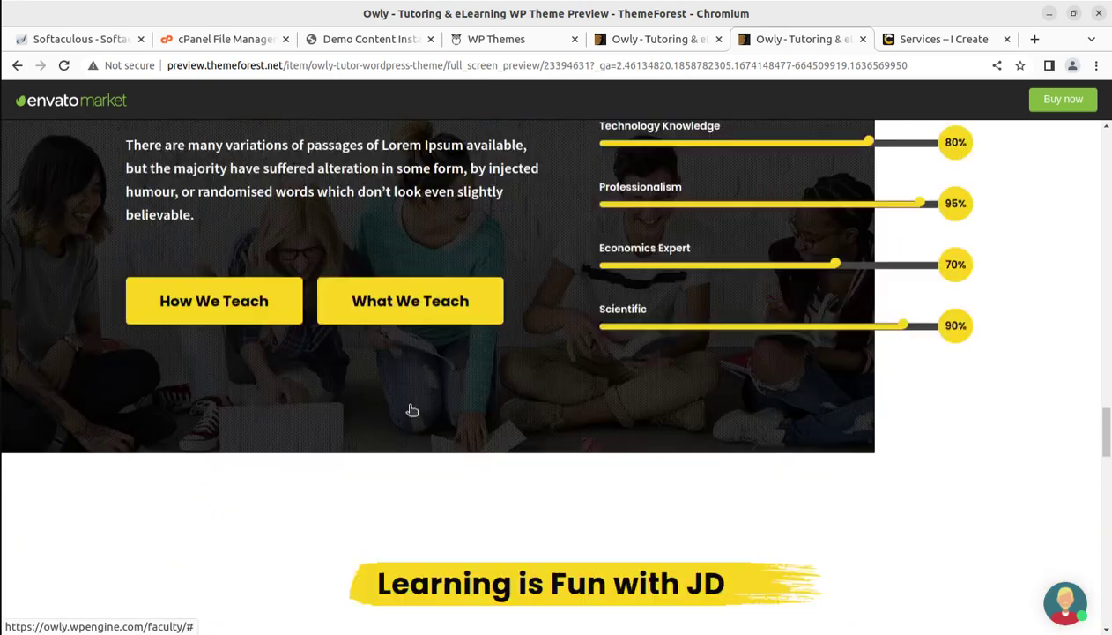
{"action": "scroll", "coordinate": [412, 409], "scroll_direction": "up", "scroll_amount": 15}
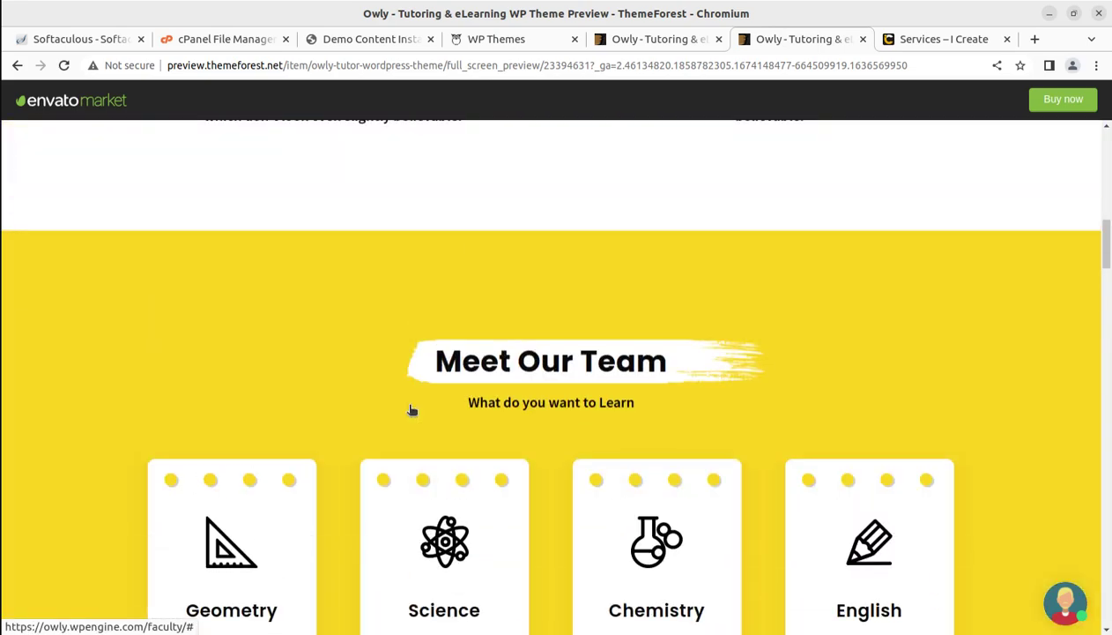
{"action": "left_click", "coordinate": [412, 410]}
{"action": "scroll", "coordinate": [432, 388], "scroll_direction": "up", "scroll_amount": 5}
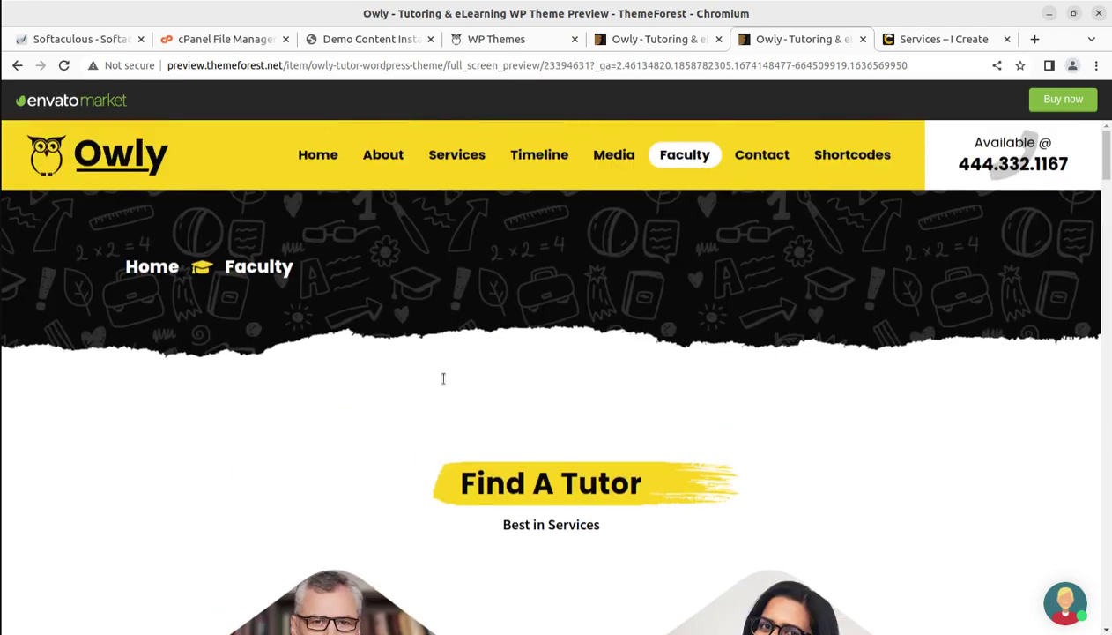
Open the preview's Contact page and look through its contact info, map and message form
{"action": "left_click", "coordinate": [765, 159]}
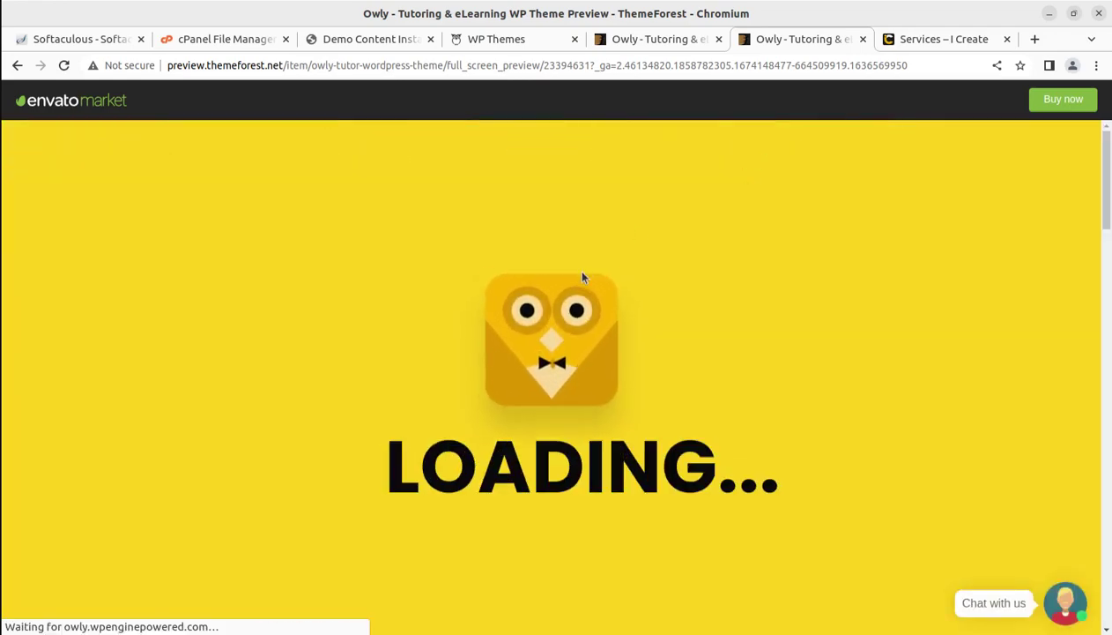
{"action": "scroll", "coordinate": [580, 278], "scroll_direction": "down", "scroll_amount": 4}
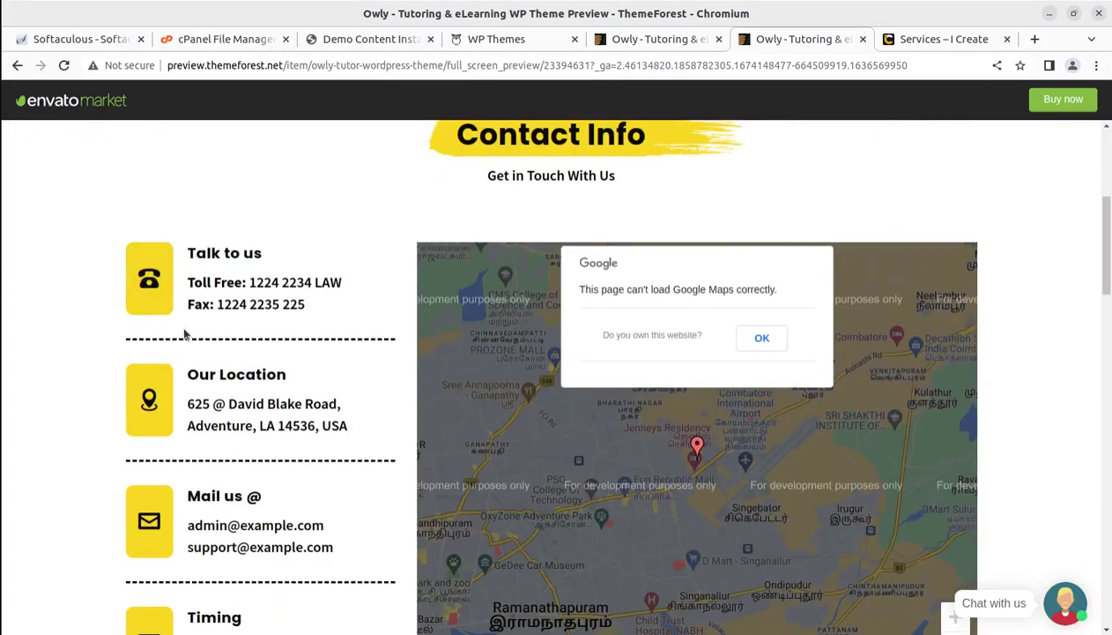
{"action": "scroll", "coordinate": [236, 354], "scroll_direction": "down", "scroll_amount": 8}
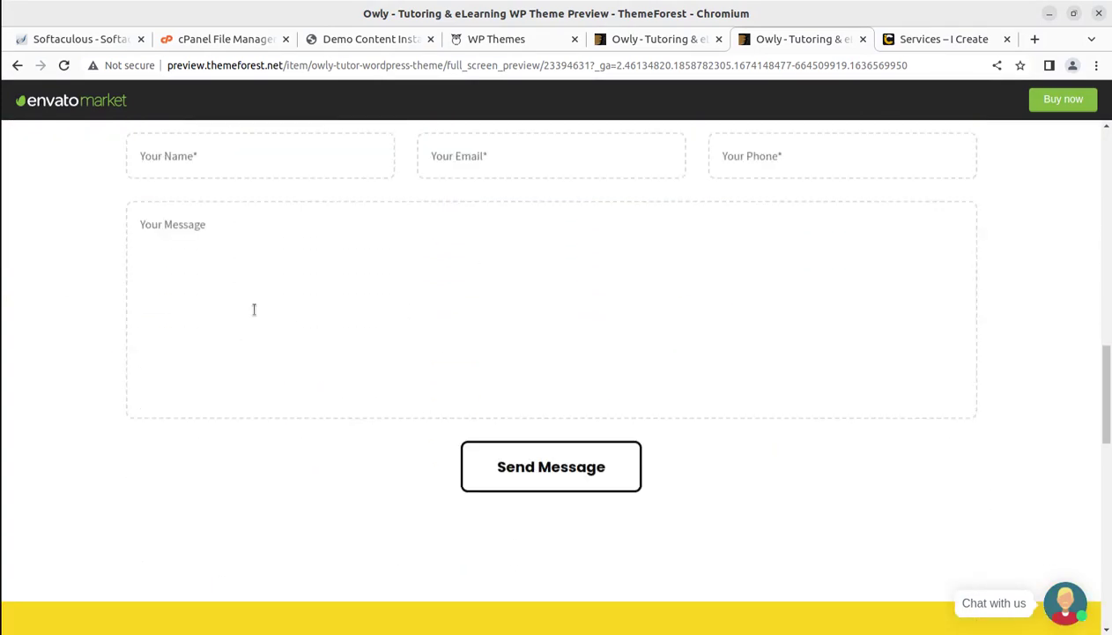
{"action": "scroll", "coordinate": [344, 313], "scroll_direction": "down", "scroll_amount": 7}
{"action": "scroll", "coordinate": [409, 287], "scroll_direction": "up", "scroll_amount": 20}
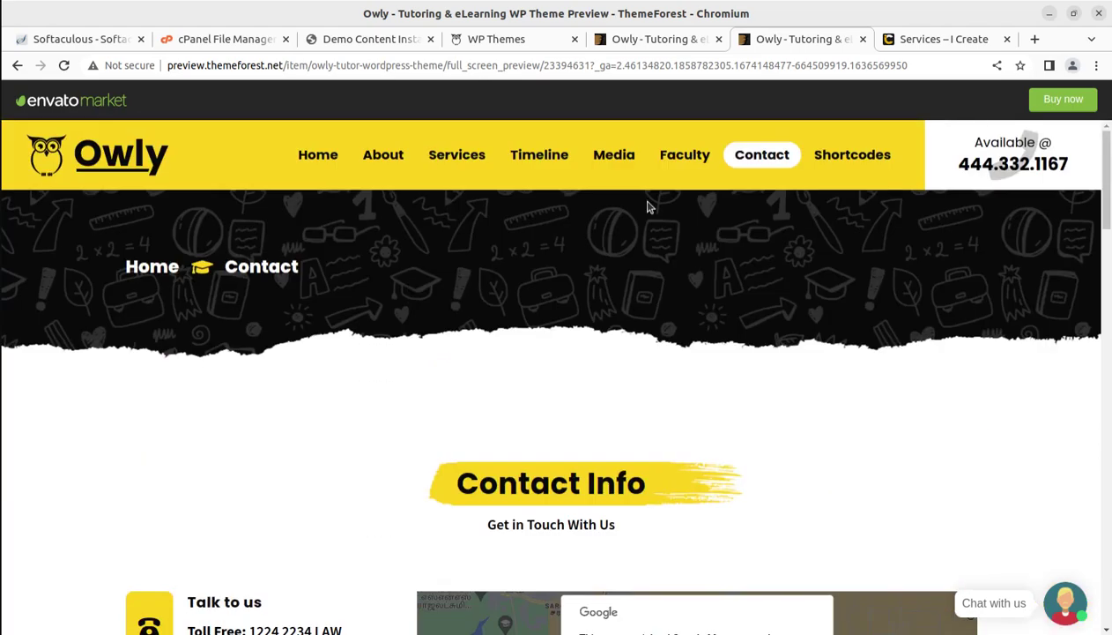
View the Shortcodes submenu entries in the theme preview and close the chat pop-up
{"action": "mouse_move", "coordinate": [851, 167]}
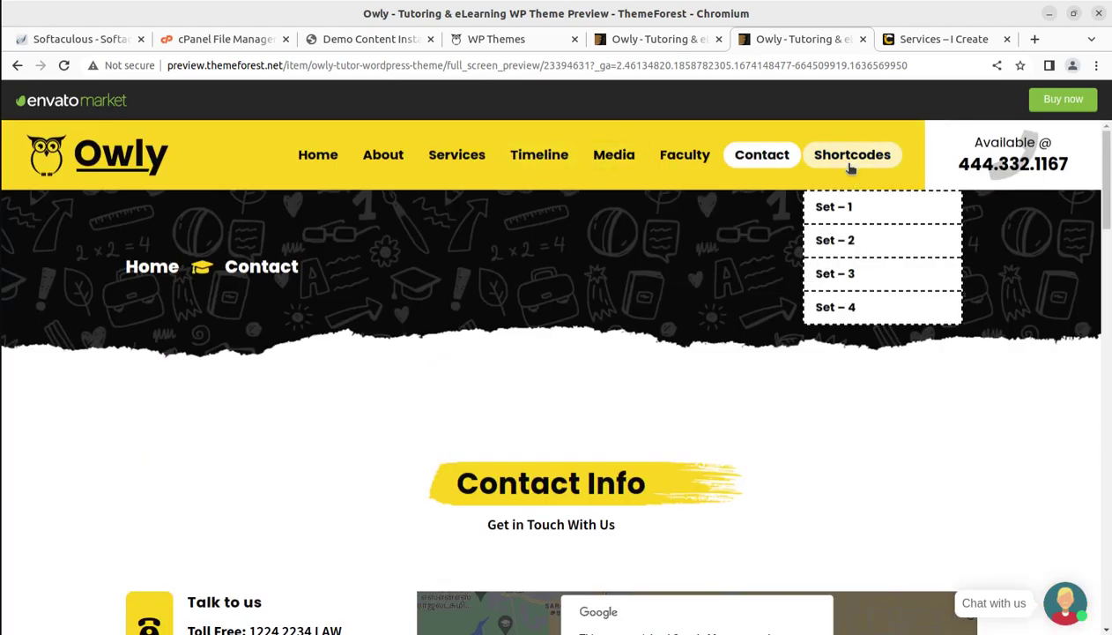
{"action": "mouse_move", "coordinate": [836, 212]}
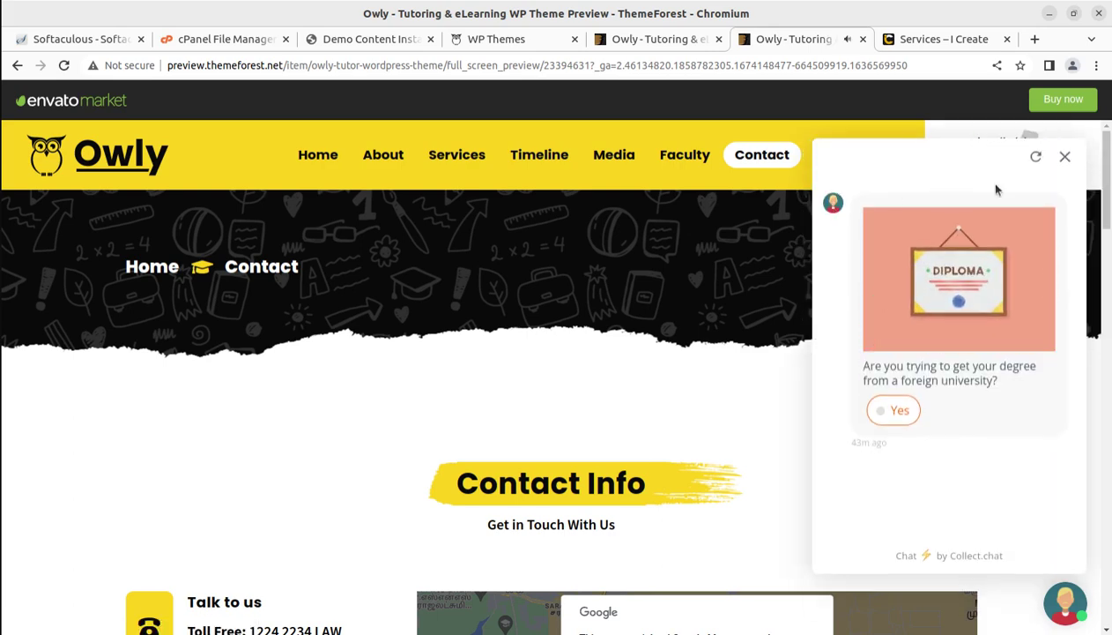
{"action": "left_click", "coordinate": [1066, 156]}
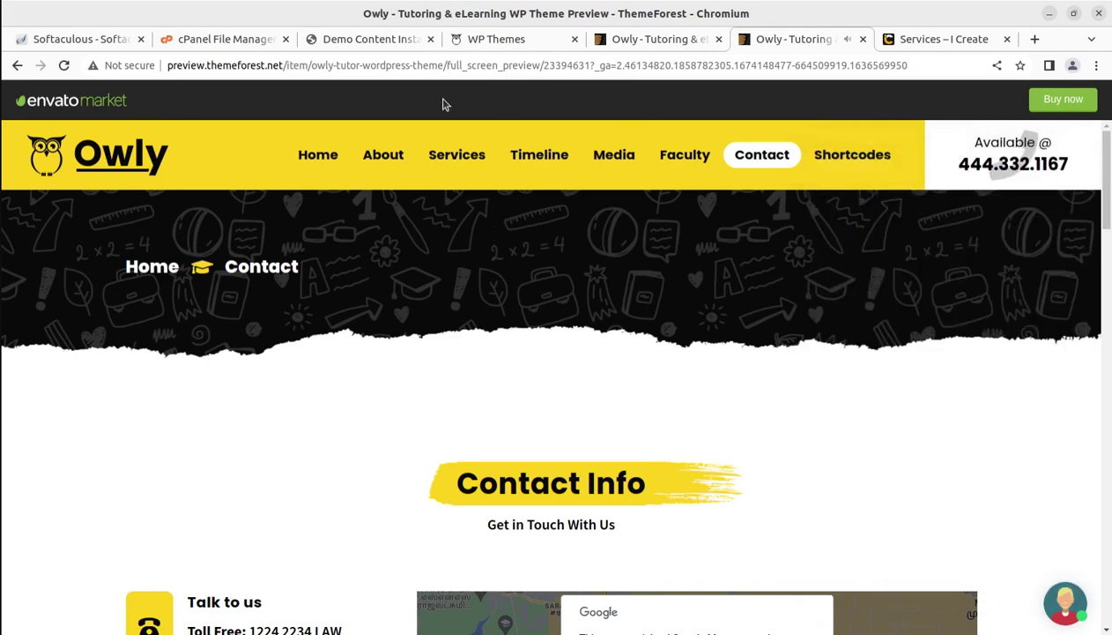
Check the demo content installation in WordPress until it completes, and view the imported site's home page
{"action": "left_click", "coordinate": [375, 40]}
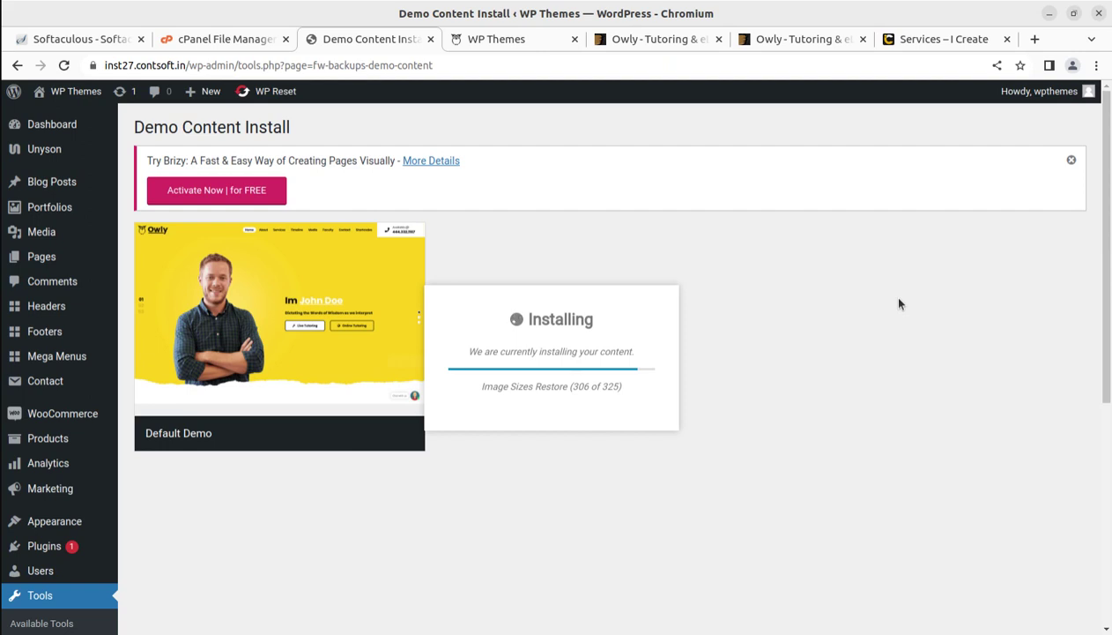
{"action": "left_click", "coordinate": [788, 44]}
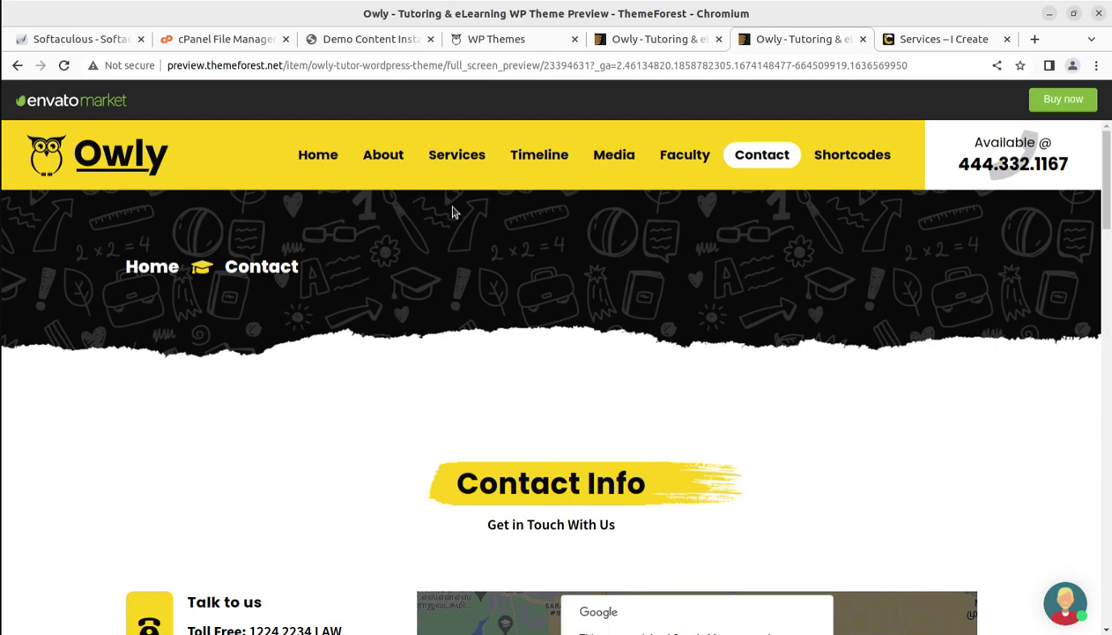
{"action": "left_click", "coordinate": [473, 41]}
{"action": "left_click", "coordinate": [351, 44]}
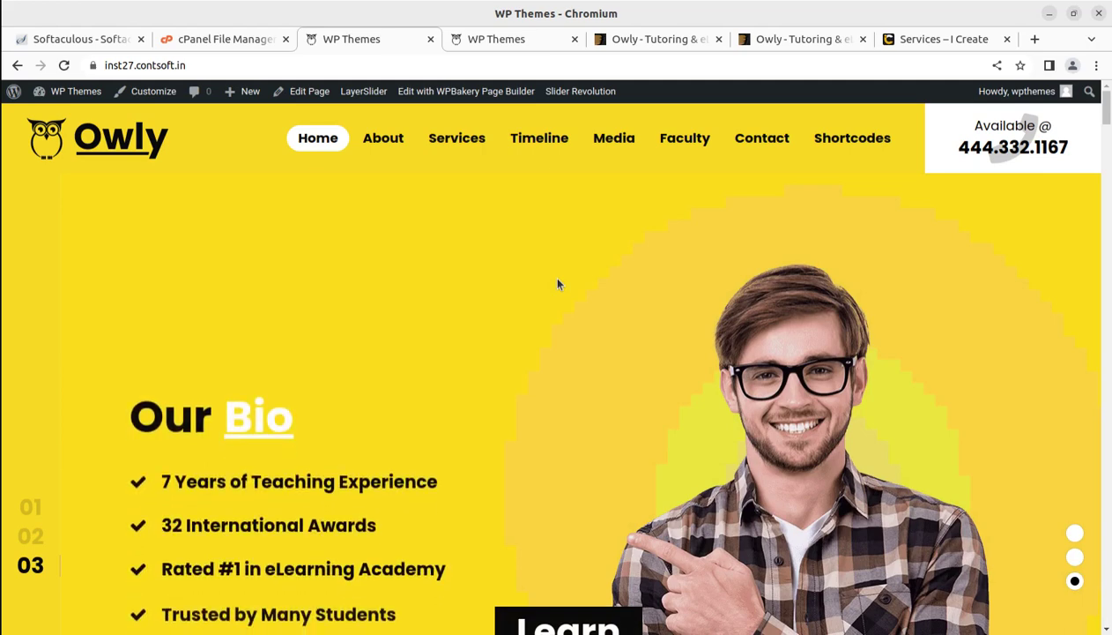
View the Owly theme's item page on ThemeForest with its pricing and description
{"action": "left_click", "coordinate": [662, 49]}
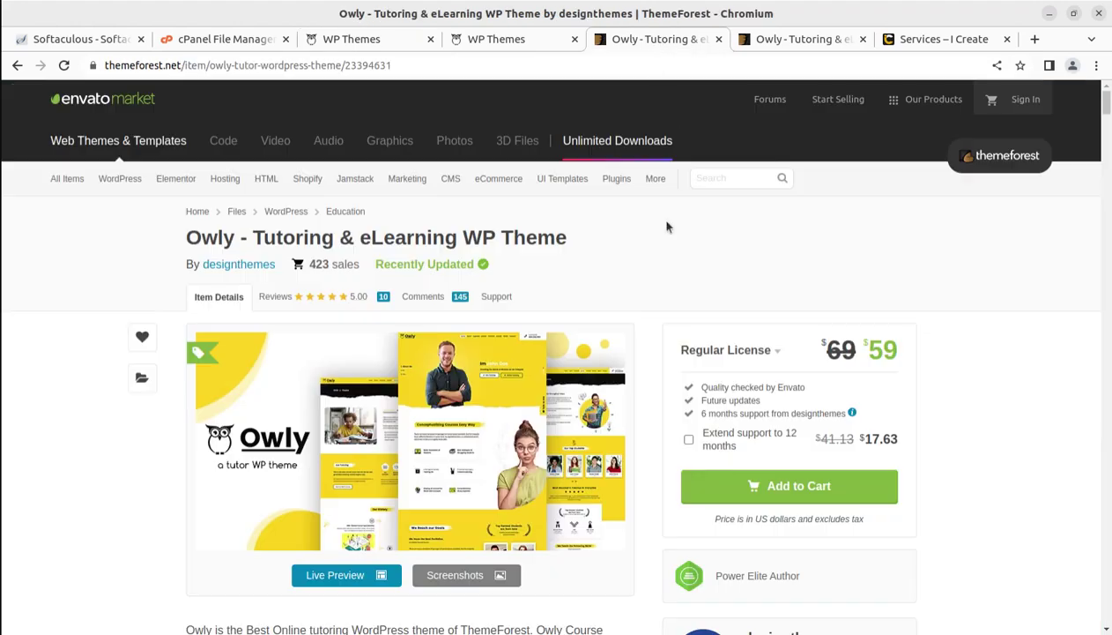
{"action": "scroll", "coordinate": [564, 494], "scroll_direction": "down", "scroll_amount": 2}
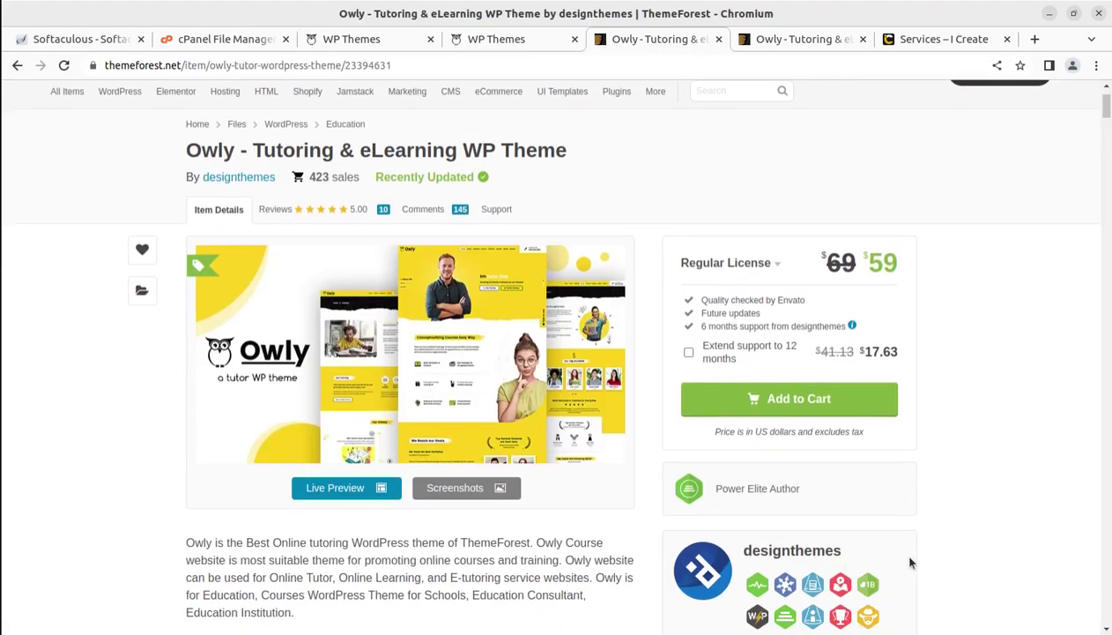
{"action": "scroll", "coordinate": [899, 555], "scroll_direction": "down", "scroll_amount": 2}
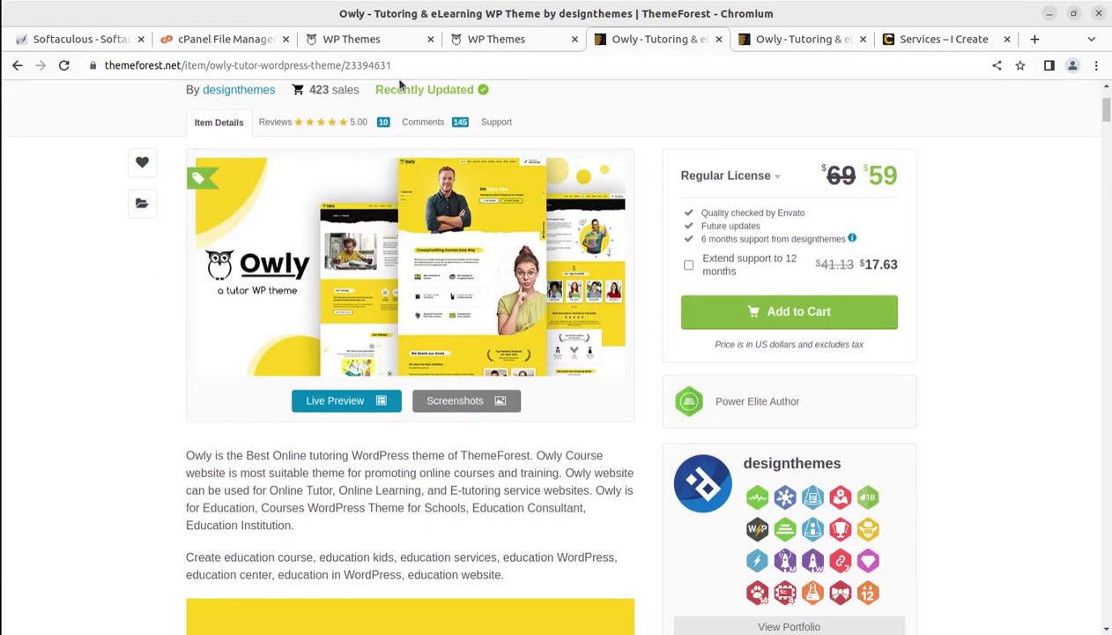
Close the outdated site tab showing the Hello World post and return to the imported Owly home page
{"action": "left_click", "coordinate": [355, 47]}
{"action": "left_click", "coordinate": [499, 48]}
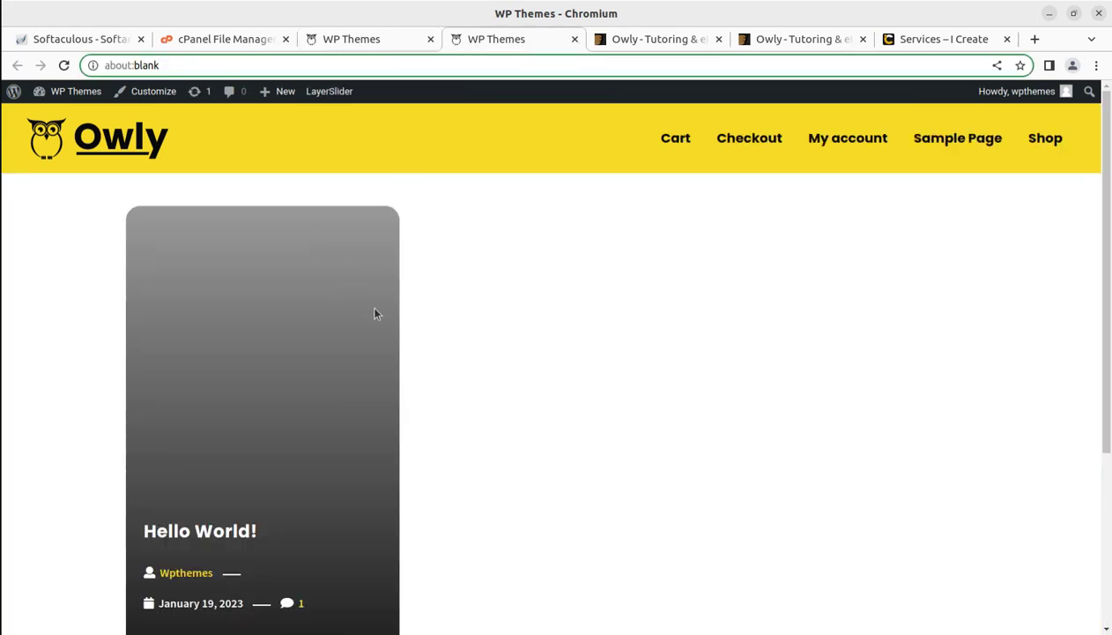
{"action": "left_click", "coordinate": [575, 41]}
{"action": "left_click", "coordinate": [376, 41]}
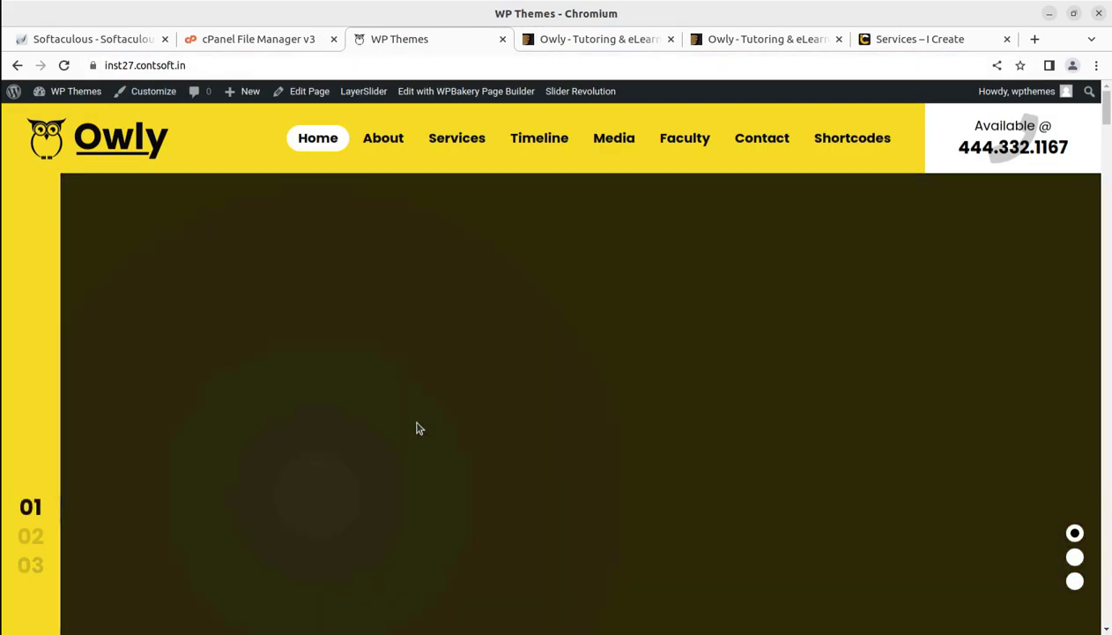
Look through the imported home page's slider, course, awards and workflow sections, and return to its beginning
{"action": "scroll", "coordinate": [479, 460], "scroll_direction": "down", "scroll_amount": 5}
{"action": "scroll", "coordinate": [480, 457], "scroll_direction": "down", "scroll_amount": 3}
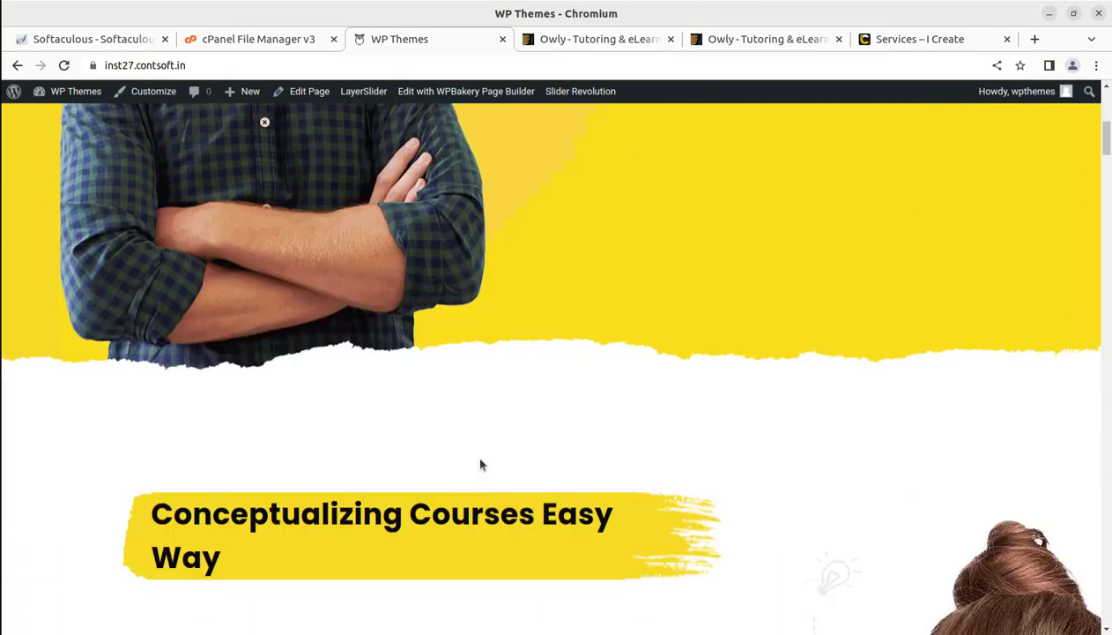
{"action": "scroll", "coordinate": [479, 463], "scroll_direction": "up", "scroll_amount": 8}
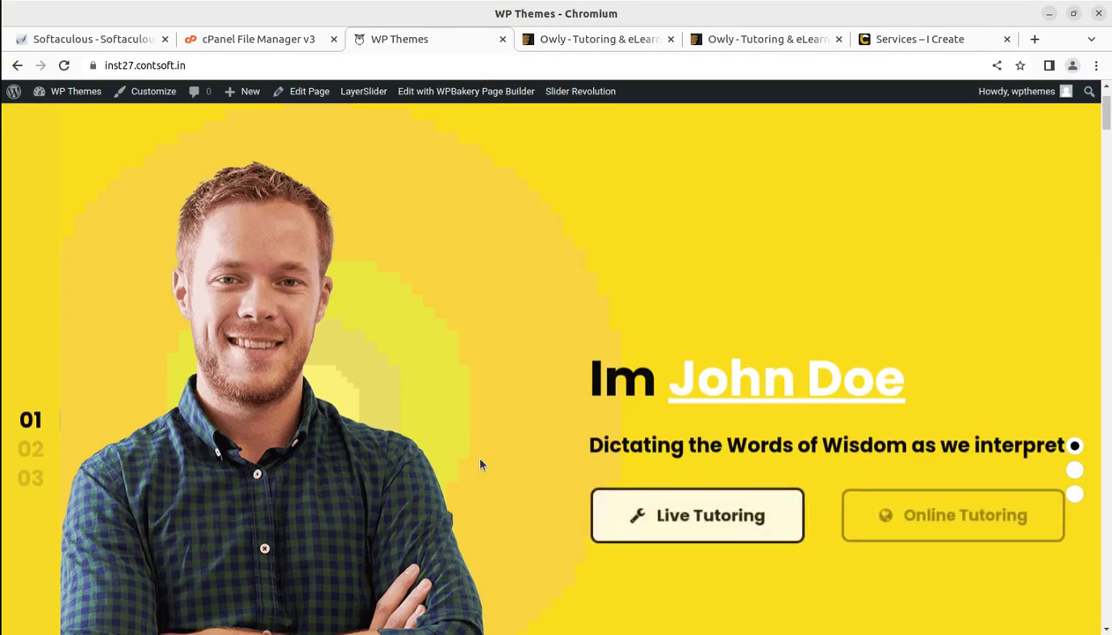
{"action": "scroll", "coordinate": [475, 458], "scroll_direction": "down", "scroll_amount": 2}
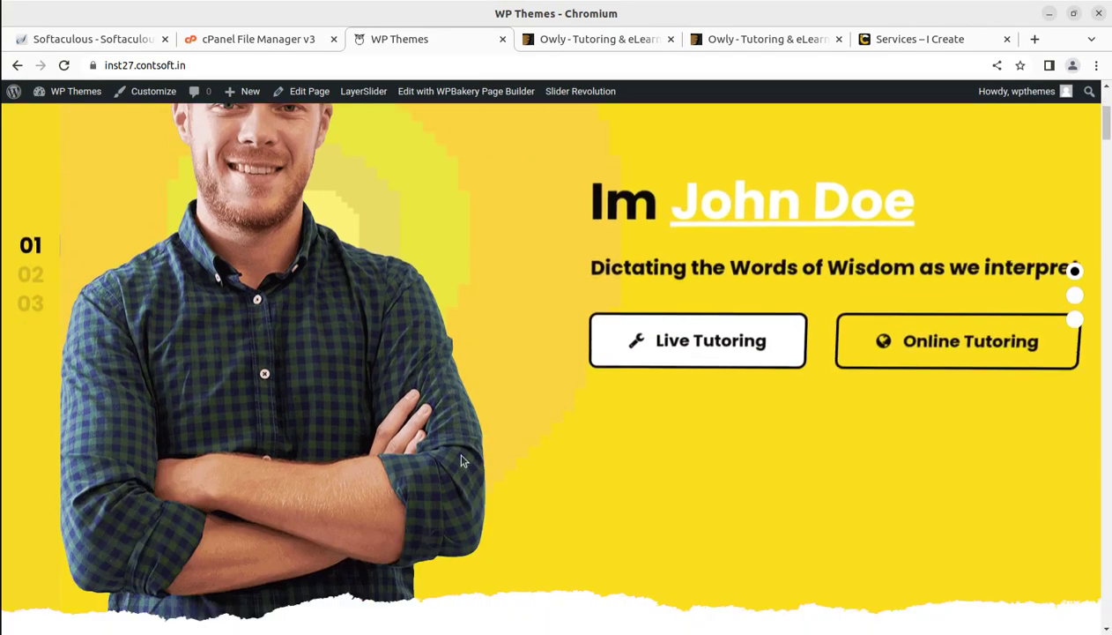
{"action": "scroll", "coordinate": [463, 461], "scroll_direction": "down", "scroll_amount": 5}
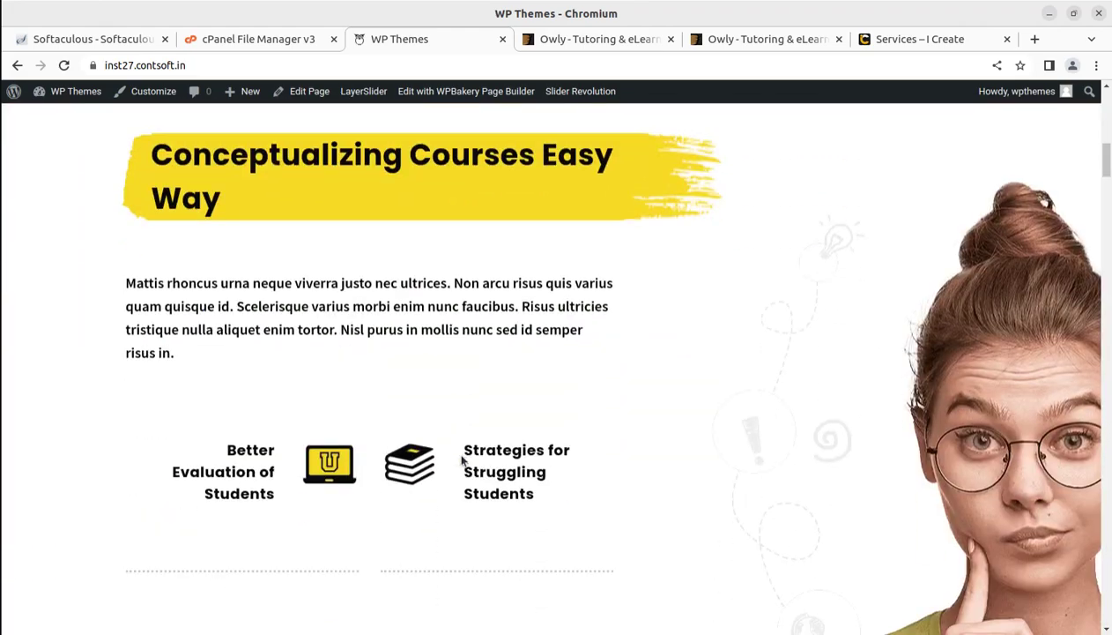
{"action": "scroll", "coordinate": [462, 459], "scroll_direction": "down", "scroll_amount": 10}
{"action": "scroll", "coordinate": [459, 454], "scroll_direction": "down", "scroll_amount": 12}
{"action": "scroll", "coordinate": [467, 430], "scroll_direction": "up", "scroll_amount": 7}
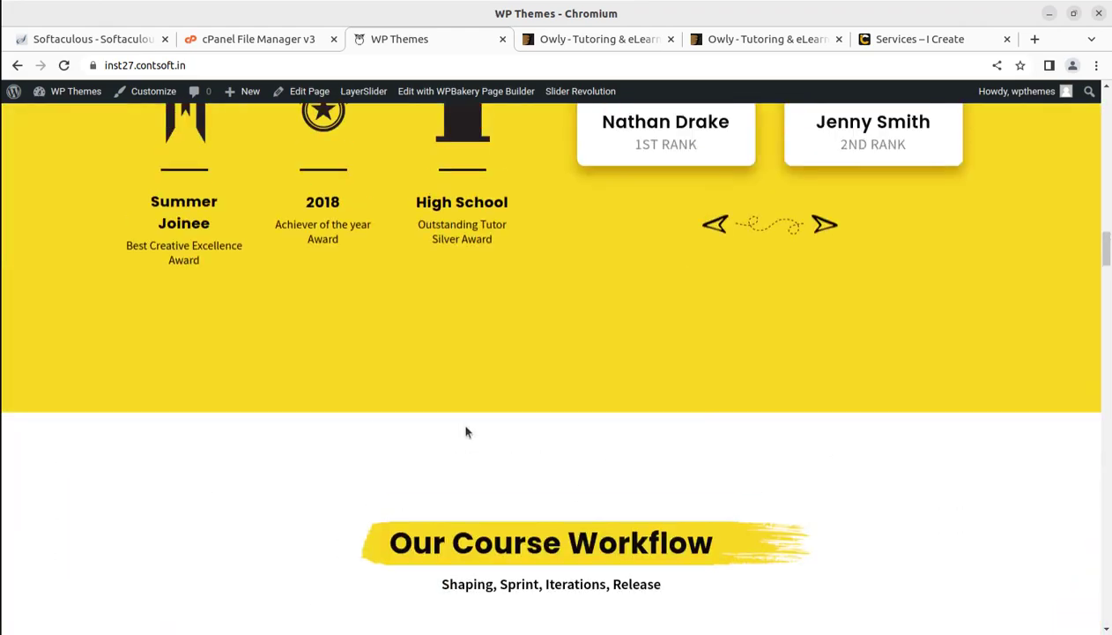
{"action": "scroll", "coordinate": [467, 431], "scroll_direction": "up", "scroll_amount": 20}
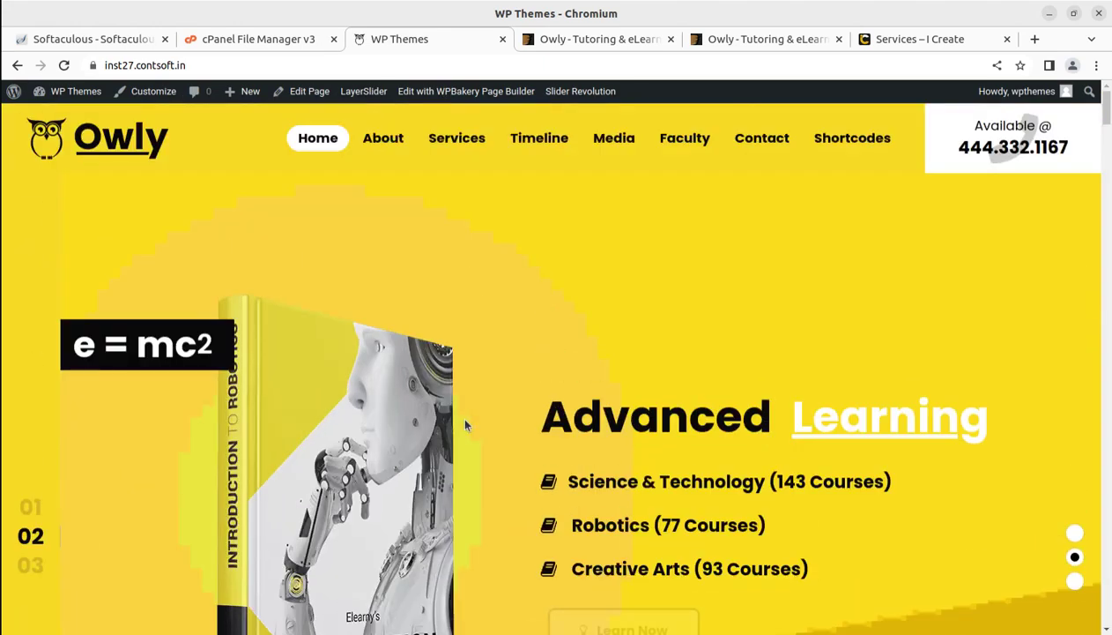
Check the imported site's About, Services, Timeline and Blog pages, and return to the home page at inst27.contsoft.in
{"action": "left_click", "coordinate": [386, 143]}
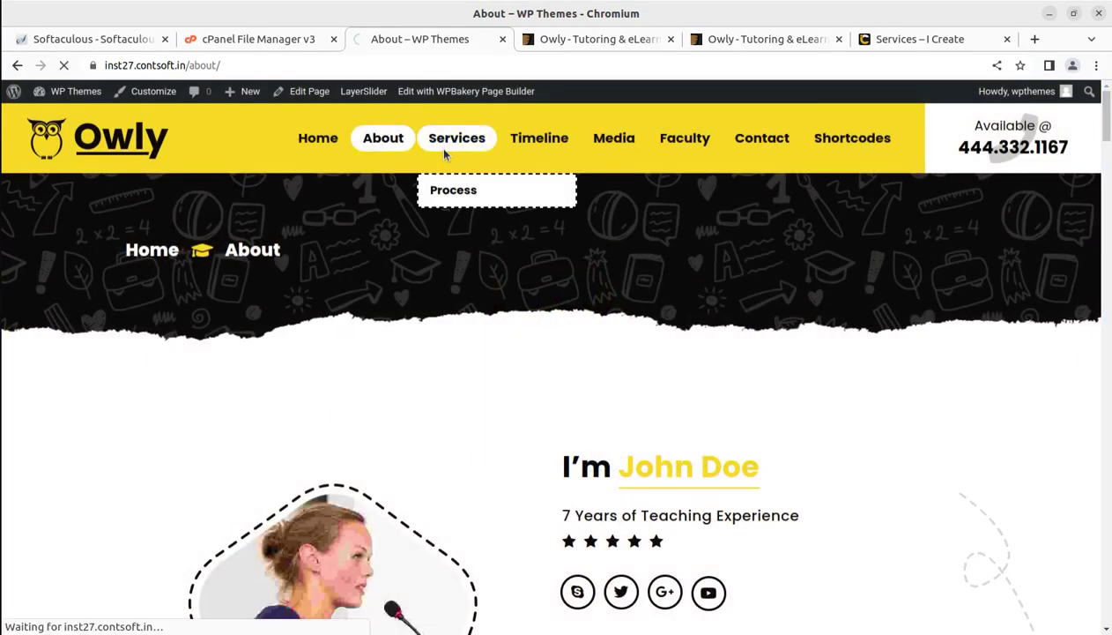
{"action": "left_click", "coordinate": [446, 154]}
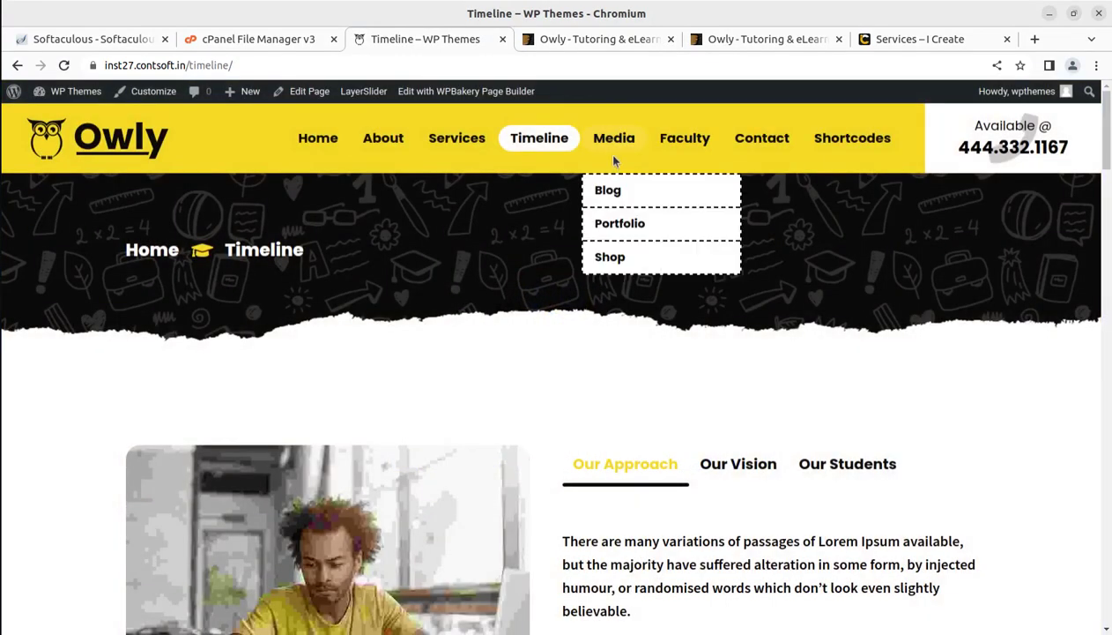
{"action": "left_click", "coordinate": [616, 148]}
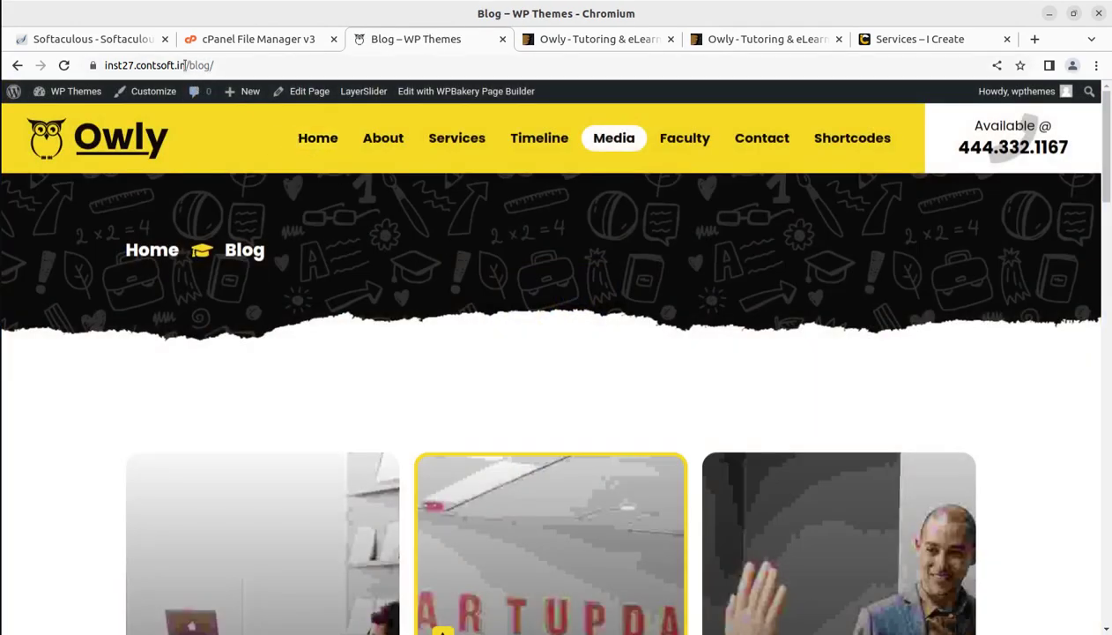
{"action": "left_click_drag", "start_coordinate": [186, 67], "coordinate": [258, 70]}
{"action": "key", "text": "BackSpace"}
{"action": "key", "text": "Return"}
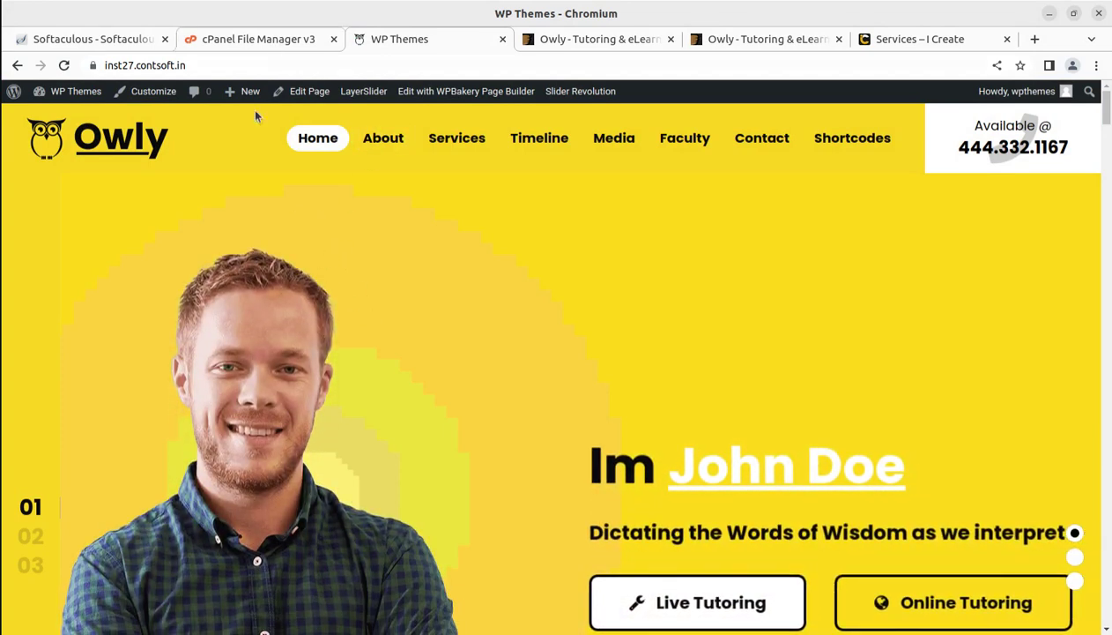
Open the WordPress dashboard, running the required WordPress database update and continuing past it
{"action": "mouse_move", "coordinate": [74, 93]}
{"action": "left_click", "coordinate": [57, 120]}
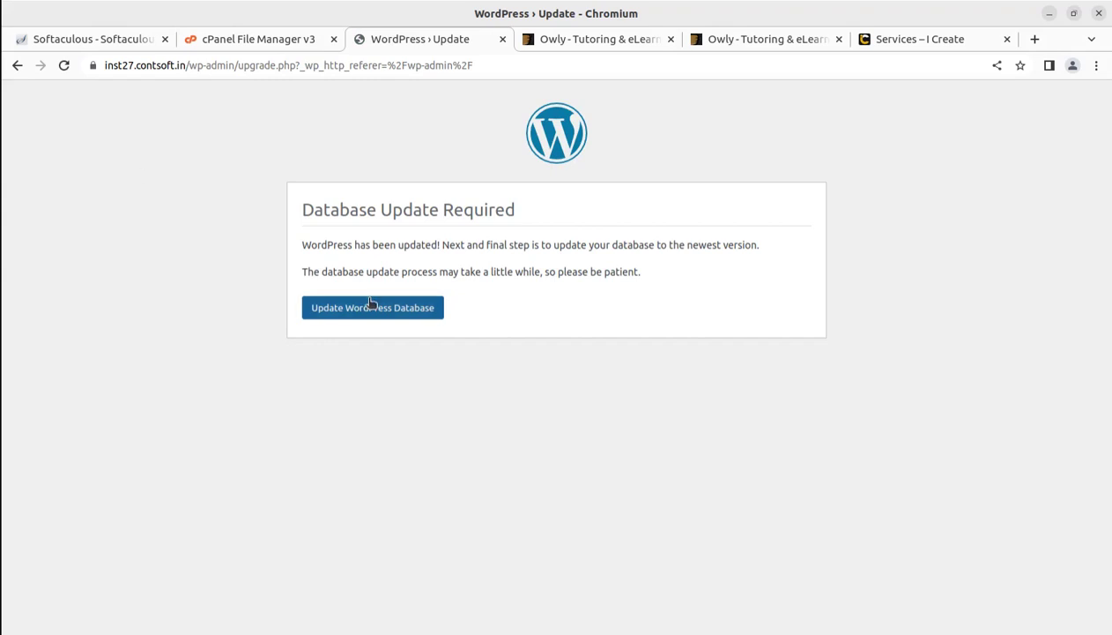
{"action": "left_click", "coordinate": [323, 314]}
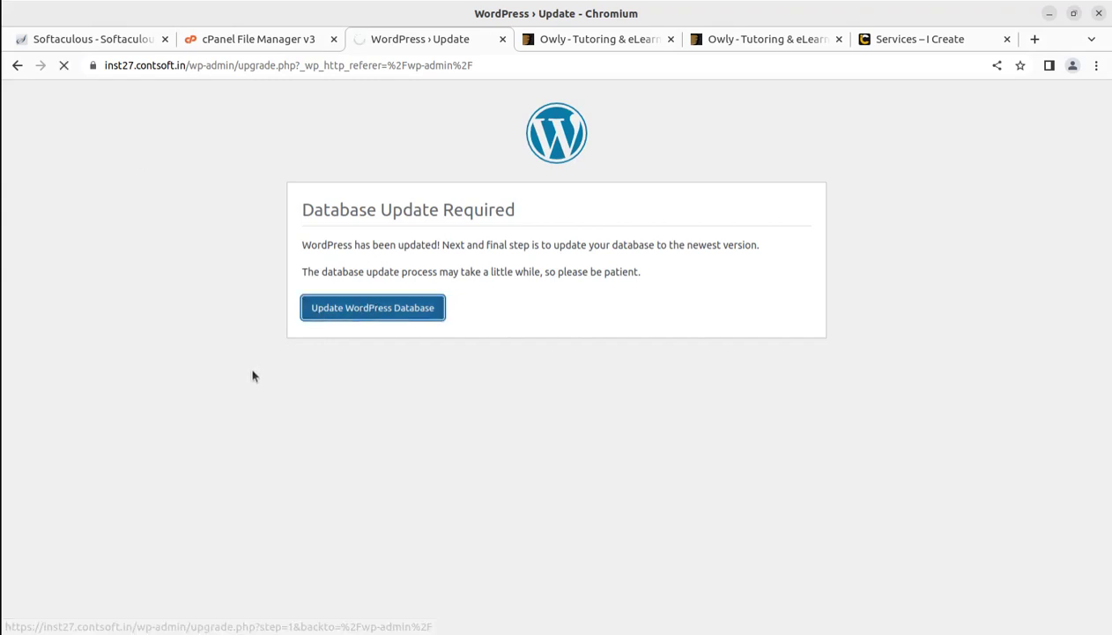
{"action": "left_click", "coordinate": [316, 287]}
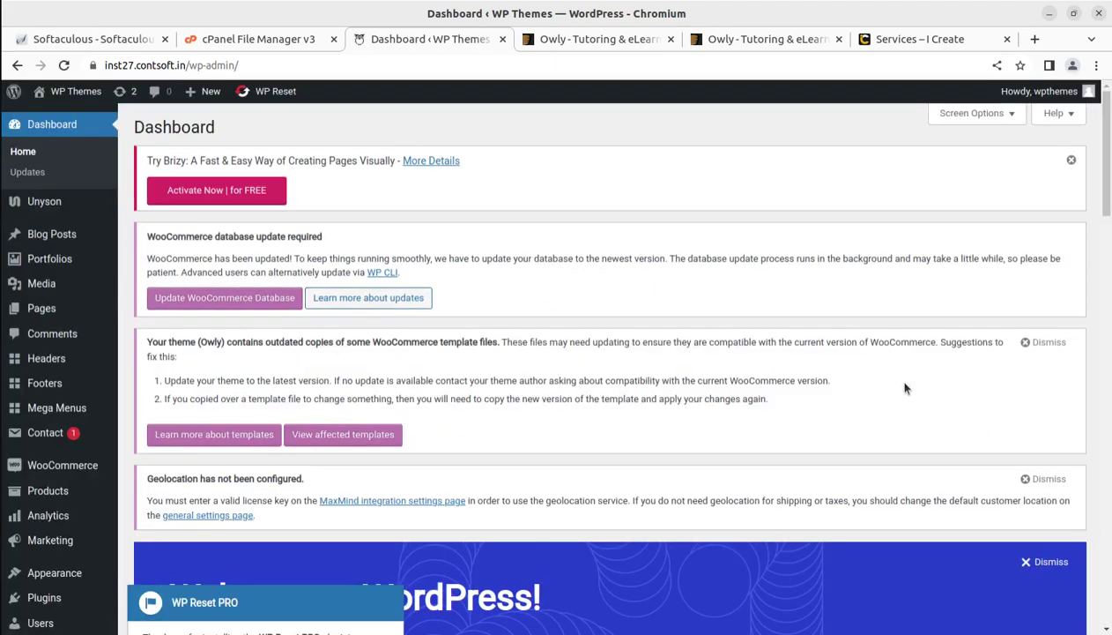
Dismiss the outdated WooCommerce template files notice and start the WooCommerce database update
{"action": "left_click", "coordinate": [1025, 345]}
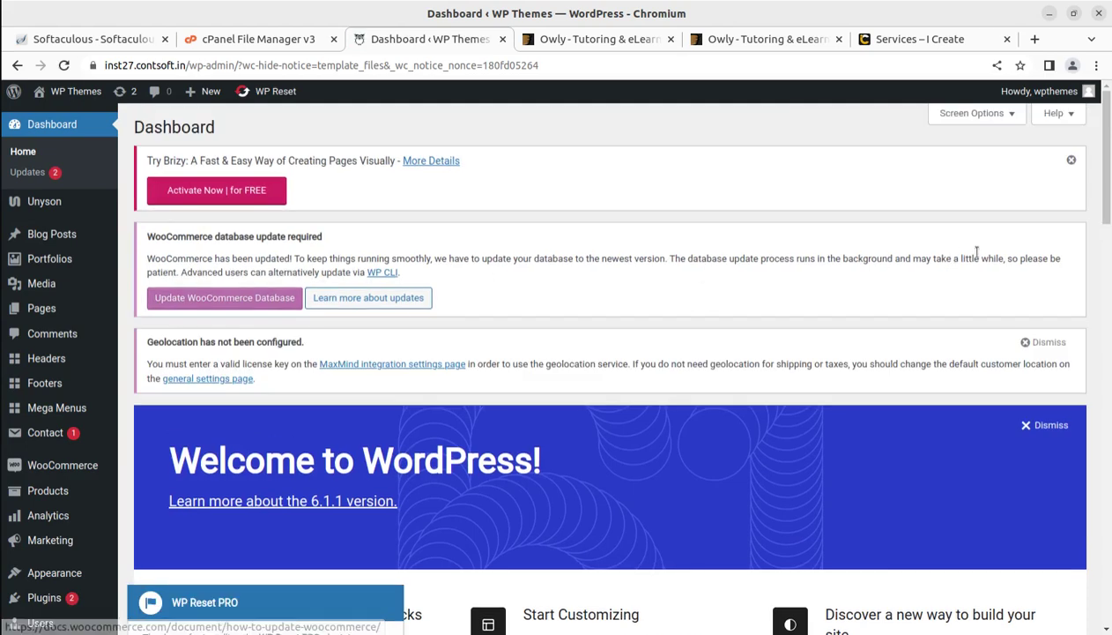
{"action": "left_click", "coordinate": [209, 302]}
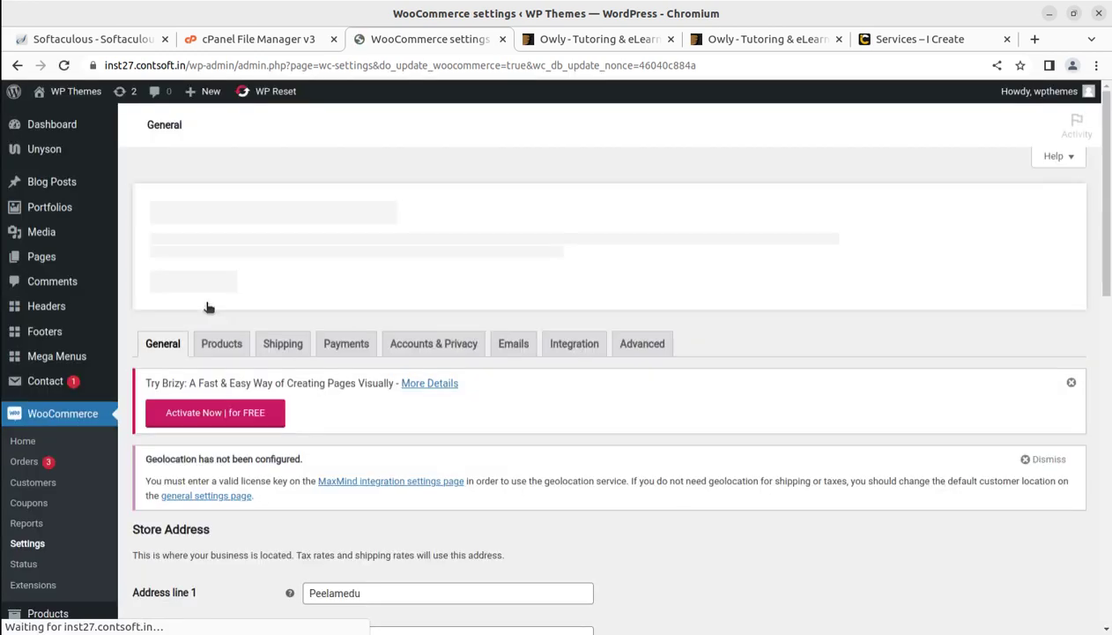
Return to the dashboard and dismiss the Brizy and geolocation notices
{"action": "left_click", "coordinate": [49, 127]}
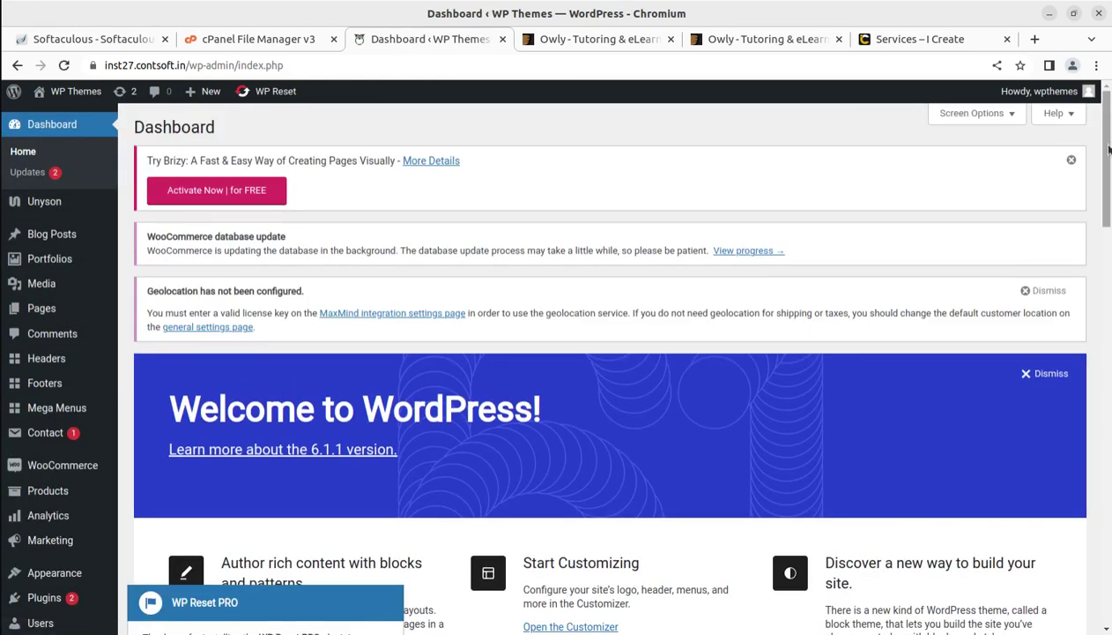
{"action": "left_click", "coordinate": [1071, 162]}
{"action": "left_click", "coordinate": [1027, 216]}
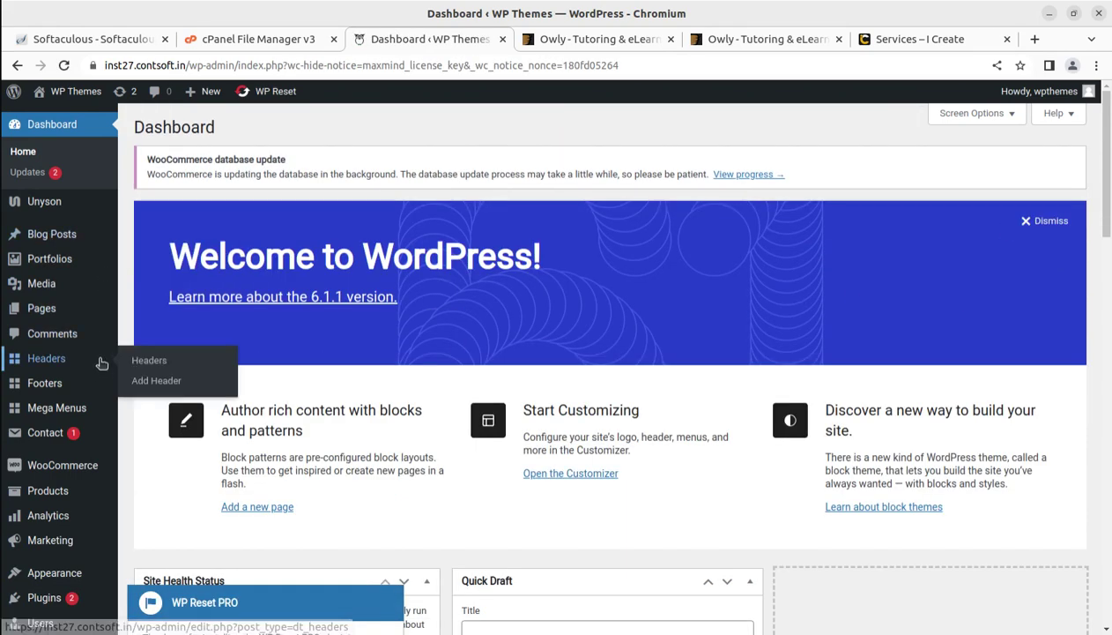
Open the All Portfolios list in a new tab and dismiss the WP Reset PRO notice covering it
{"action": "mouse_move", "coordinate": [37, 200]}
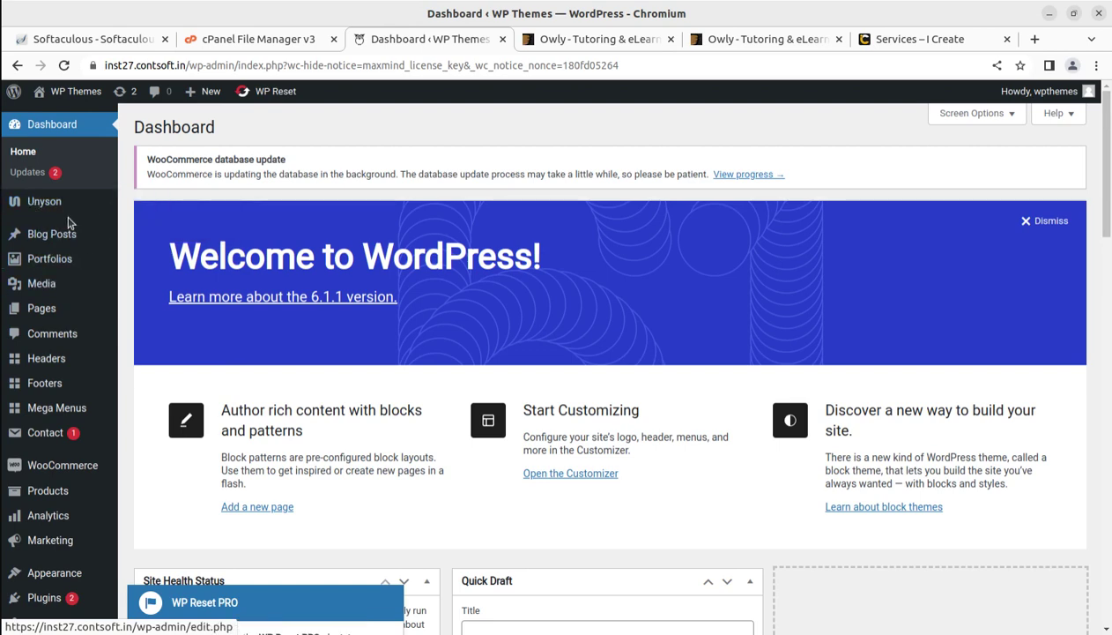
{"action": "scroll", "coordinate": [71, 264], "scroll_direction": "down", "scroll_amount": 2}
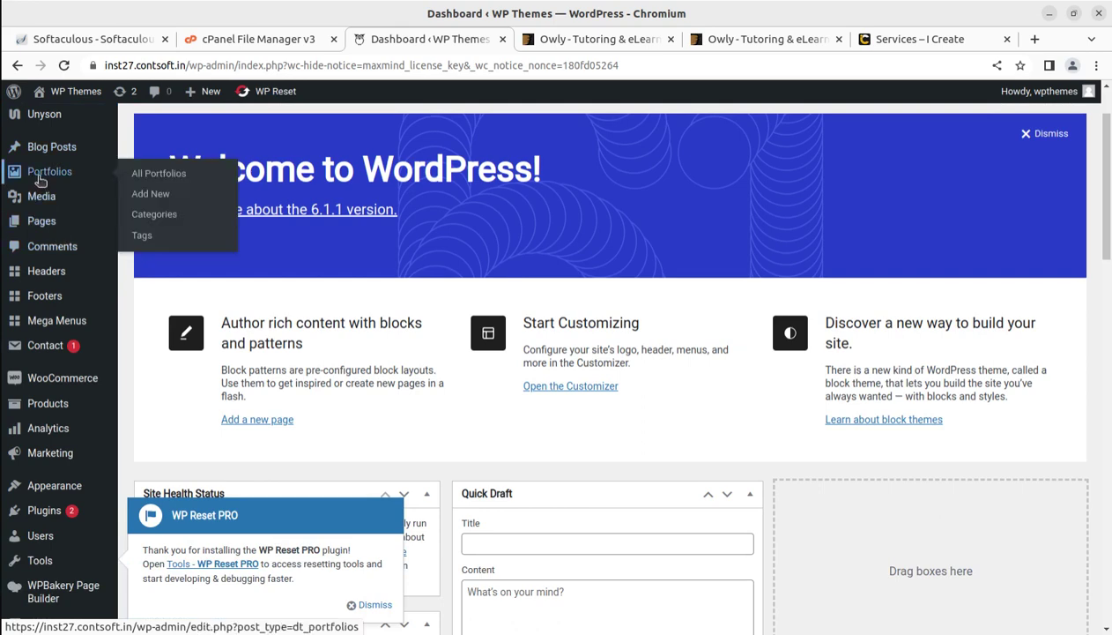
{"action": "middle_click", "coordinate": [141, 176]}
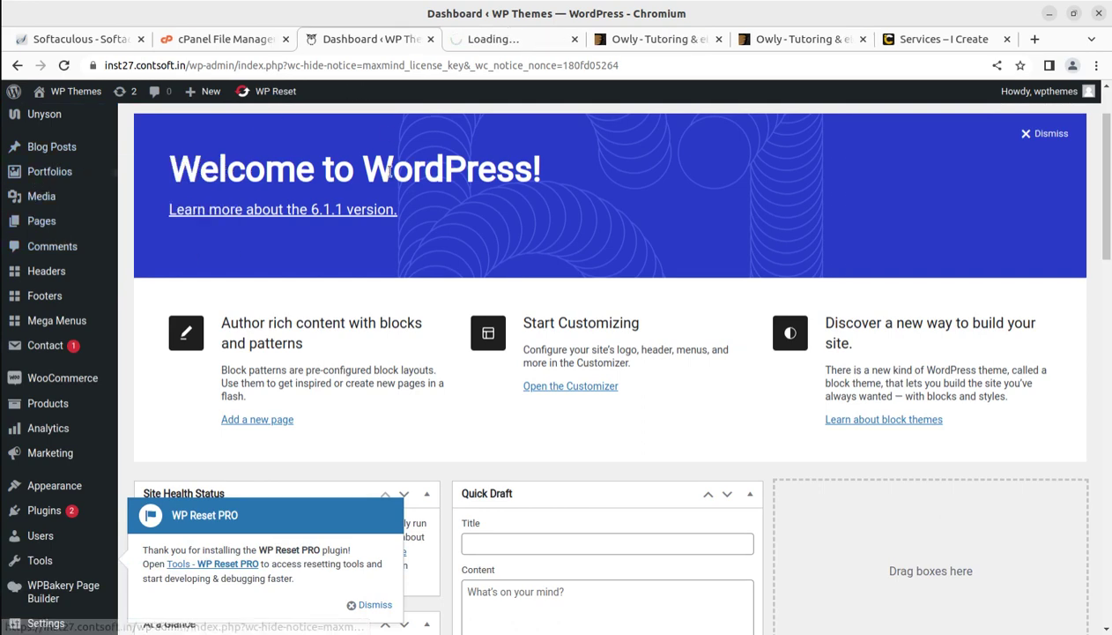
{"action": "left_click", "coordinate": [473, 39]}
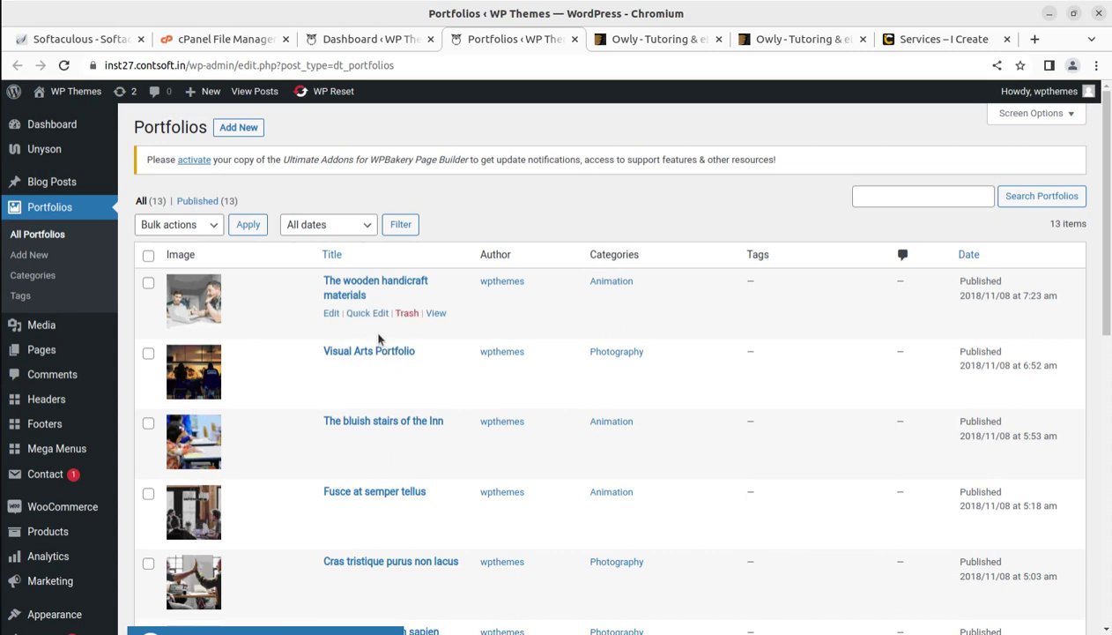
{"action": "scroll", "coordinate": [366, 291], "scroll_direction": "down", "scroll_amount": 3}
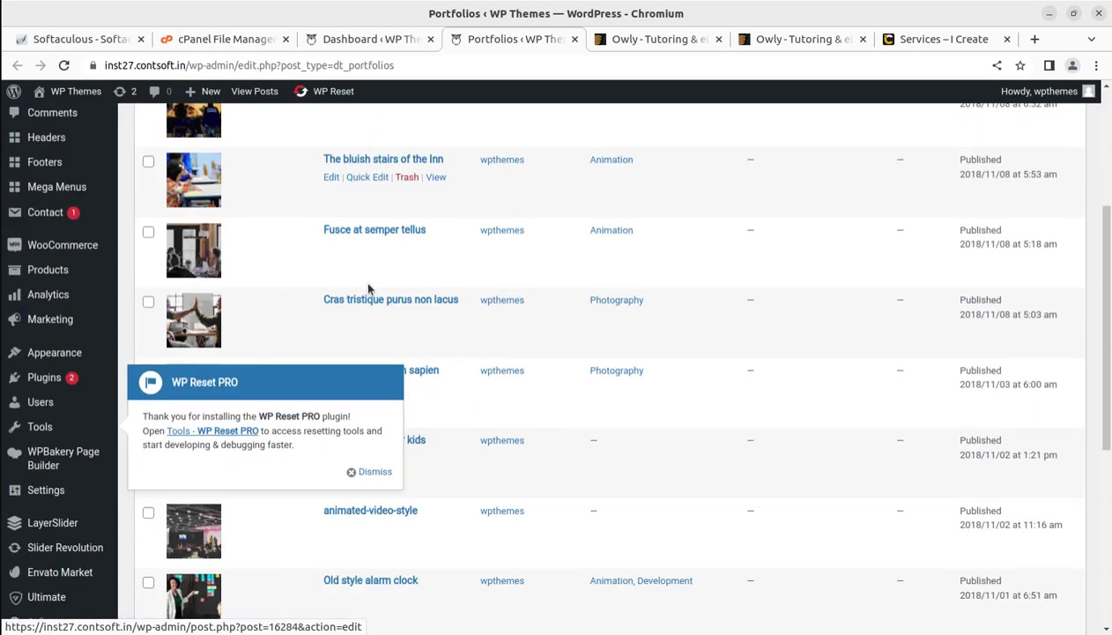
{"action": "left_click", "coordinate": [353, 473]}
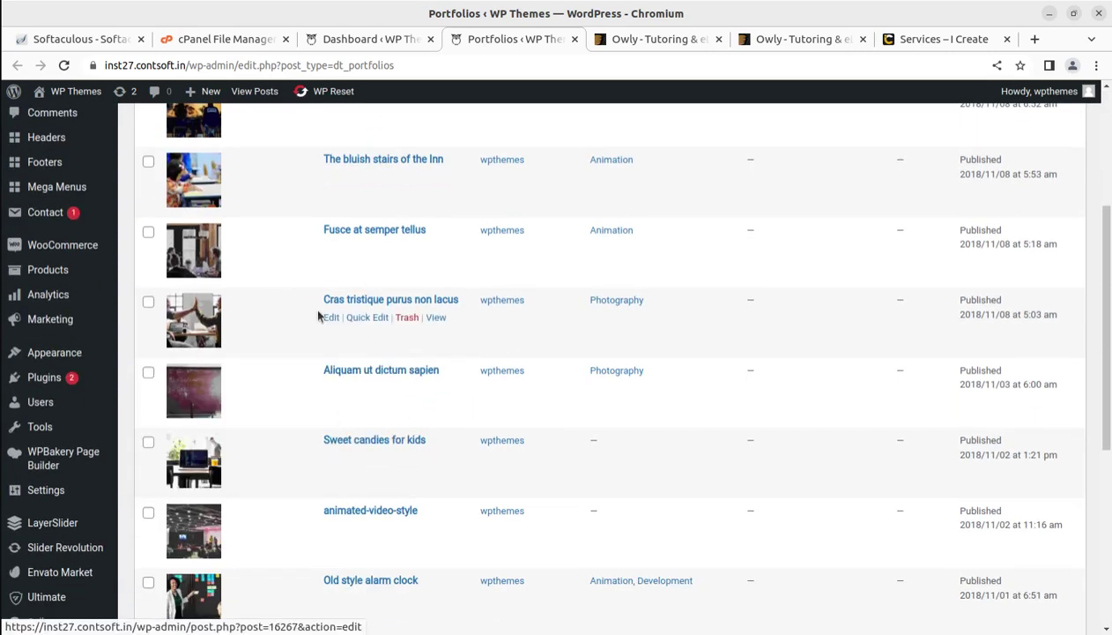
Look through the imported portfolio items with their images and categories, and return to the start of the list
{"action": "scroll", "coordinate": [344, 361], "scroll_direction": "up", "scroll_amount": 3}
{"action": "scroll", "coordinate": [338, 331], "scroll_direction": "down", "scroll_amount": 2}
{"action": "scroll", "coordinate": [303, 316], "scroll_direction": "up", "scroll_amount": 2}
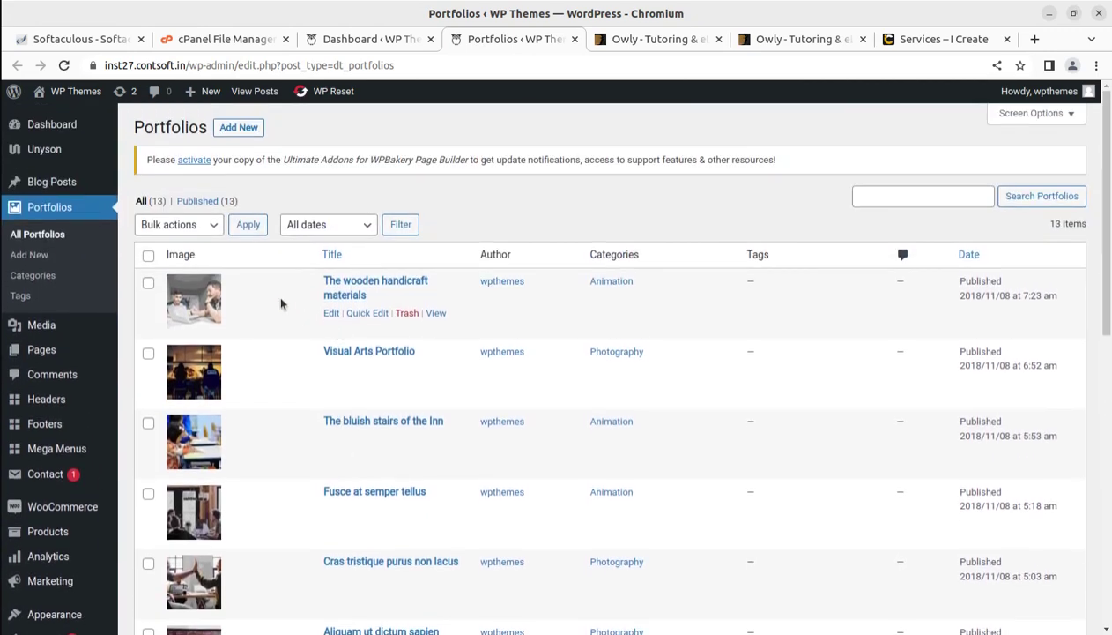
{"action": "scroll", "coordinate": [399, 365], "scroll_direction": "down", "scroll_amount": 1}
{"action": "scroll", "coordinate": [399, 366], "scroll_direction": "down", "scroll_amount": 10}
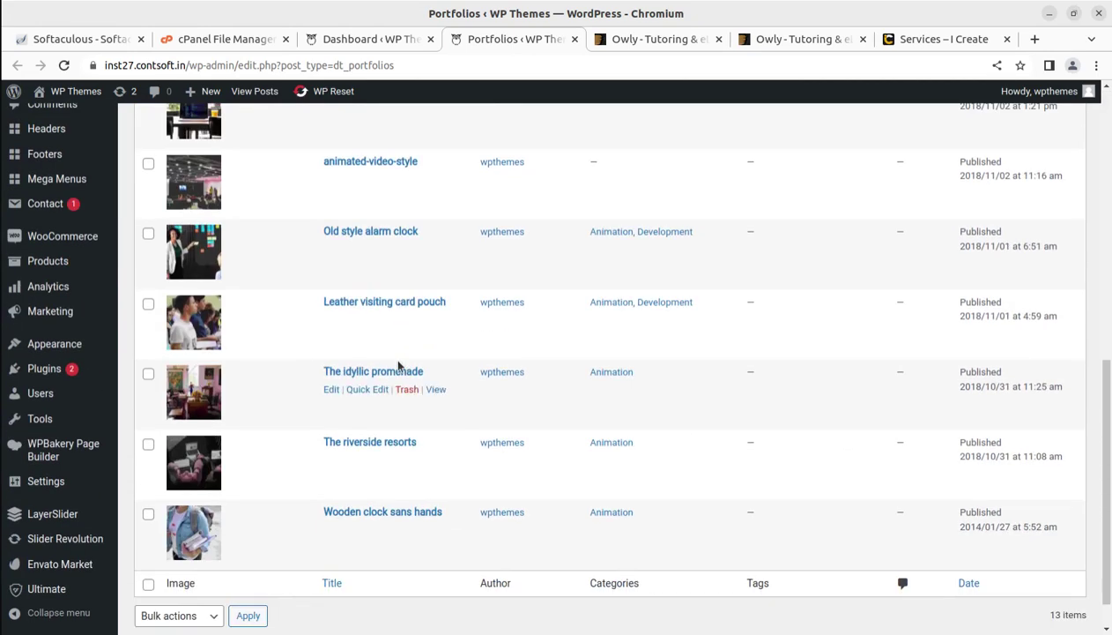
{"action": "scroll", "coordinate": [391, 352], "scroll_direction": "up", "scroll_amount": 5}
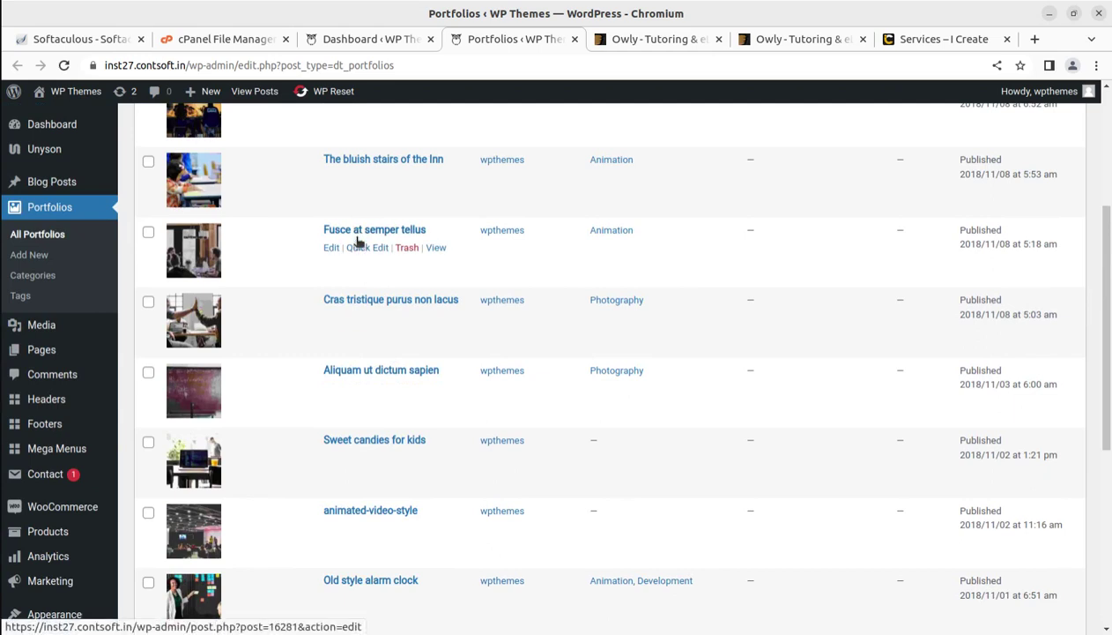
{"action": "scroll", "coordinate": [365, 224], "scroll_direction": "up", "scroll_amount": 3}
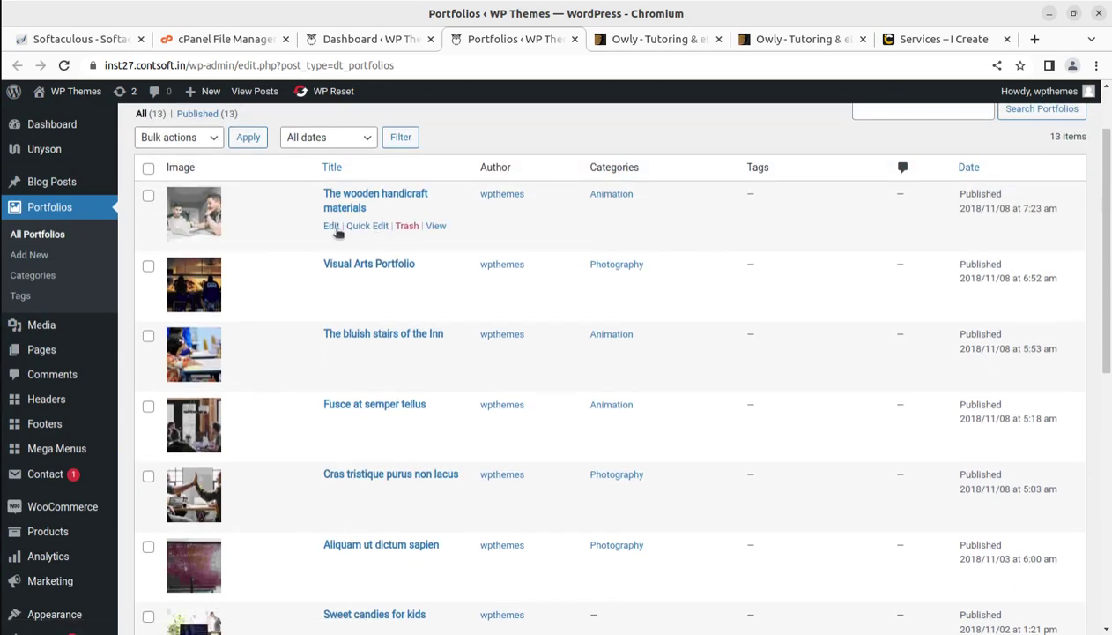
Open the portfolio item "The wooden handicraft materials" for editing and highlight part of its shortcode content
{"action": "left_click", "coordinate": [334, 227]}
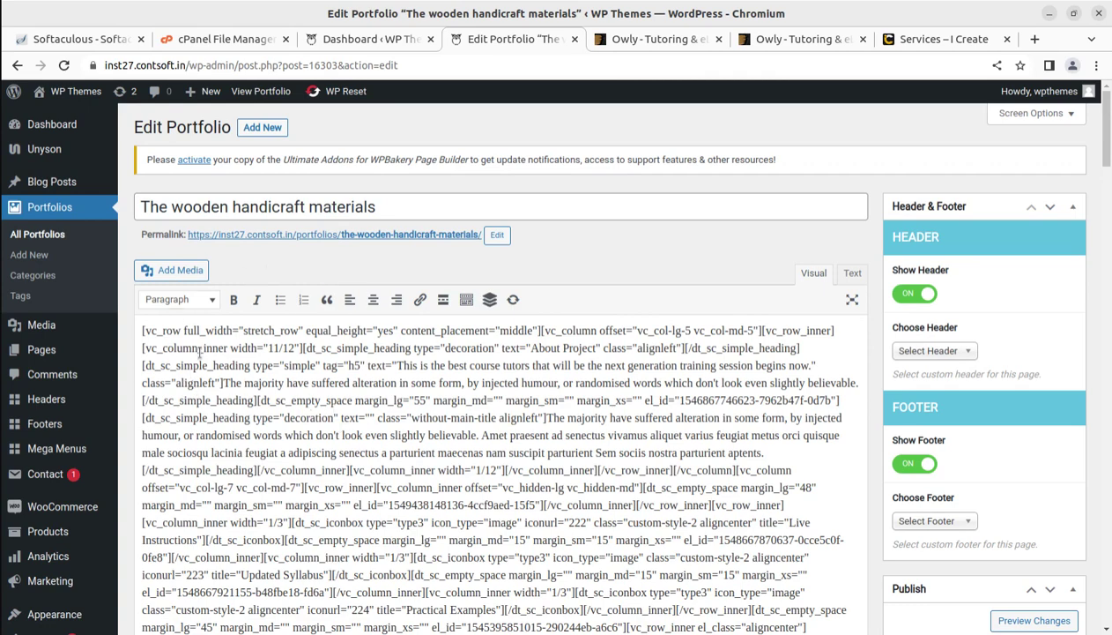
{"action": "left_click_drag", "start_coordinate": [142, 329], "coordinate": [583, 574]}
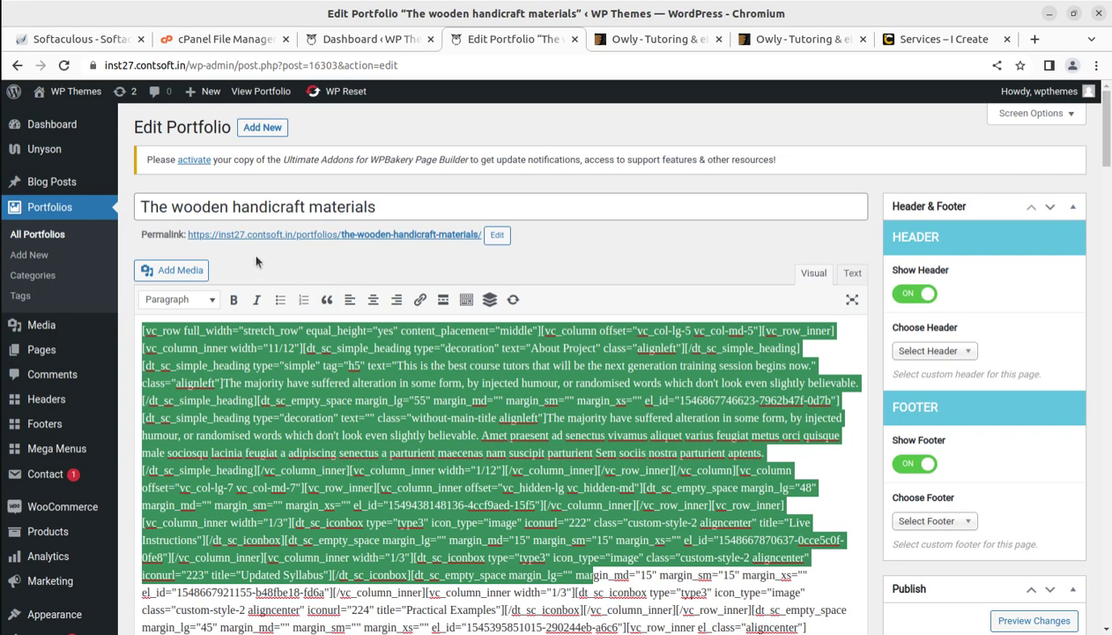
Open the WPBakery Page Builder Role Manager settings in a new tab and switch to it
{"action": "scroll", "coordinate": [48, 463], "scroll_direction": "down", "scroll_amount": 2}
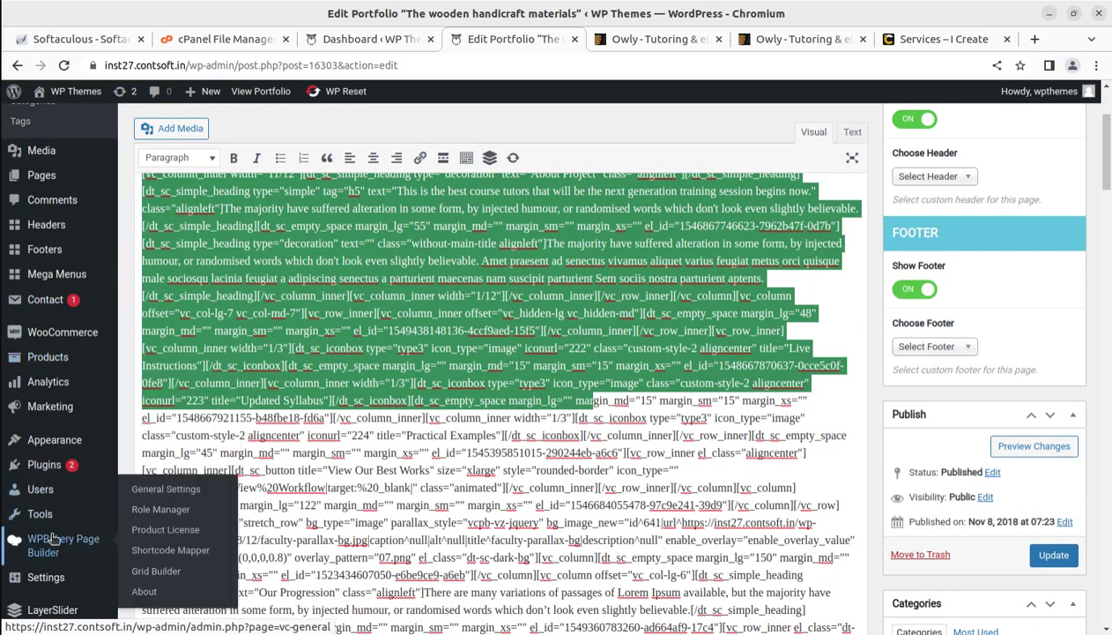
{"action": "mouse_move", "coordinate": [64, 537]}
{"action": "middle_click", "coordinate": [156, 518]}
{"action": "left_click", "coordinate": [568, 39]}
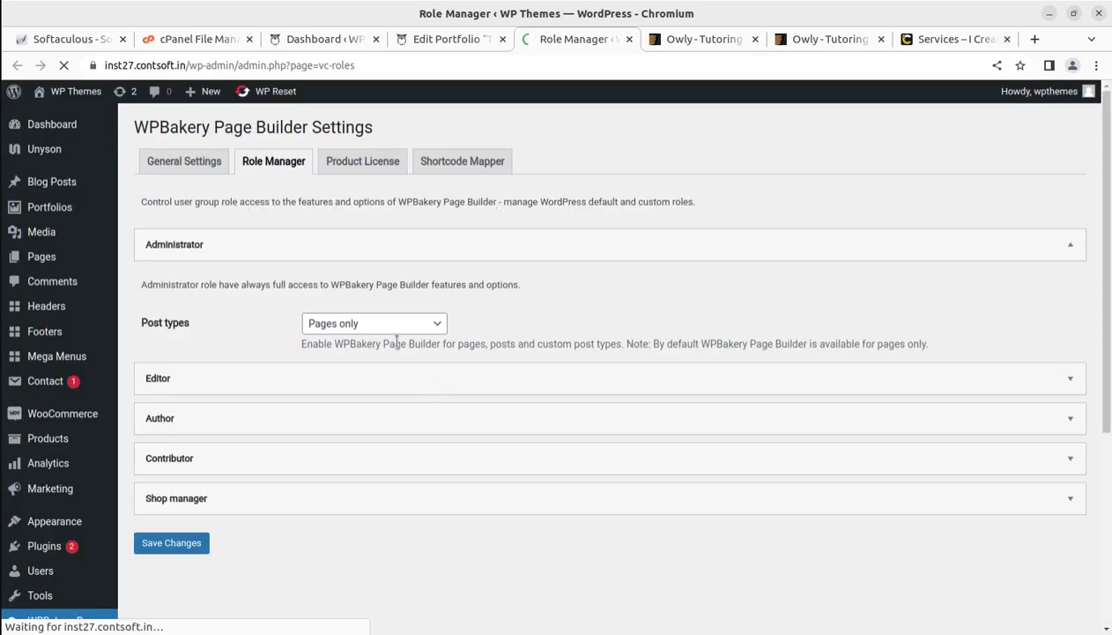
Set the administrator's post types to Custom, enable page, dt_portfolios, dt_footers and dt_headers, and save the role settings
{"action": "left_click", "coordinate": [357, 326]}
{"action": "left_click", "coordinate": [343, 352]}
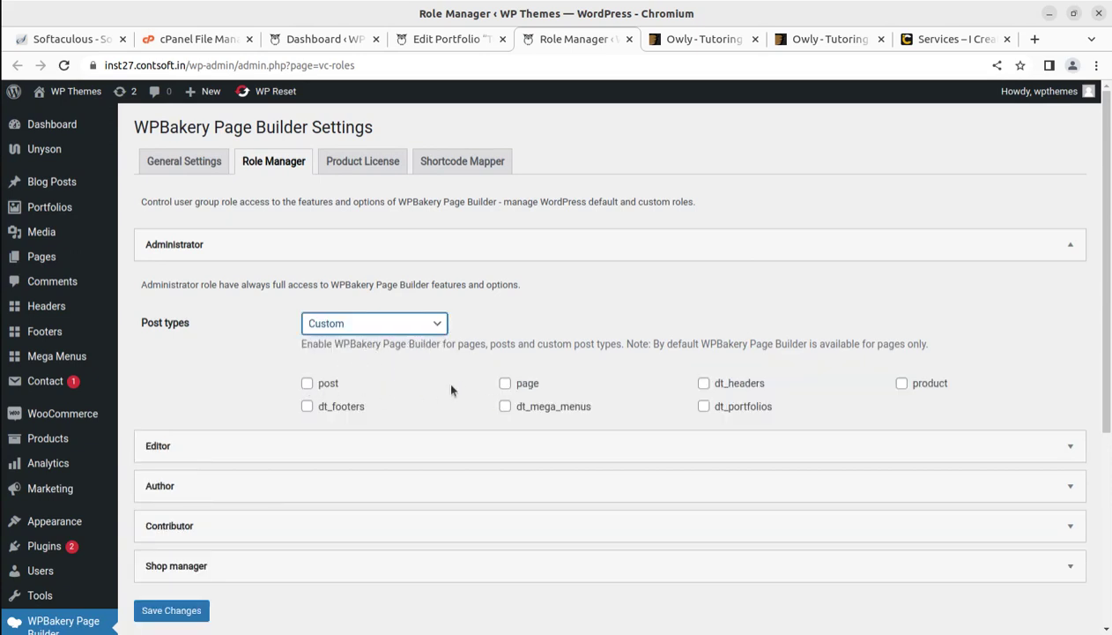
{"action": "left_click", "coordinate": [504, 384]}
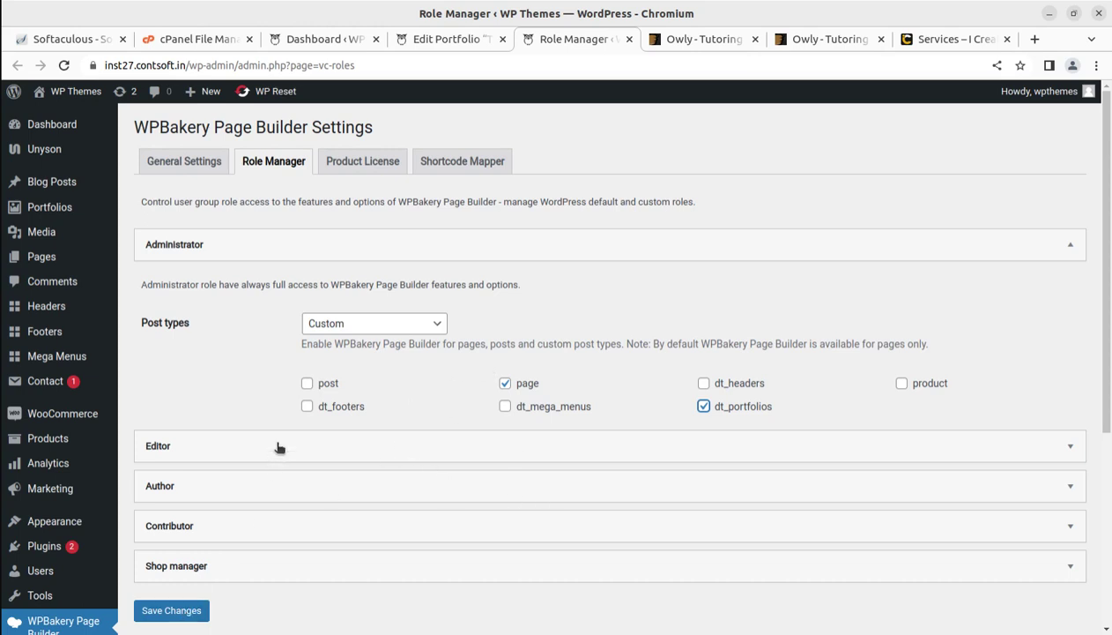
{"action": "left_click", "coordinate": [306, 407]}
{"action": "left_click", "coordinate": [705, 385]}
{"action": "left_click", "coordinate": [189, 616]}
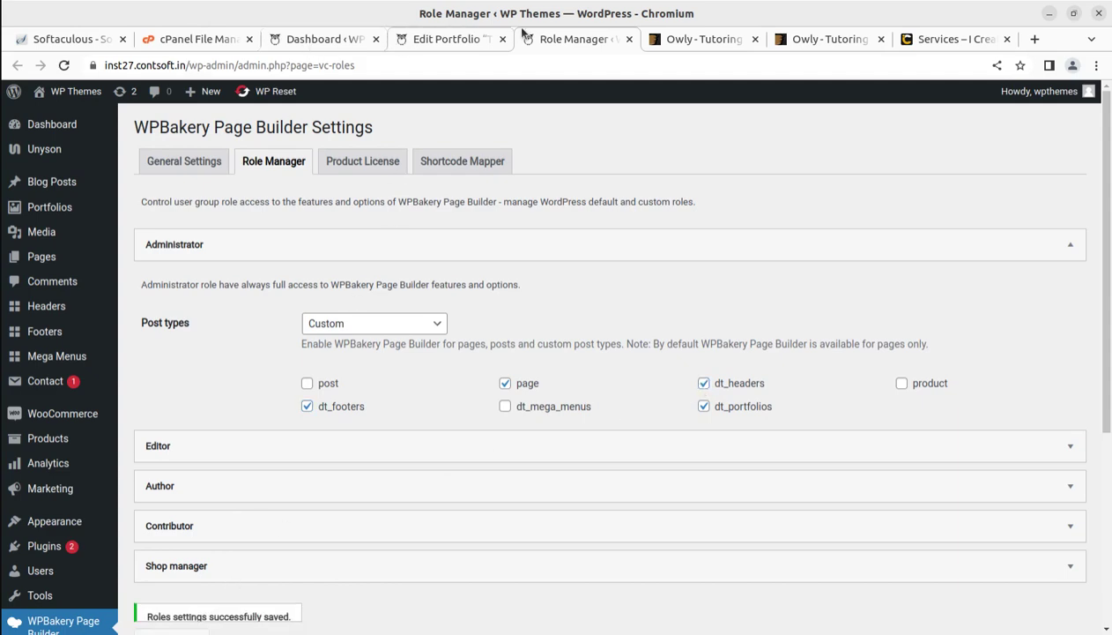
Return to the portfolio item's edit page, reload it, and look through its WPBakery Page Builder layout
{"action": "left_click", "coordinate": [449, 40]}
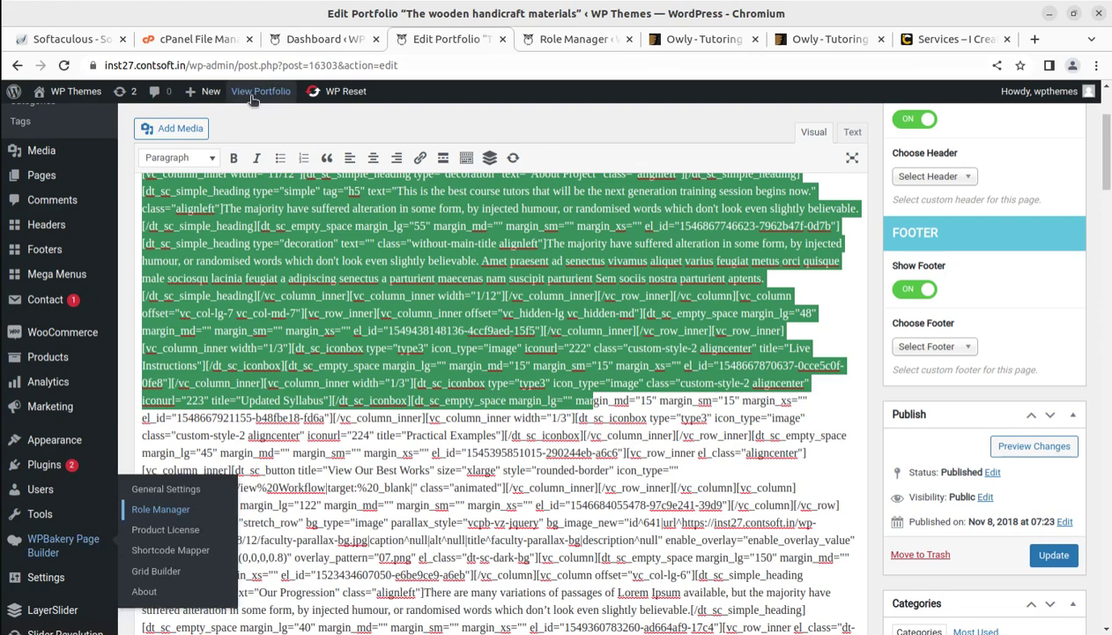
{"action": "left_click", "coordinate": [63, 66]}
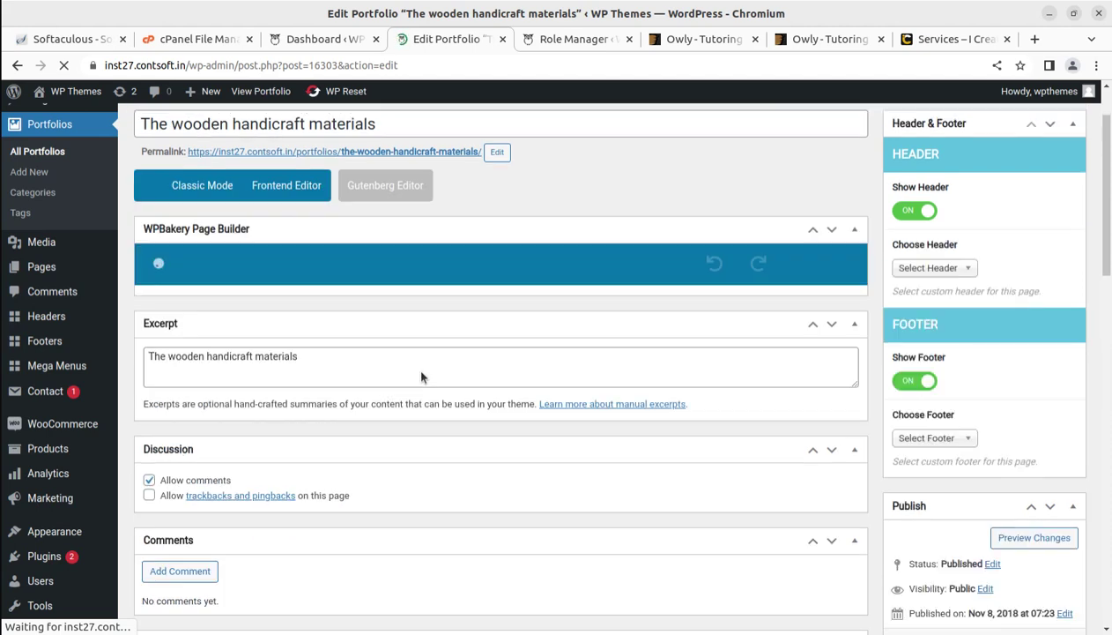
{"action": "left_click_drag", "start_coordinate": [423, 374], "coordinate": [293, 386]}
{"action": "scroll", "coordinate": [529, 379], "scroll_direction": "down", "scroll_amount": 7}
{"action": "scroll", "coordinate": [291, 385], "scroll_direction": "down", "scroll_amount": 3}
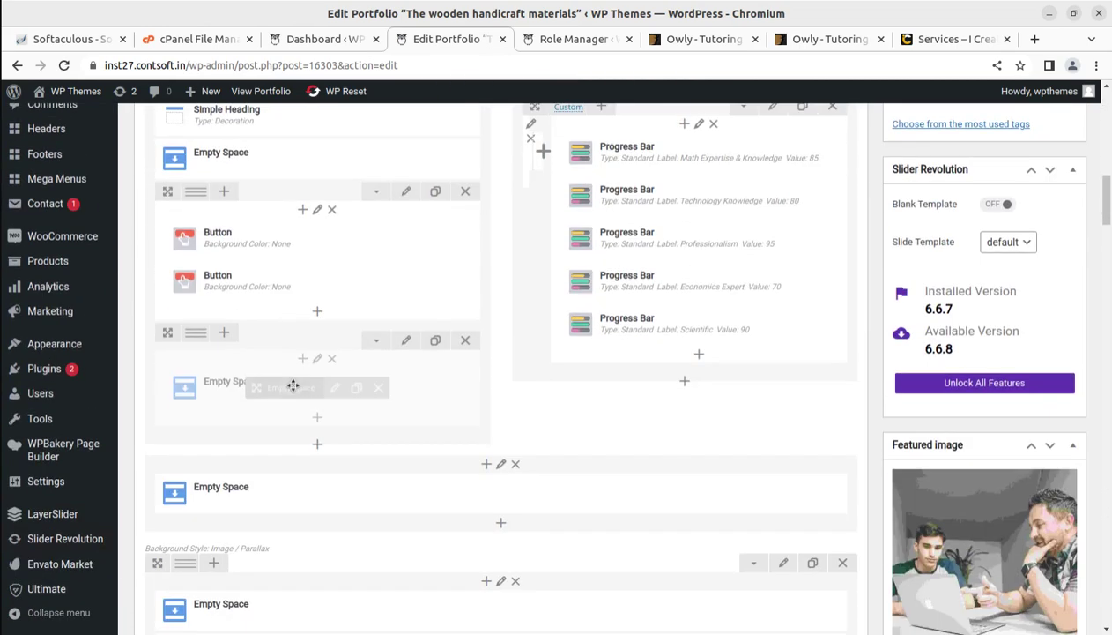
{"action": "scroll", "coordinate": [644, 454], "scroll_direction": "up", "scroll_amount": 8}
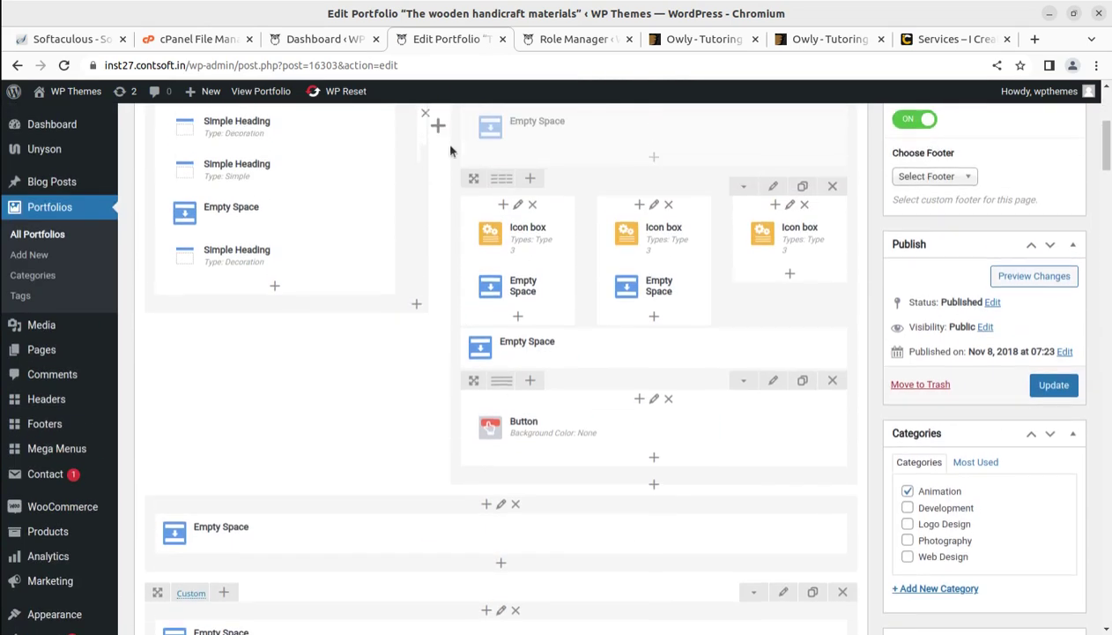
Close the Role Manager tab, open the All Portfolios list in a new tab, and look over its items
{"action": "left_click", "coordinate": [595, 39]}
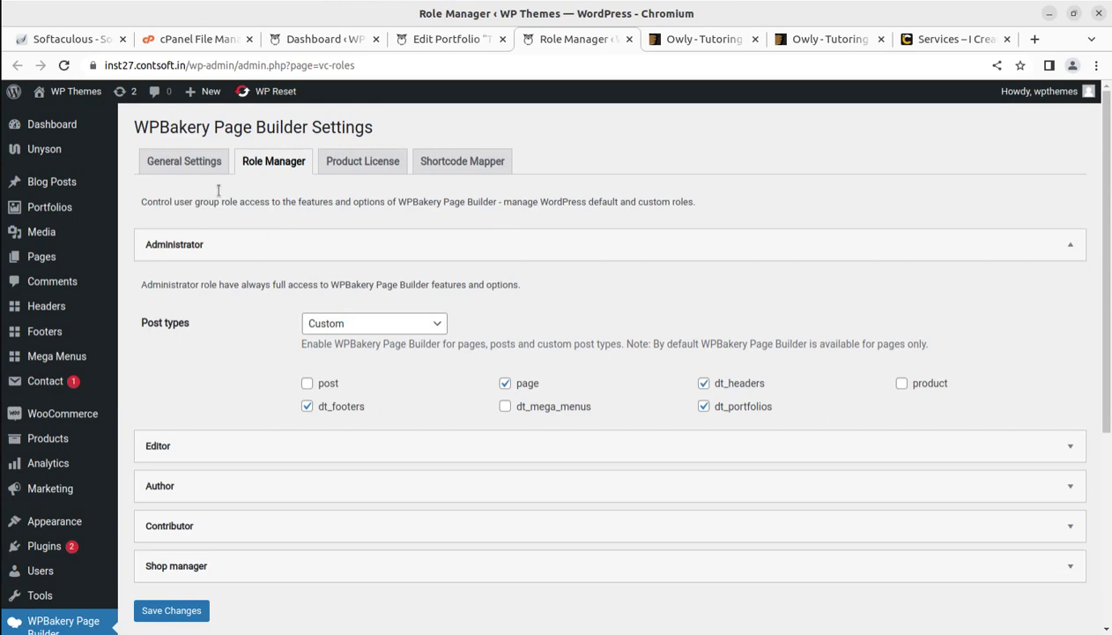
{"action": "left_click", "coordinate": [629, 38]}
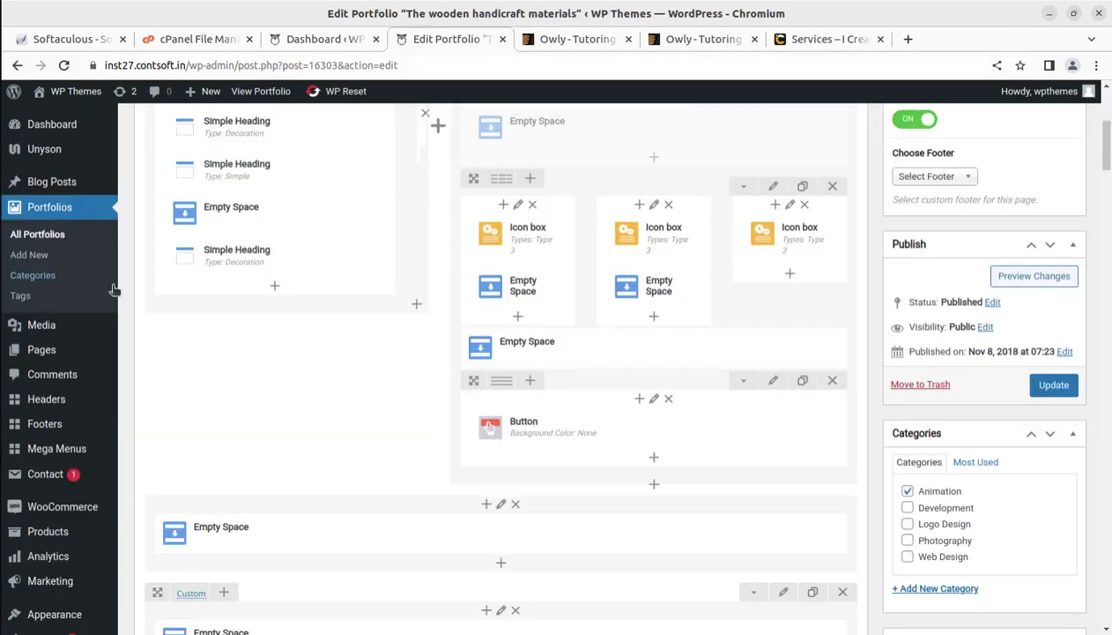
{"action": "middle_click", "coordinate": [37, 234]}
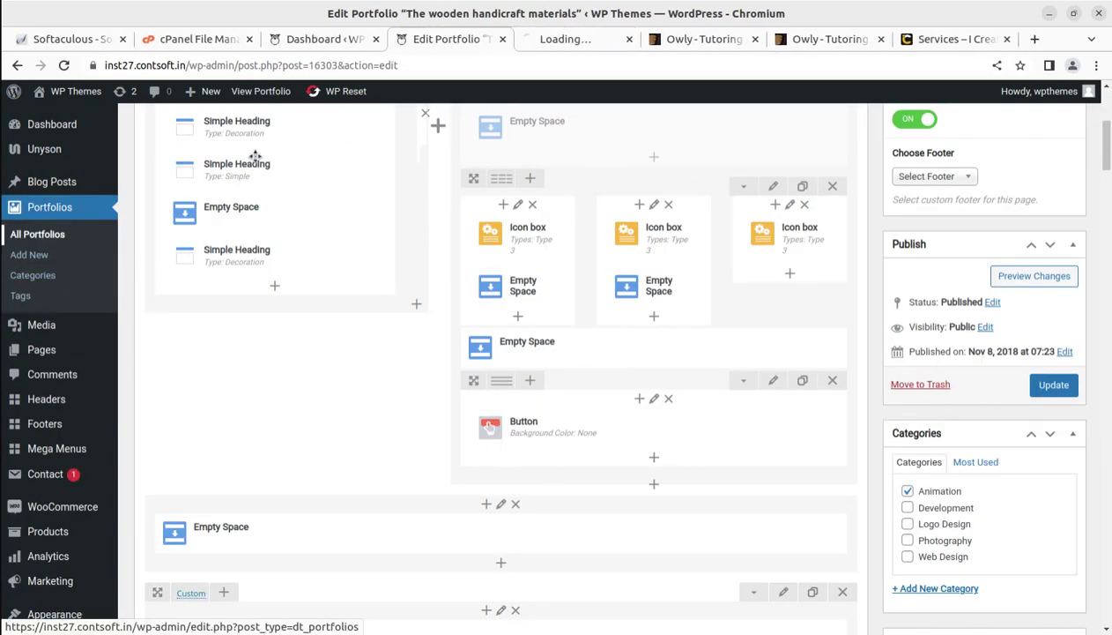
{"action": "left_click", "coordinate": [558, 40]}
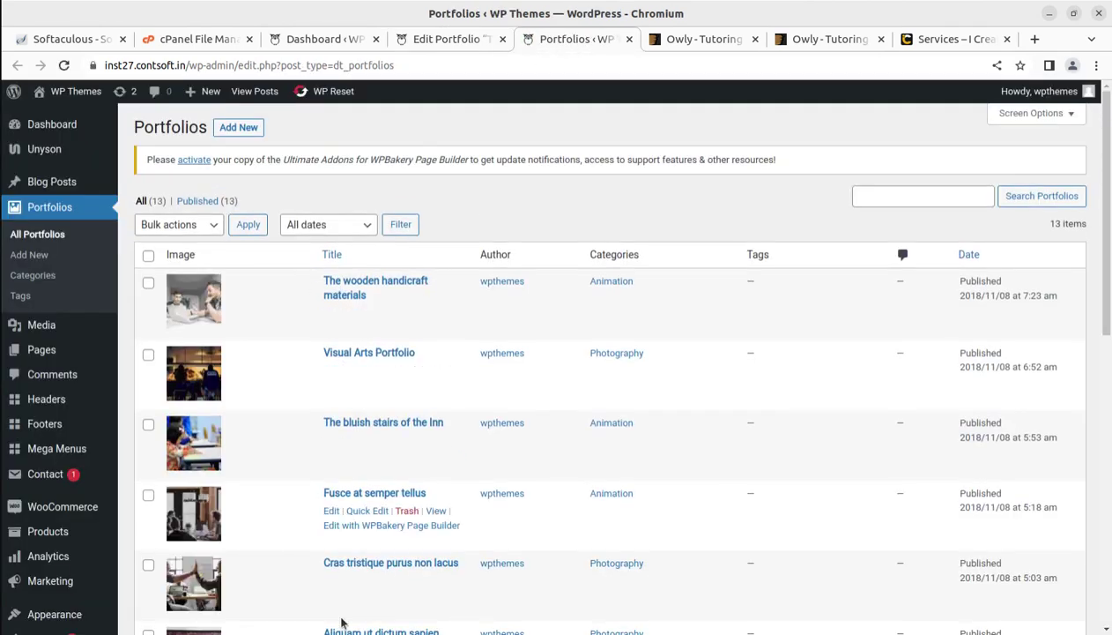
{"action": "scroll", "coordinate": [357, 463], "scroll_direction": "down", "scroll_amount": 2}
{"action": "scroll", "coordinate": [365, 322], "scroll_direction": "up", "scroll_amount": 3}
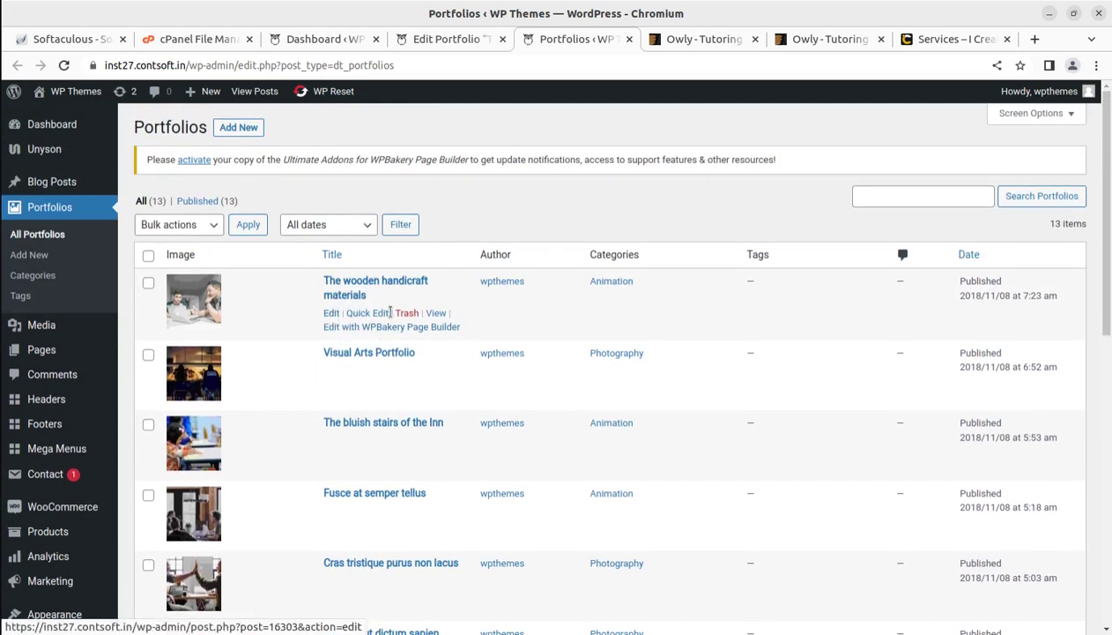
View the published page of "The wooden handicraft materials" in a new tab and look through it down to the FAQ's section
{"action": "middle_click", "coordinate": [436, 313]}
{"action": "left_click", "coordinate": [612, 39]}
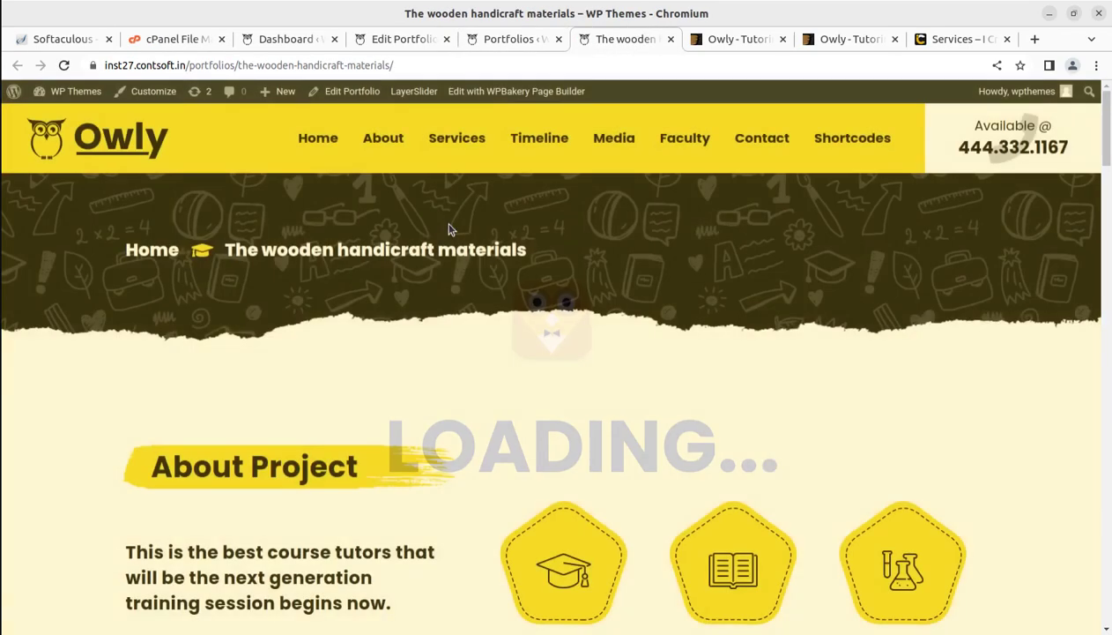
{"action": "scroll", "coordinate": [445, 255], "scroll_direction": "down", "scroll_amount": 5}
{"action": "scroll", "coordinate": [319, 336], "scroll_direction": "down", "scroll_amount": 10}
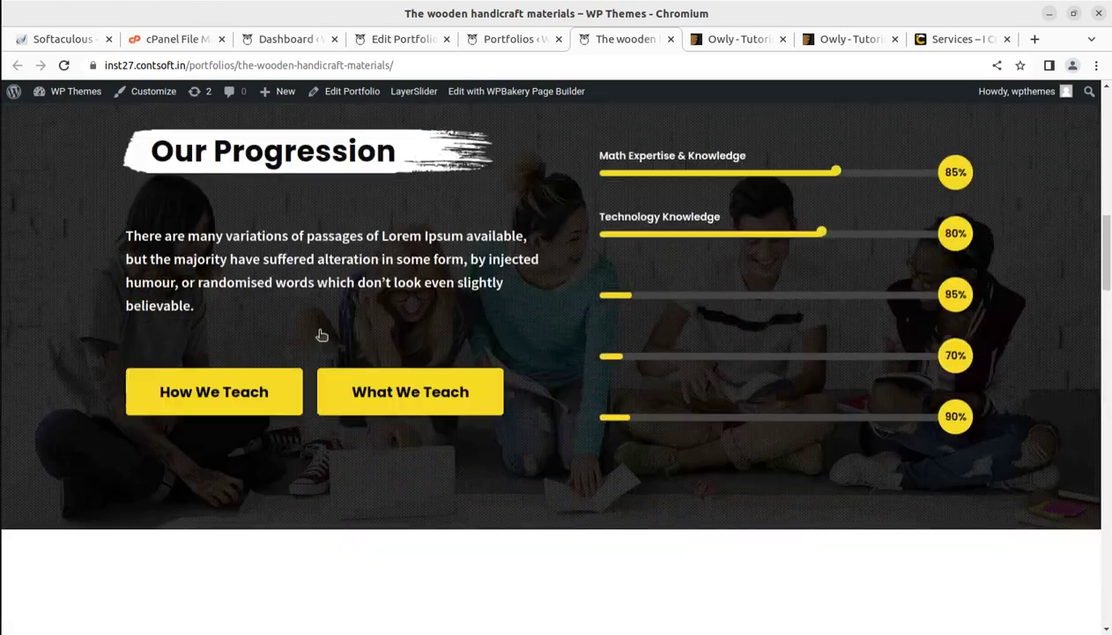
{"action": "scroll", "coordinate": [319, 336], "scroll_direction": "down", "scroll_amount": 9}
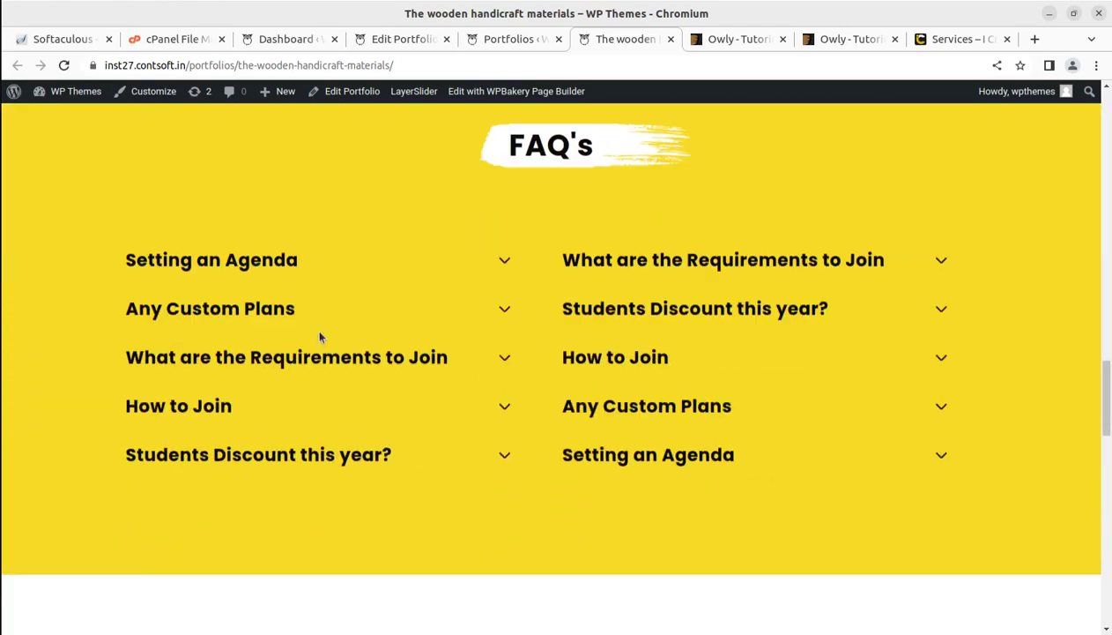
Go back to the portfolio item's edit page and examine its heading, icon box and button elements in the page builder
{"action": "left_click", "coordinate": [432, 42]}
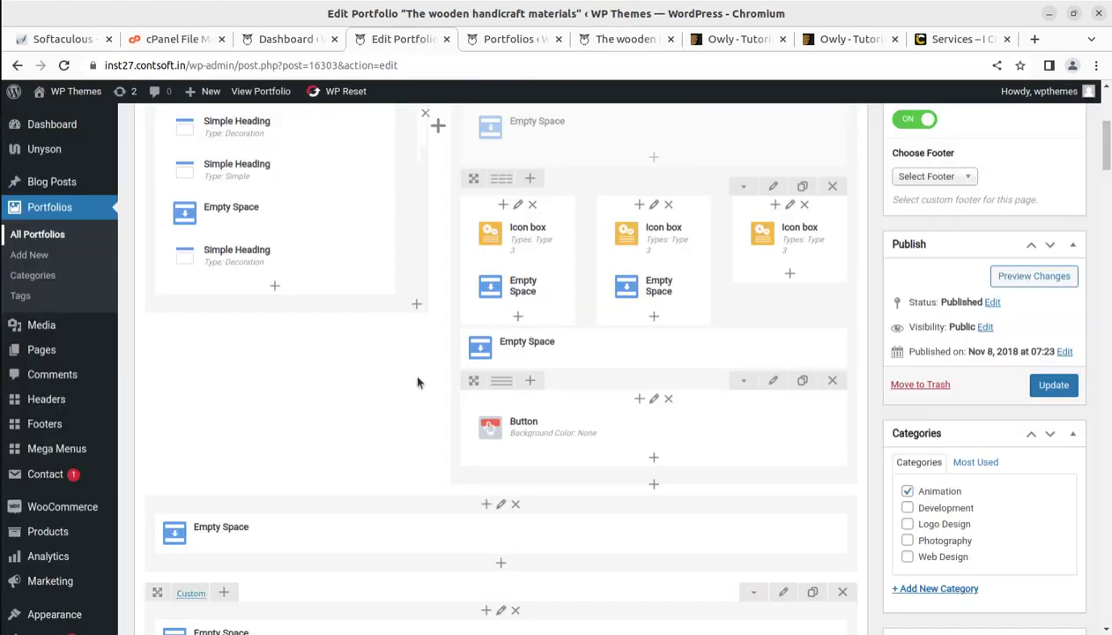
{"action": "scroll", "coordinate": [414, 379], "scroll_direction": "up", "scroll_amount": 5}
{"action": "left_click", "coordinate": [645, 296]}
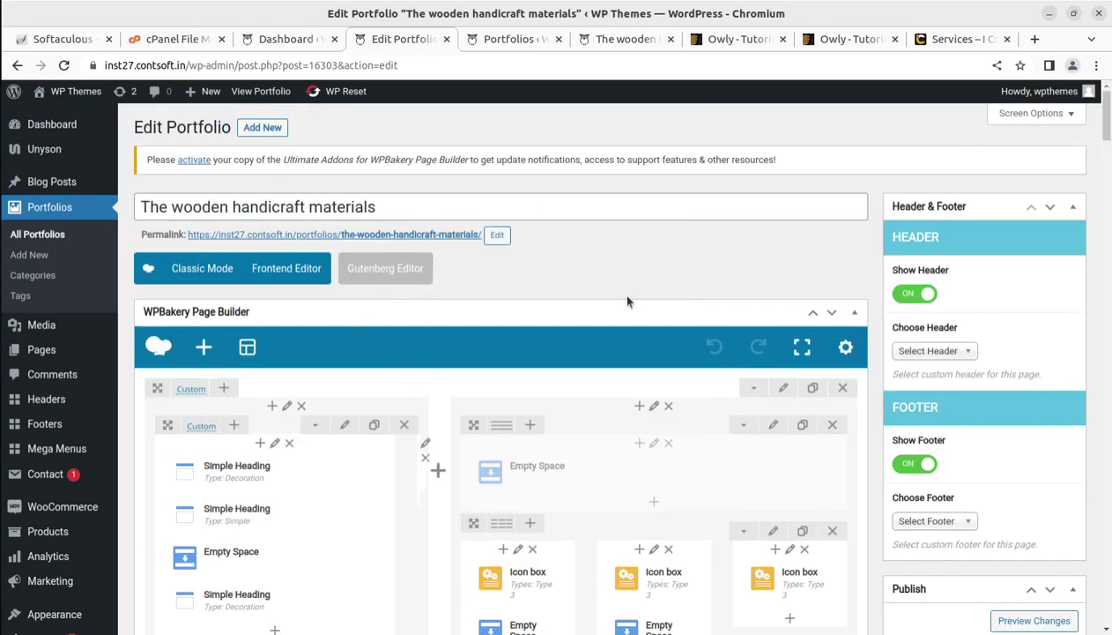
{"action": "scroll", "coordinate": [634, 323], "scroll_direction": "down", "scroll_amount": 3}
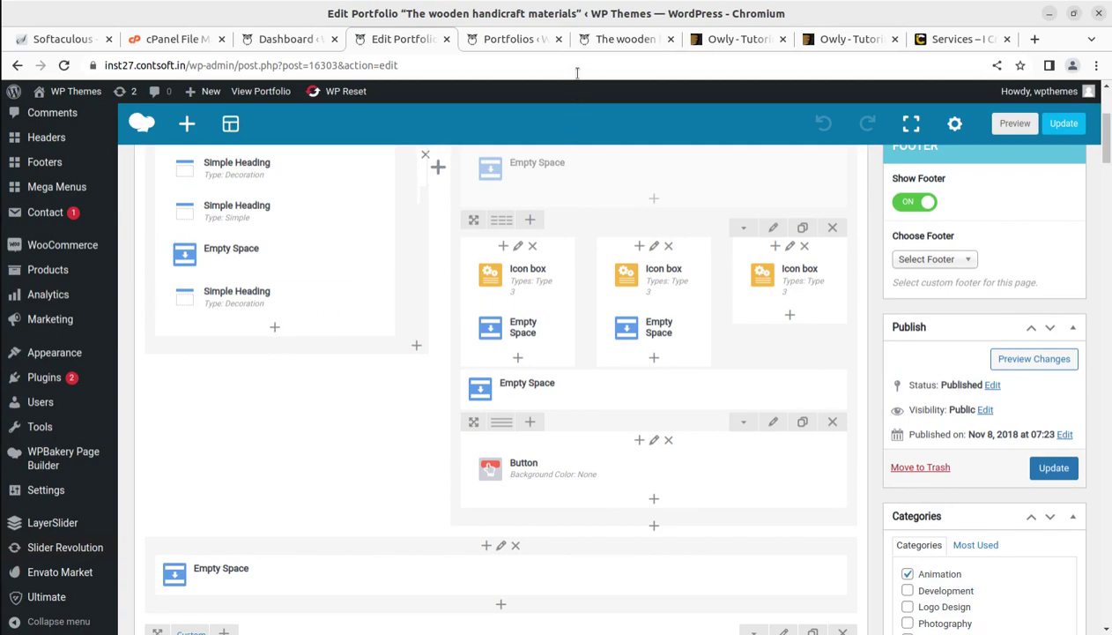
Return to the published portfolio page and examine its About Project, Our Progression and Related Posts sections
{"action": "left_click", "coordinate": [529, 42]}
{"action": "left_click", "coordinate": [617, 39]}
{"action": "scroll", "coordinate": [456, 473], "scroll_direction": "up", "scroll_amount": 5}
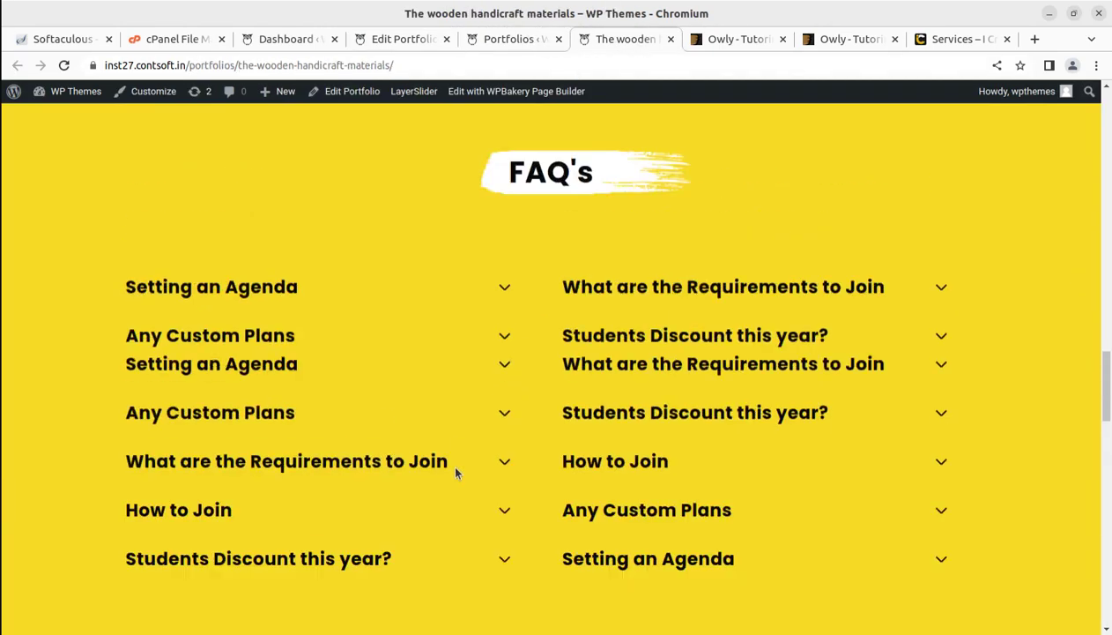
{"action": "scroll", "coordinate": [455, 474], "scroll_direction": "up", "scroll_amount": 15}
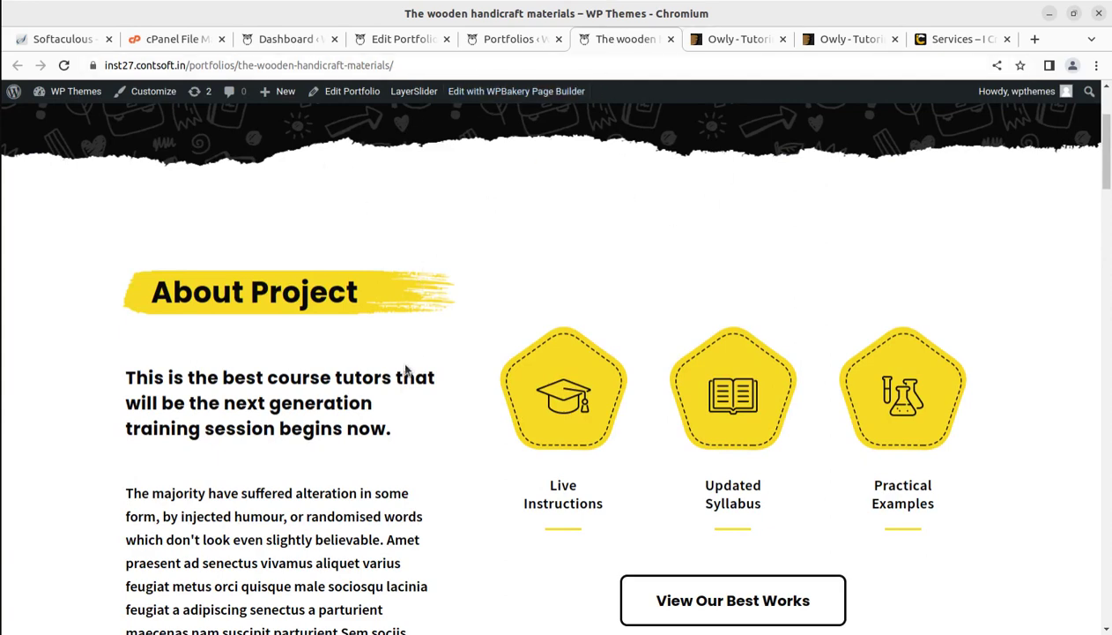
{"action": "scroll", "coordinate": [406, 370], "scroll_direction": "down", "scroll_amount": 3}
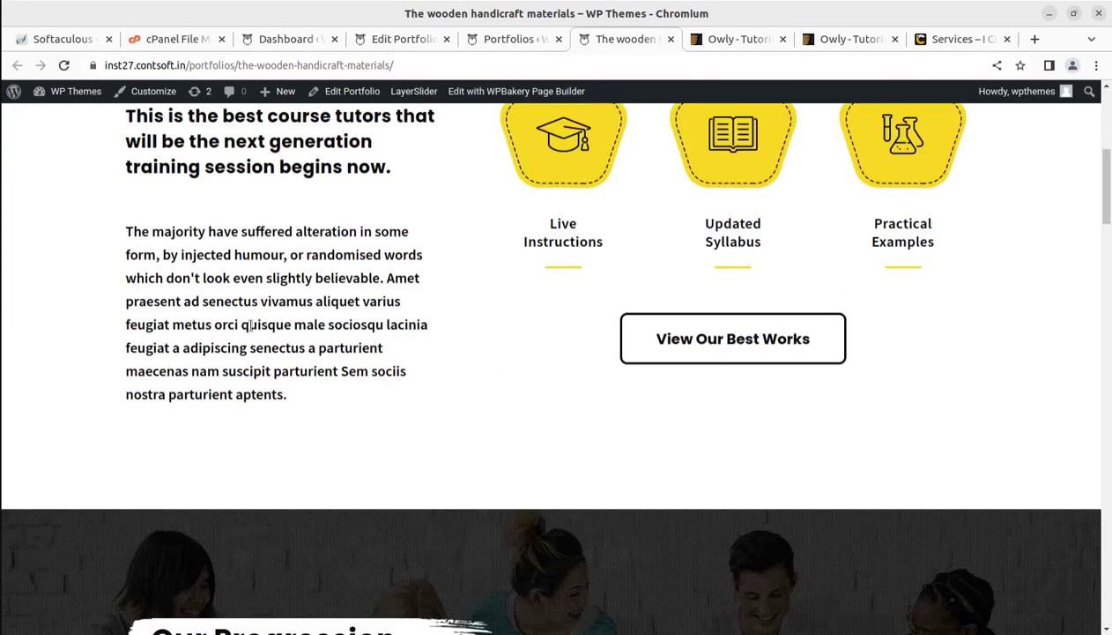
{"action": "scroll", "coordinate": [459, 325], "scroll_direction": "down", "scroll_amount": 5}
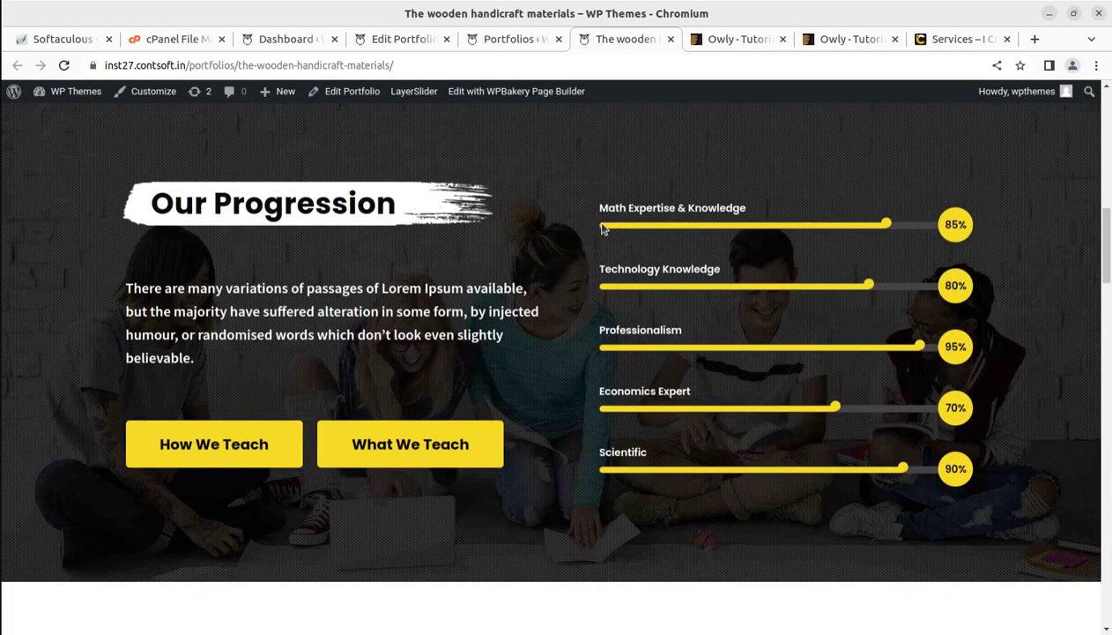
{"action": "scroll", "coordinate": [213, 276], "scroll_direction": "down", "scroll_amount": 6}
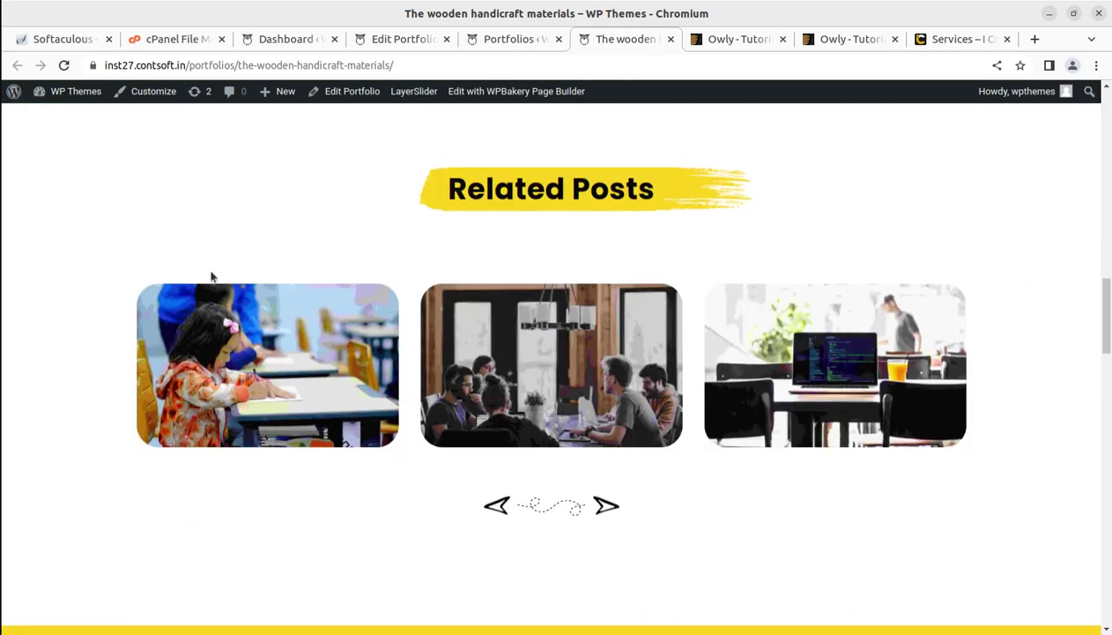
Glance at the I Create services page and return to the beginning of the portfolio item's edit page
{"action": "left_click", "coordinate": [947, 41]}
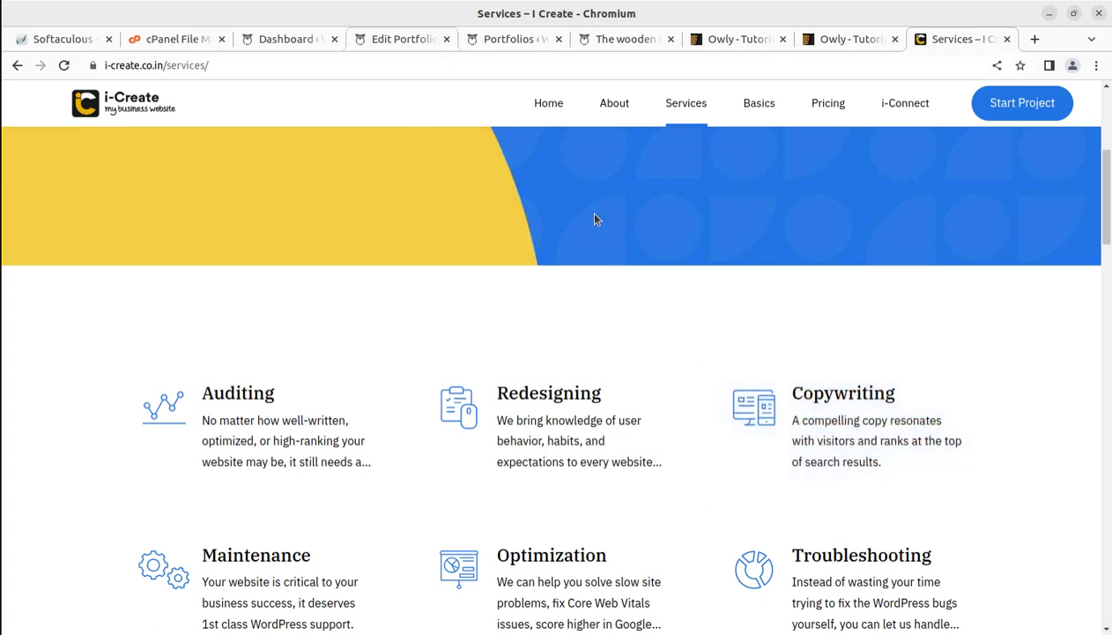
{"action": "left_click", "coordinate": [398, 41]}
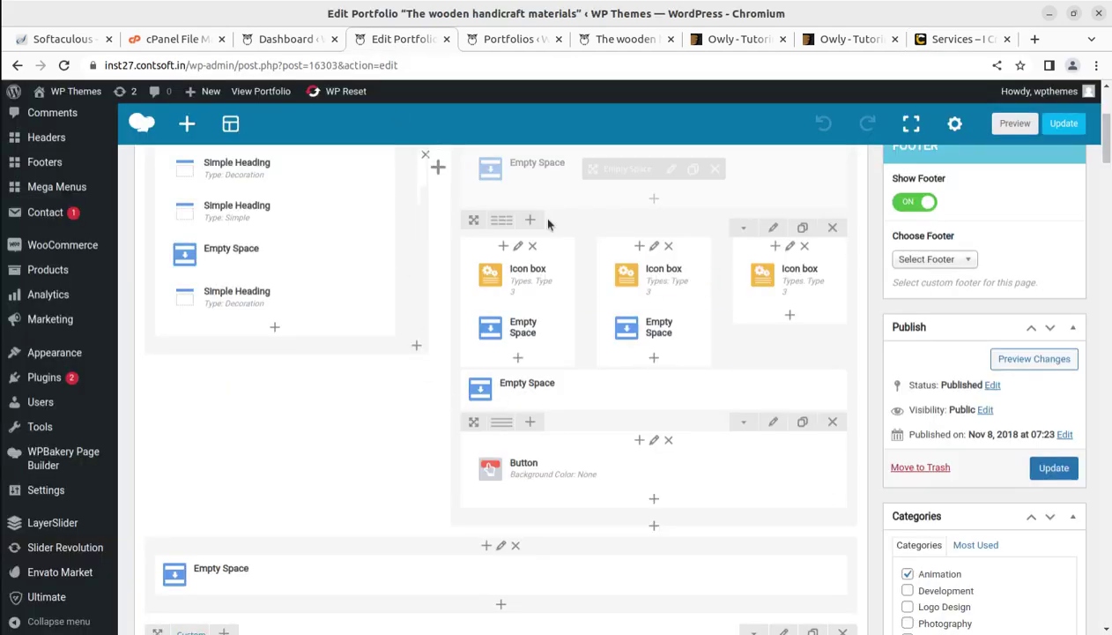
{"action": "scroll", "coordinate": [663, 545], "scroll_direction": "up", "scroll_amount": 4}
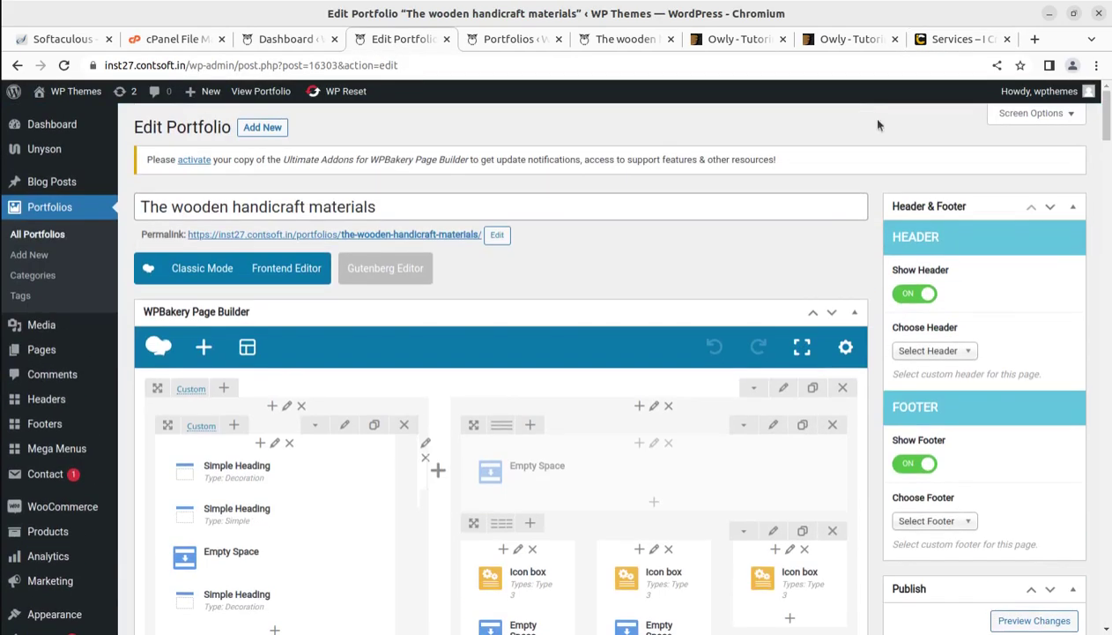
Switch to the I Create site, open its home page, and go to the Join I-Create Platform page to view its registration form
{"action": "left_click", "coordinate": [952, 42]}
{"action": "scroll", "coordinate": [793, 273], "scroll_direction": "up", "scroll_amount": 4}
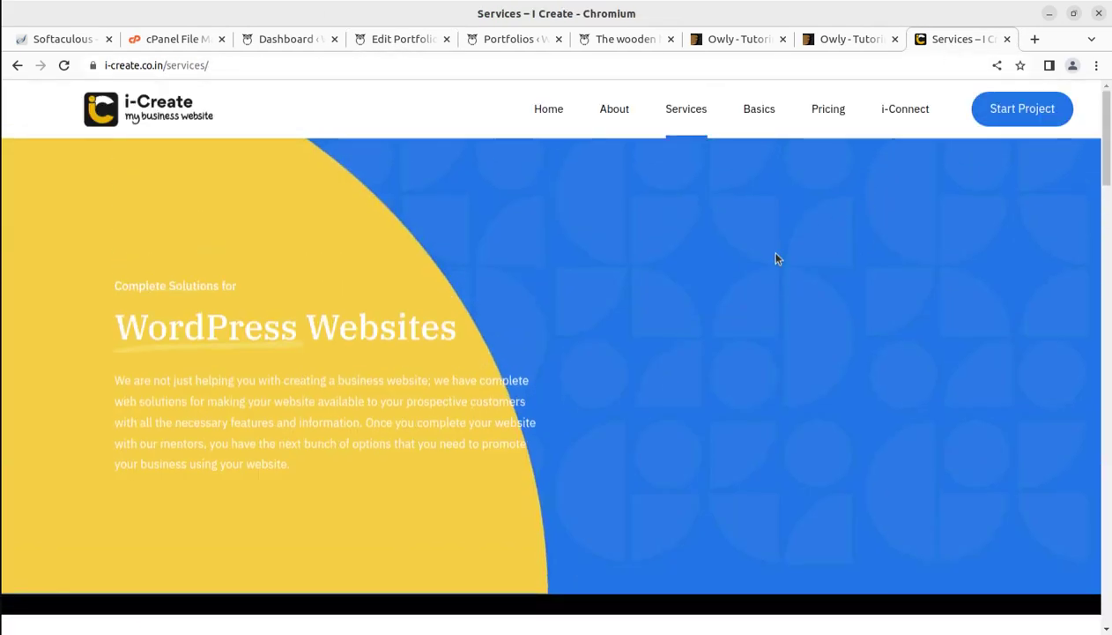
{"action": "left_click", "coordinate": [557, 113]}
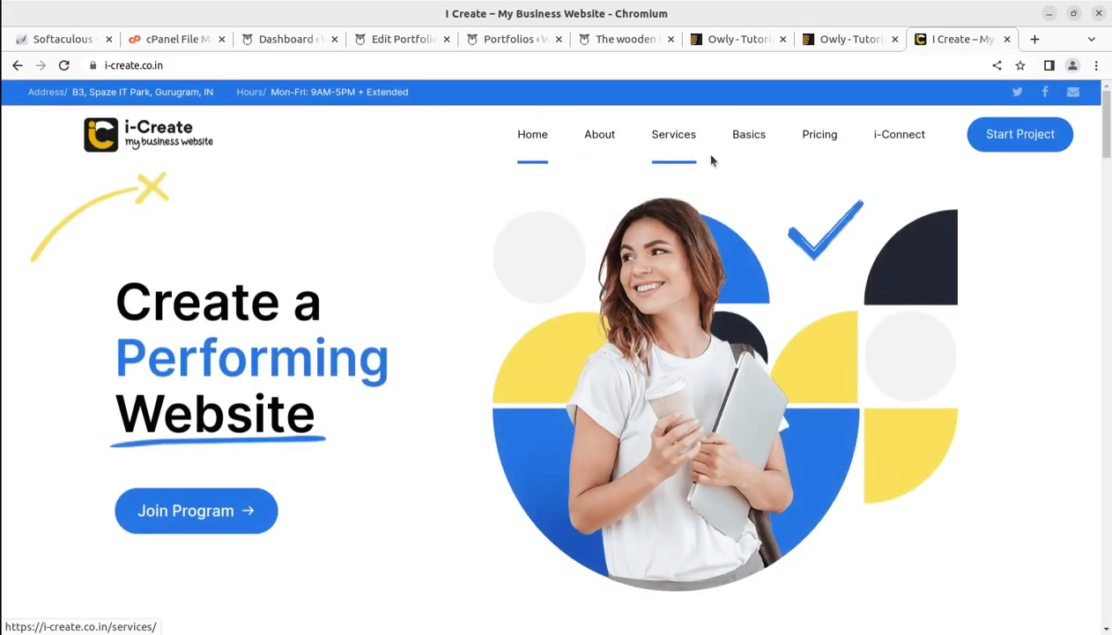
{"action": "mouse_move", "coordinate": [887, 143]}
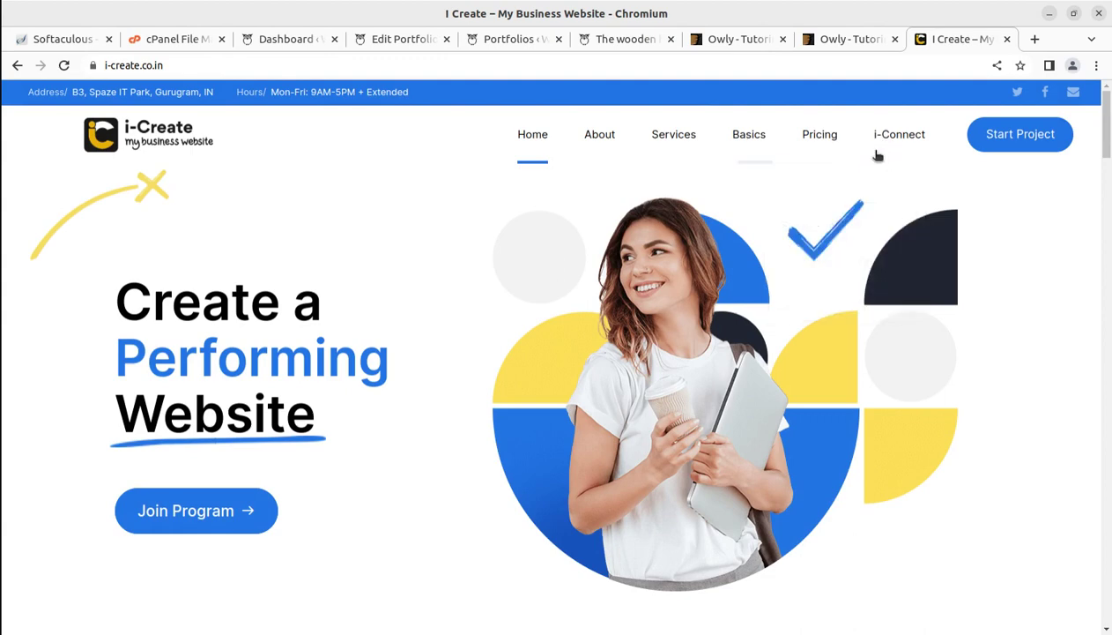
{"action": "left_click", "coordinate": [841, 270]}
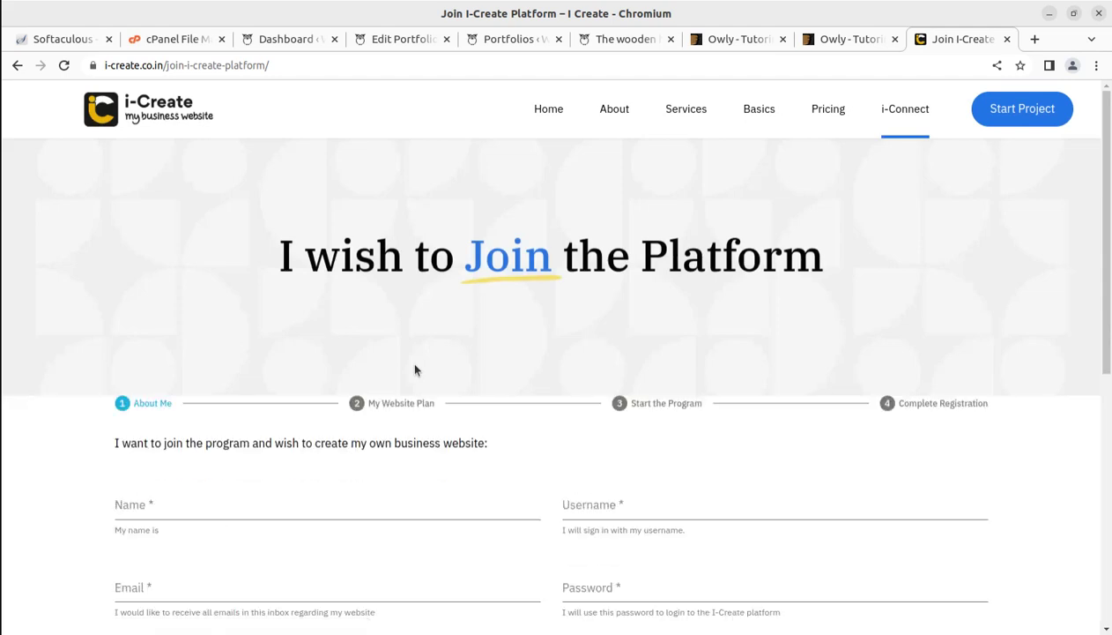
{"action": "scroll", "coordinate": [290, 307], "scroll_direction": "down", "scroll_amount": 3}
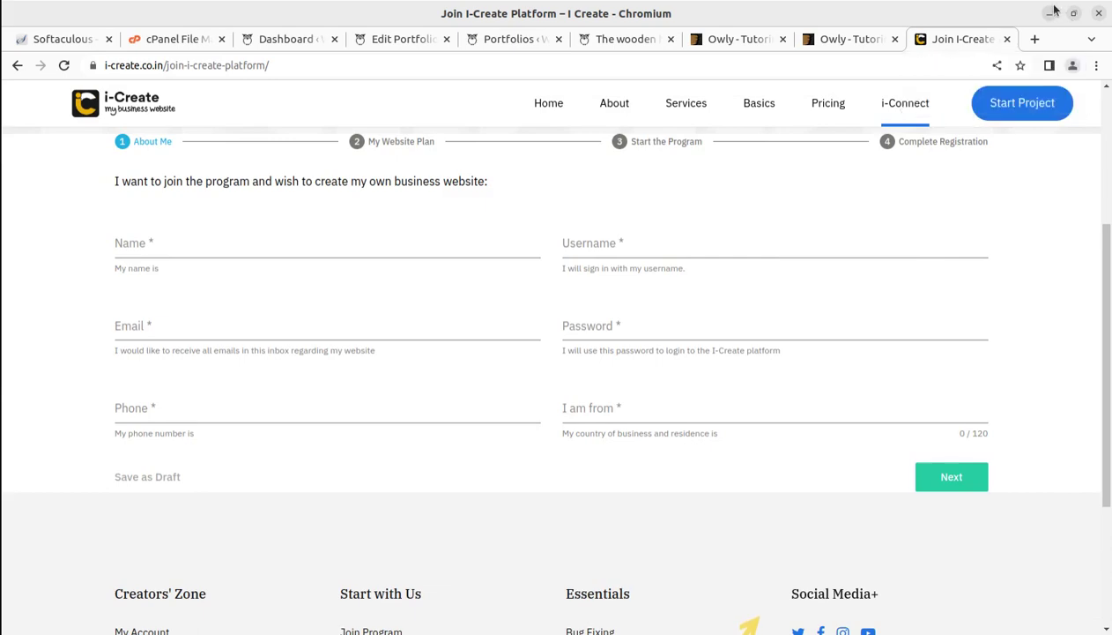
Close the published wooden handicraft portfolio page and the Portfolios list, and return to the portfolio item's edit page
{"action": "left_click", "coordinate": [535, 43]}
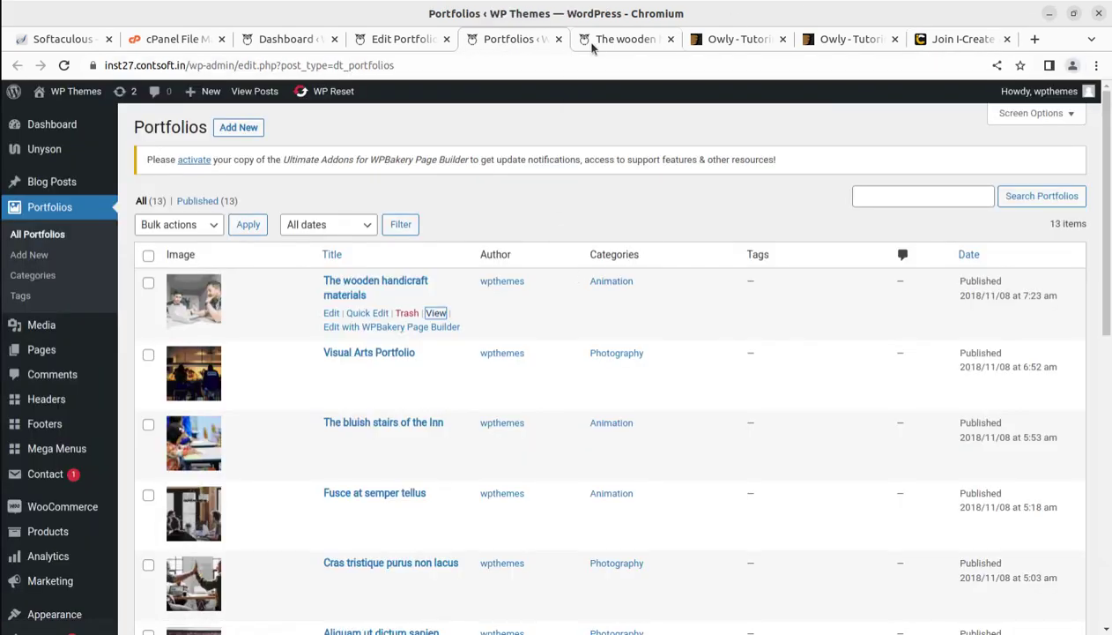
{"action": "left_click", "coordinate": [627, 40]}
{"action": "left_click", "coordinate": [669, 39]}
{"action": "left_click", "coordinate": [520, 39]}
{"action": "left_click", "coordinate": [558, 39]}
{"action": "left_click", "coordinate": [408, 40]}
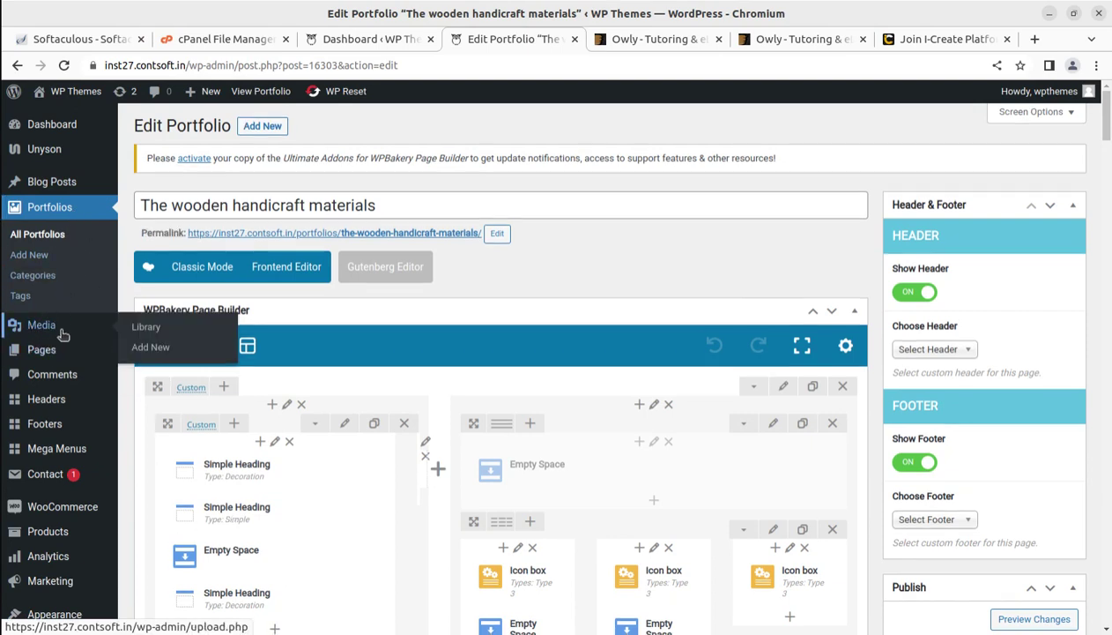
Open the Headers list and look over the actions available for the imported header
{"action": "scroll", "coordinate": [53, 333], "scroll_direction": "down", "scroll_amount": 1}
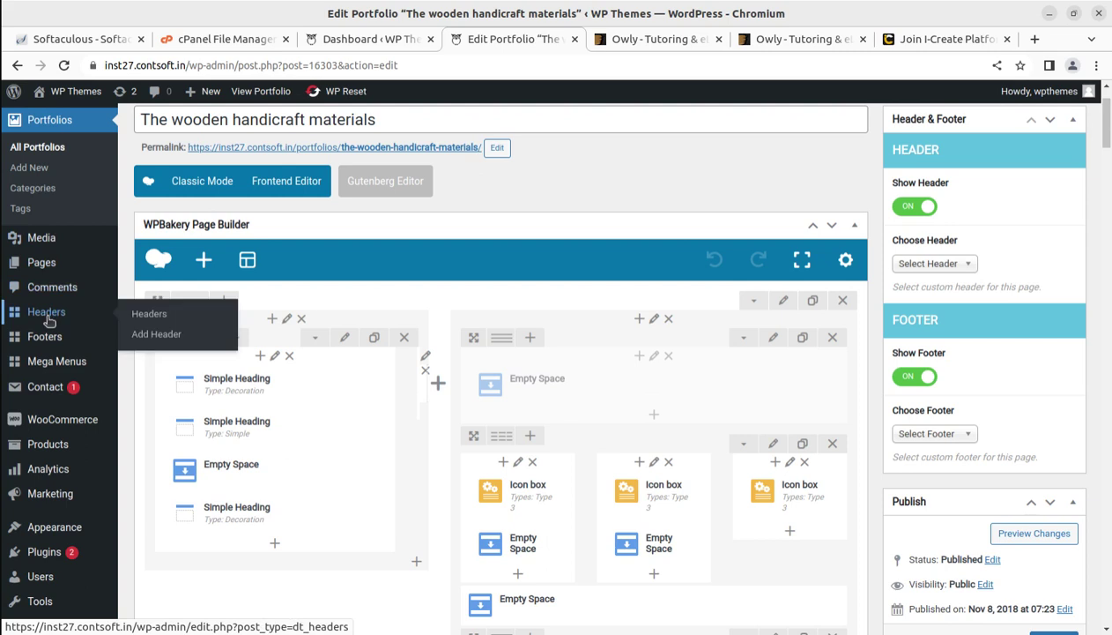
{"action": "left_click", "coordinate": [47, 321]}
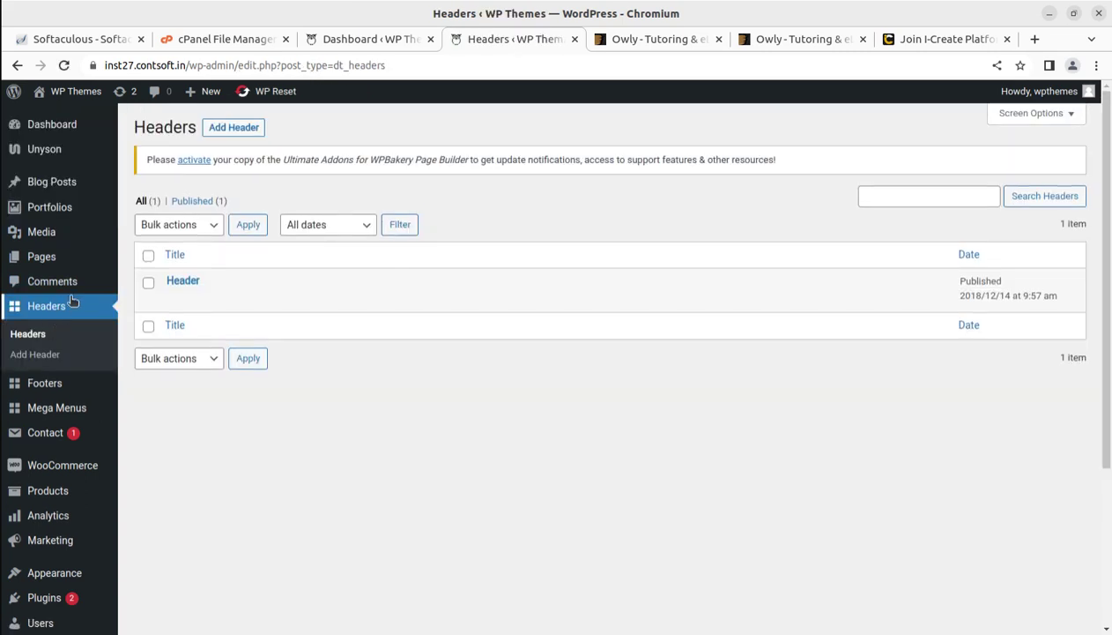
{"action": "mouse_move", "coordinate": [173, 291]}
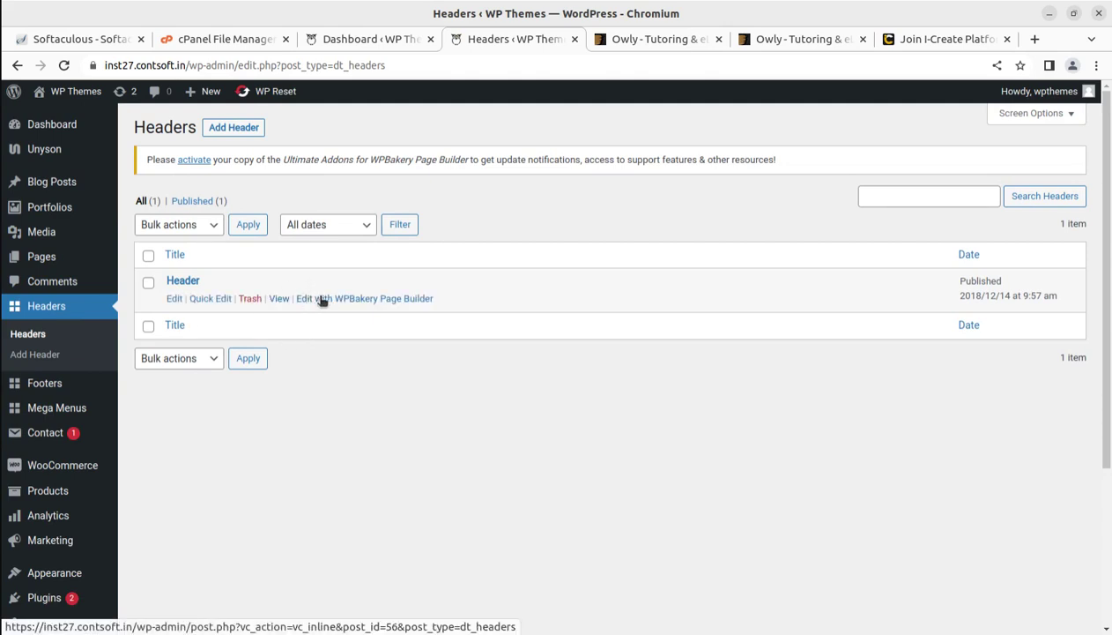
{"action": "scroll", "coordinate": [100, 335], "scroll_direction": "down", "scroll_amount": 4}
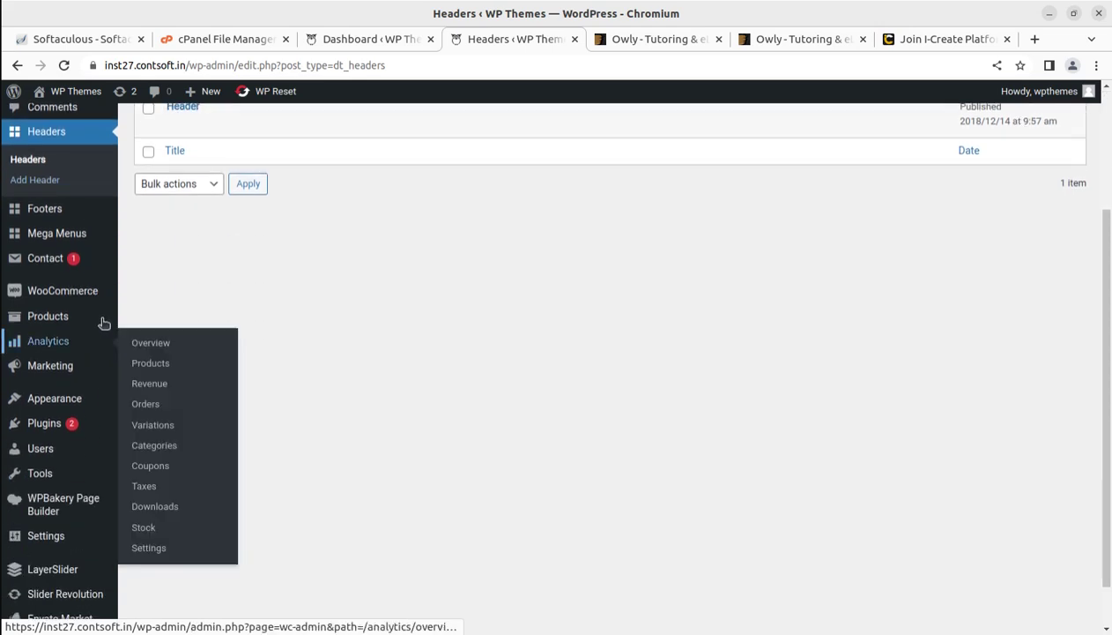
{"action": "scroll", "coordinate": [124, 300], "scroll_direction": "up", "scroll_amount": 4}
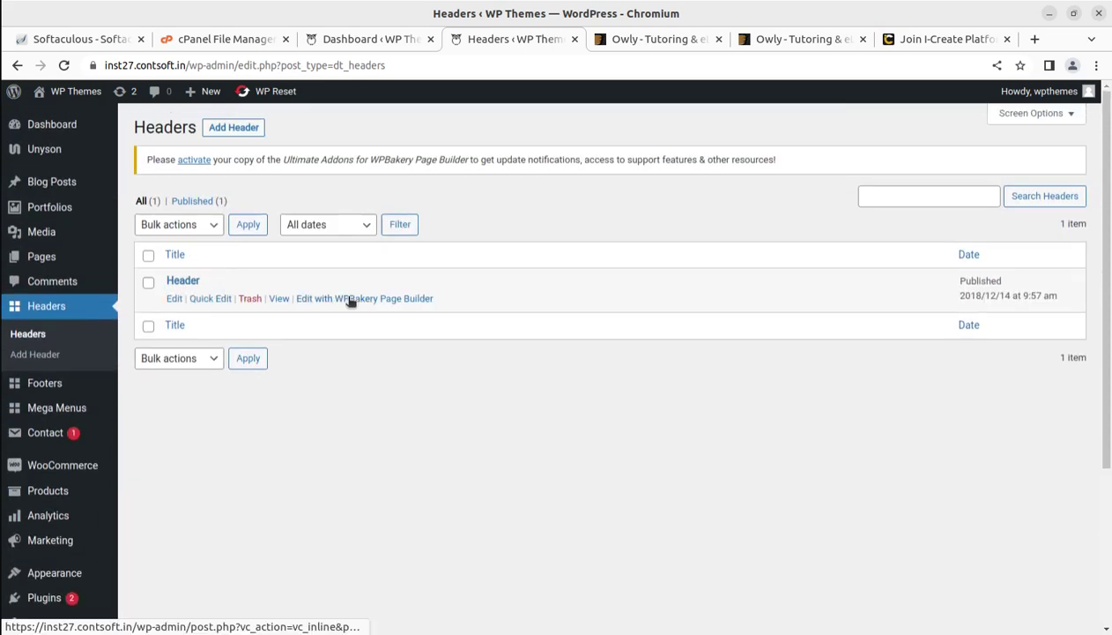
Open the Header entry with WPBakery Page Builder in a separate tab and switch it to the backend editor
{"action": "middle_click", "coordinate": [353, 297]}
{"action": "left_click", "coordinate": [558, 40]}
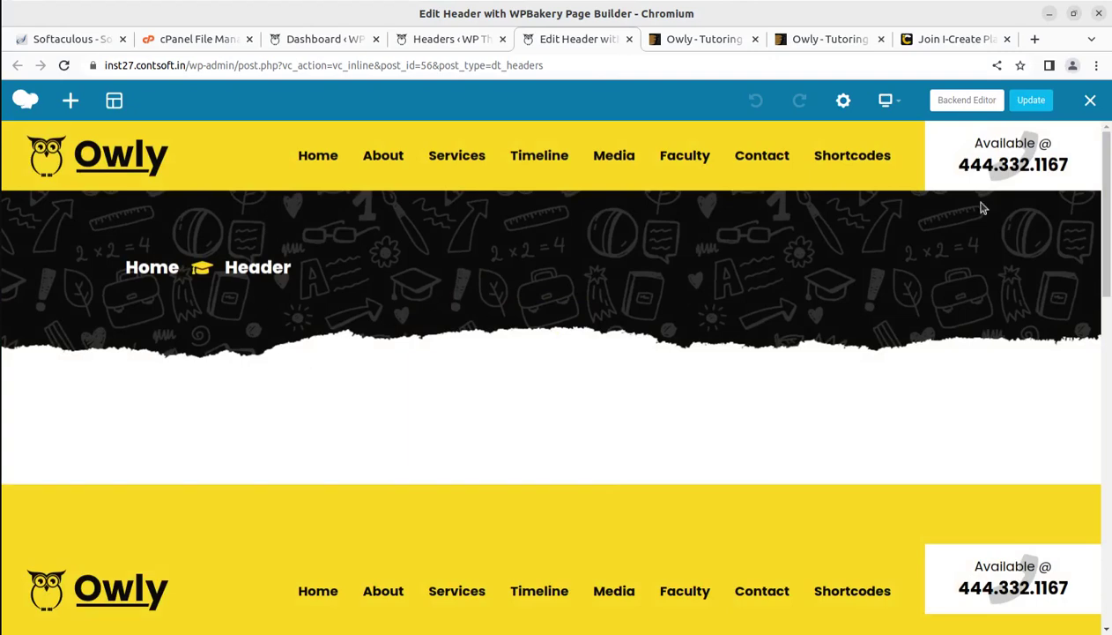
{"action": "left_click", "coordinate": [966, 103]}
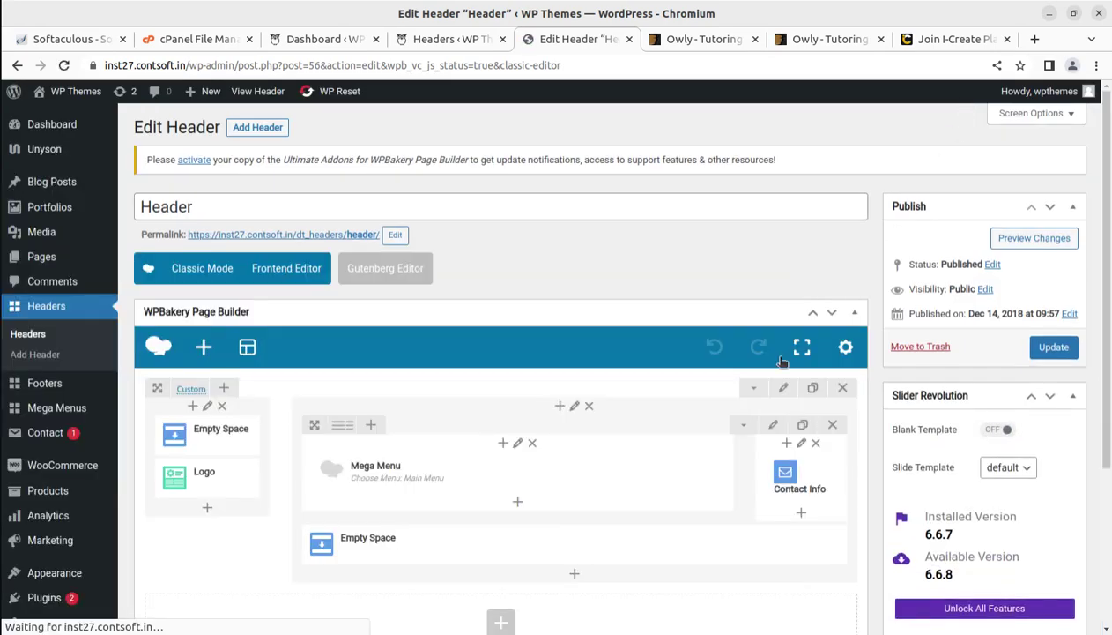
{"action": "scroll", "coordinate": [360, 496], "scroll_direction": "down", "scroll_amount": 3}
{"action": "mouse_move", "coordinate": [186, 263]}
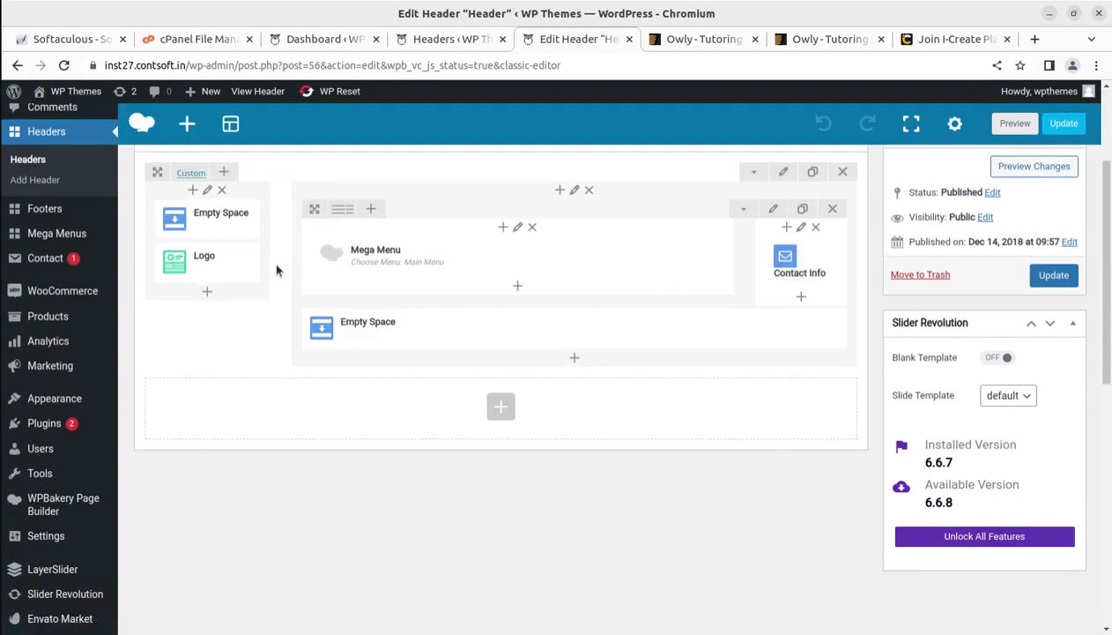
Examine the general and design options of the header's Logo element, and close its settings without saving
{"action": "left_click", "coordinate": [209, 263]}
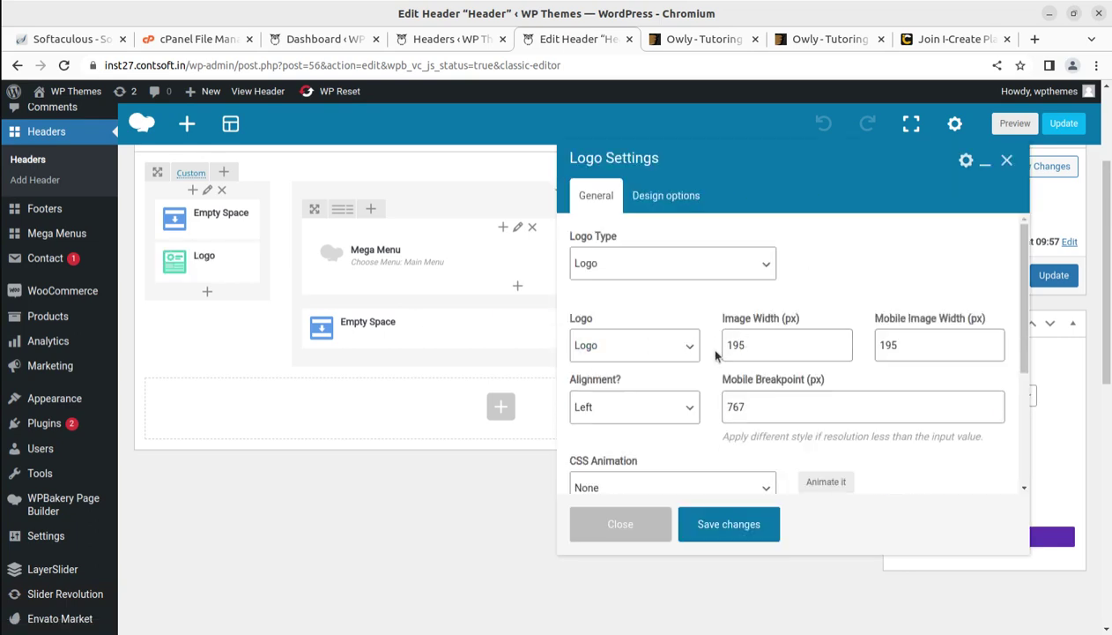
{"action": "scroll", "coordinate": [702, 363], "scroll_direction": "down", "scroll_amount": 3}
{"action": "scroll", "coordinate": [698, 360], "scroll_direction": "up", "scroll_amount": 4}
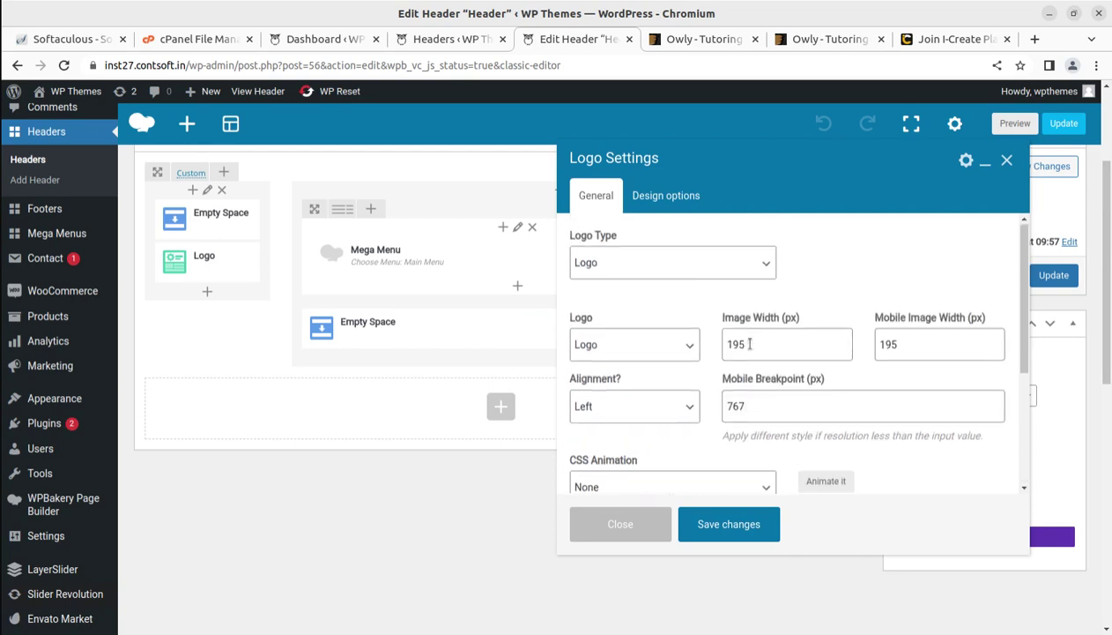
{"action": "left_click", "coordinate": [676, 196]}
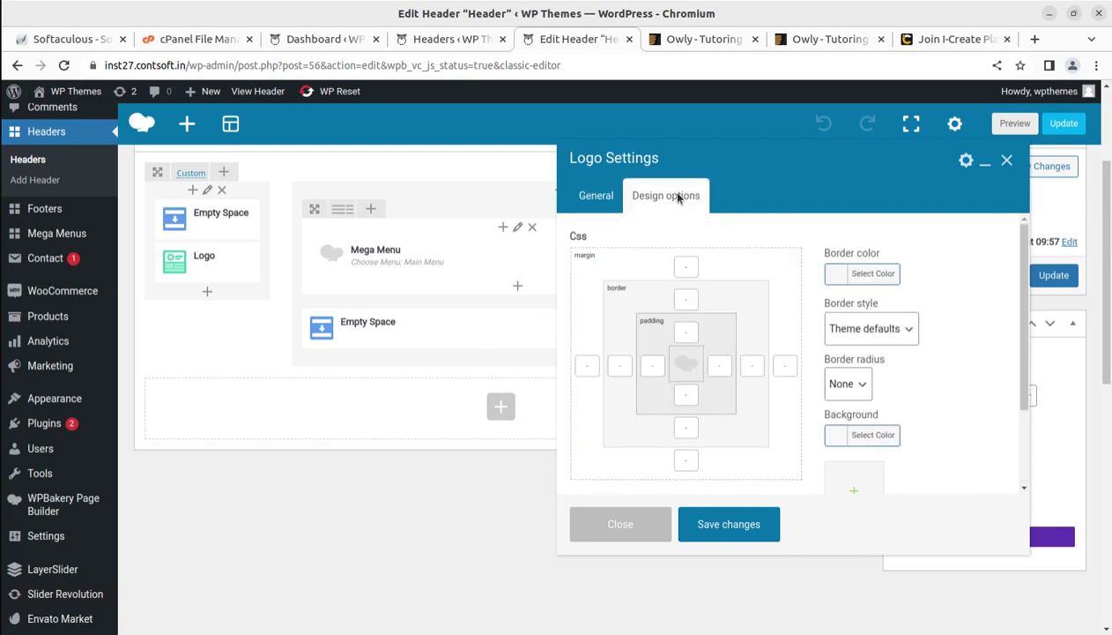
{"action": "left_click", "coordinate": [615, 198]}
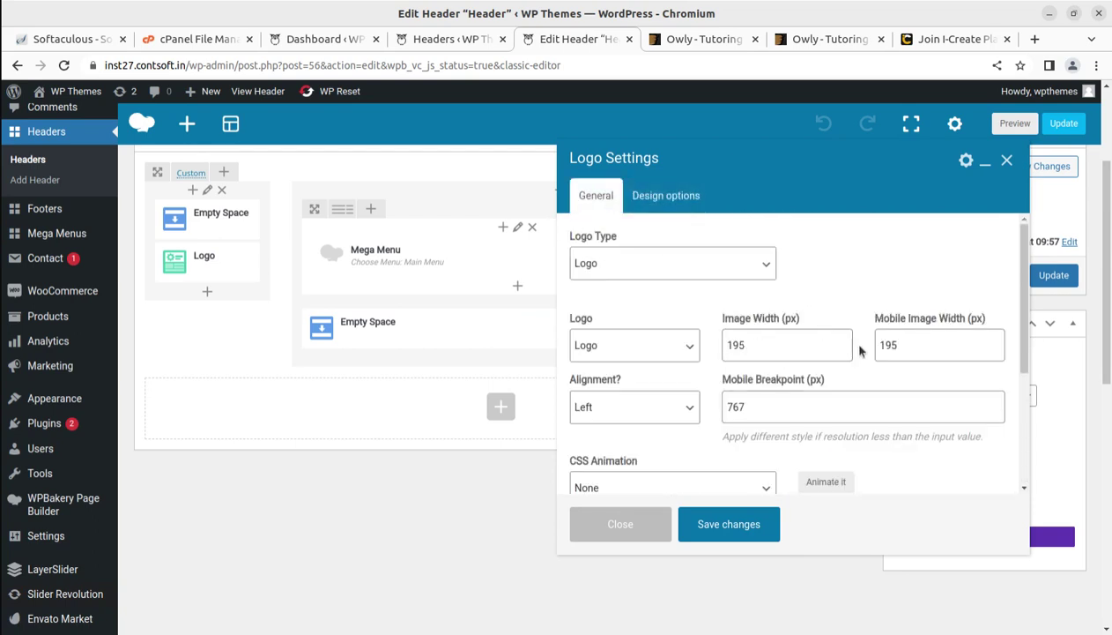
{"action": "scroll", "coordinate": [857, 349], "scroll_direction": "down", "scroll_amount": 5}
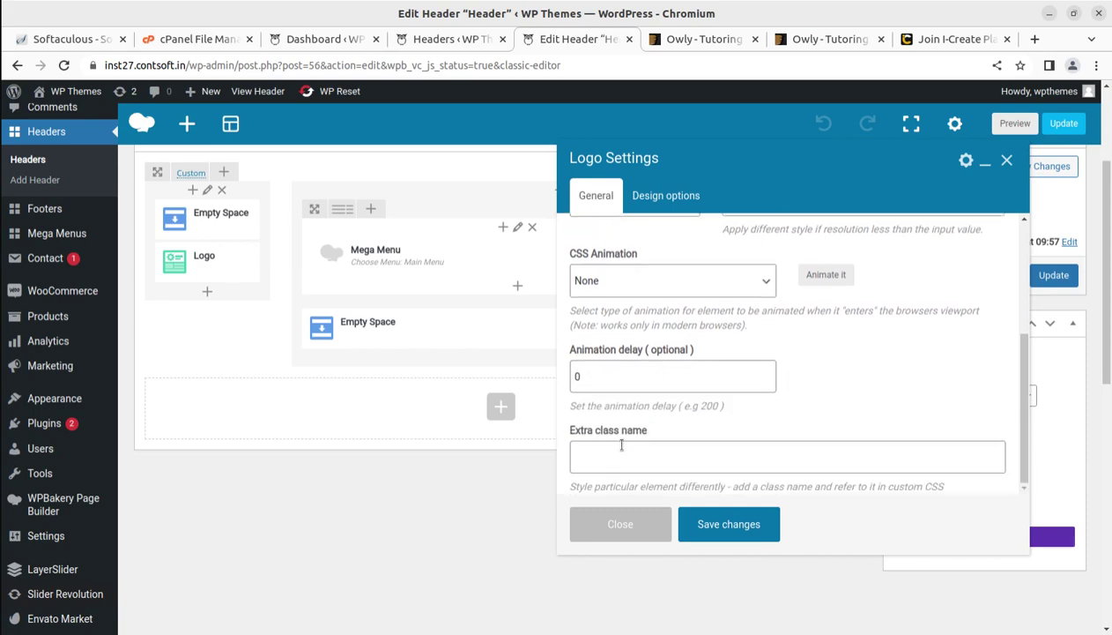
{"action": "scroll", "coordinate": [611, 450], "scroll_direction": "down", "scroll_amount": 2}
{"action": "left_click", "coordinate": [633, 517]}
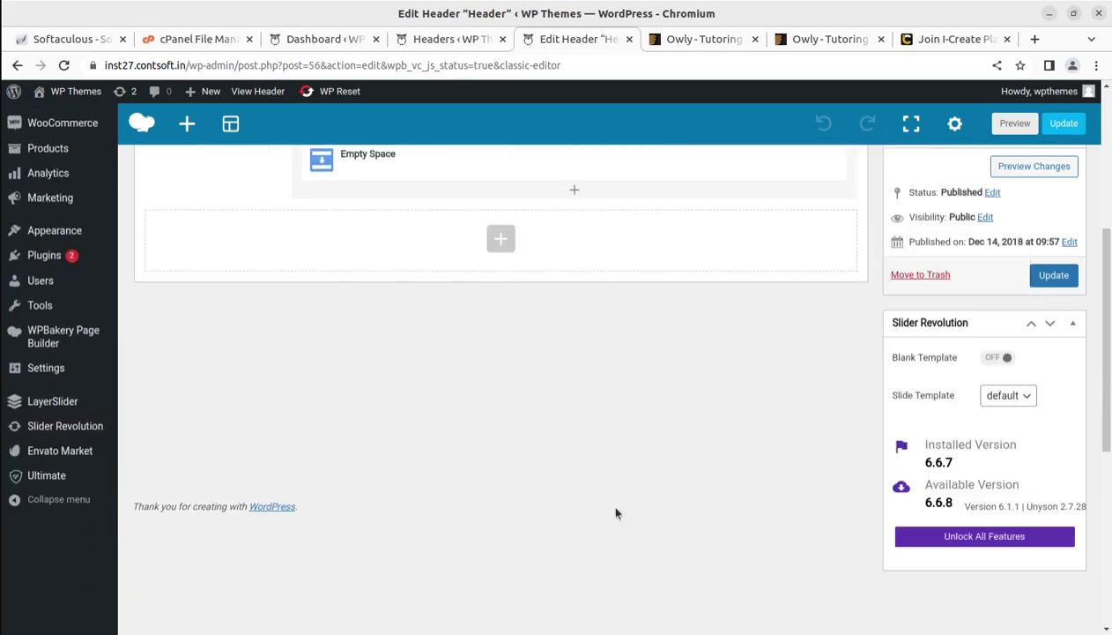
Examine the icon class and content of the header's Contact Info element, and close its settings without saving
{"action": "scroll", "coordinate": [607, 500], "scroll_direction": "up", "scroll_amount": 5}
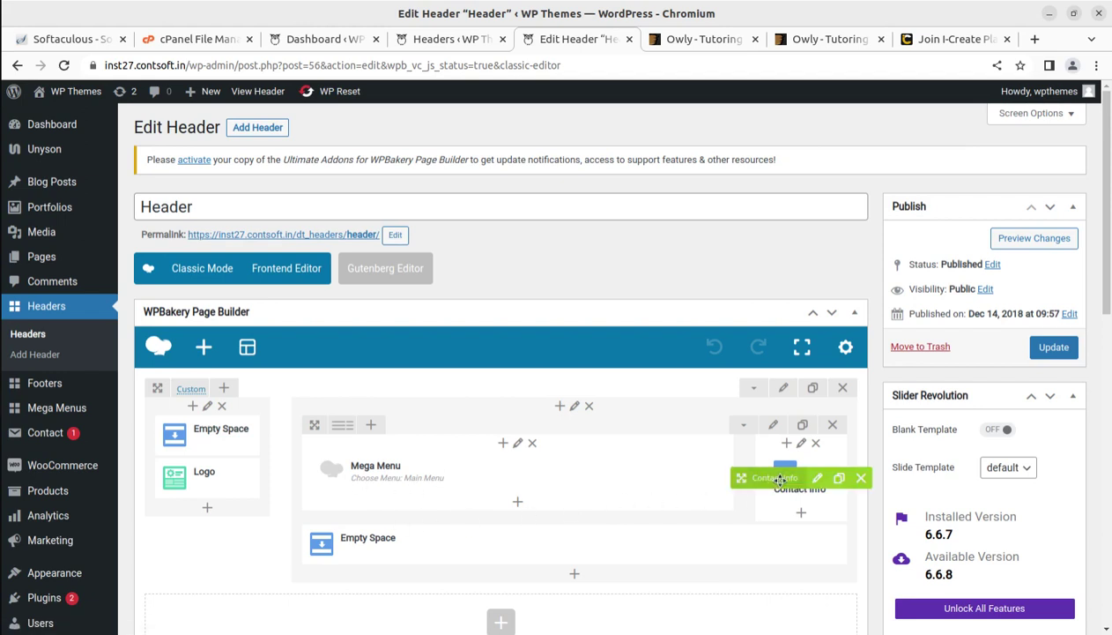
{"action": "left_click", "coordinate": [816, 479]}
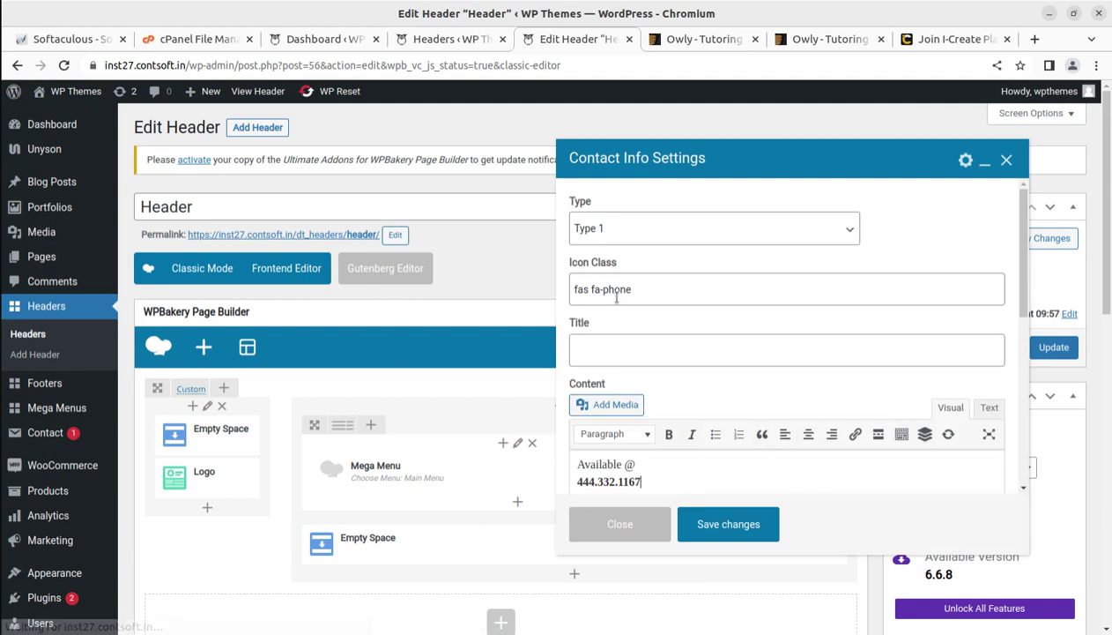
{"action": "scroll", "coordinate": [646, 313], "scroll_direction": "down", "scroll_amount": 4}
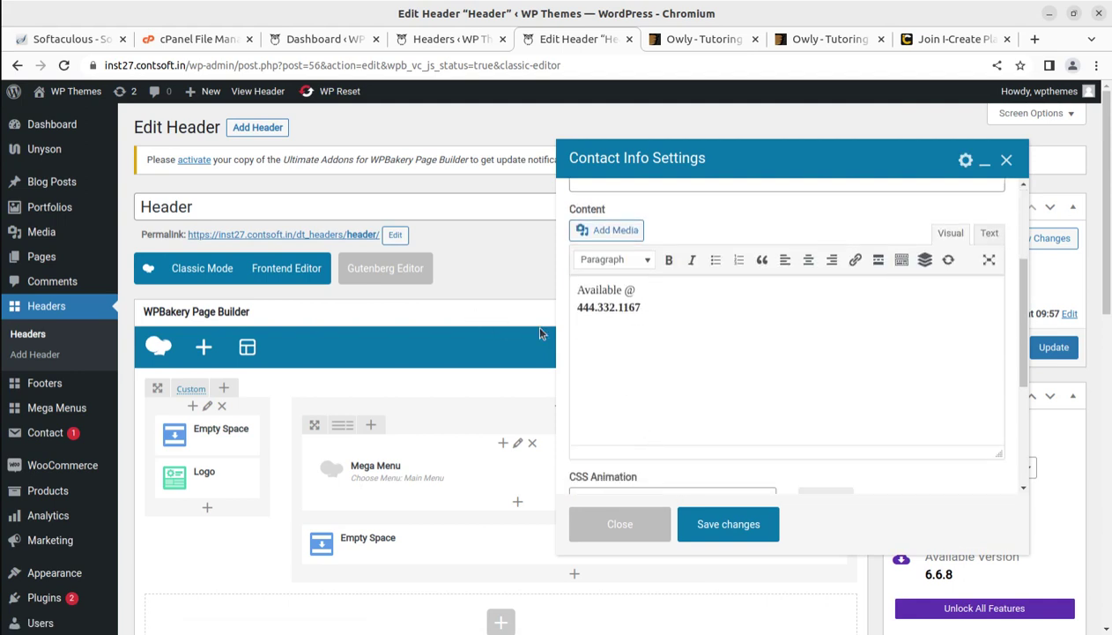
{"action": "scroll", "coordinate": [631, 469], "scroll_direction": "down", "scroll_amount": 1}
{"action": "left_click", "coordinate": [626, 527]}
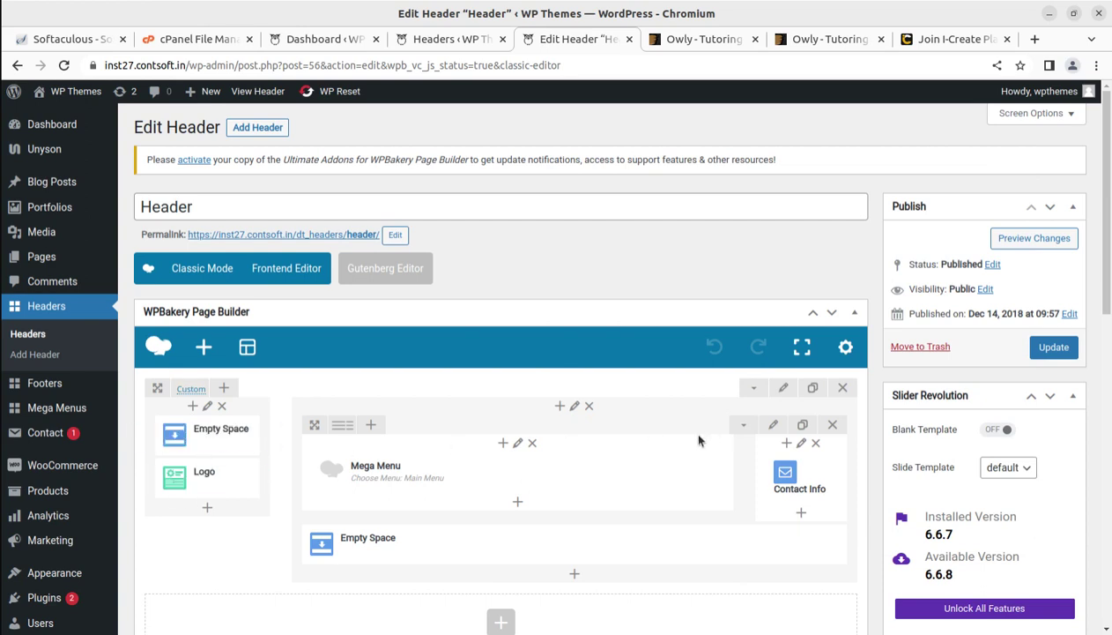
Close the header editor, view the Mega Menus list and look over the slider plugin entries in the admin menu
{"action": "left_click", "coordinate": [630, 40]}
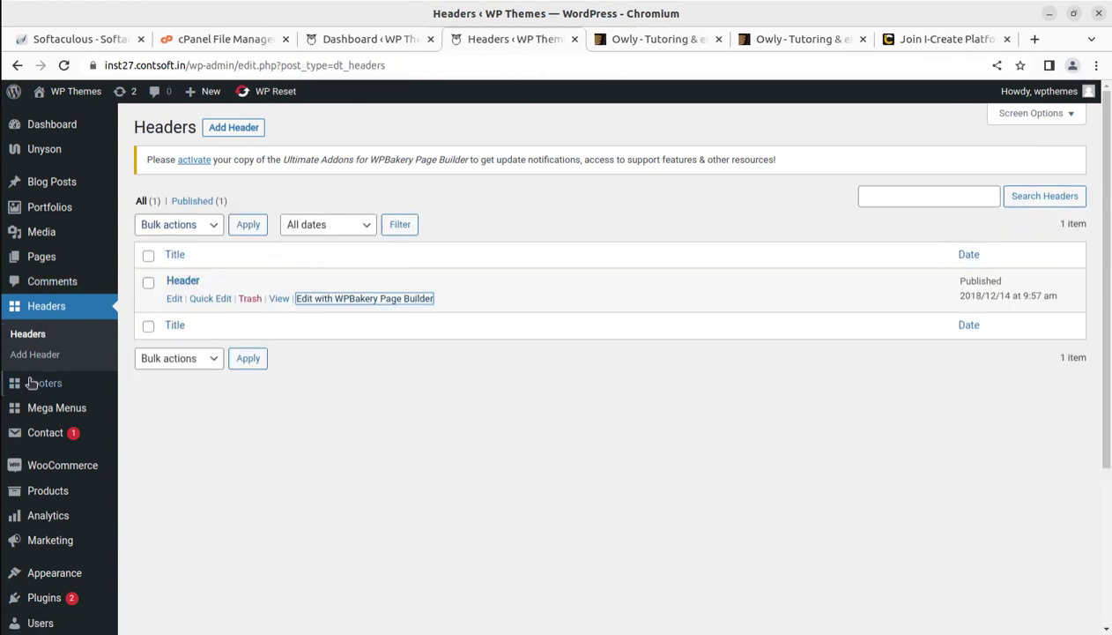
{"action": "scroll", "coordinate": [145, 410], "scroll_direction": "down", "scroll_amount": 2}
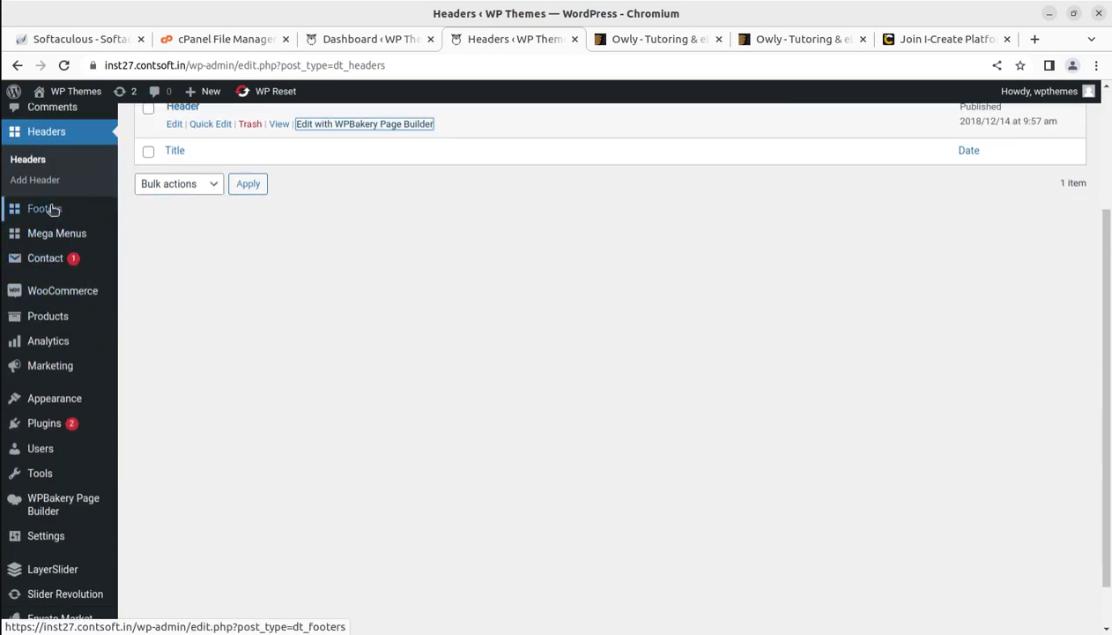
{"action": "left_click", "coordinate": [57, 239]}
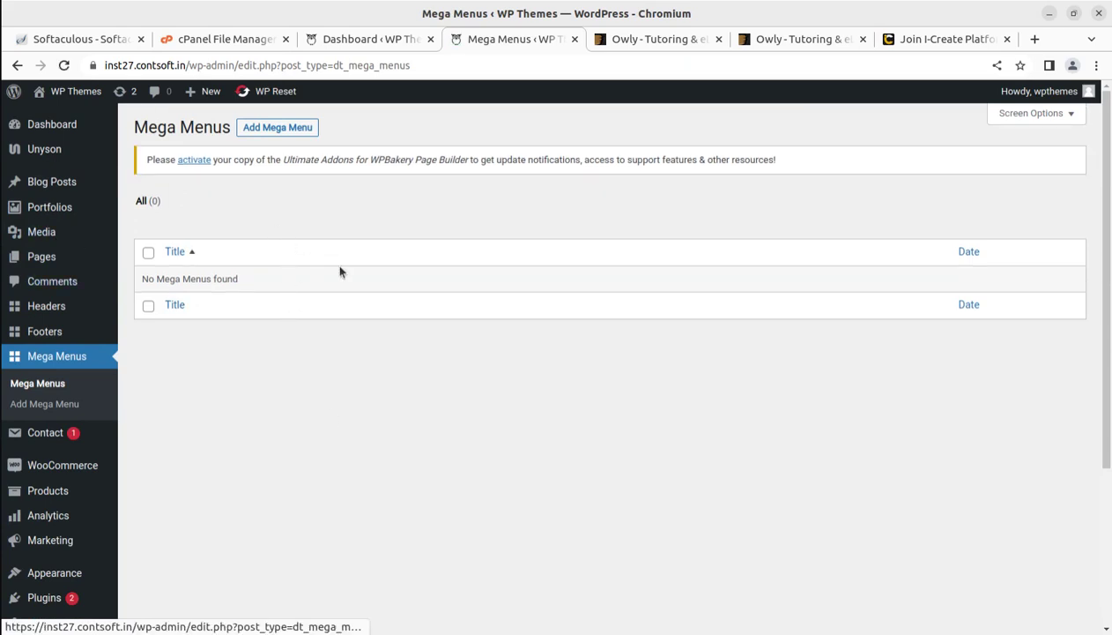
{"action": "scroll", "coordinate": [341, 268], "scroll_direction": "down", "scroll_amount": 3}
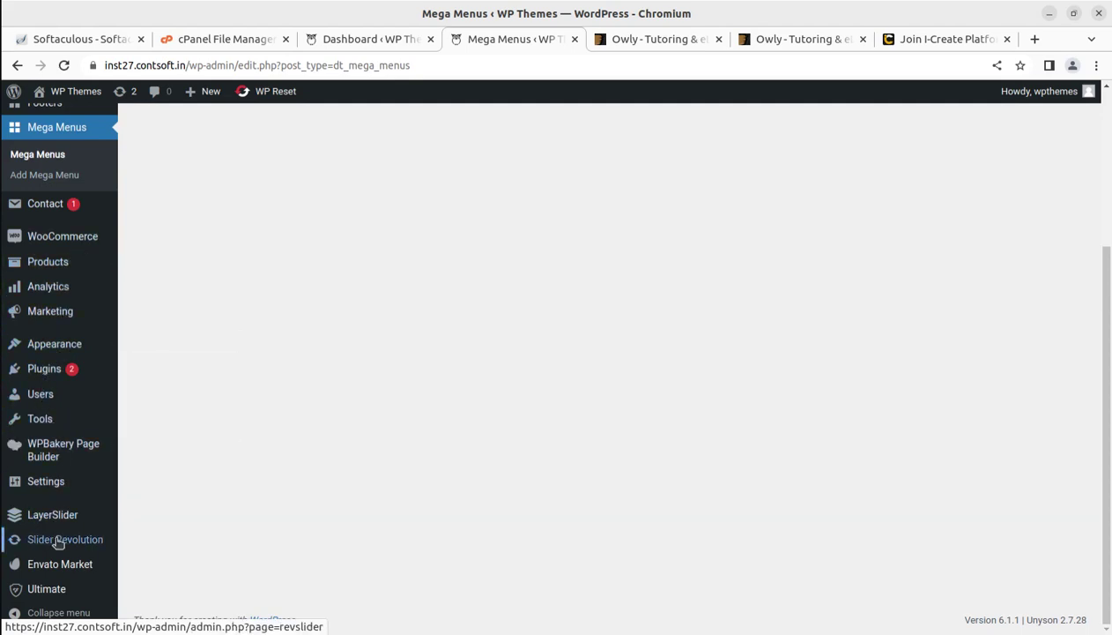
{"action": "mouse_move", "coordinate": [69, 539]}
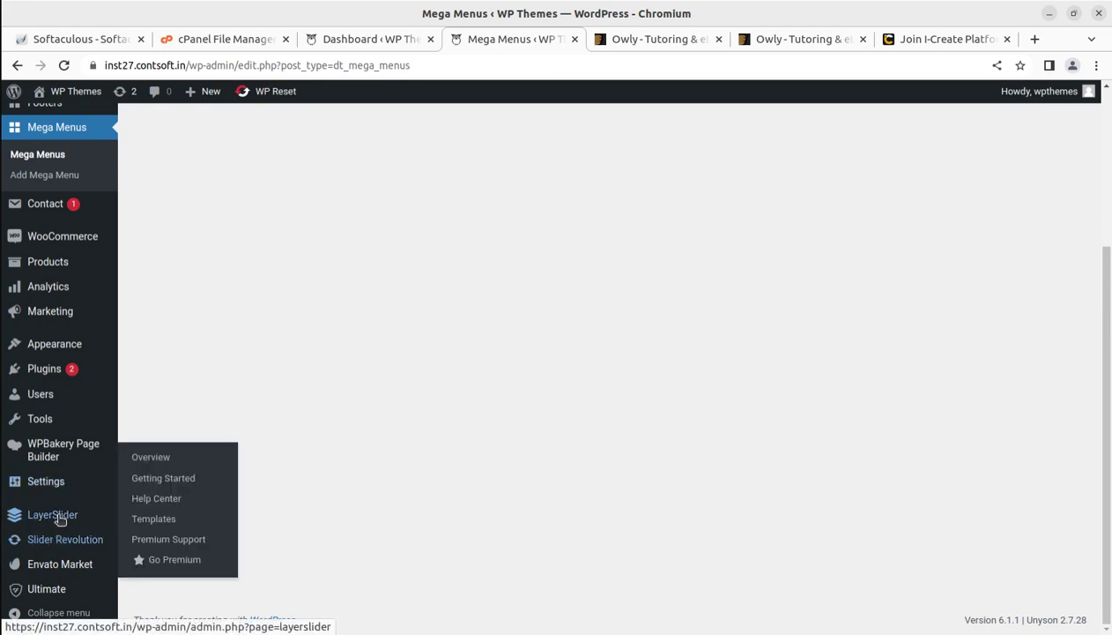
Open the WP Themes site home page in a separate tab and close the Mega Menus page
{"action": "left_click", "coordinate": [372, 46]}
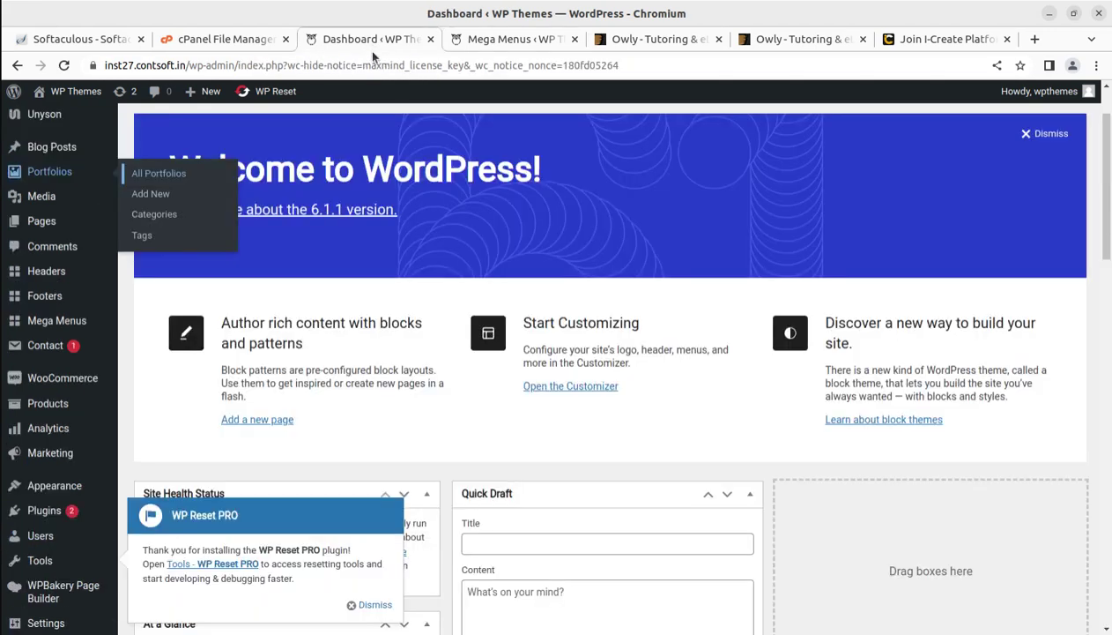
{"action": "left_click", "coordinate": [480, 39]}
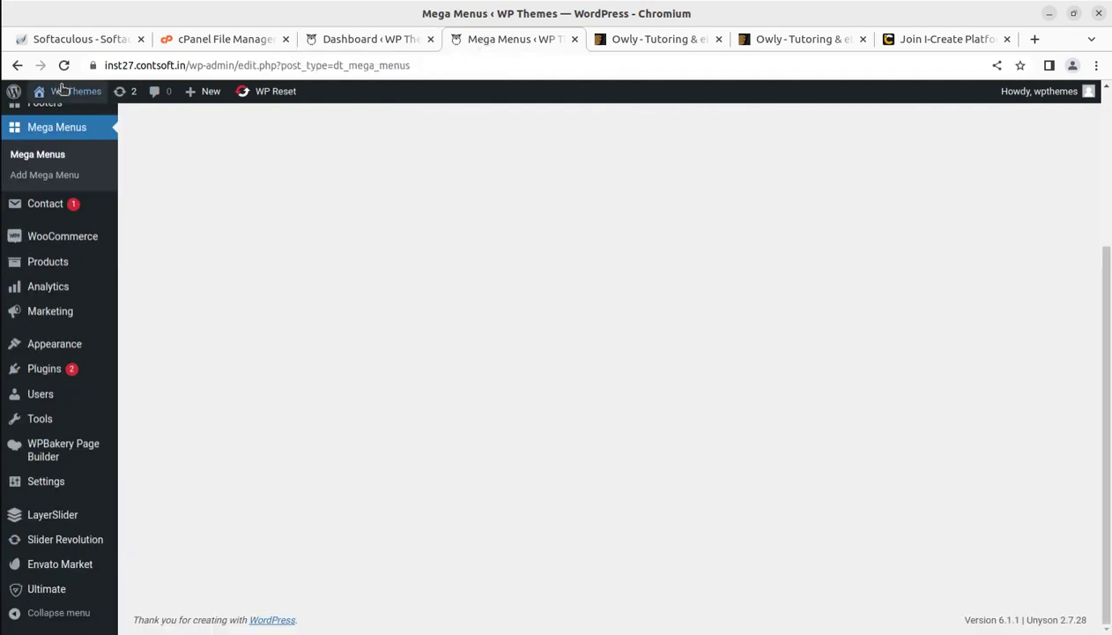
{"action": "mouse_move", "coordinate": [65, 90]}
{"action": "middle_click", "coordinate": [76, 111]}
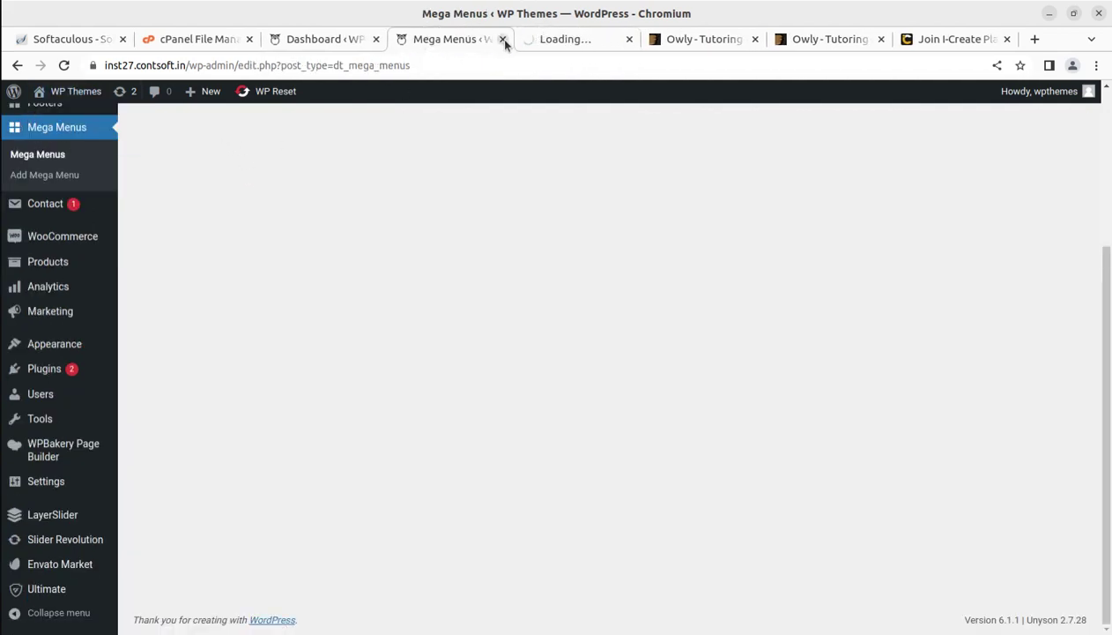
{"action": "left_click", "coordinate": [503, 39]}
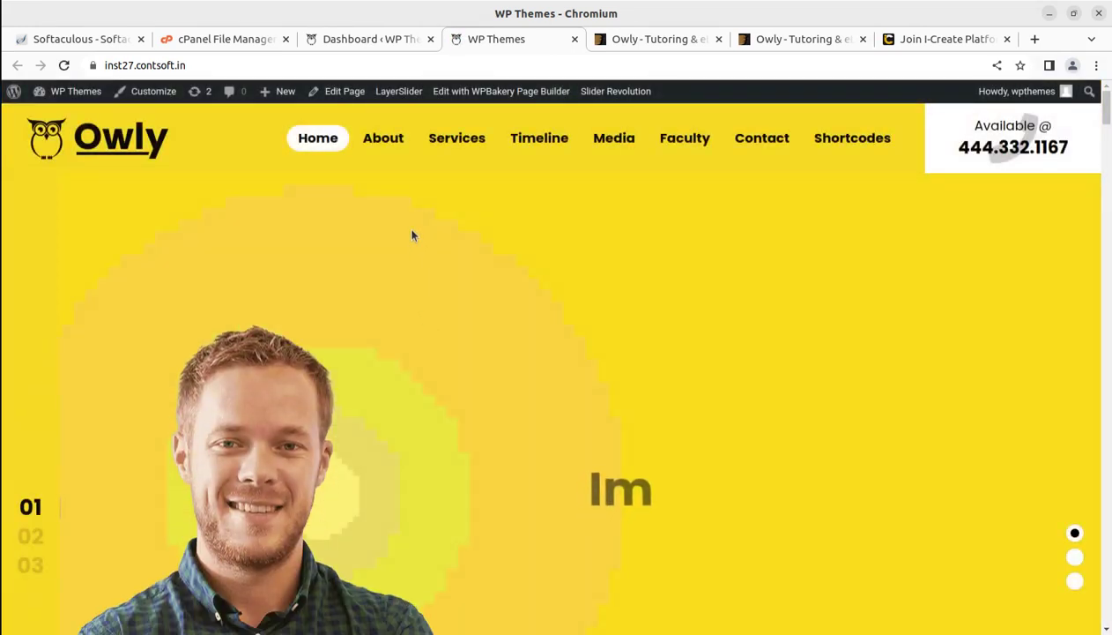
Open the home page for editing with WPBakery Page Builder and view its hero slider in the frontend editor
{"action": "mouse_move", "coordinate": [592, 104]}
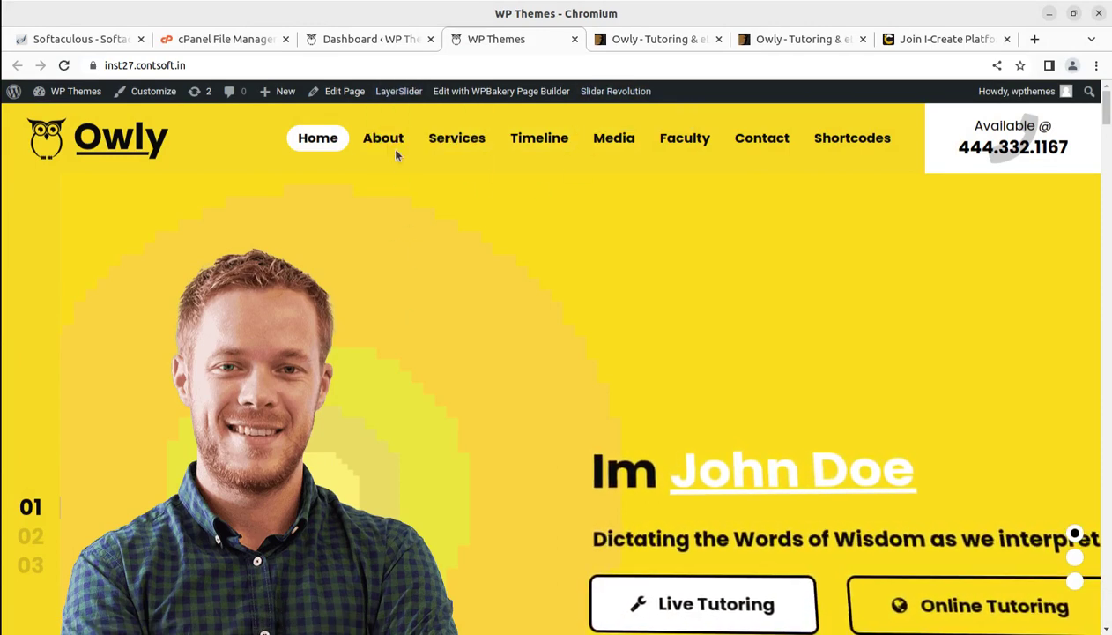
{"action": "mouse_move", "coordinate": [398, 93]}
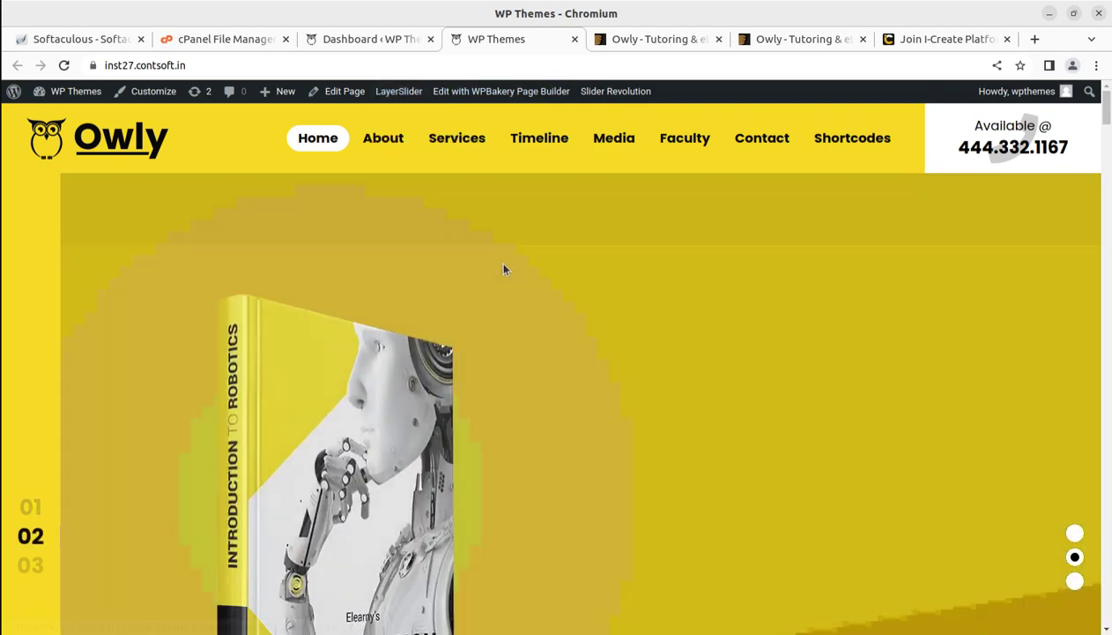
{"action": "mouse_move", "coordinate": [466, 129]}
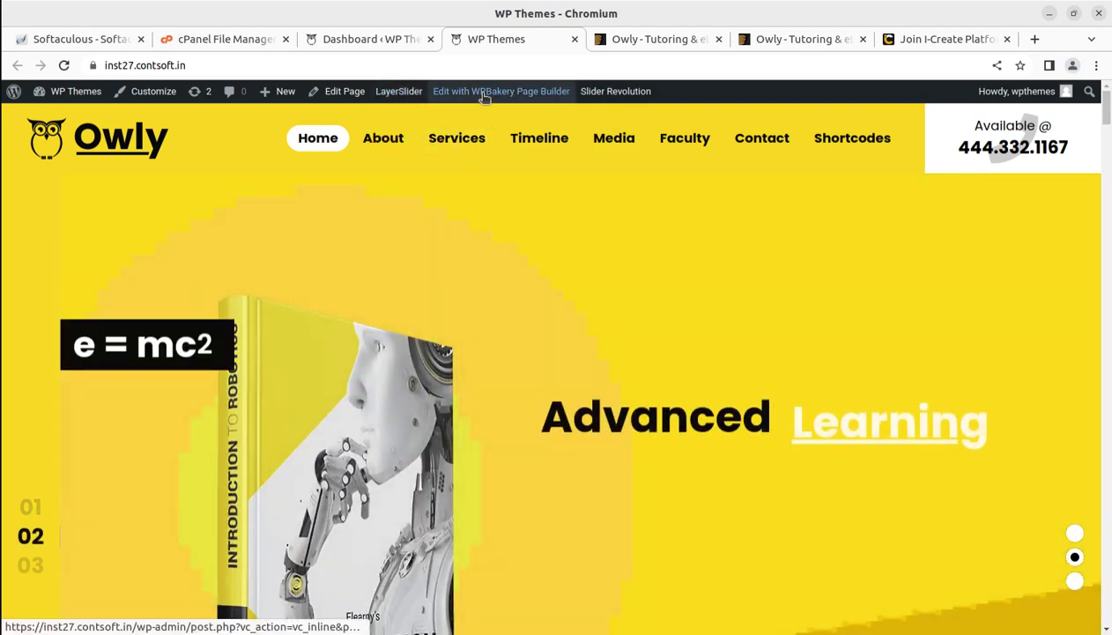
{"action": "left_click", "coordinate": [484, 94]}
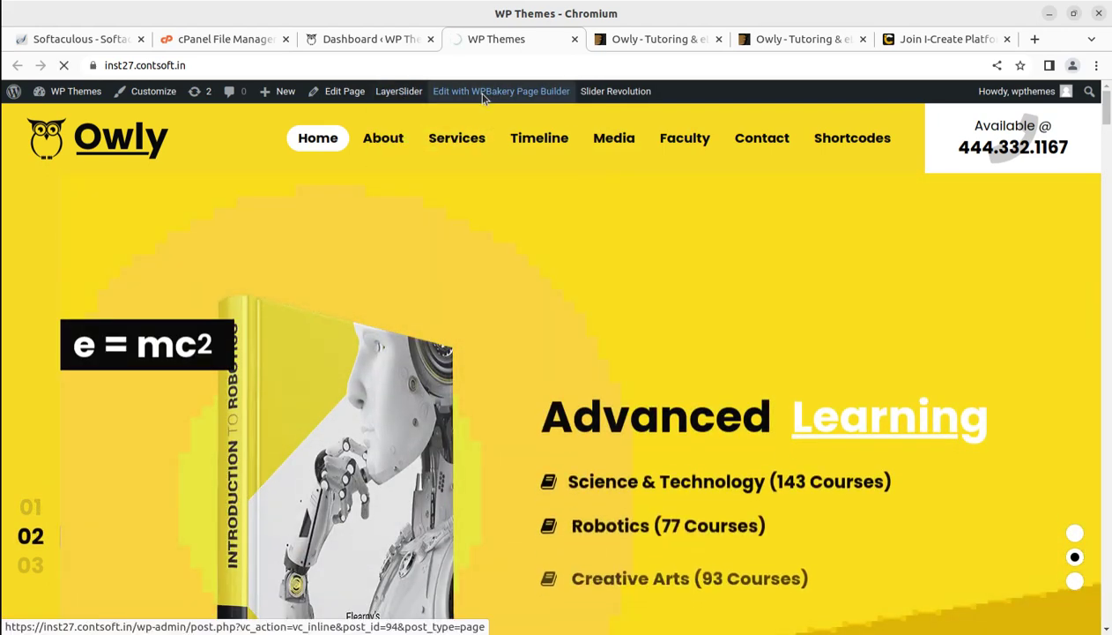
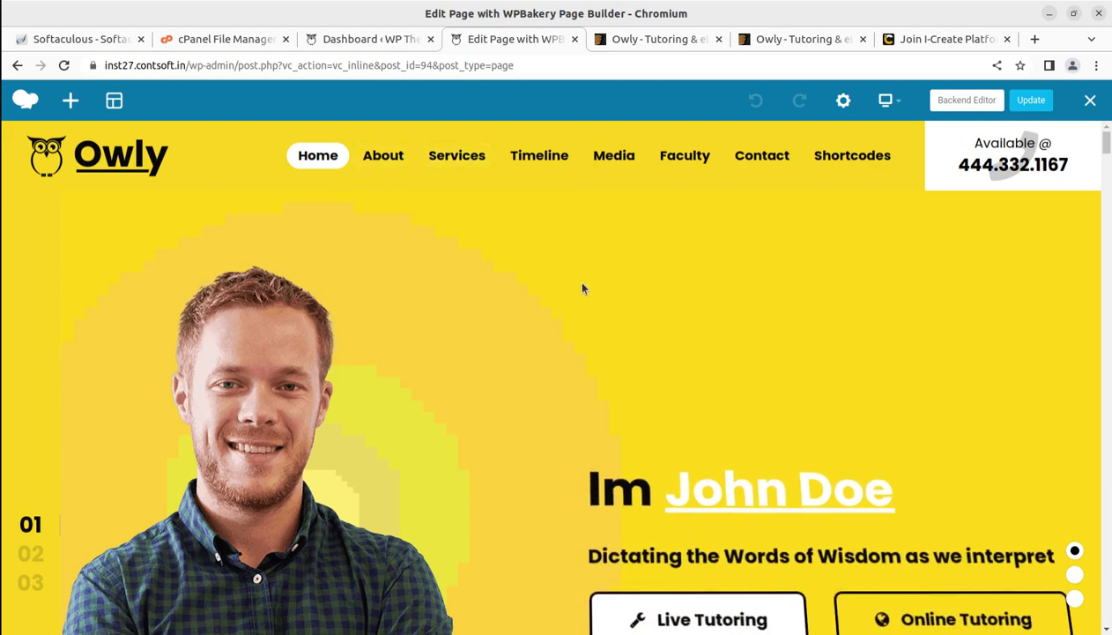
{"action": "scroll", "coordinate": [404, 347], "scroll_direction": "down", "scroll_amount": 1}
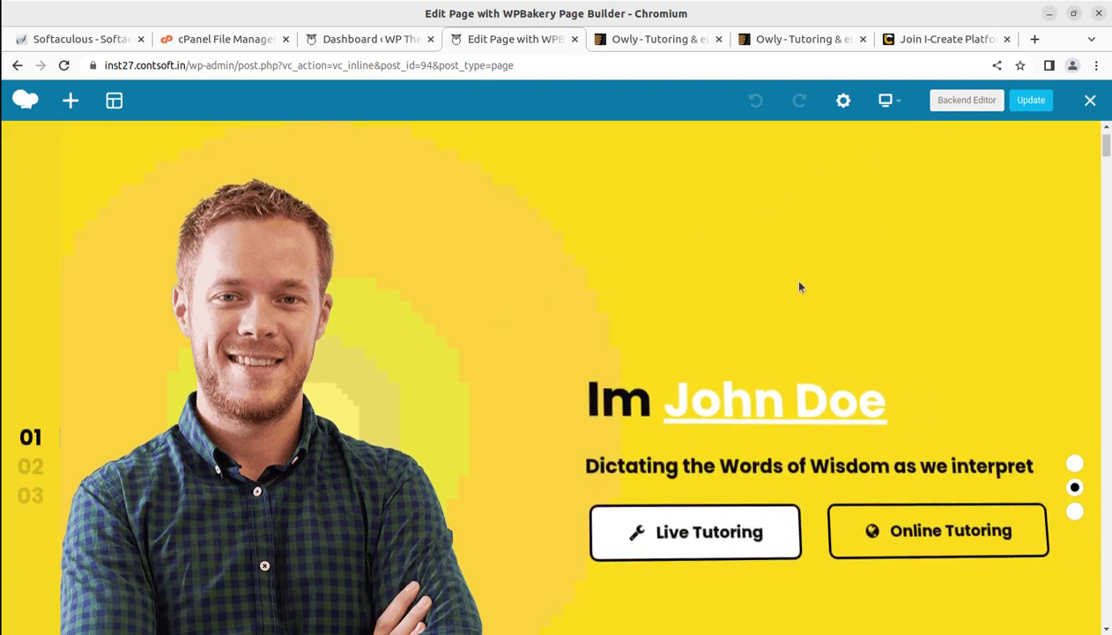
Switch the home page from the frontend to the backend editor and check which custom headers it offers, leaving the selection as is
{"action": "scroll", "coordinate": [309, 308], "scroll_direction": "down", "scroll_amount": 4}
{"action": "scroll", "coordinate": [354, 244], "scroll_direction": "up", "scroll_amount": 4}
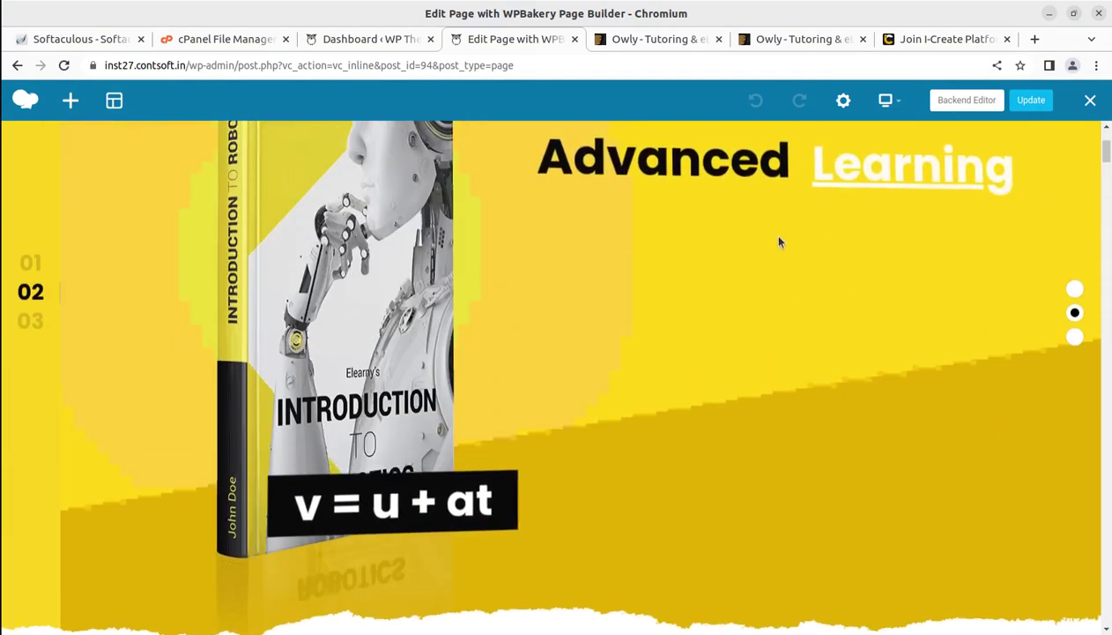
{"action": "scroll", "coordinate": [780, 241], "scroll_direction": "up", "scroll_amount": 2}
{"action": "left_click", "coordinate": [959, 108]}
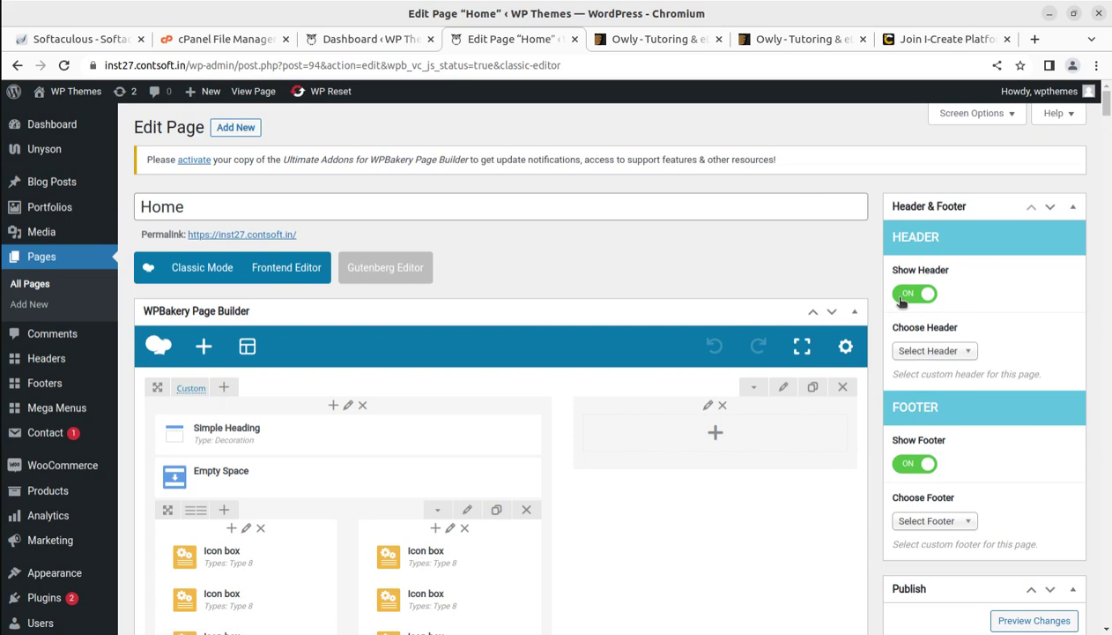
{"action": "left_click", "coordinate": [950, 353]}
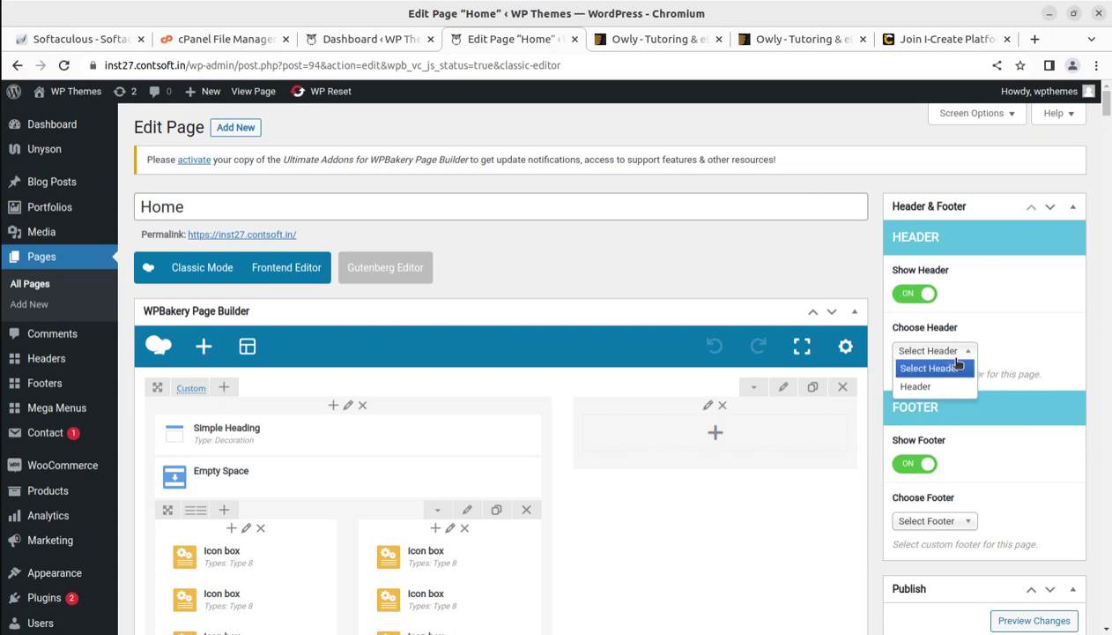
{"action": "left_click", "coordinate": [1016, 329]}
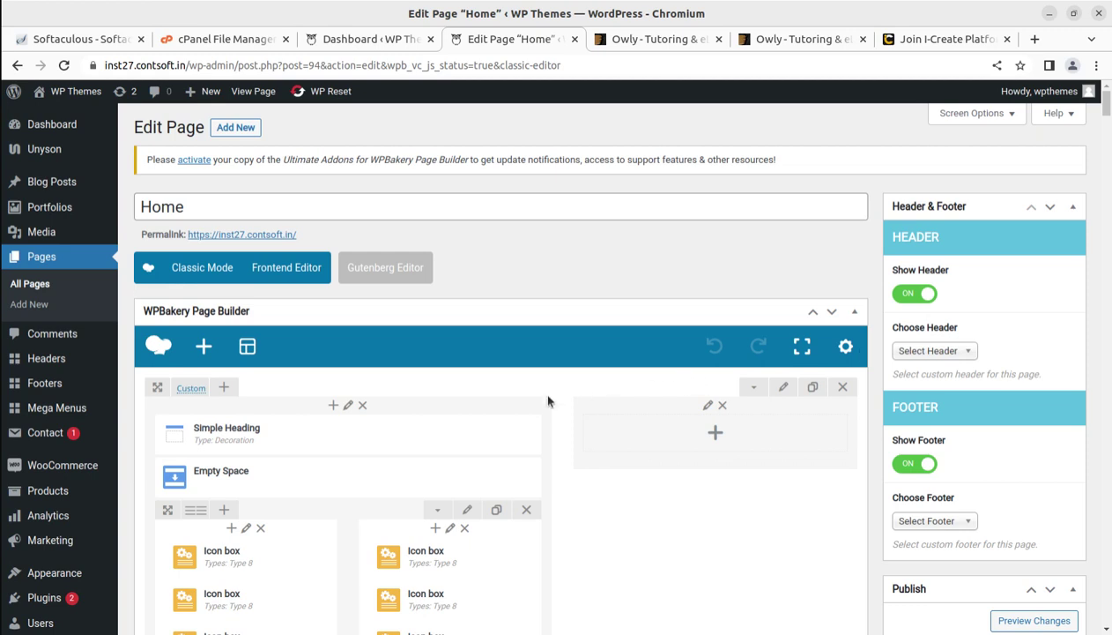
Open the settings of the Simple Heading element in the home page's first row
{"action": "mouse_move", "coordinate": [252, 454]}
{"action": "scroll", "coordinate": [334, 439], "scroll_direction": "down", "scroll_amount": 2}
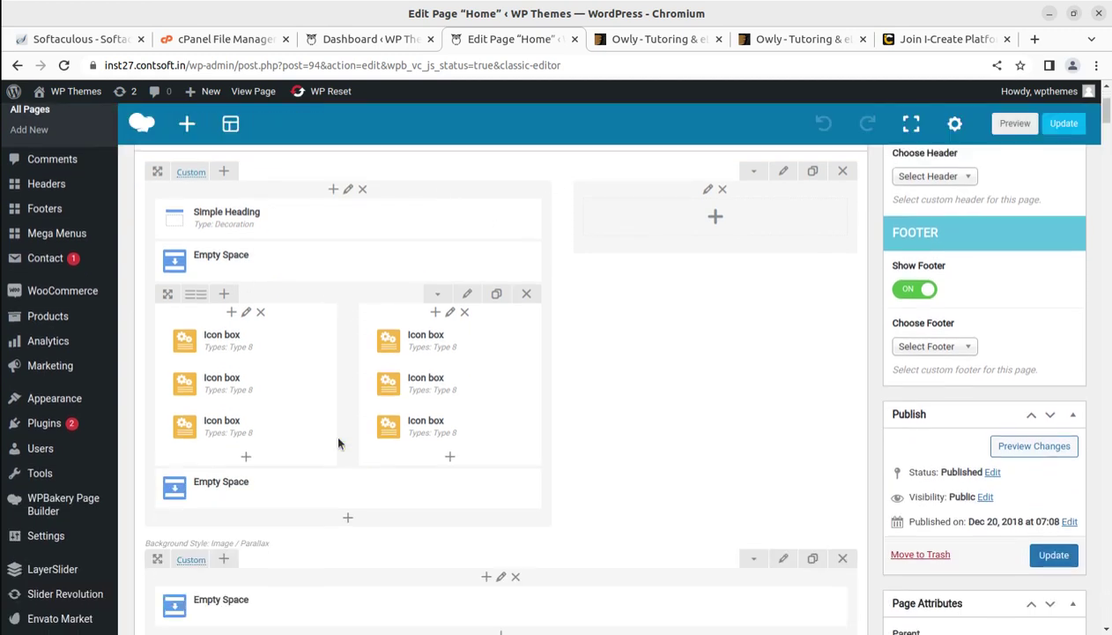
{"action": "scroll", "coordinate": [414, 388], "scroll_direction": "up", "scroll_amount": 2}
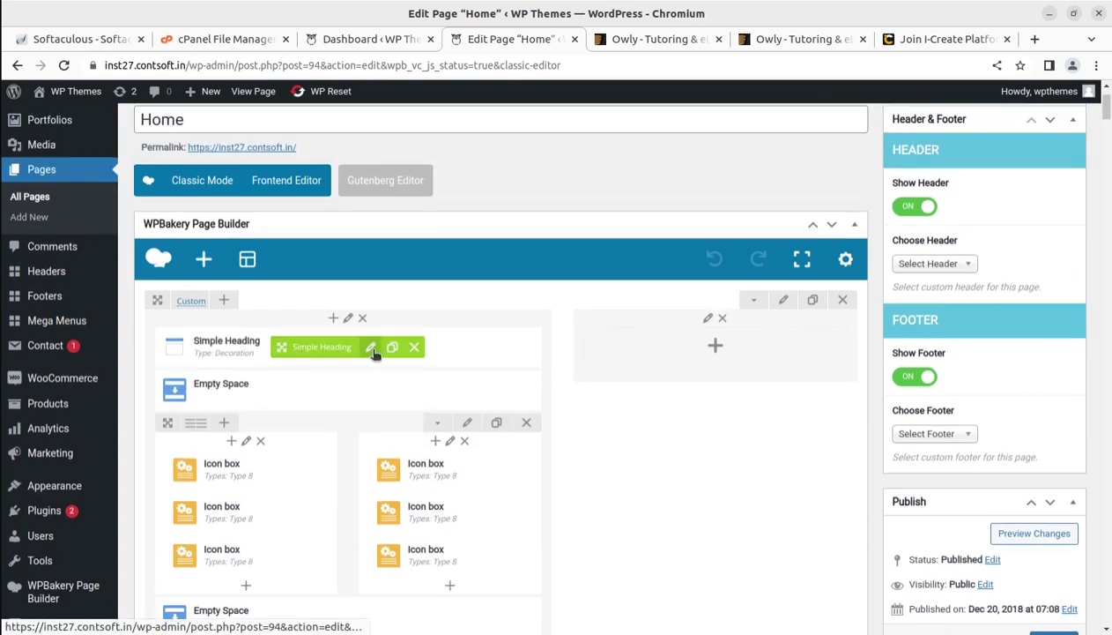
{"action": "left_click", "coordinate": [371, 348]}
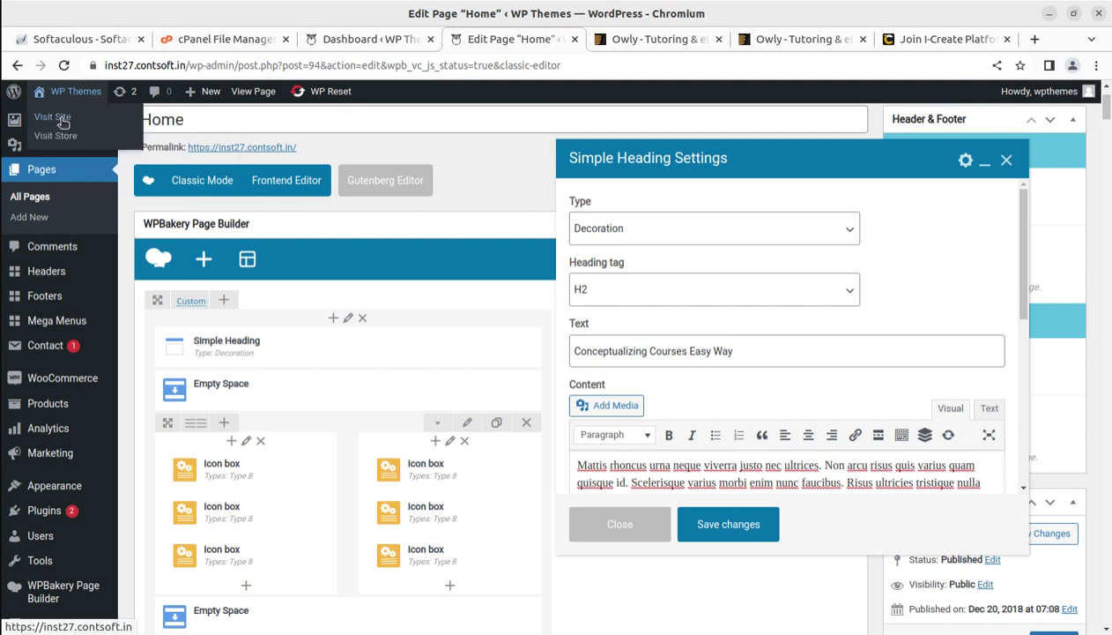
View the live site in a separate tab, show the second hero slide and compare it with the open Simple Heading settings
{"action": "middle_click", "coordinate": [62, 118]}
{"action": "left_click", "coordinate": [573, 38]}
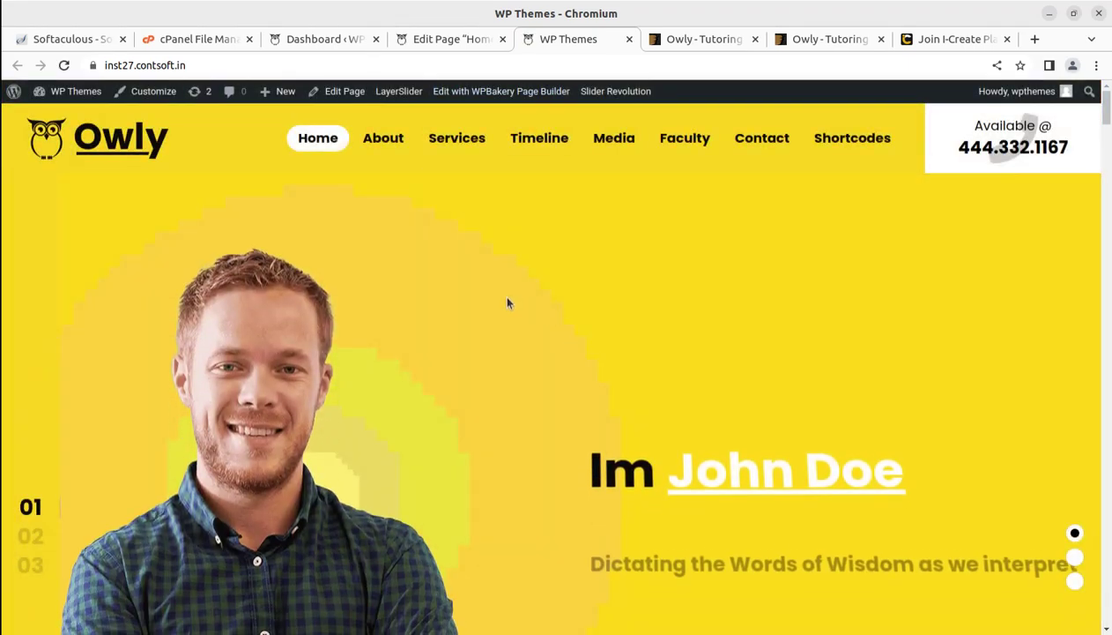
{"action": "scroll", "coordinate": [643, 369], "scroll_direction": "down", "scroll_amount": 1}
{"action": "scroll", "coordinate": [643, 370], "scroll_direction": "down", "scroll_amount": 2}
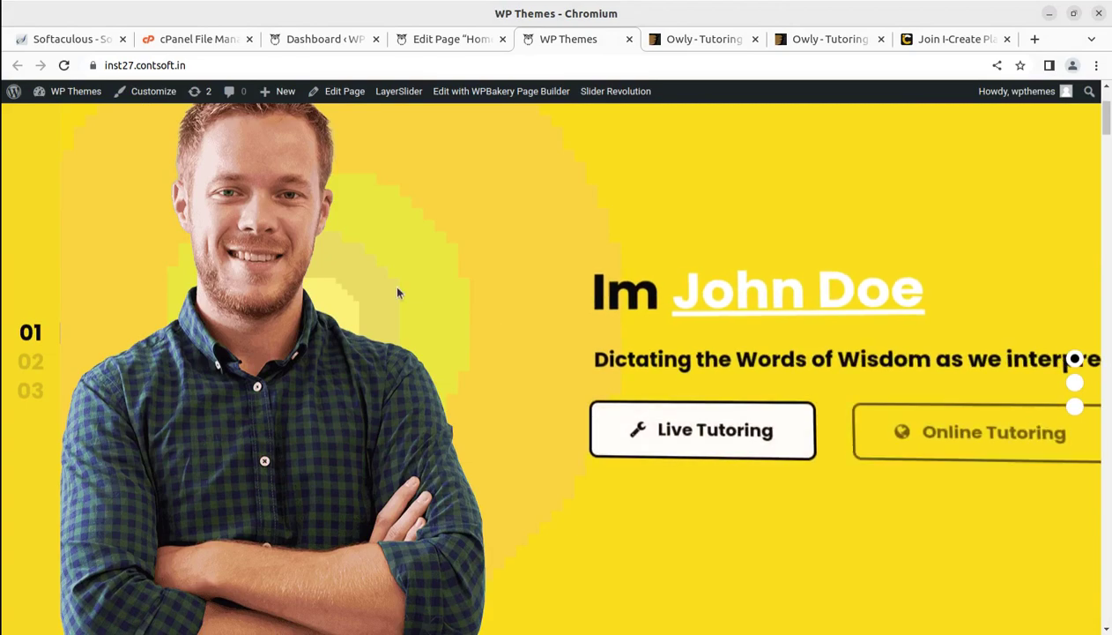
{"action": "left_click", "coordinate": [63, 362]}
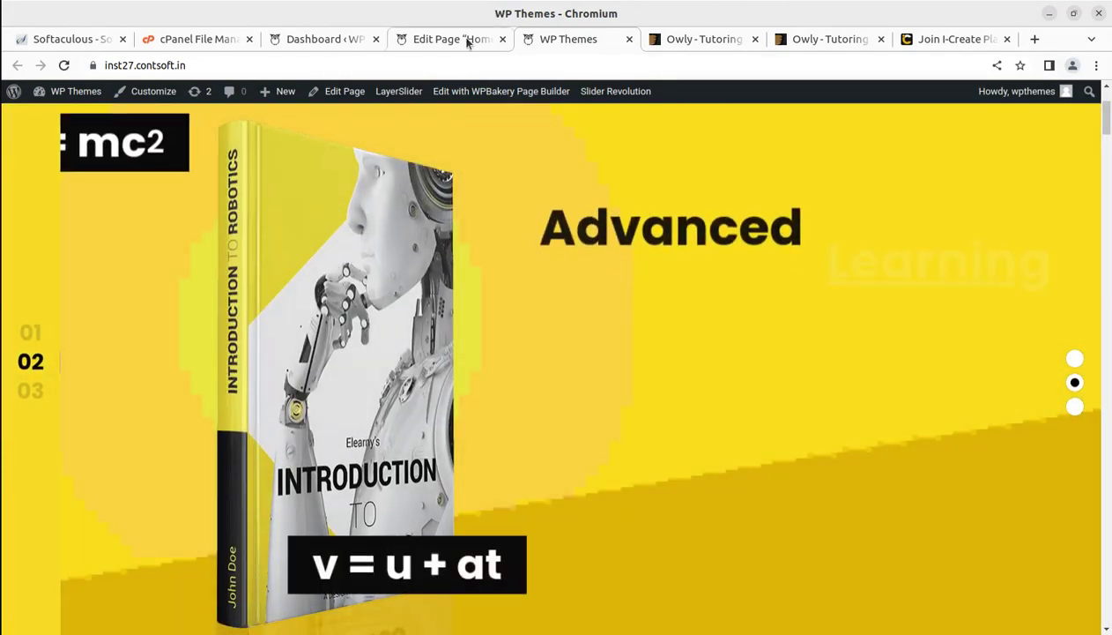
{"action": "left_click", "coordinate": [469, 39]}
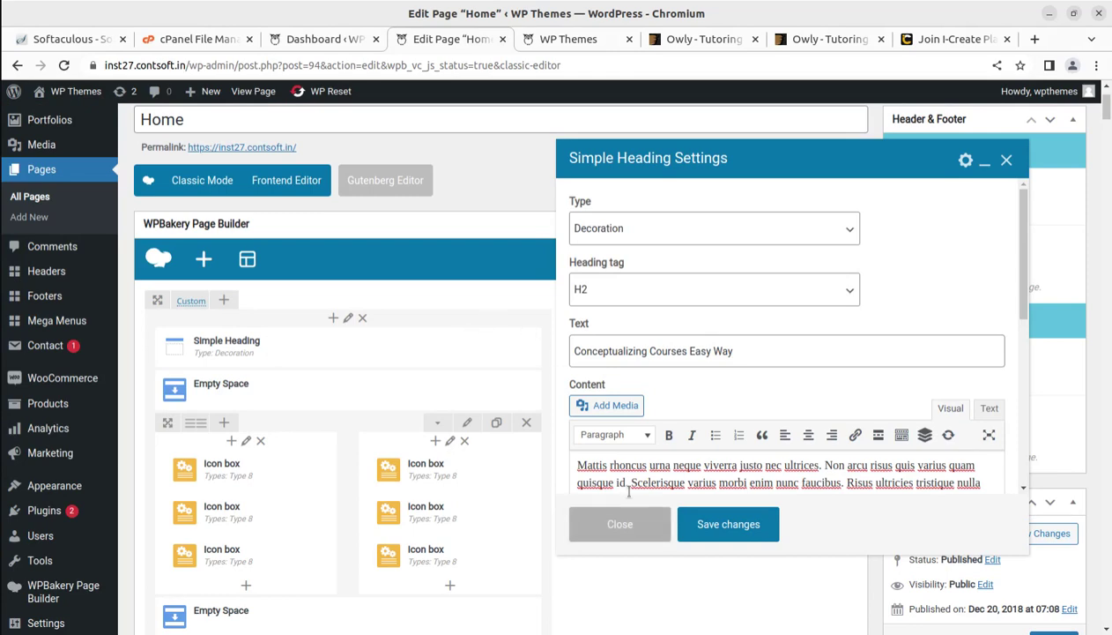
{"action": "left_click", "coordinate": [590, 39]}
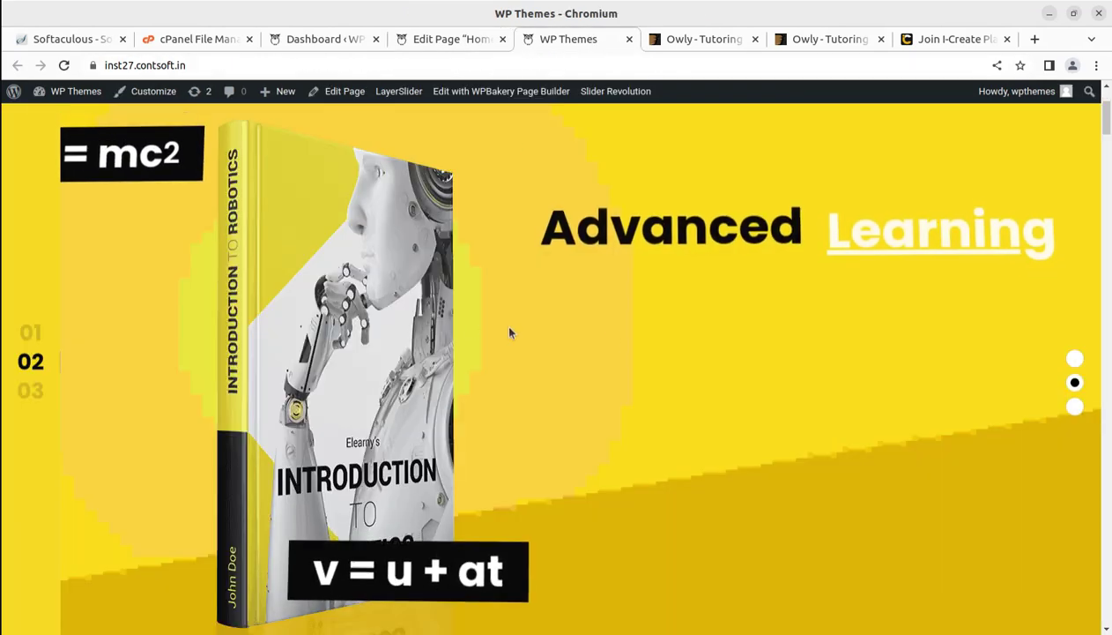
Close the live site tab, review the Simple Heading's content and animation options, and close its settings without saving
{"action": "left_click", "coordinate": [629, 39]}
{"action": "scroll", "coordinate": [652, 436], "scroll_direction": "down", "scroll_amount": 3}
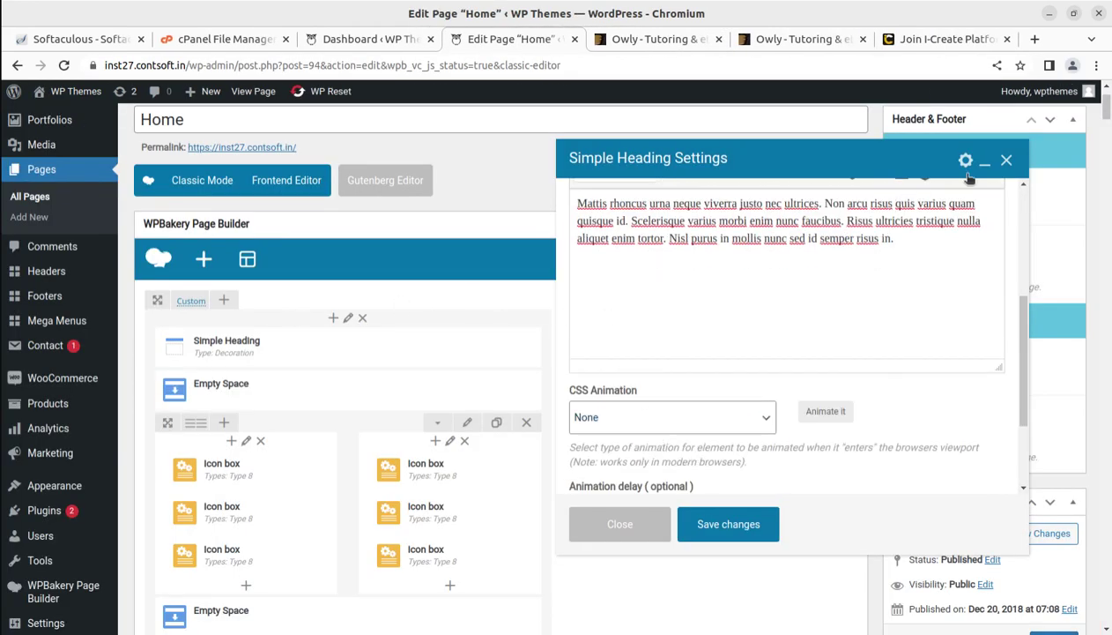
{"action": "left_click", "coordinate": [1004, 158]}
Look through the home page's builder elements down to Page Settings and view the Slider settings assigned to the page
{"action": "scroll", "coordinate": [304, 405], "scroll_direction": "down", "scroll_amount": 3}
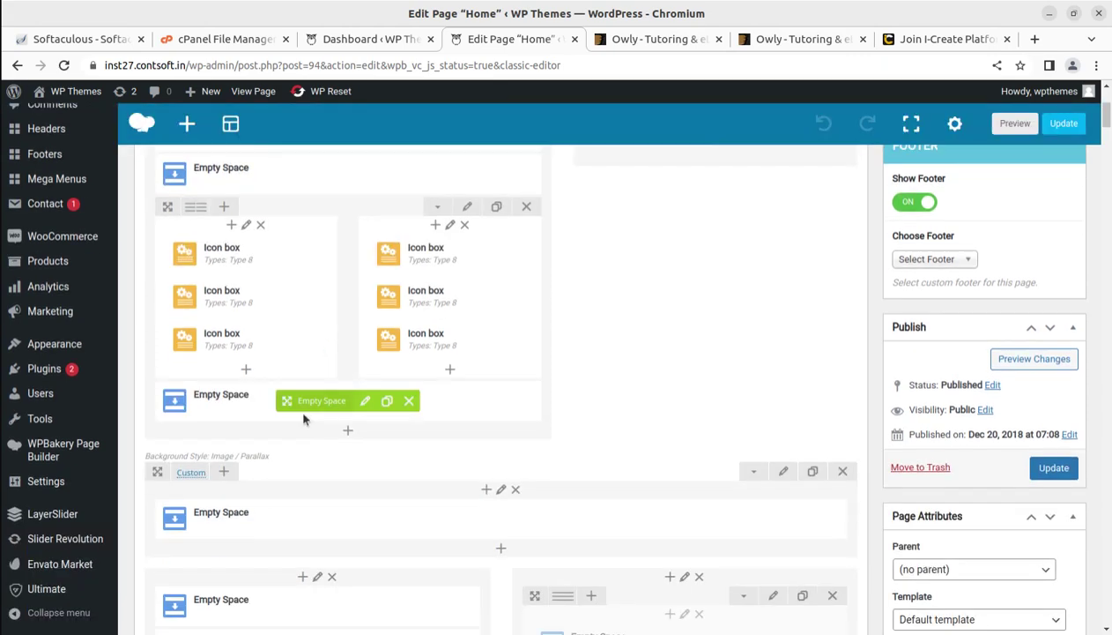
{"action": "scroll", "coordinate": [291, 369], "scroll_direction": "up", "scroll_amount": 3}
{"action": "scroll", "coordinate": [290, 368], "scroll_direction": "up", "scroll_amount": 1}
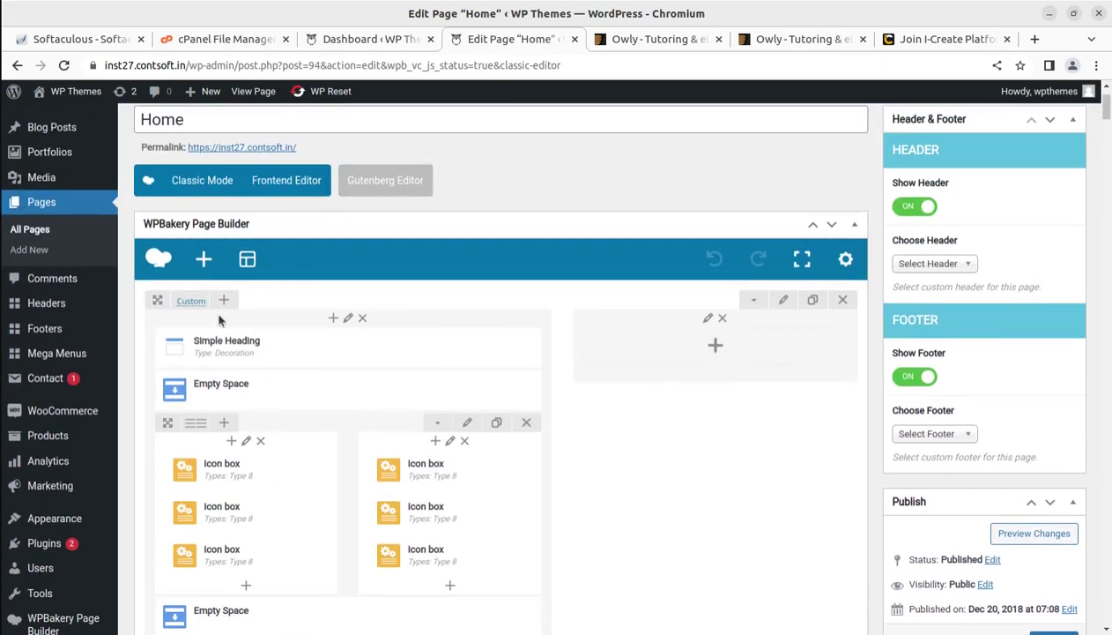
{"action": "scroll", "coordinate": [410, 353], "scroll_direction": "down", "scroll_amount": 5}
{"action": "scroll", "coordinate": [455, 395], "scroll_direction": "down", "scroll_amount": 10}
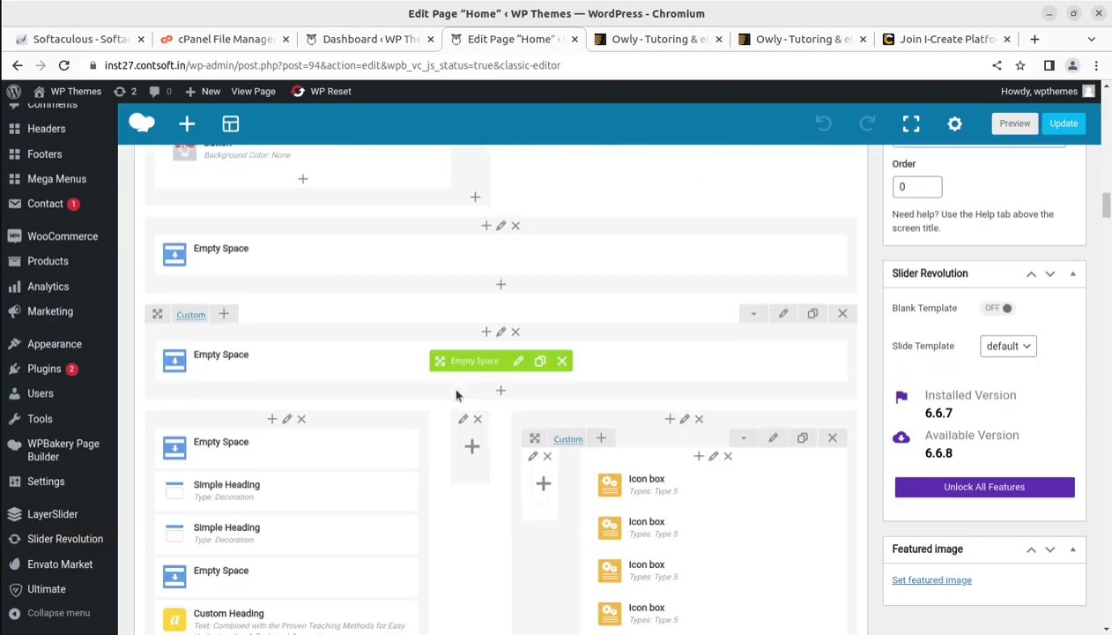
{"action": "scroll", "coordinate": [457, 394], "scroll_direction": "down", "scroll_amount": 10}
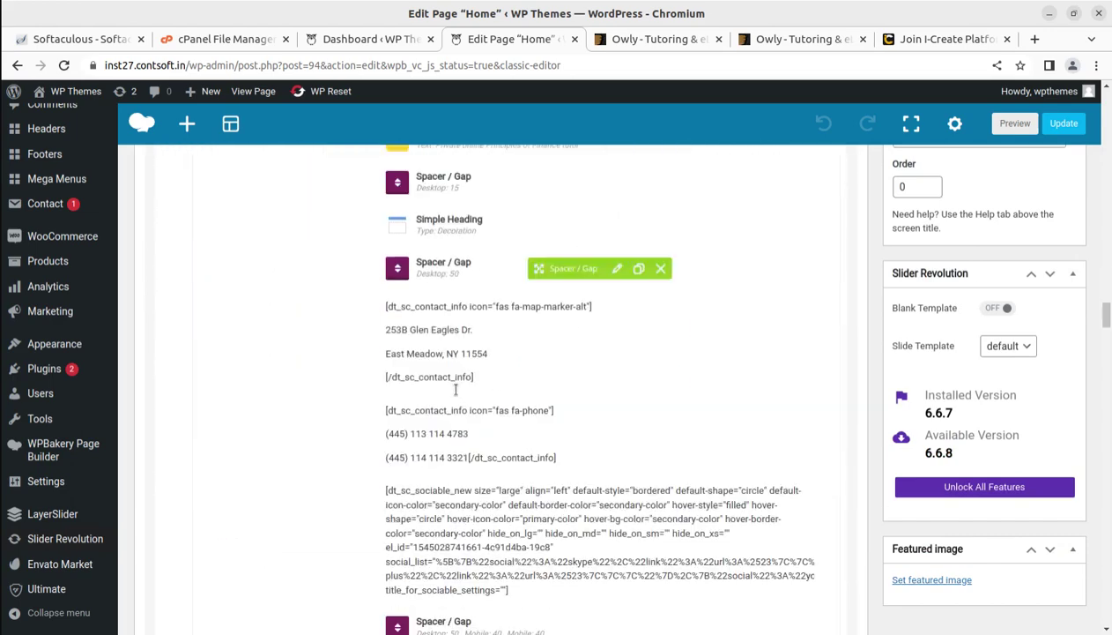
{"action": "scroll", "coordinate": [457, 394], "scroll_direction": "down", "scroll_amount": 3}
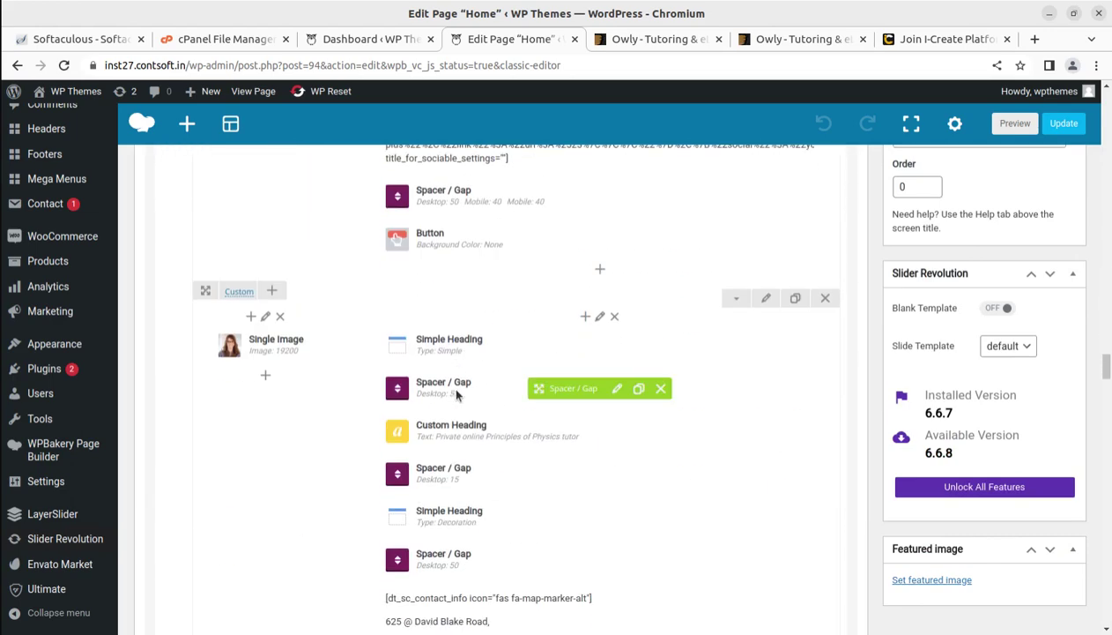
{"action": "scroll", "coordinate": [489, 381], "scroll_direction": "down", "scroll_amount": 15}
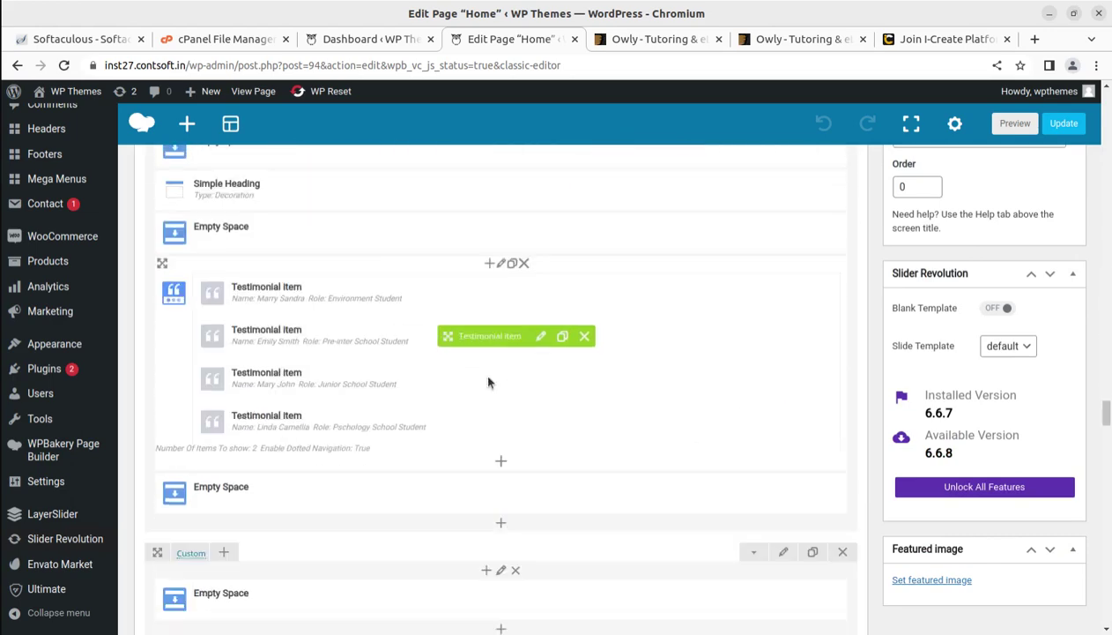
{"action": "scroll", "coordinate": [489, 381], "scroll_direction": "down", "scroll_amount": 4}
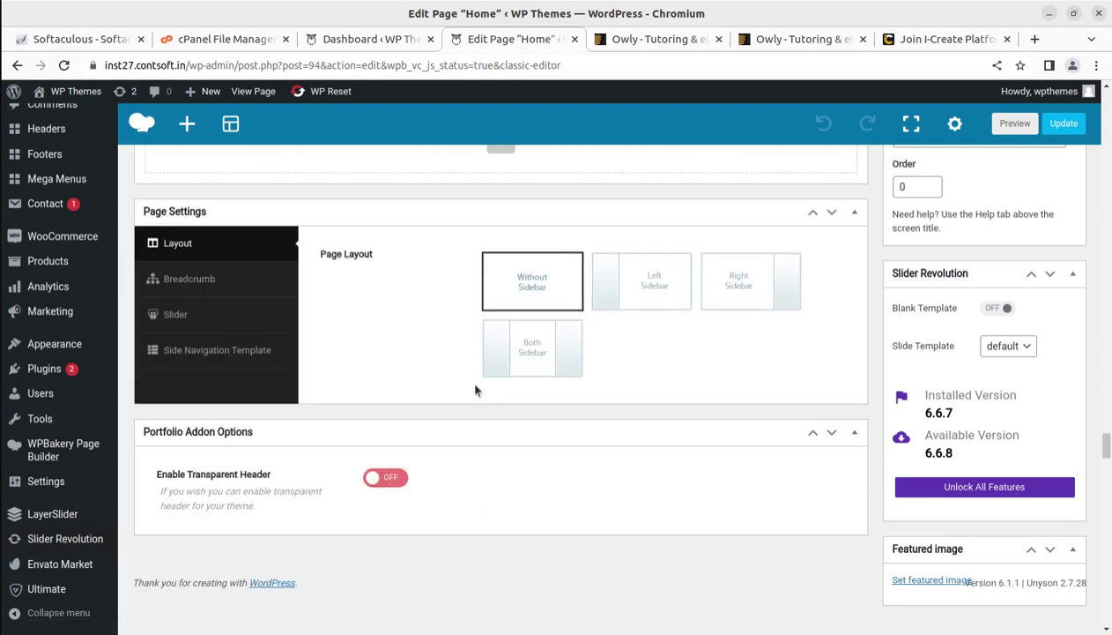
{"action": "scroll", "coordinate": [442, 414], "scroll_direction": "up", "scroll_amount": 2}
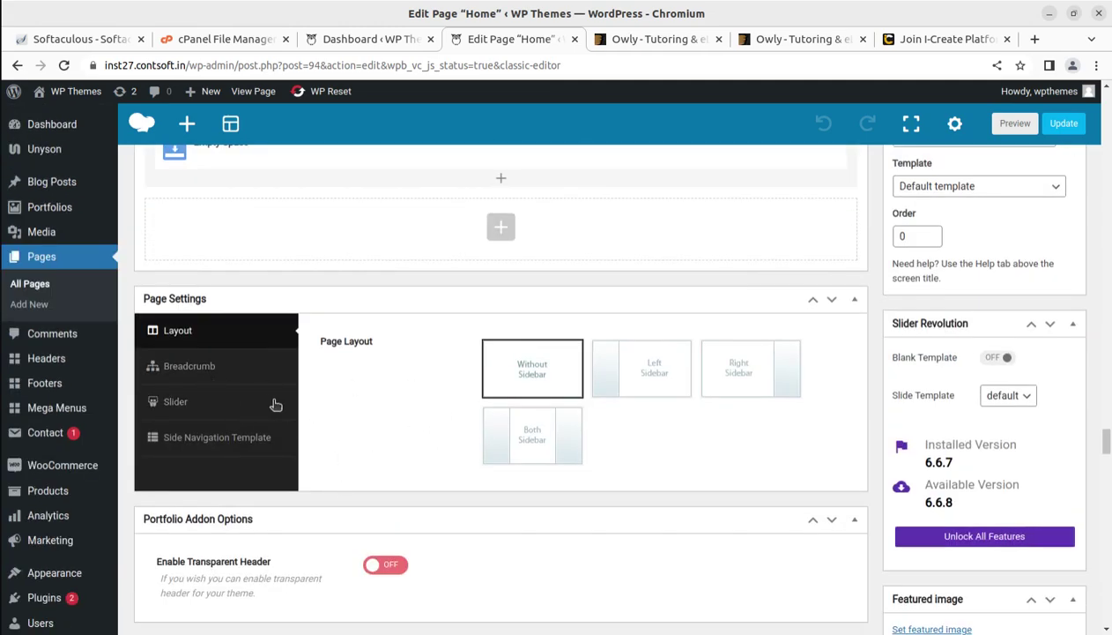
{"action": "left_click", "coordinate": [199, 405]}
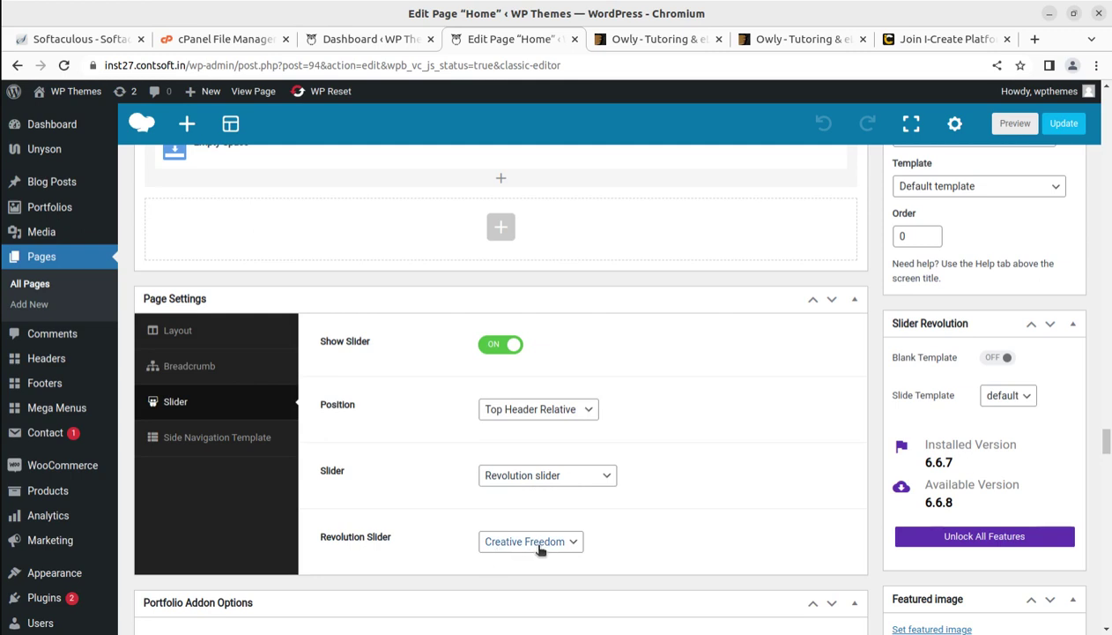
Return to the dashboard, open the Slider Revolution overview and dismiss its welcome message
{"action": "left_click", "coordinate": [365, 47]}
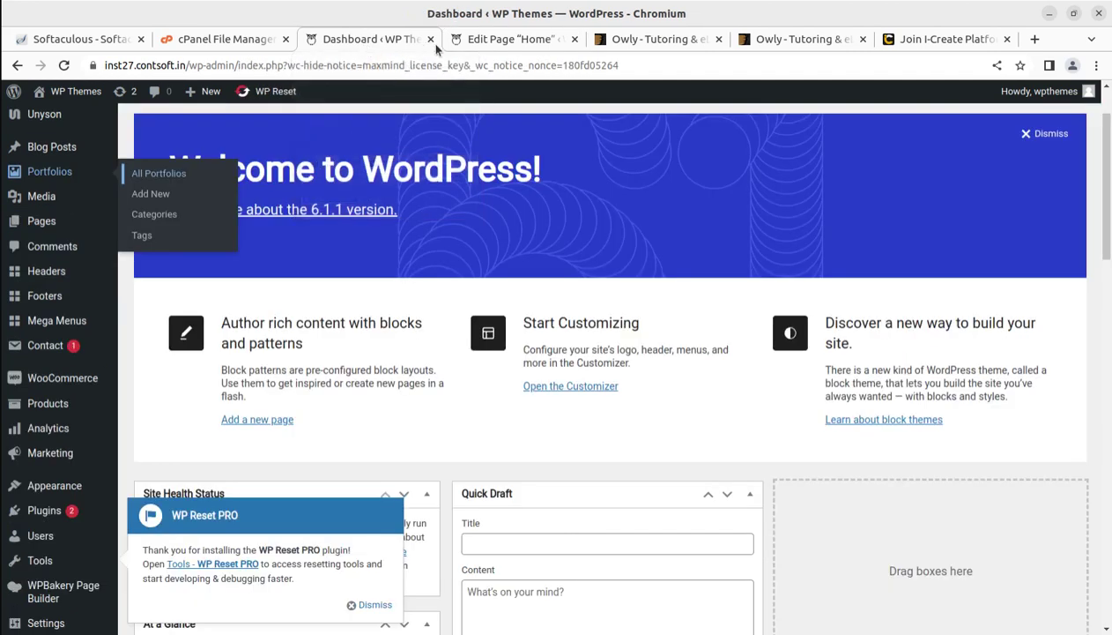
{"action": "scroll", "coordinate": [37, 509], "scroll_direction": "down", "scroll_amount": 2}
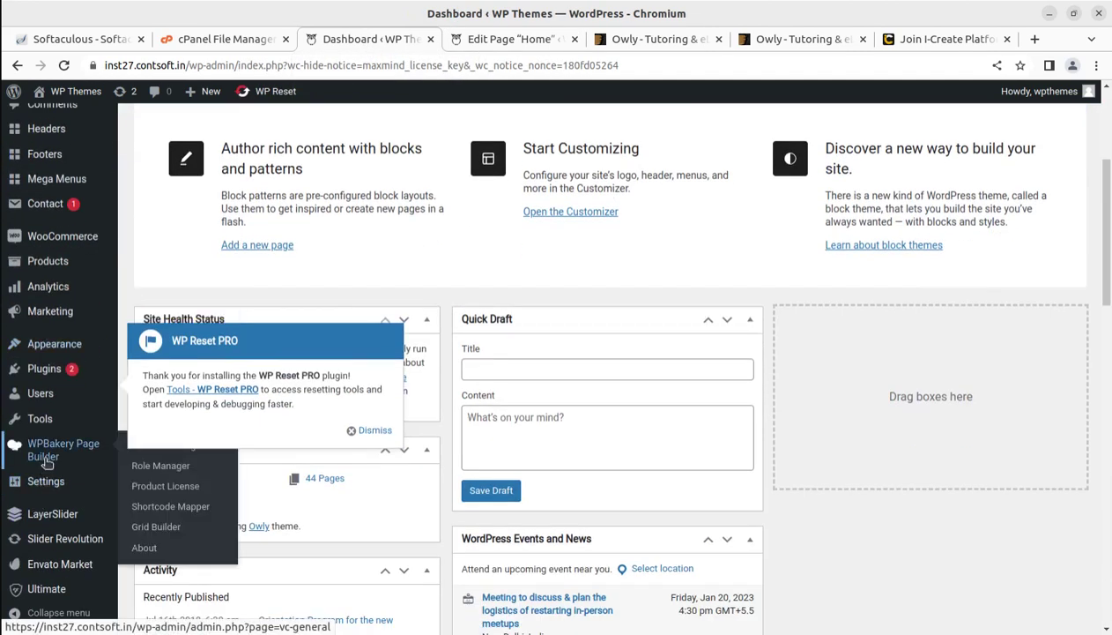
{"action": "mouse_move", "coordinate": [53, 549]}
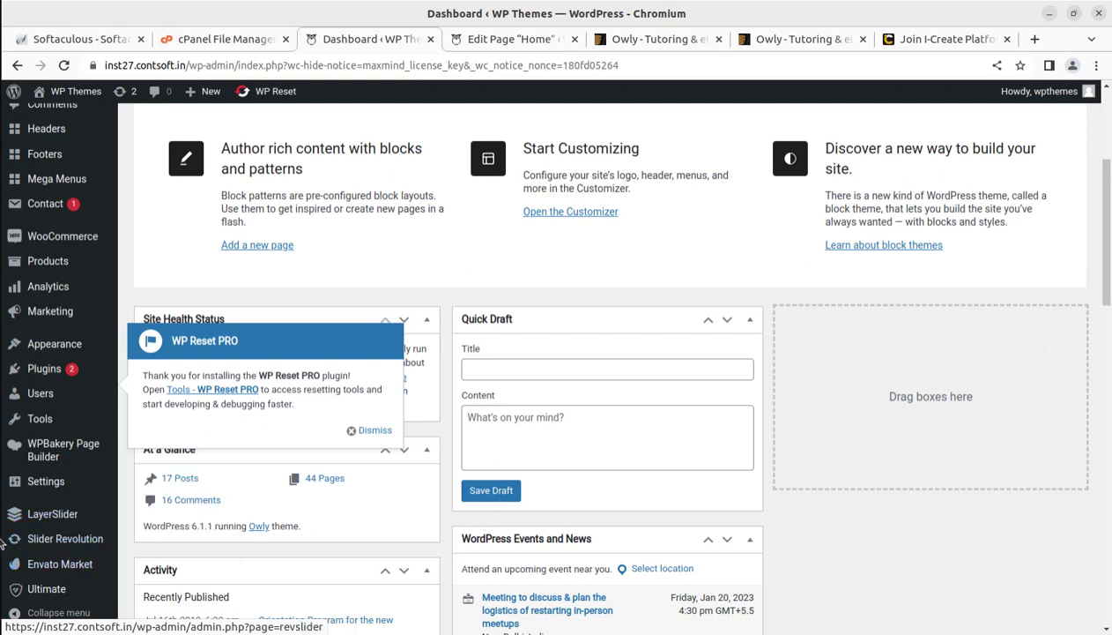
{"action": "left_click", "coordinate": [63, 547]}
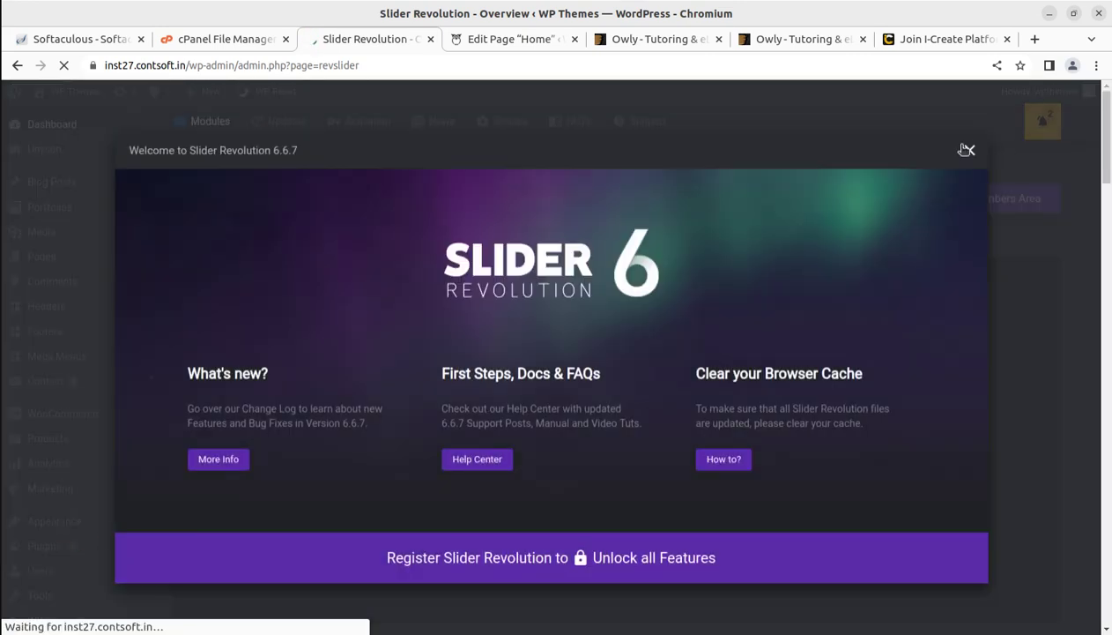
{"action": "left_click", "coordinate": [969, 151]}
Open the Creative Freedom slider module in the slide editor
{"action": "scroll", "coordinate": [475, 438], "scroll_direction": "down", "scroll_amount": 4}
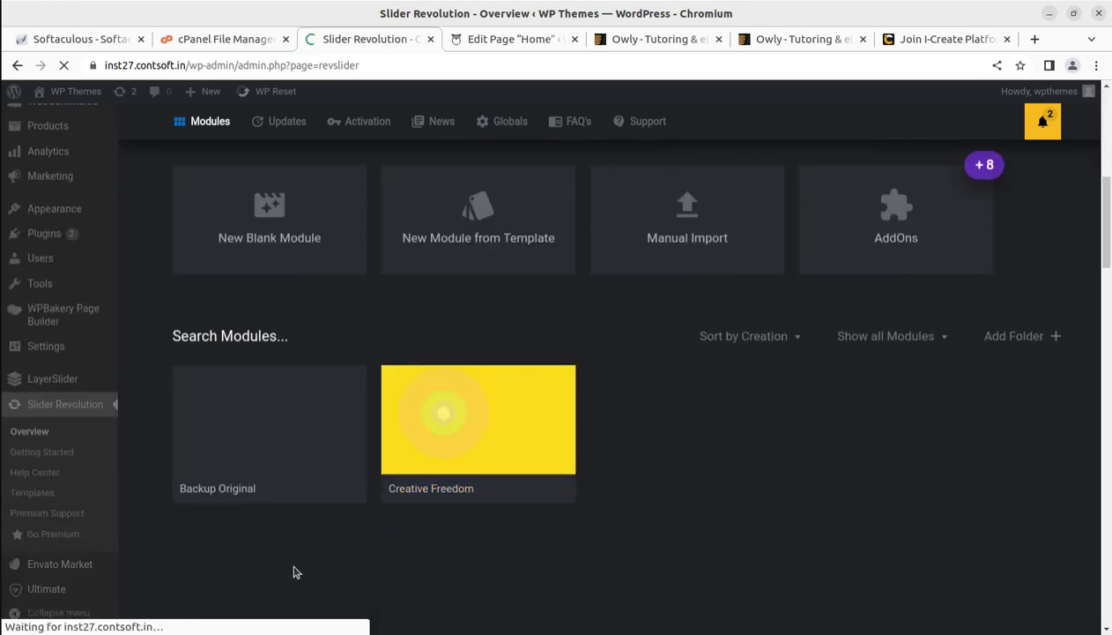
{"action": "mouse_move", "coordinate": [442, 444]}
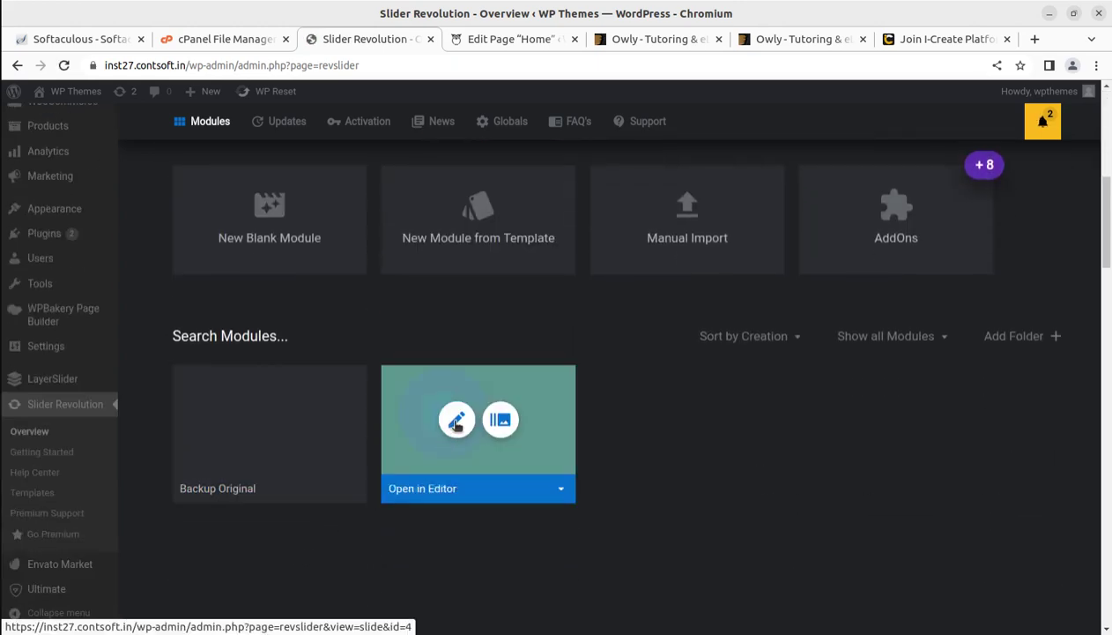
{"action": "left_click", "coordinate": [562, 491]}
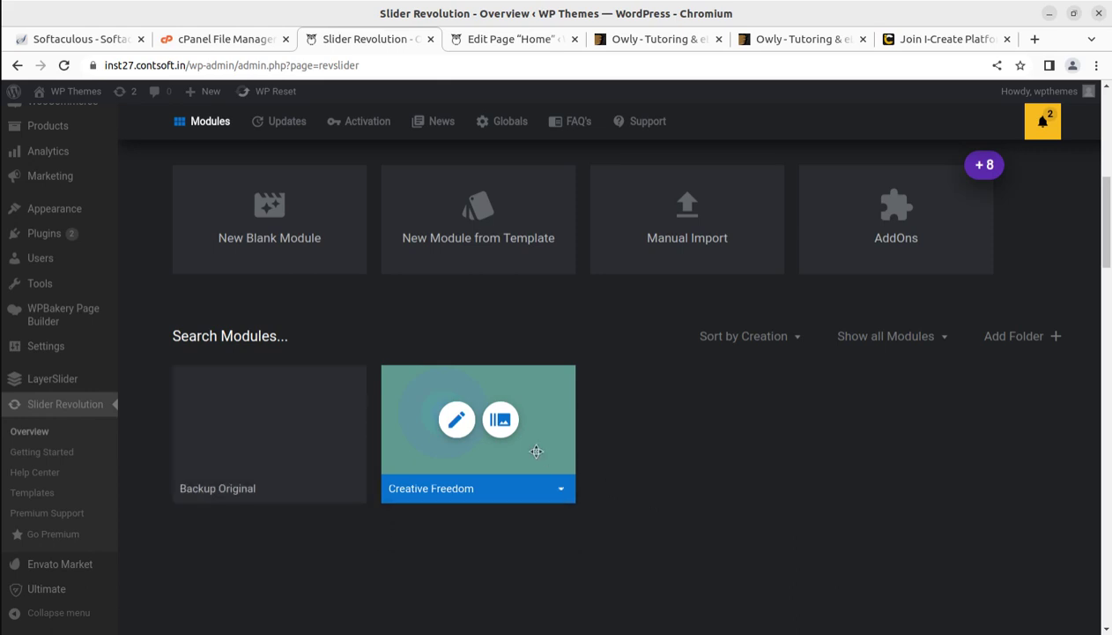
{"action": "left_click", "coordinate": [456, 421]}
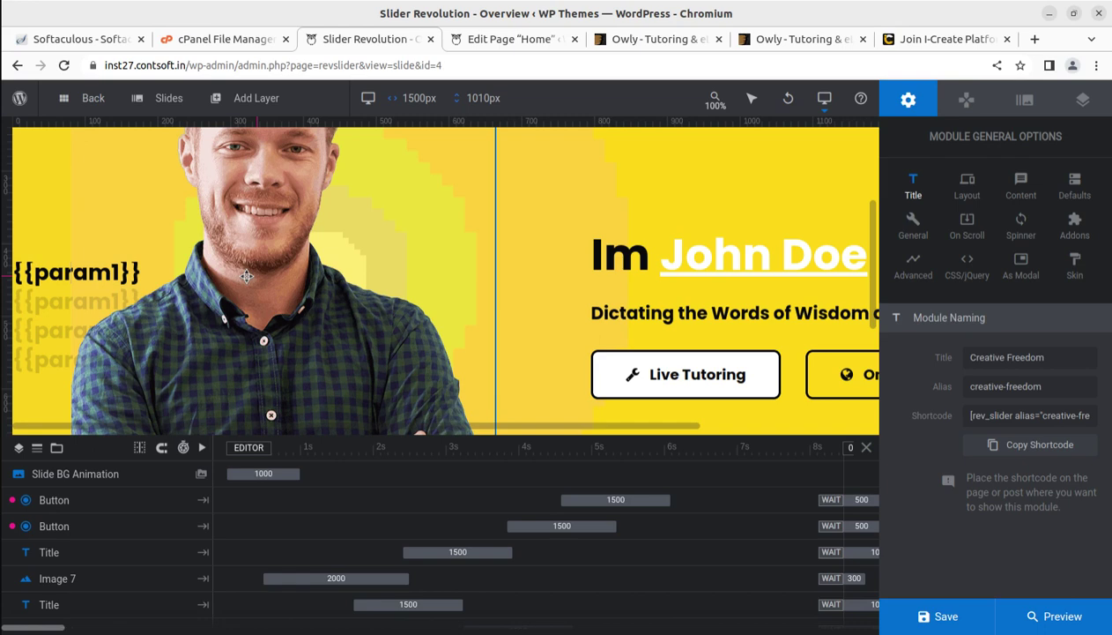
View the top of the Join I-Create Platform page and return to the Slider Revolution editor
{"action": "left_click", "coordinate": [949, 38]}
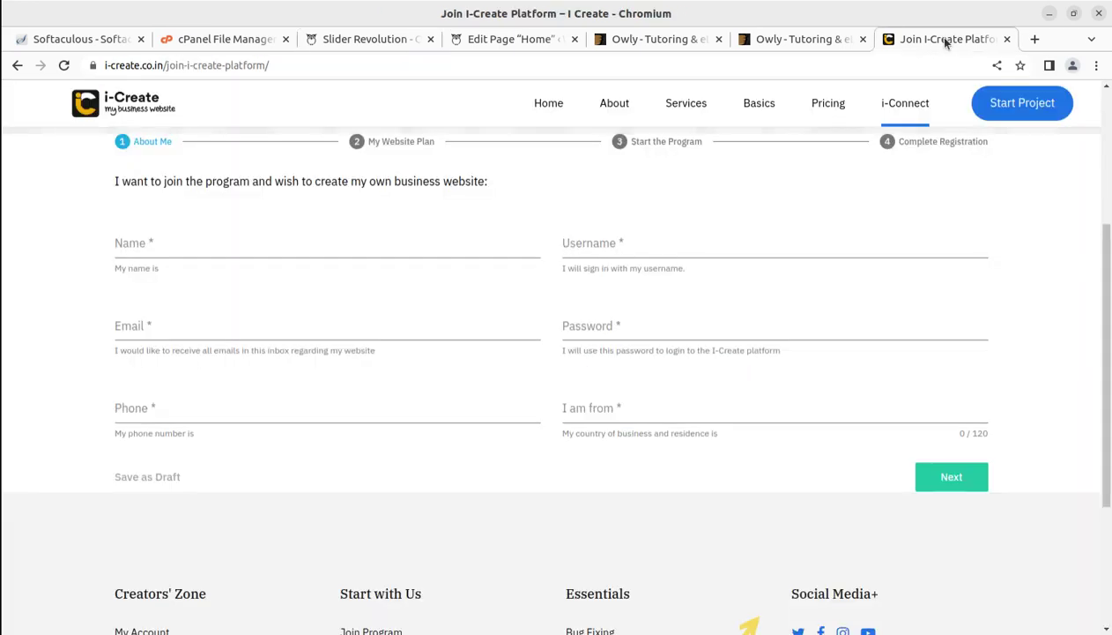
{"action": "scroll", "coordinate": [447, 217], "scroll_direction": "up", "scroll_amount": 3}
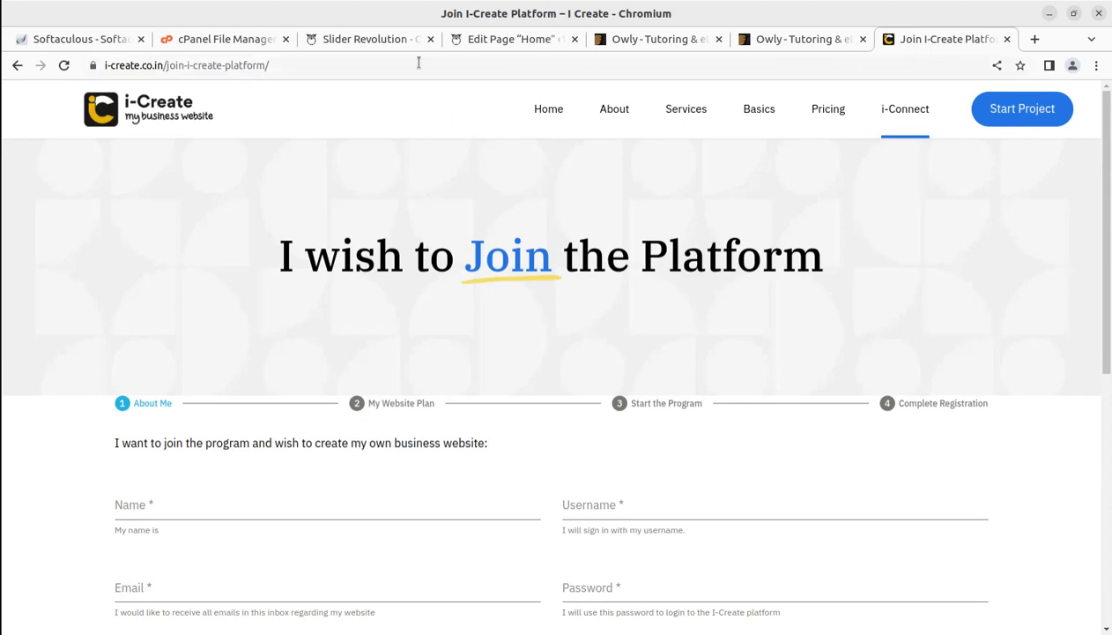
{"action": "left_click", "coordinate": [346, 44]}
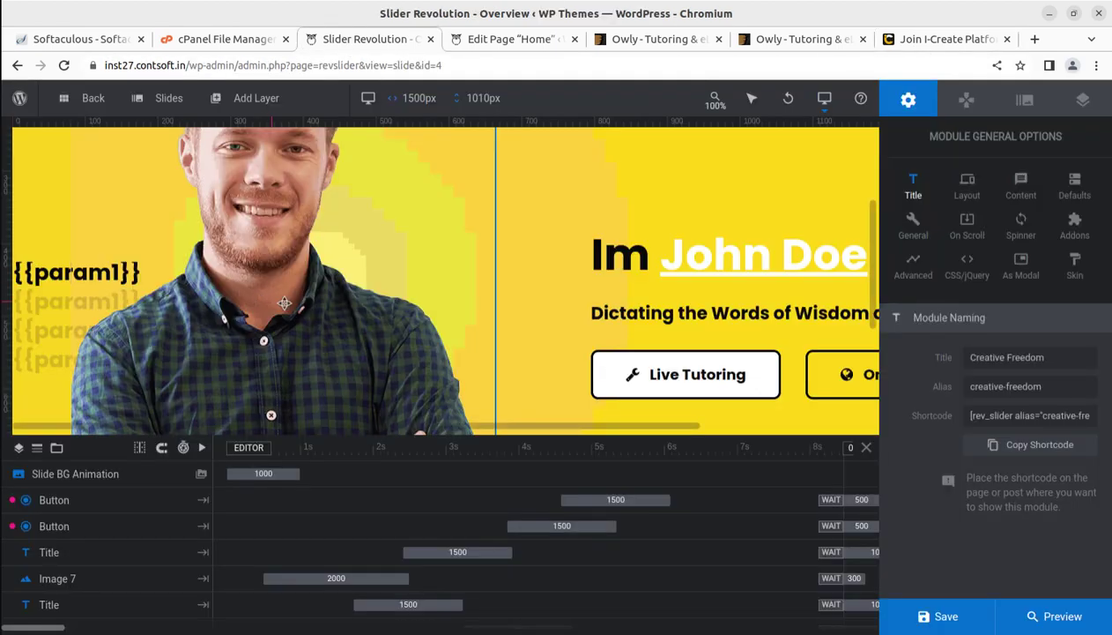
Select the underlined name title layer and the man's image layer in turn to view their content options
{"action": "left_click", "coordinate": [680, 262]}
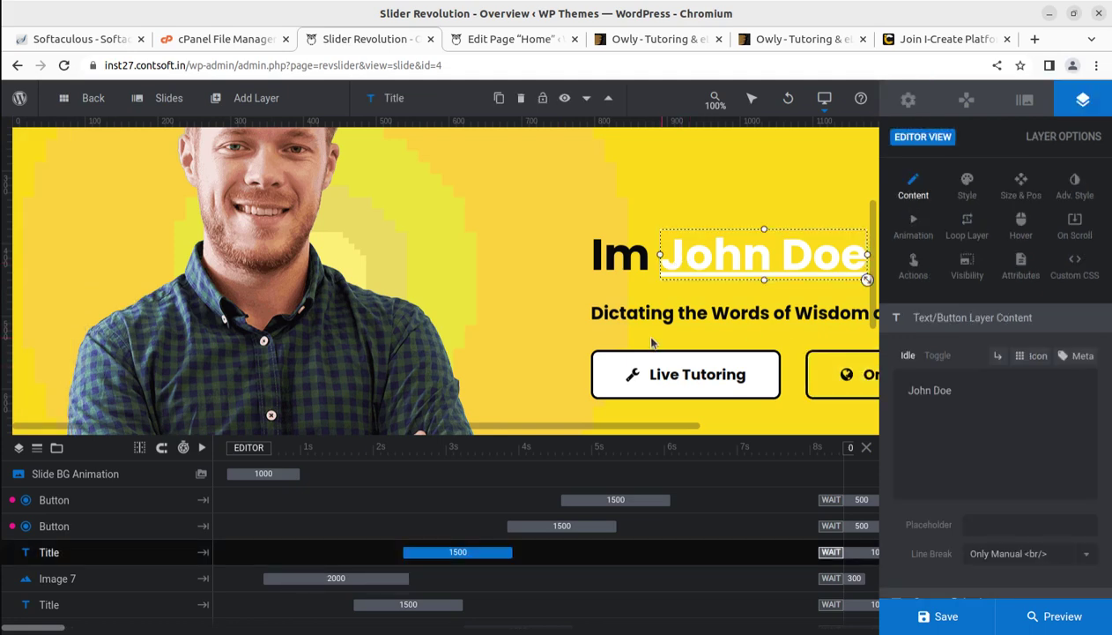
{"action": "scroll", "coordinate": [621, 317], "scroll_direction": "down", "scroll_amount": 3}
{"action": "left_click", "coordinate": [309, 277]}
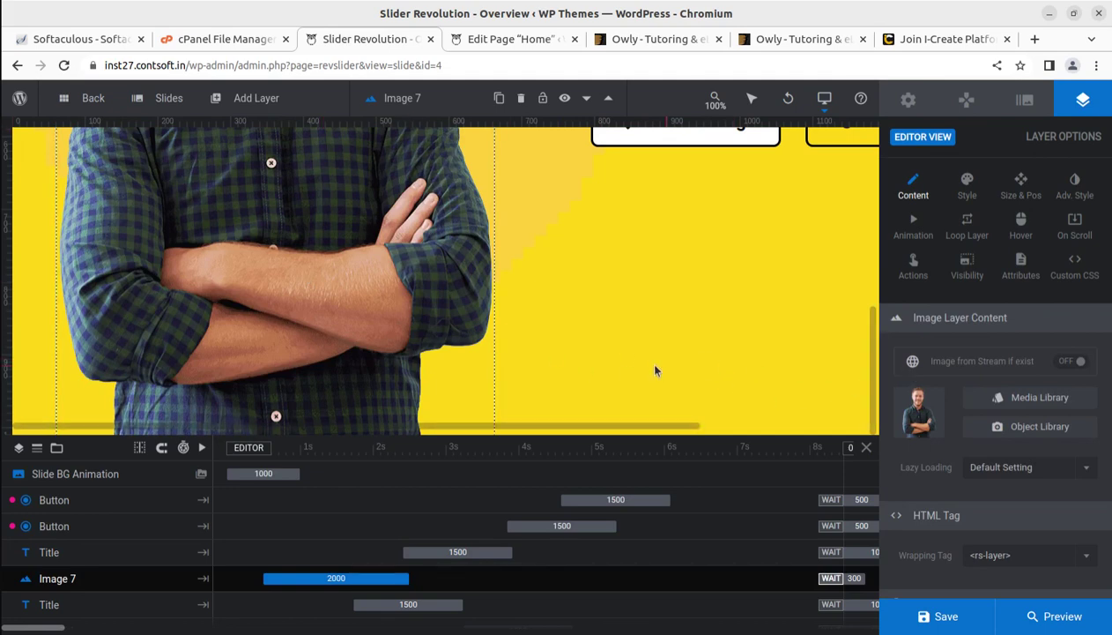
{"action": "scroll", "coordinate": [428, 356], "scroll_direction": "up", "scroll_amount": 3}
{"action": "scroll", "coordinate": [428, 356], "scroll_direction": "up", "scroll_amount": 2}
{"action": "scroll", "coordinate": [428, 356], "scroll_direction": "down", "scroll_amount": 3}
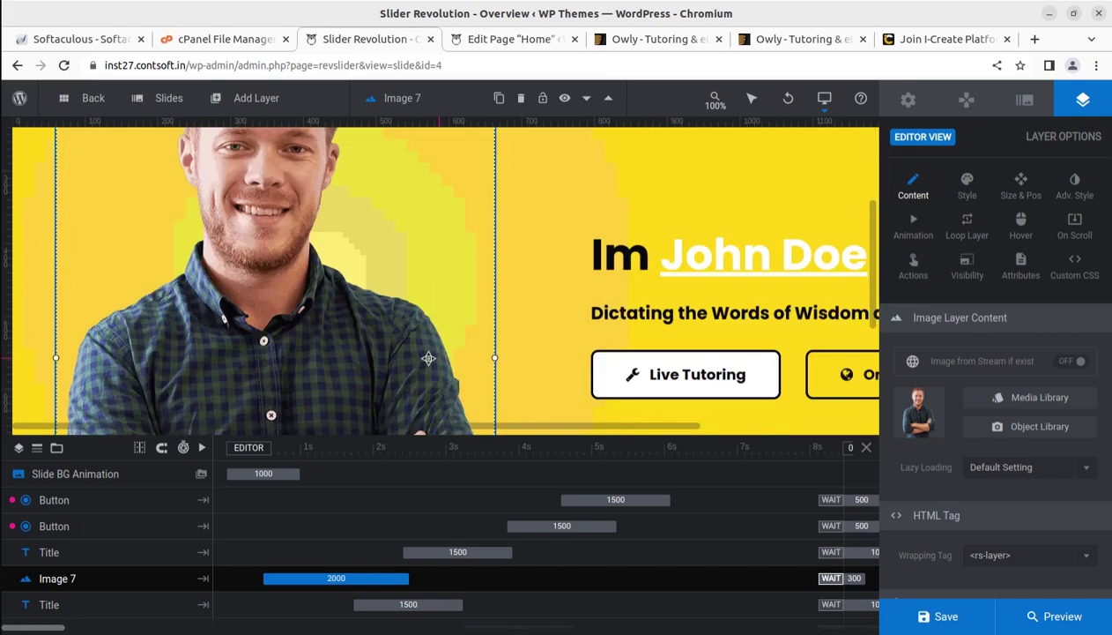
{"action": "scroll", "coordinate": [428, 358], "scroll_direction": "down", "scroll_amount": 2}
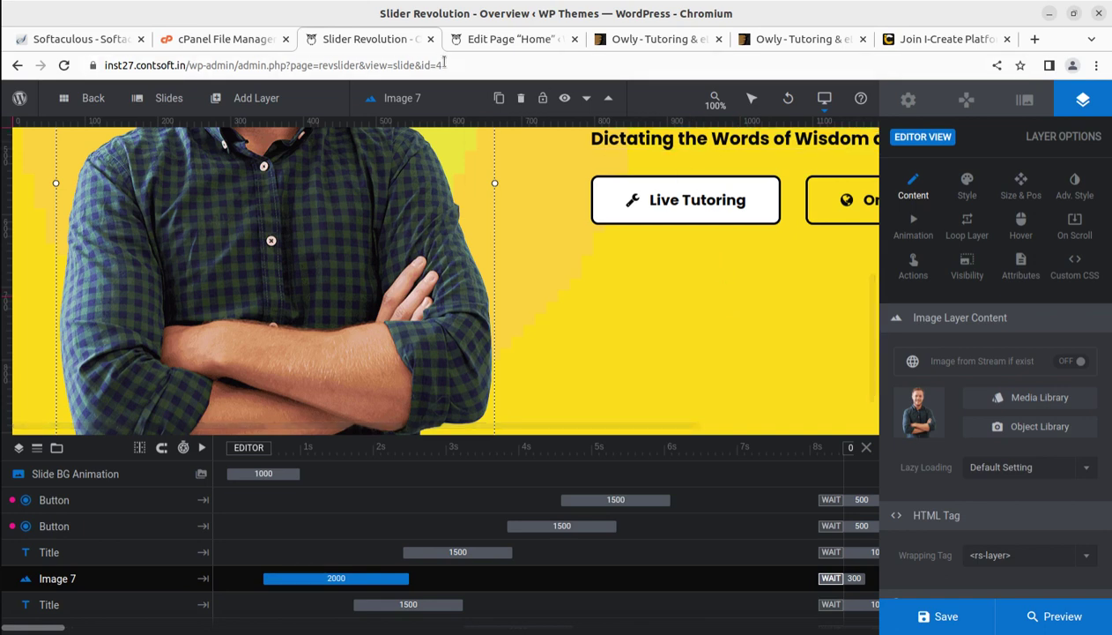
Return to the Home page editor and examine the rows and elements of its WPBakery layout, especially the upper sections
{"action": "left_click", "coordinate": [489, 41]}
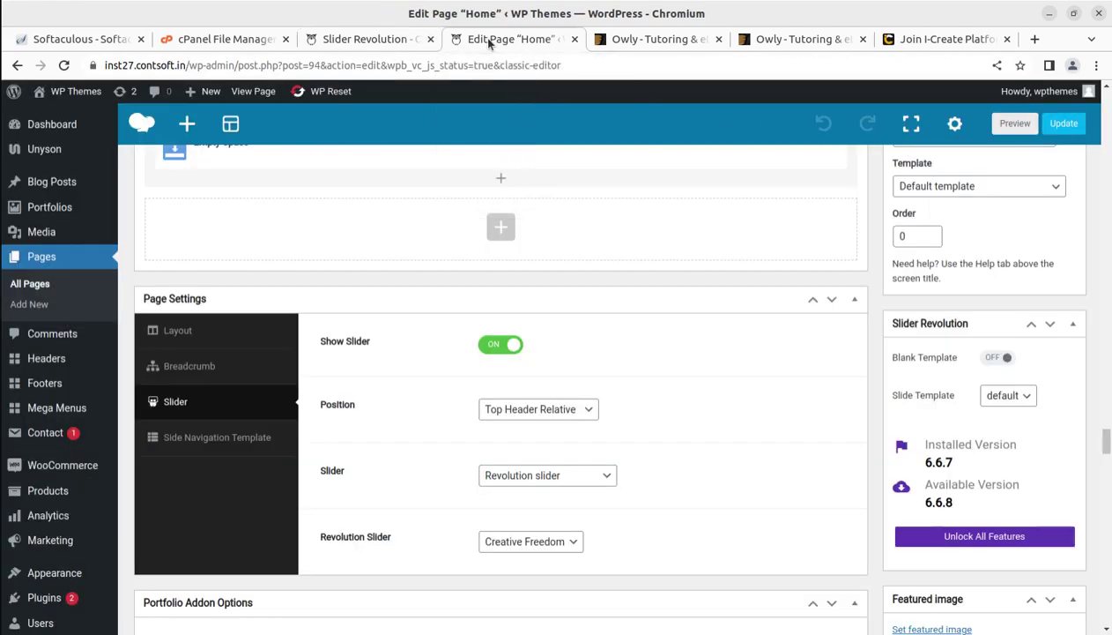
{"action": "scroll", "coordinate": [433, 356], "scroll_direction": "up", "scroll_amount": 20}
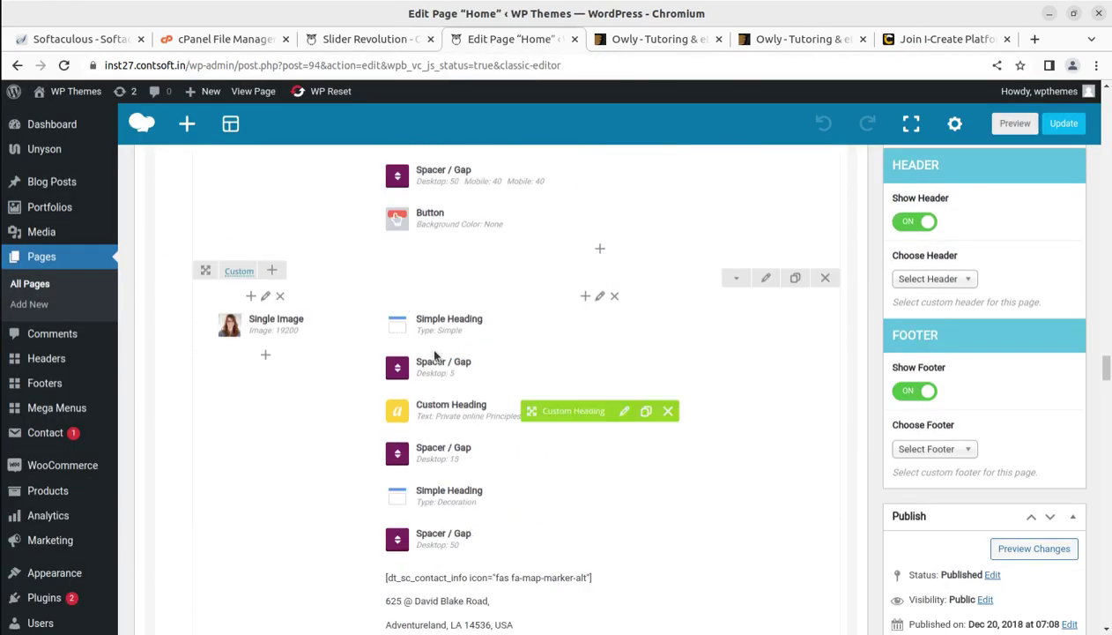
{"action": "scroll", "coordinate": [432, 352], "scroll_direction": "up", "scroll_amount": 20}
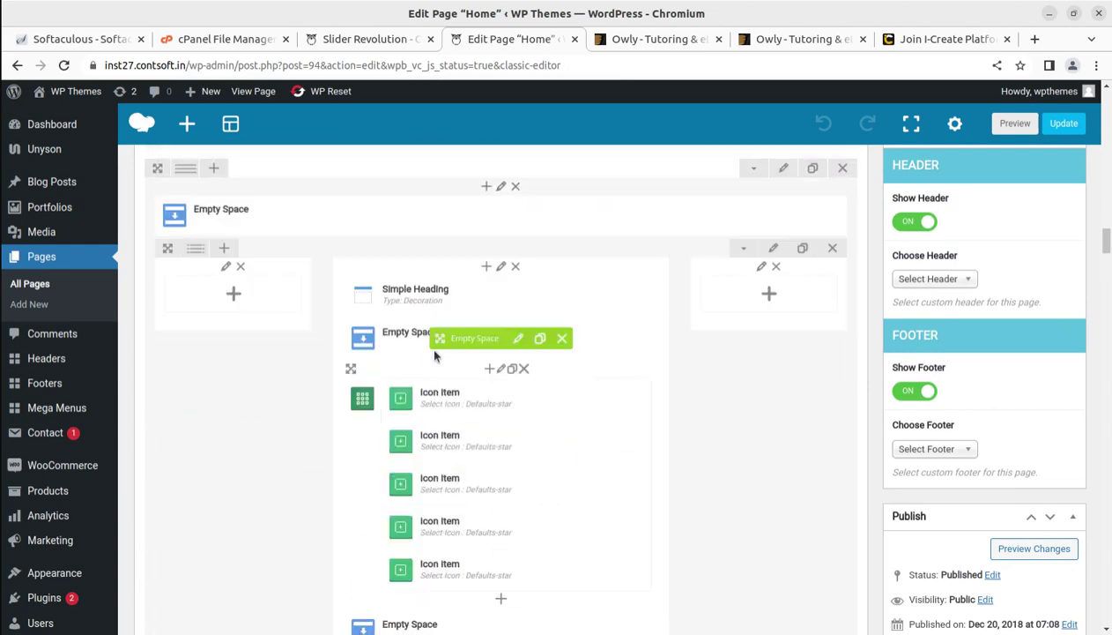
{"action": "scroll", "coordinate": [433, 356], "scroll_direction": "up", "scroll_amount": 20}
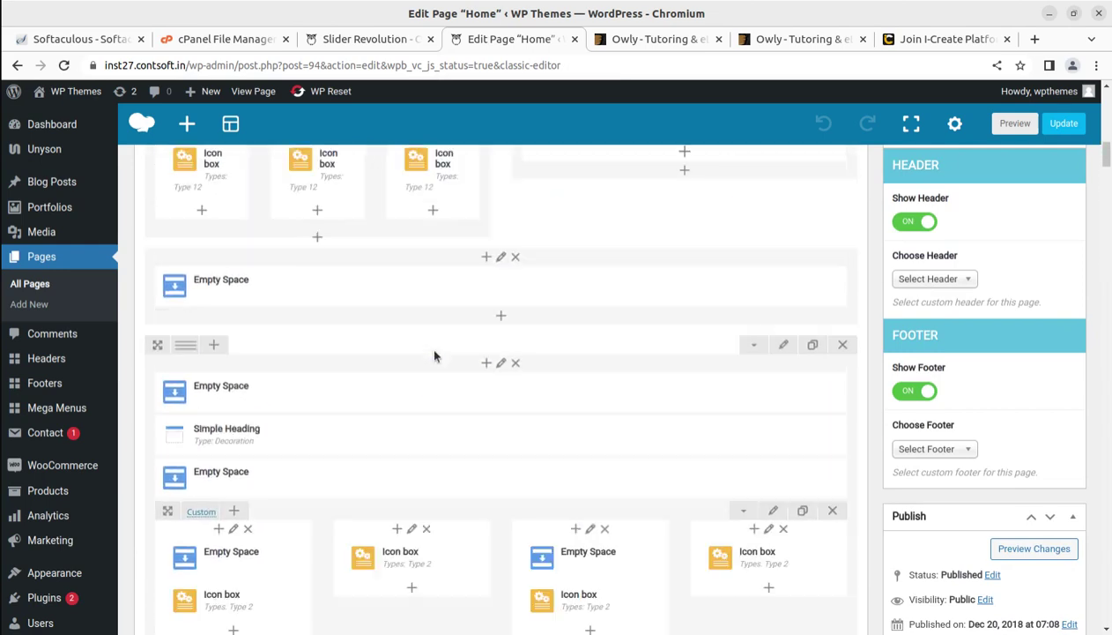
{"action": "scroll", "coordinate": [424, 349], "scroll_direction": "up", "scroll_amount": 15}
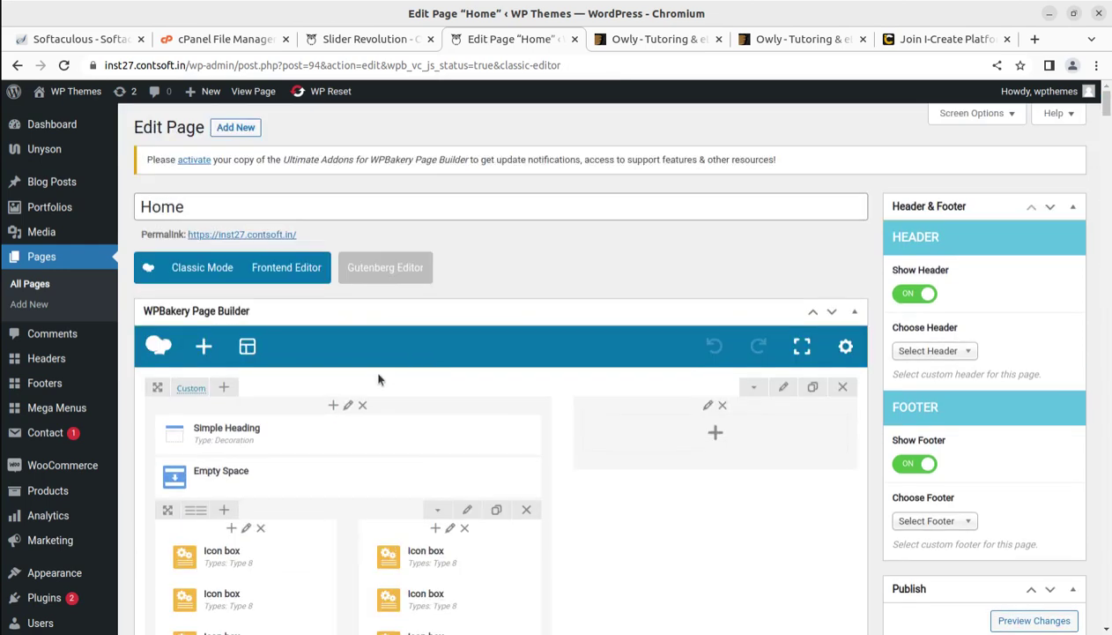
{"action": "scroll", "coordinate": [373, 366], "scroll_direction": "down", "scroll_amount": 8}
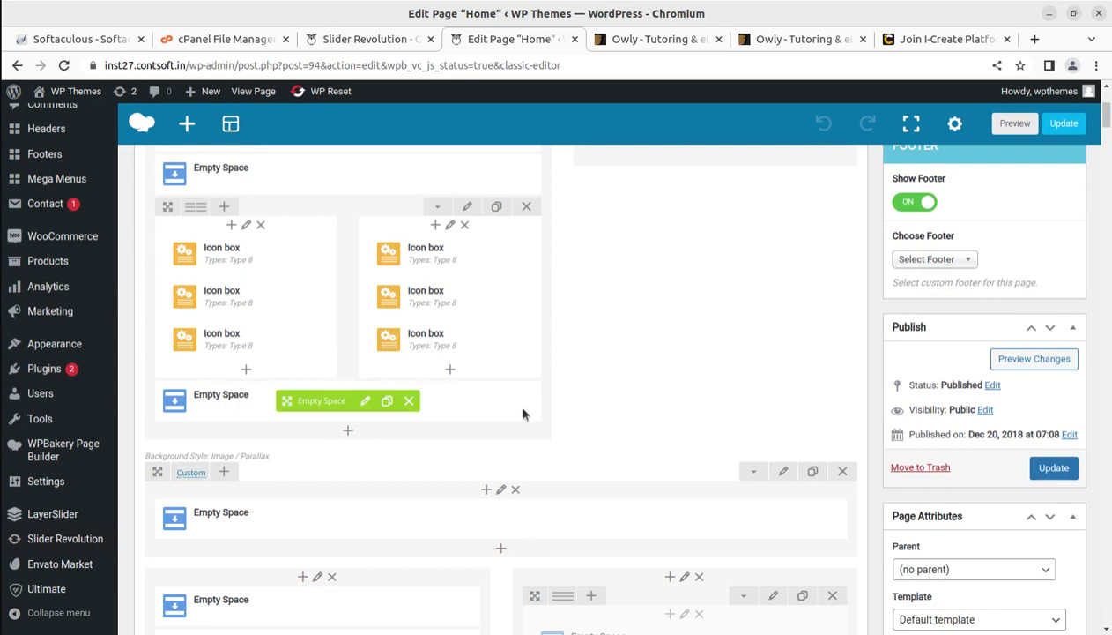
{"action": "scroll", "coordinate": [517, 412], "scroll_direction": "down", "scroll_amount": 3}
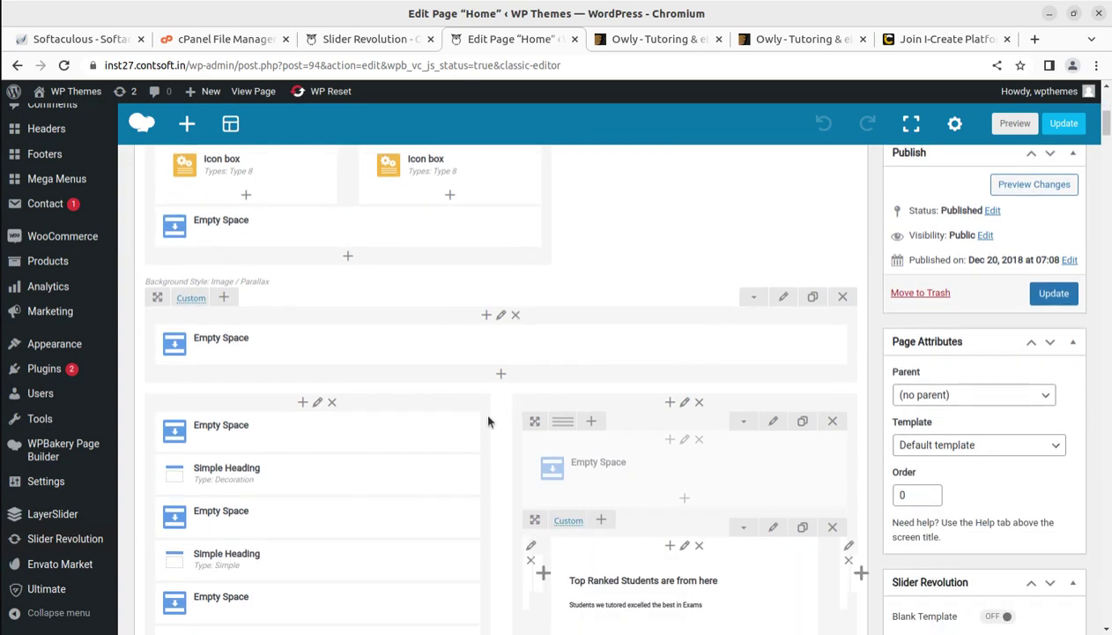
{"action": "scroll", "coordinate": [489, 422], "scroll_direction": "down", "scroll_amount": 3}
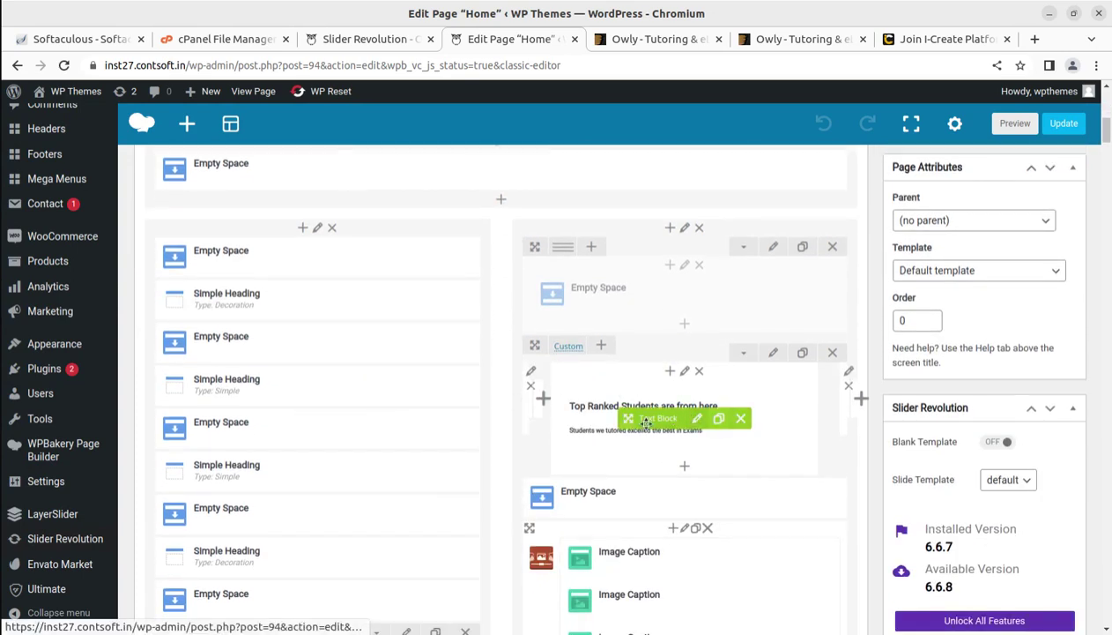
{"action": "scroll", "coordinate": [641, 432], "scroll_direction": "down", "scroll_amount": 2}
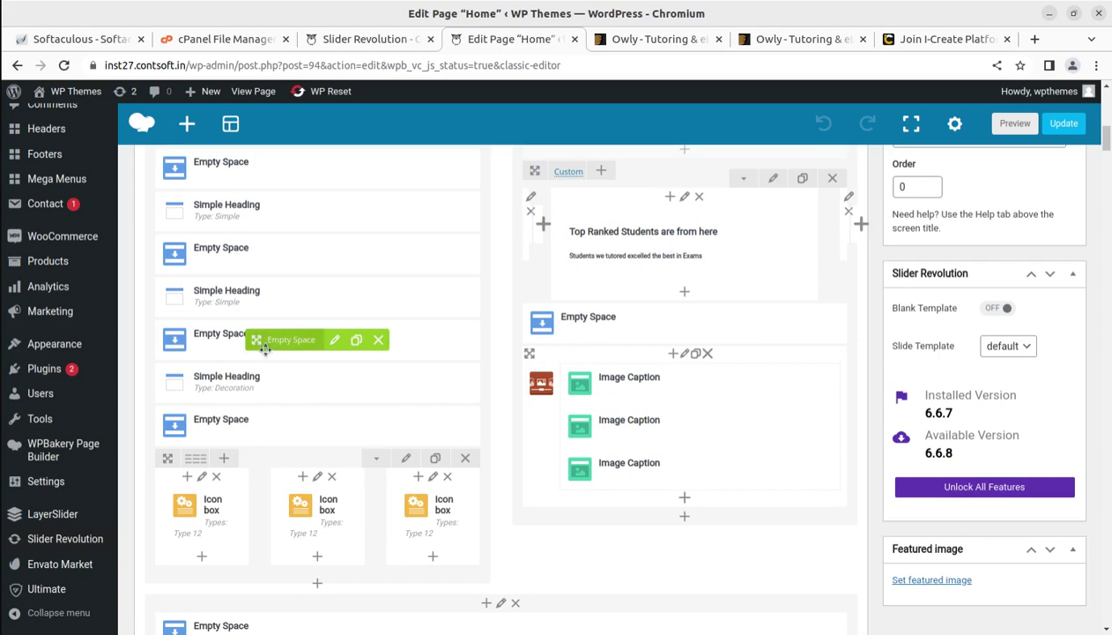
{"action": "scroll", "coordinate": [261, 363], "scroll_direction": "down", "scroll_amount": 2}
{"action": "left_click_drag", "start_coordinate": [457, 303], "coordinate": [548, 335]}
{"action": "scroll", "coordinate": [387, 264], "scroll_direction": "up", "scroll_amount": 4}
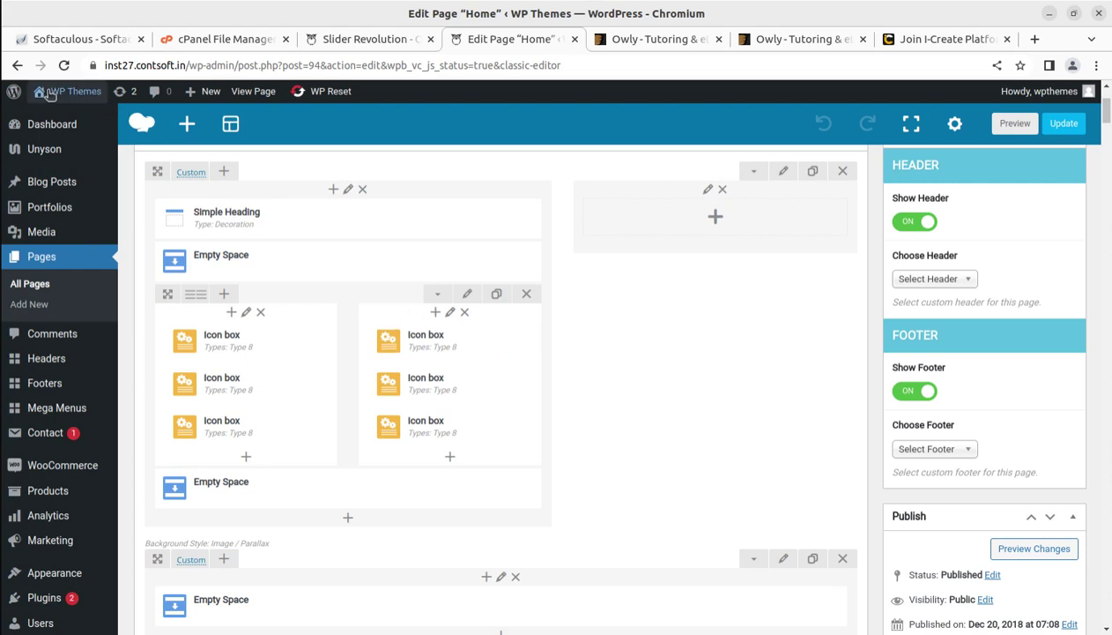
Open the site's front end in a new tab and close the Home page editor tab
{"action": "mouse_move", "coordinate": [50, 94]}
{"action": "middle_click", "coordinate": [62, 114]}
{"action": "left_click", "coordinate": [517, 51]}
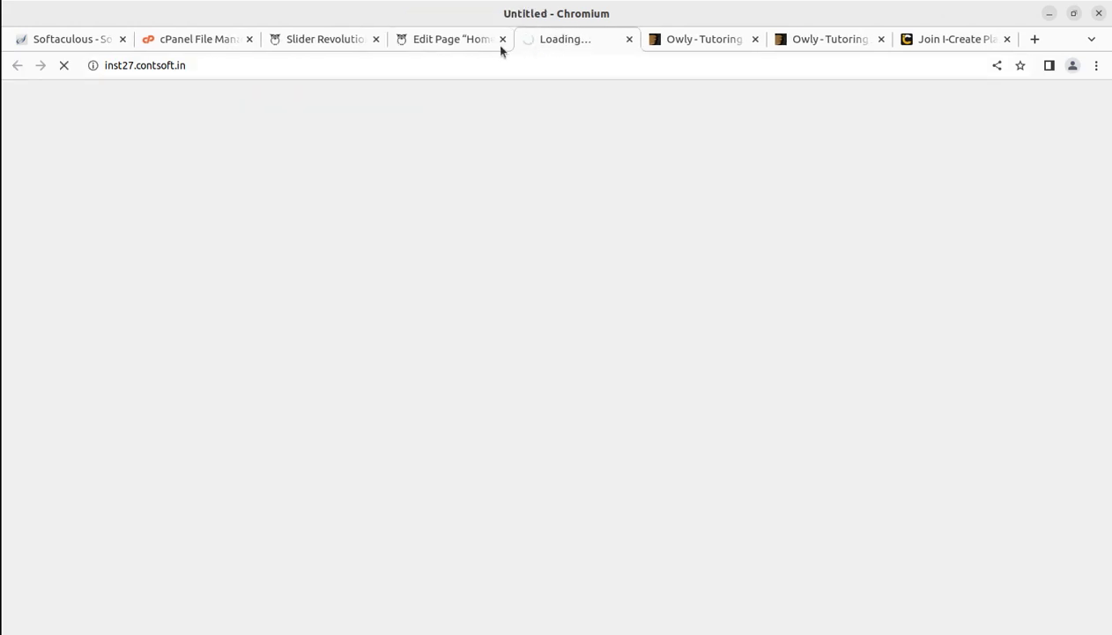
{"action": "left_click", "coordinate": [473, 42]}
{"action": "left_click", "coordinate": [502, 40]}
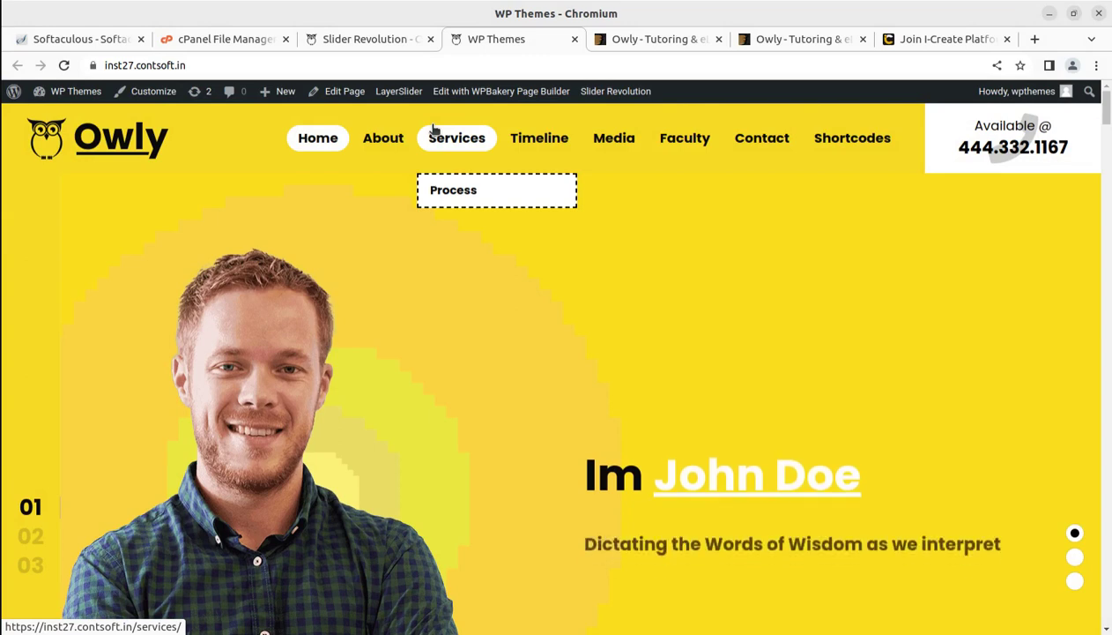
Leave the Slider Revolution slide editor without saving and open the theme Customizer
{"action": "left_click", "coordinate": [369, 39]}
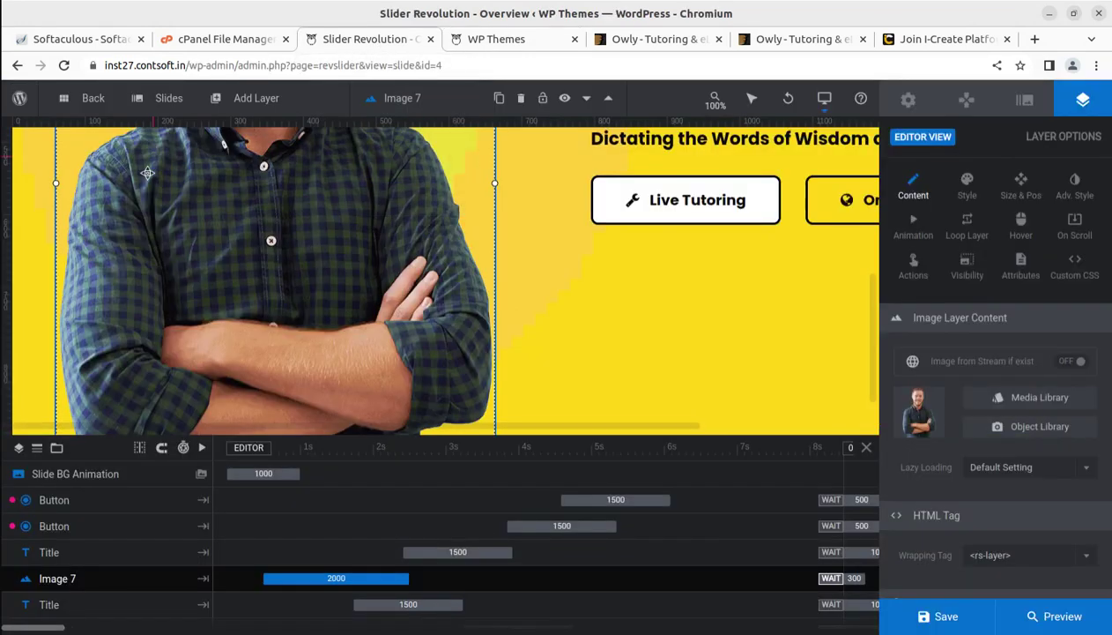
{"action": "mouse_move", "coordinate": [22, 102]}
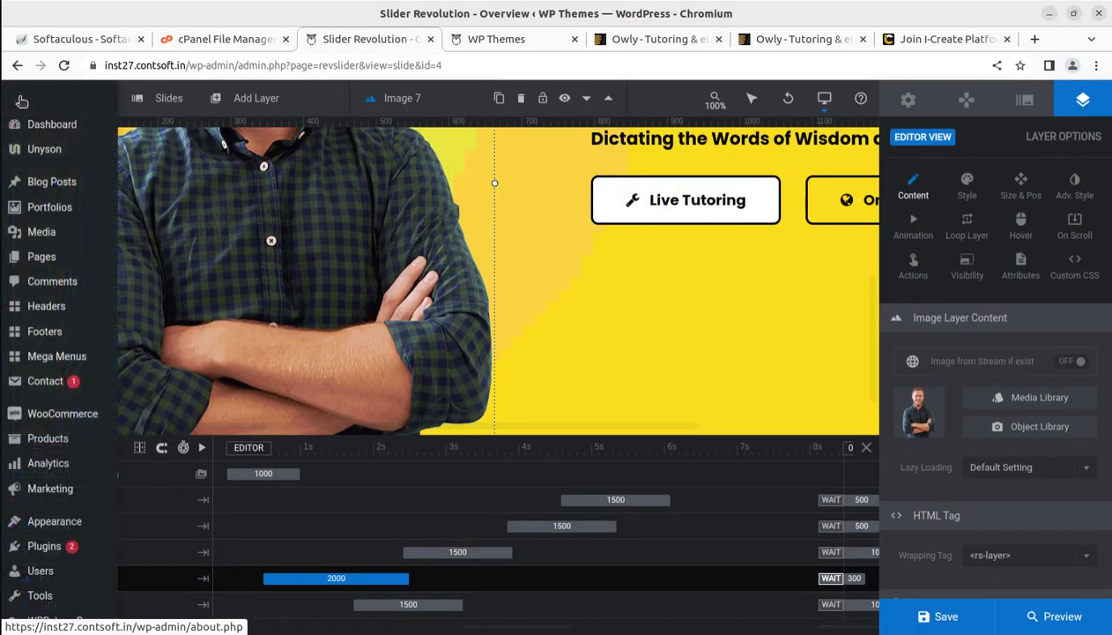
{"action": "left_click", "coordinate": [51, 129]}
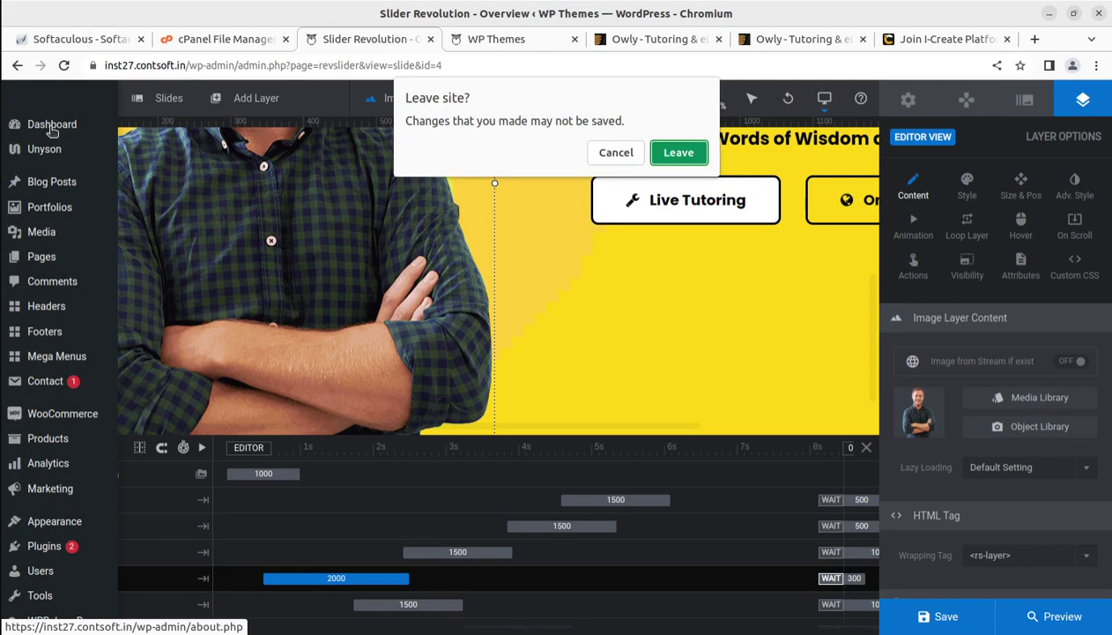
{"action": "left_click", "coordinate": [660, 153]}
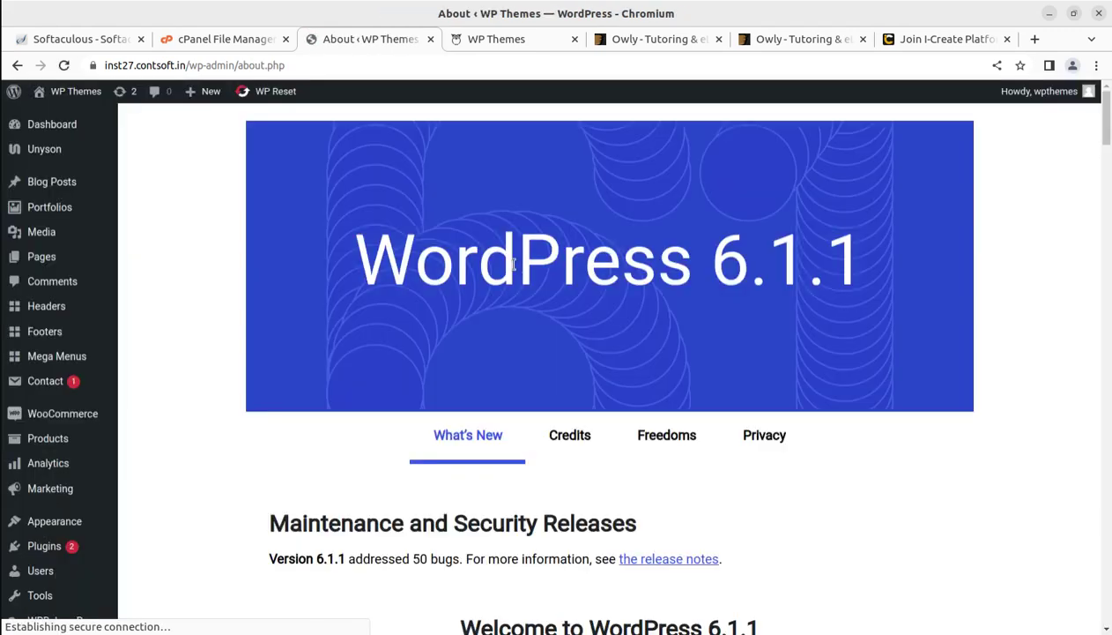
{"action": "scroll", "coordinate": [69, 482], "scroll_direction": "down", "scroll_amount": 4}
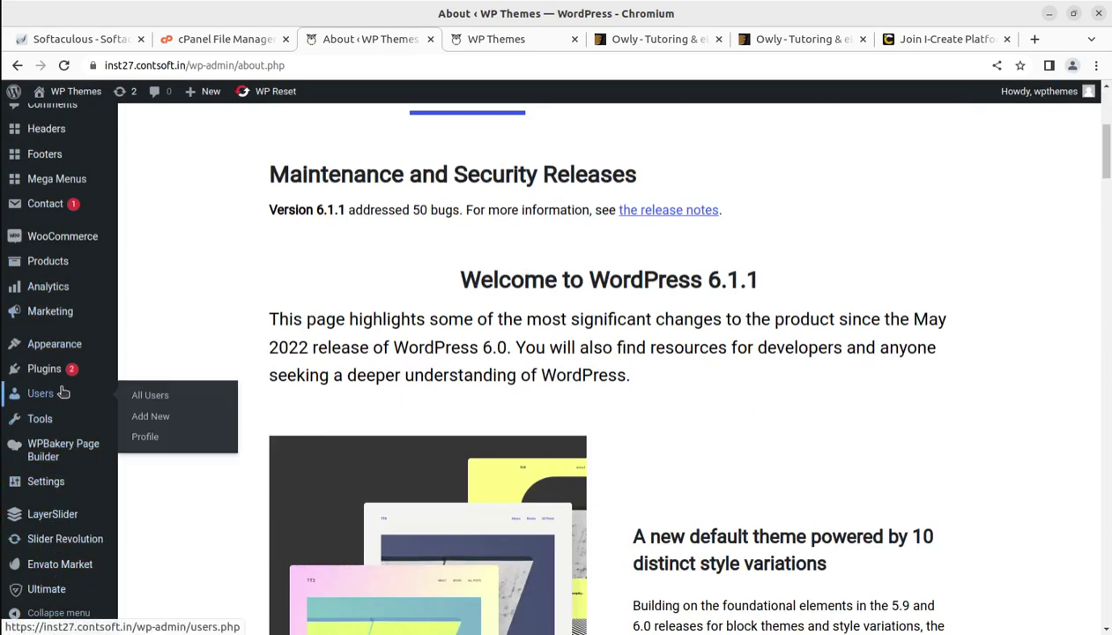
{"action": "mouse_move", "coordinate": [57, 355]}
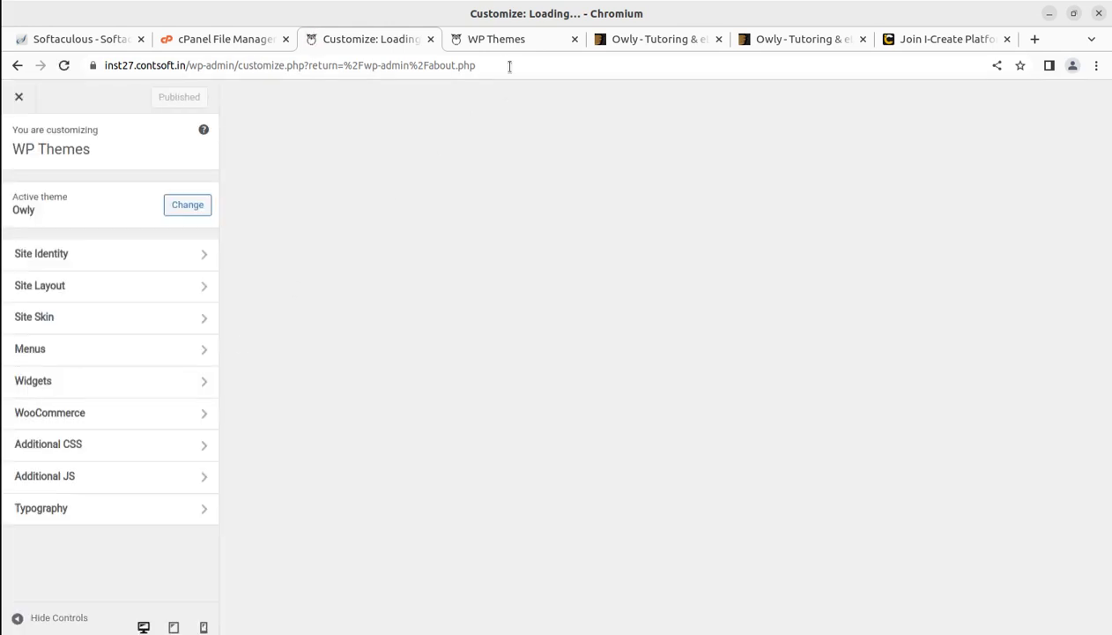
View the hero section of the live home page and return to the Customizer
{"action": "left_click", "coordinate": [508, 40]}
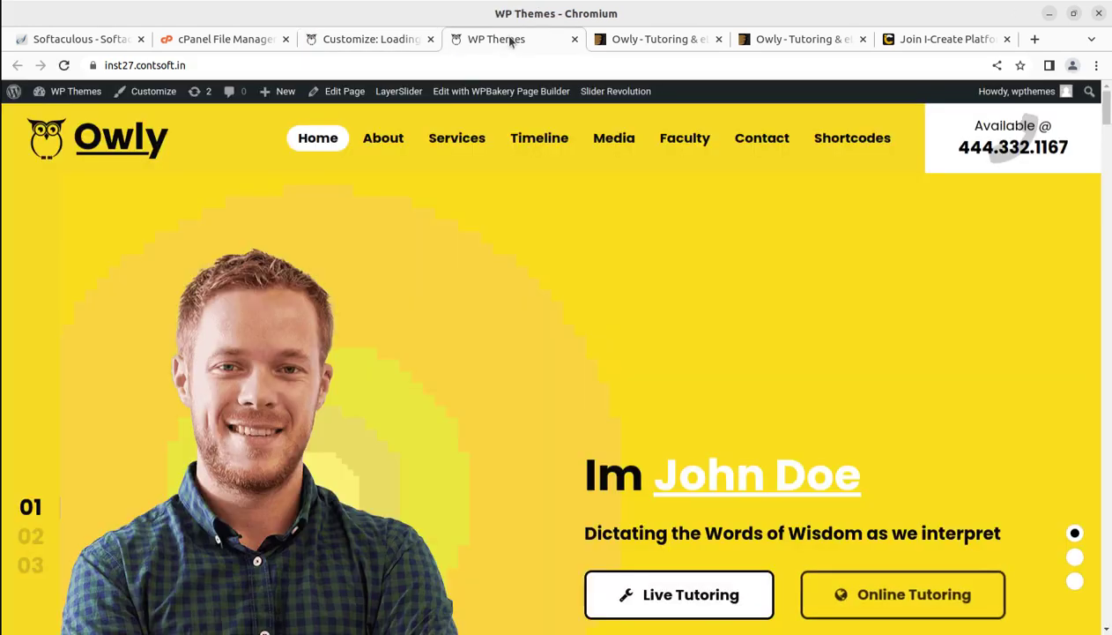
{"action": "scroll", "coordinate": [533, 322], "scroll_direction": "down", "scroll_amount": 4}
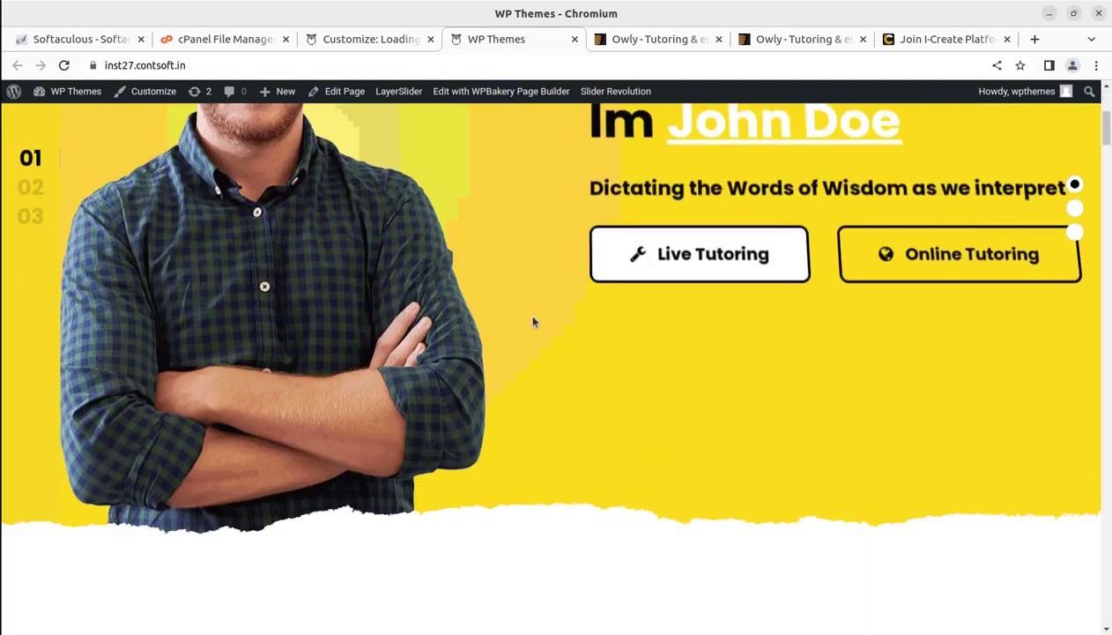
{"action": "scroll", "coordinate": [532, 322], "scroll_direction": "down", "scroll_amount": 4}
{"action": "left_click", "coordinate": [360, 40]}
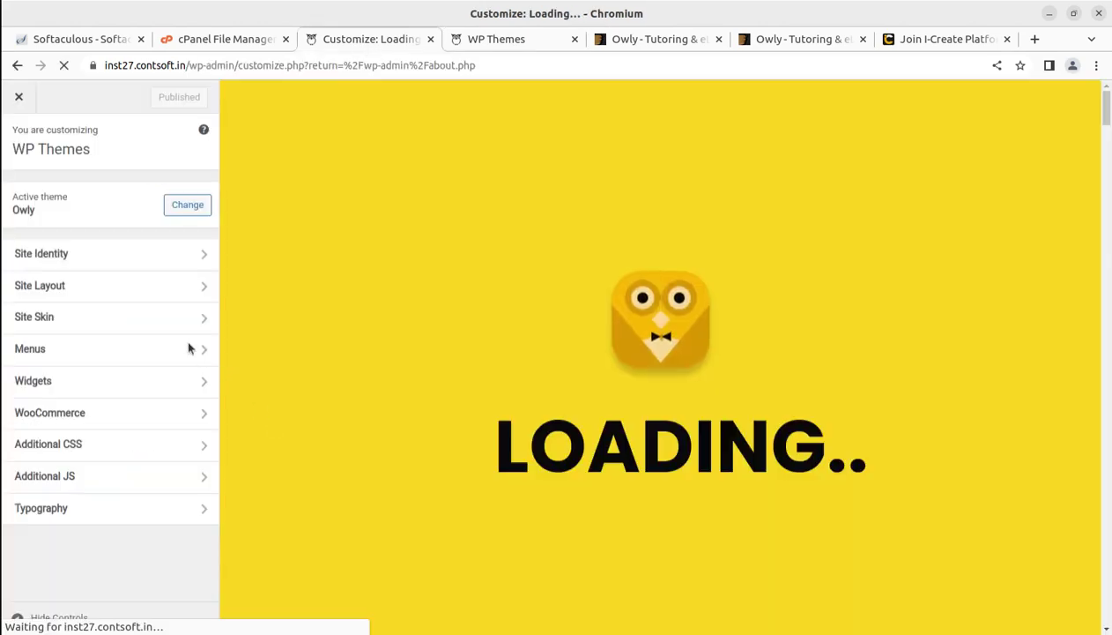
Review the logo, light logo and site icon settings in Site Identity, and look into the Site Layout section
{"action": "left_click", "coordinate": [121, 255]}
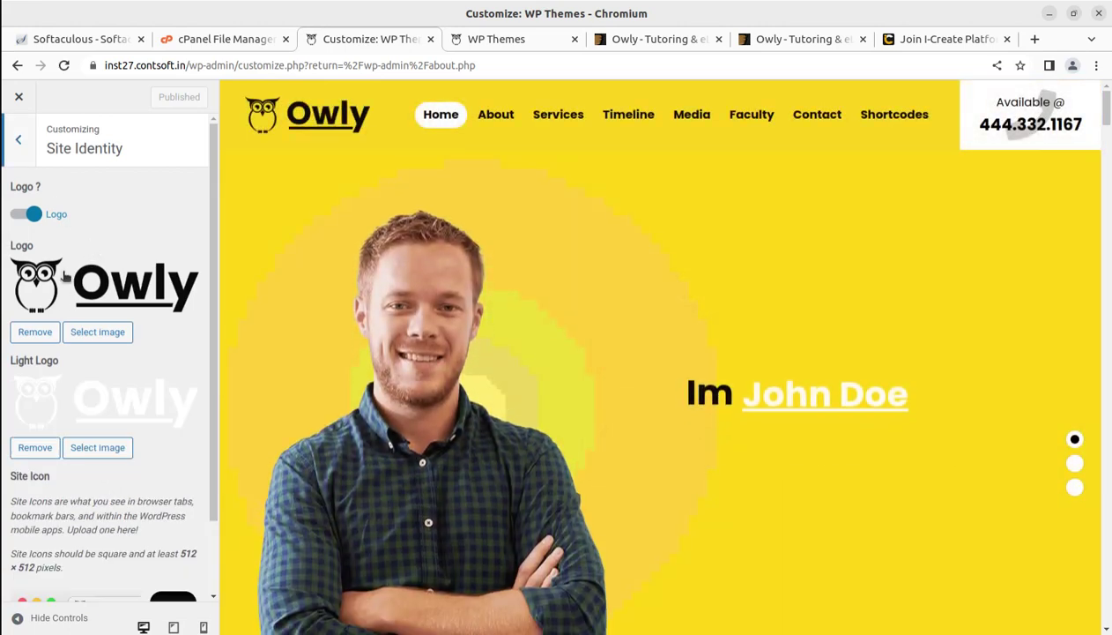
{"action": "scroll", "coordinate": [104, 335], "scroll_direction": "down", "scroll_amount": 1}
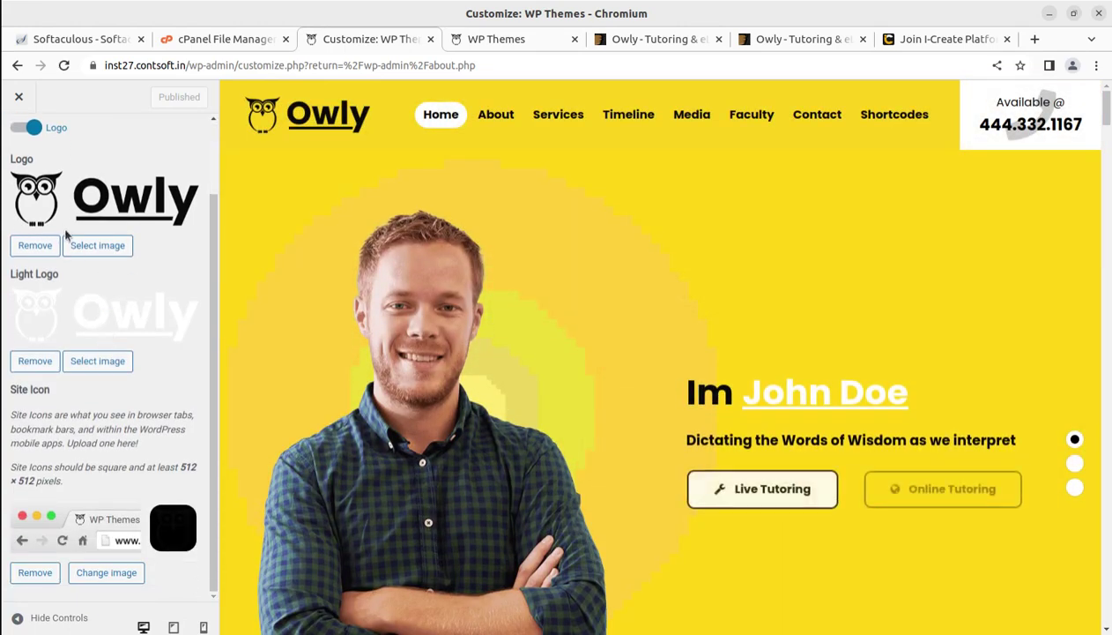
{"action": "scroll", "coordinate": [50, 192], "scroll_direction": "up", "scroll_amount": 1}
{"action": "left_click", "coordinate": [17, 142]}
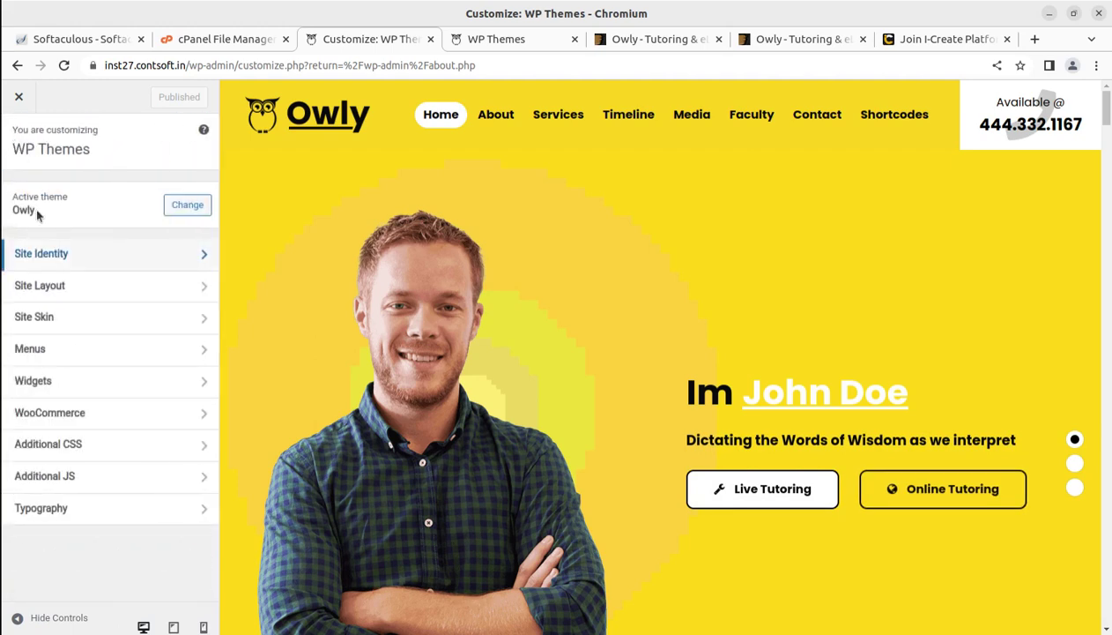
{"action": "left_click", "coordinate": [86, 293]}
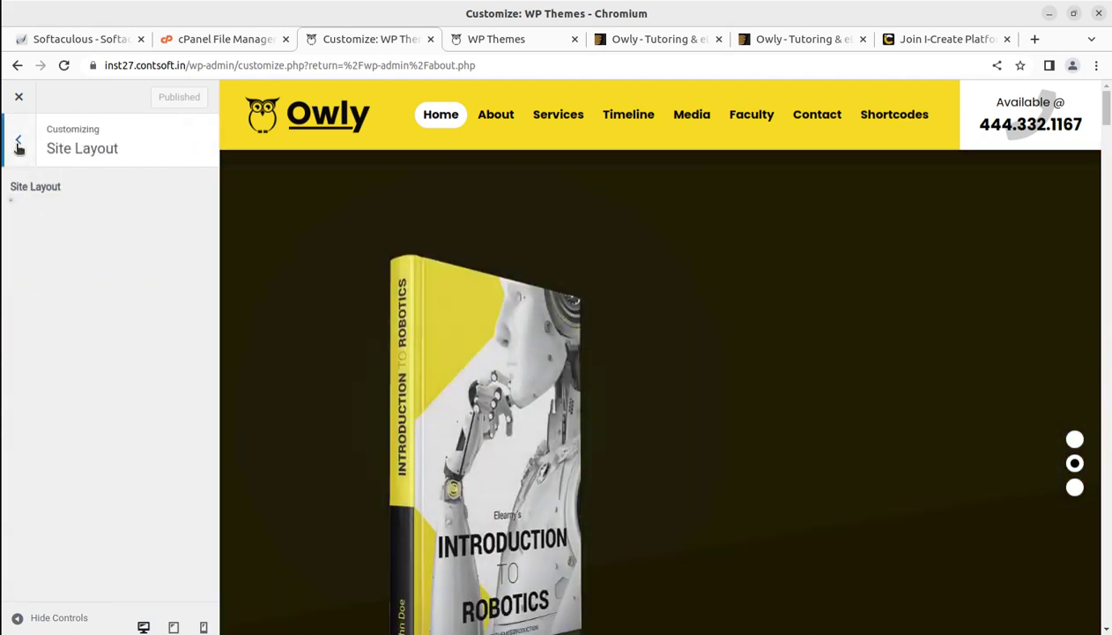
{"action": "left_click", "coordinate": [17, 147]}
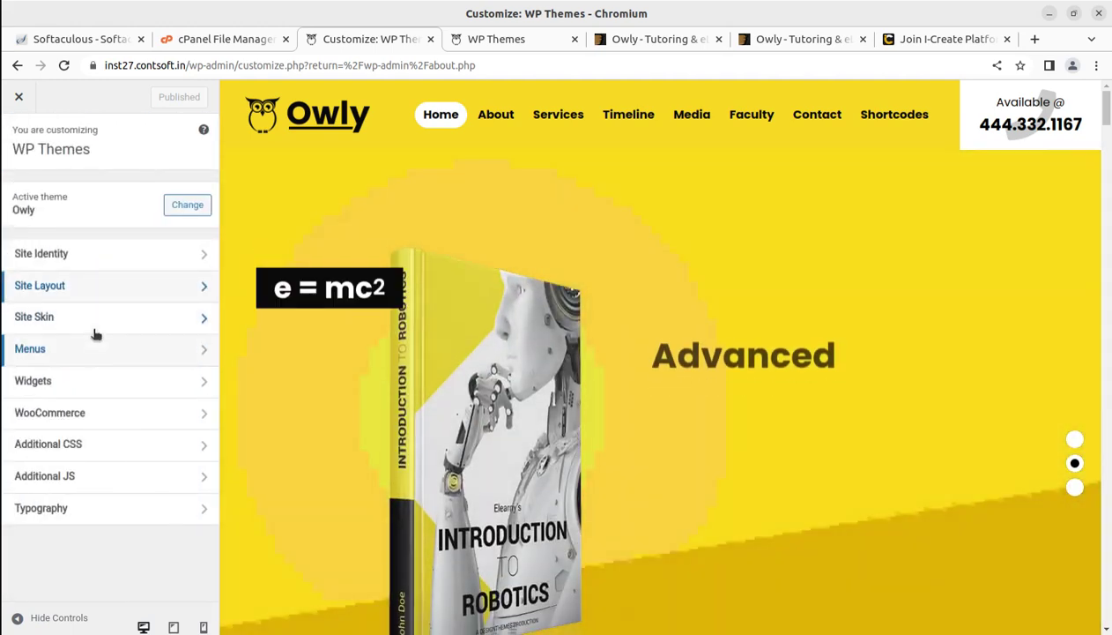
View the Site Skin color settings, including the Primary Color picker, and return to the Customizer's section list
{"action": "left_click", "coordinate": [97, 322]}
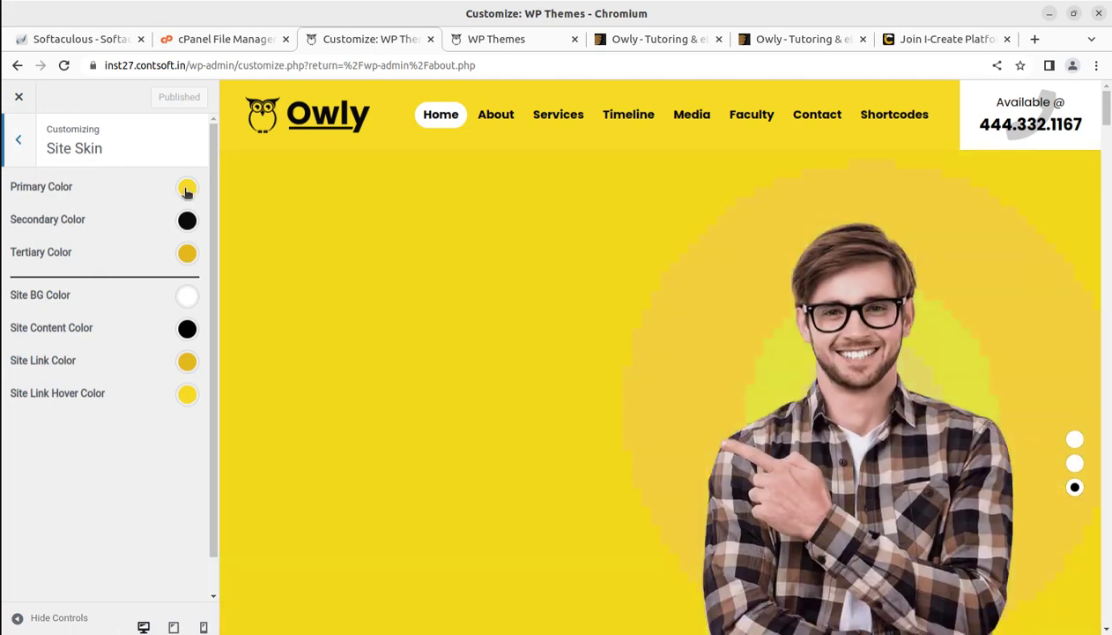
{"action": "left_click", "coordinate": [186, 188]}
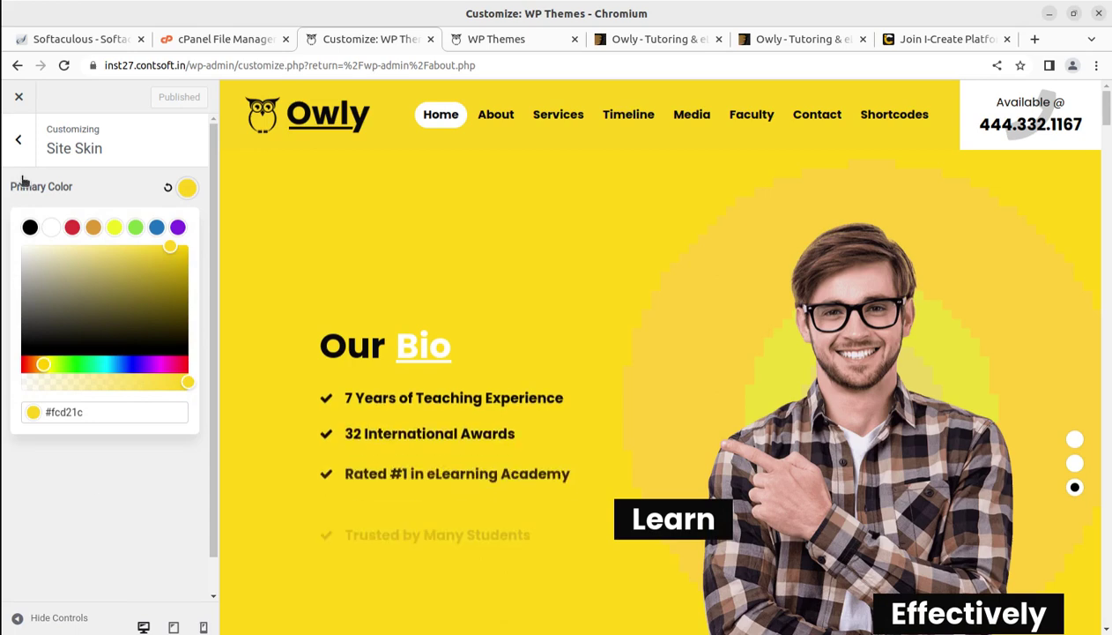
{"action": "left_click", "coordinate": [17, 139]}
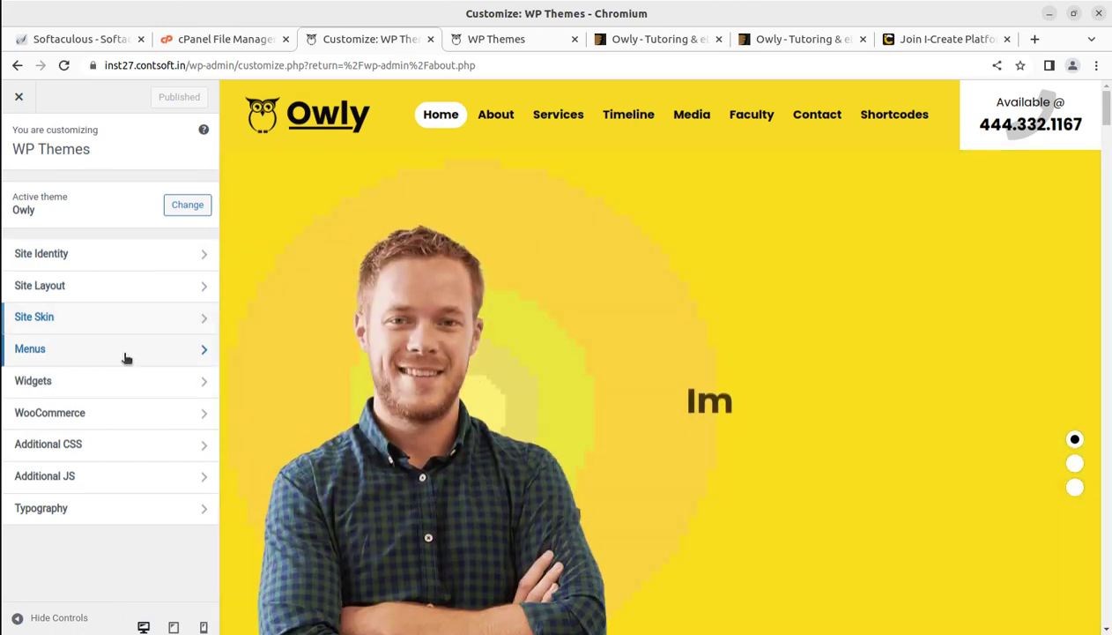
Look into the Menus and Typography sections of the Customizer and return to its section list
{"action": "left_click", "coordinate": [125, 355]}
{"action": "left_click", "coordinate": [18, 141]}
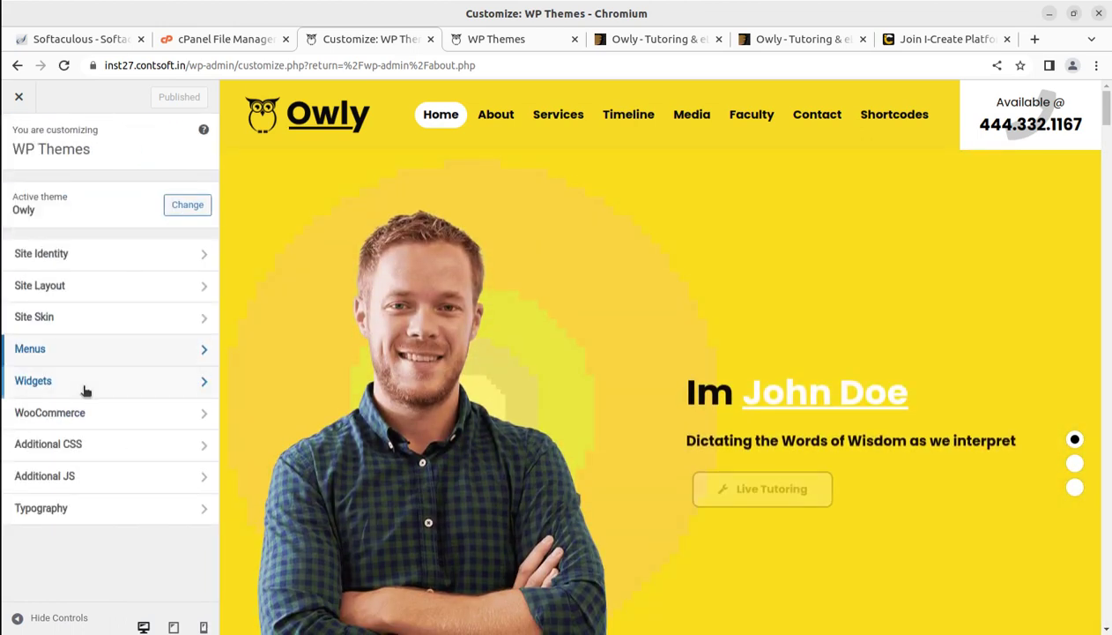
{"action": "left_click", "coordinate": [83, 519]}
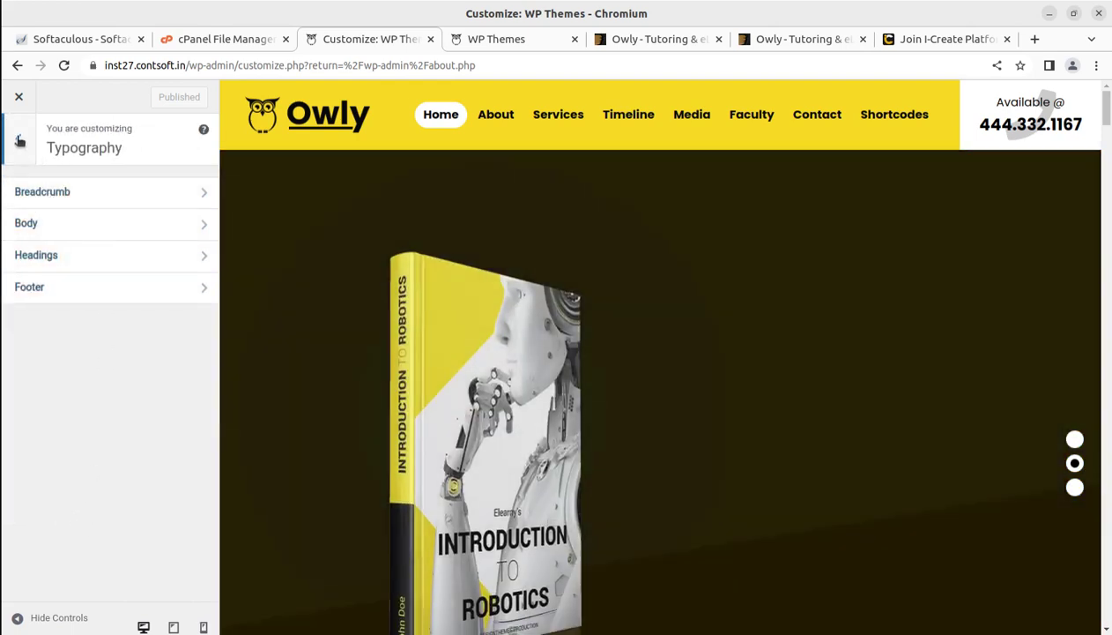
{"action": "left_click", "coordinate": [17, 139]}
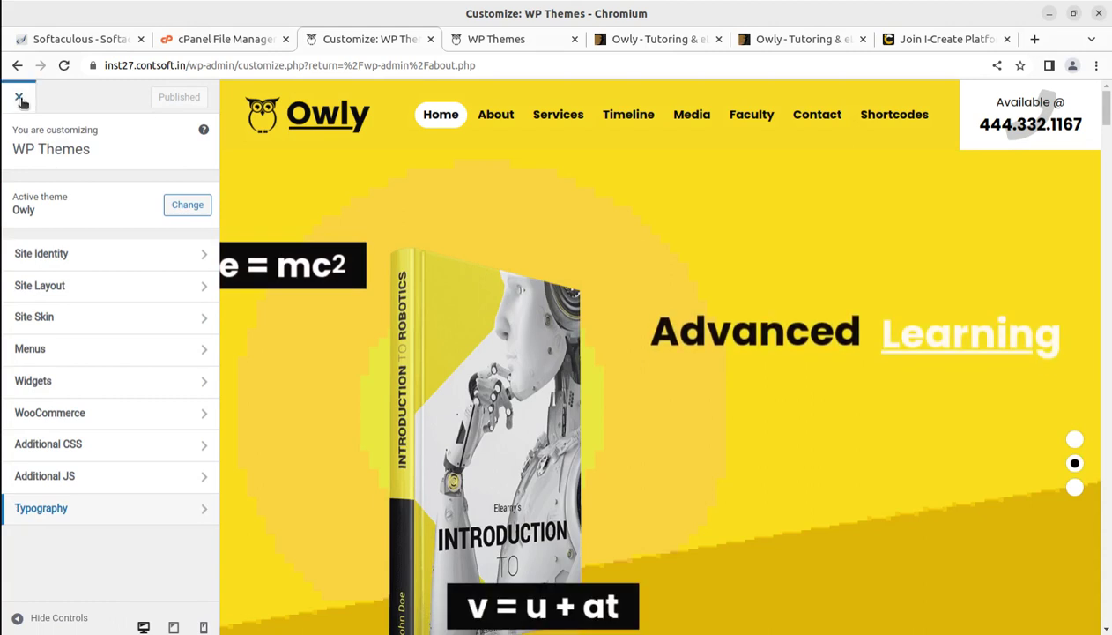
Close the Customizer and view the top of the live home page
{"action": "left_click", "coordinate": [19, 99]}
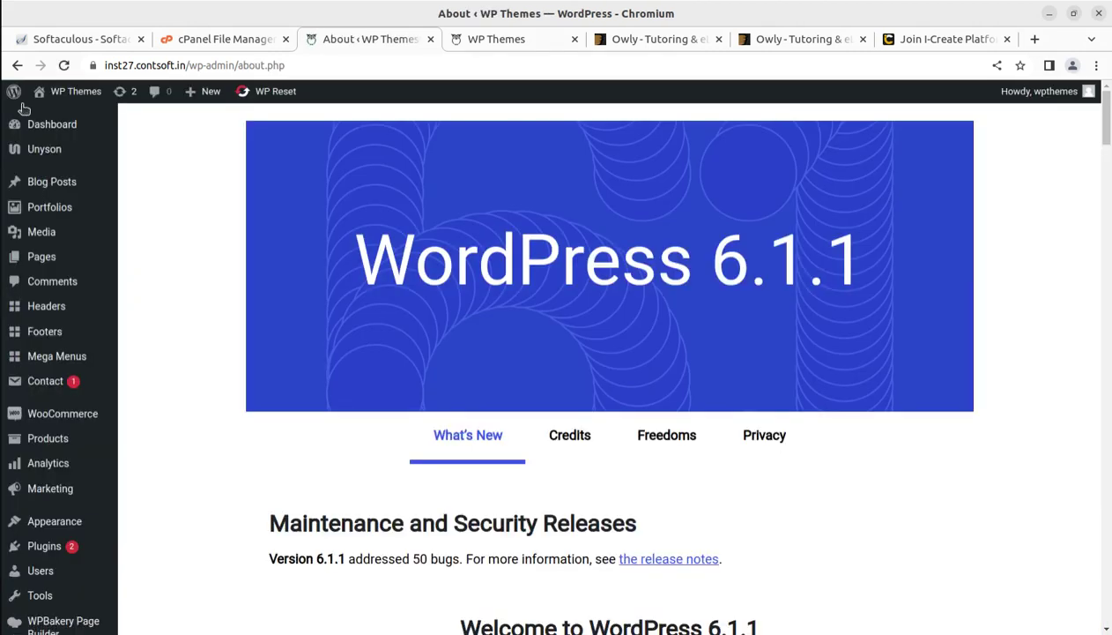
{"action": "left_click", "coordinate": [496, 40]}
{"action": "scroll", "coordinate": [317, 410], "scroll_direction": "up", "scroll_amount": 10}
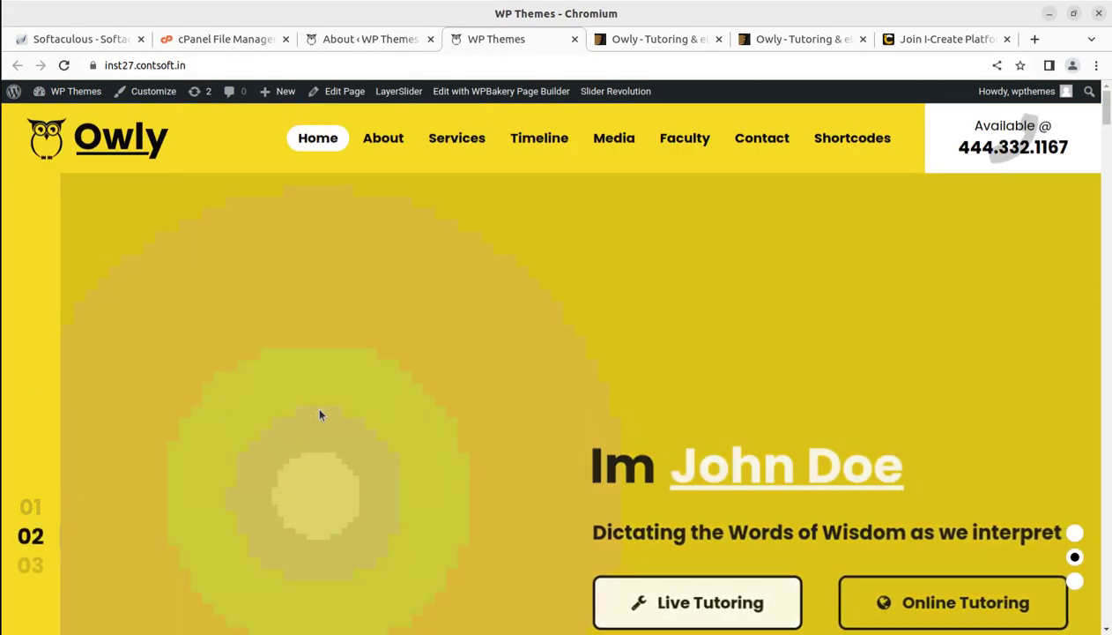